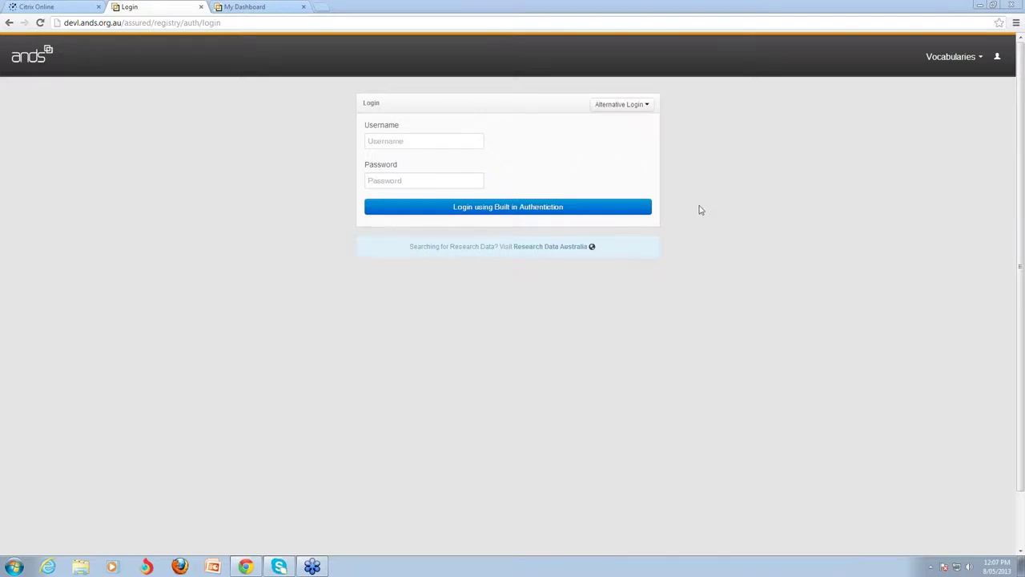
- Switch the login method to Australian Access Federation (AAF) credentials, then reopen the Alternative Login list
{"action": "left_click", "coordinate": [637, 105]}
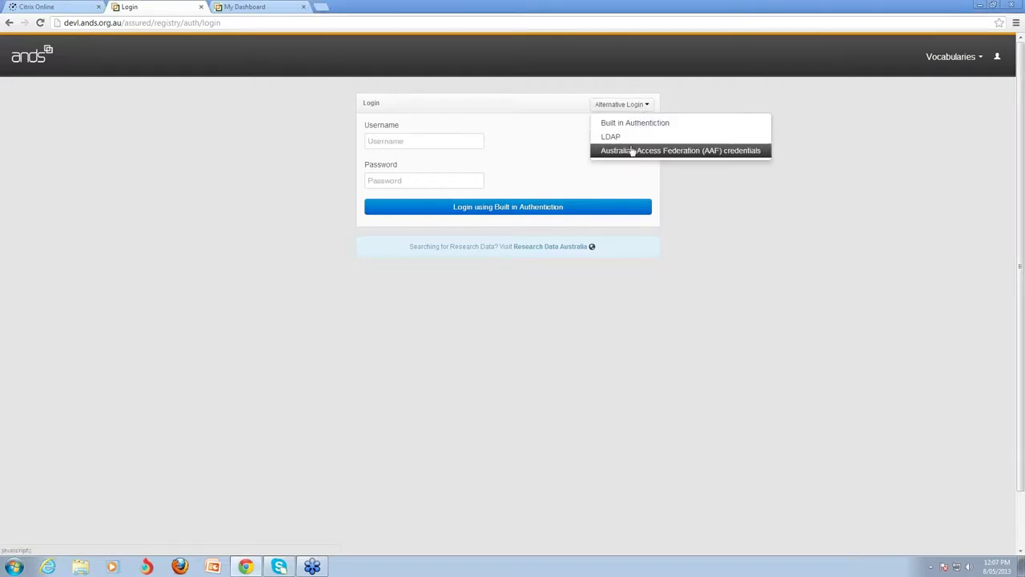
{"action": "left_click", "coordinate": [632, 150]}
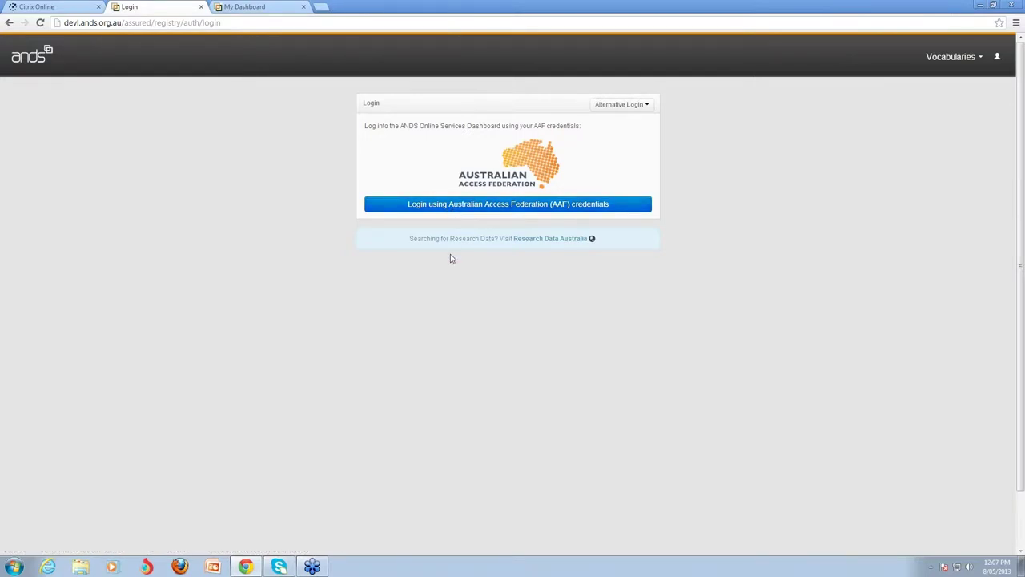
{"action": "left_click", "coordinate": [624, 108]}
- Choose Built in Authentication and submit the account username and password
{"action": "left_click", "coordinate": [632, 126]}
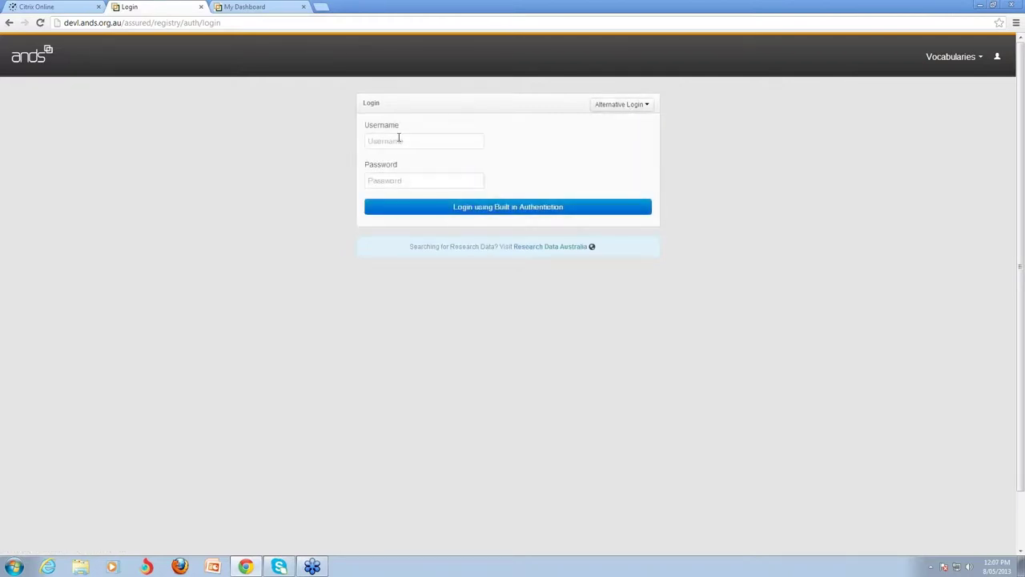
{"action": "left_click", "coordinate": [399, 138]}
{"action": "type", "text": "jbuser"}
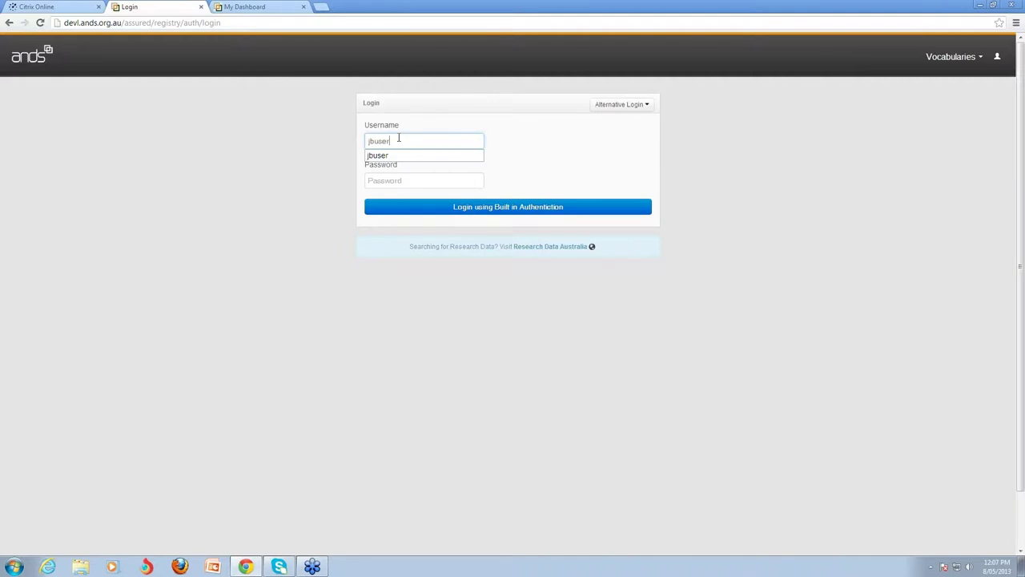
{"action": "key", "text": "Tab"}
{"action": "type", "text": "*****"}
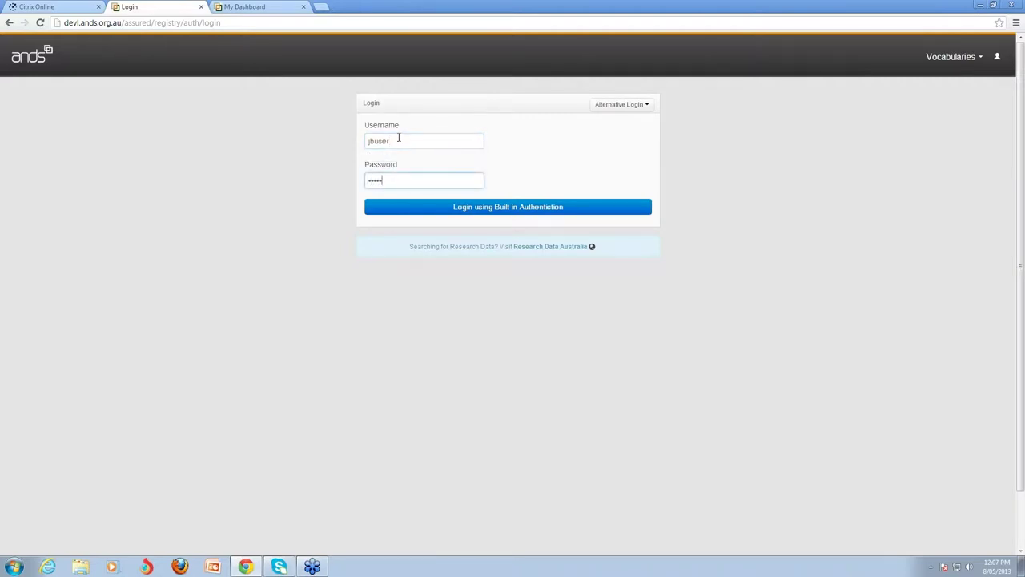
{"action": "key", "text": "Return"}
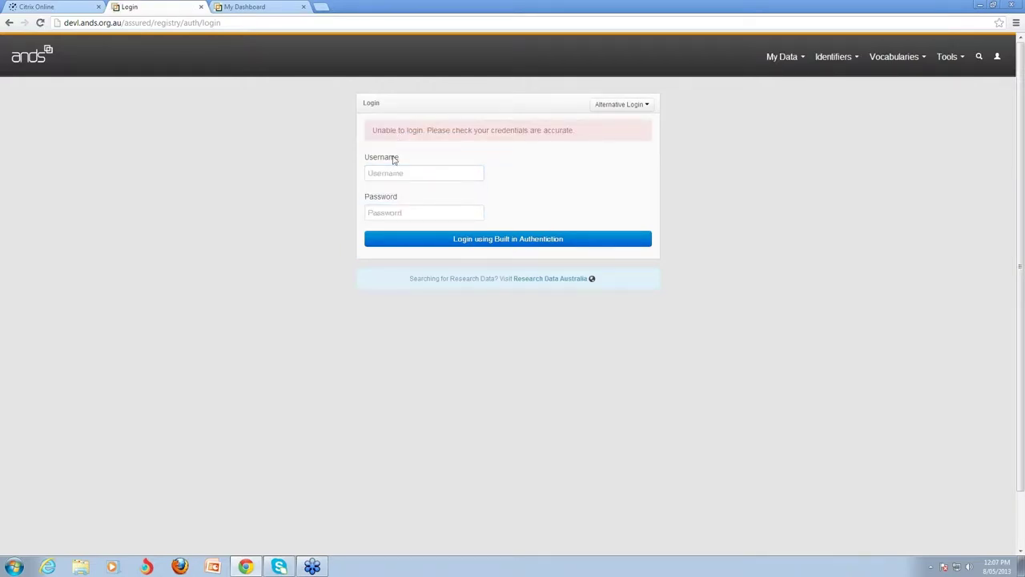
- After the failed login, re-enter the username and password and submit again
{"action": "left_click", "coordinate": [393, 169]}
{"action": "type", "text": "jbuser"}
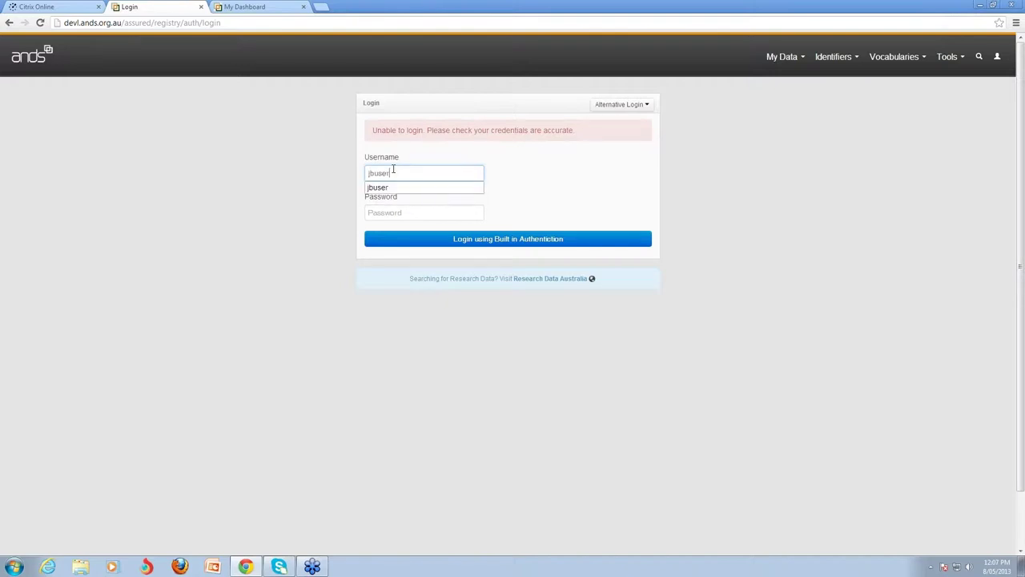
{"action": "key", "text": "Tab"}
{"action": "type", "text": "******"}
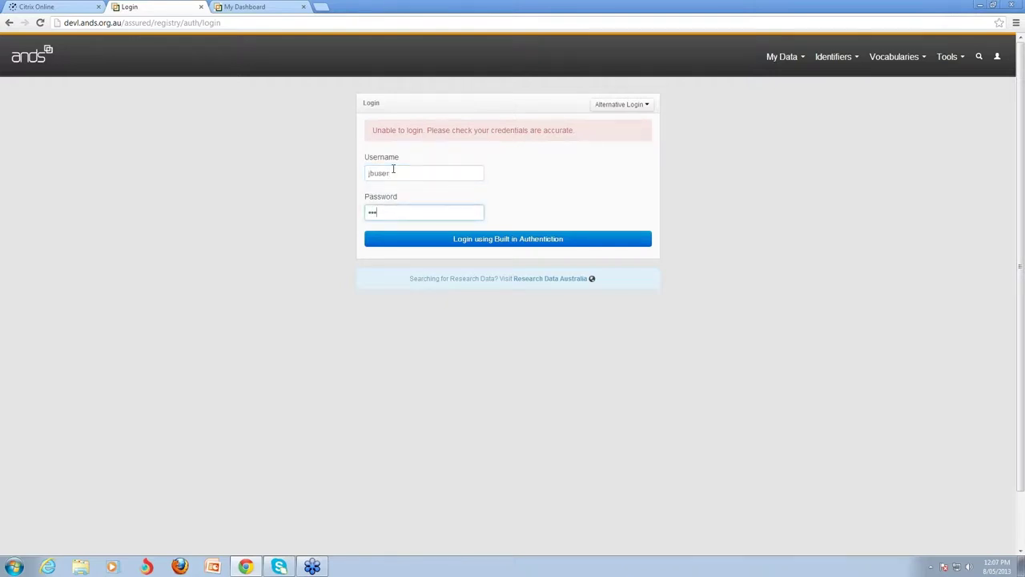
{"action": "key", "text": "Return"}
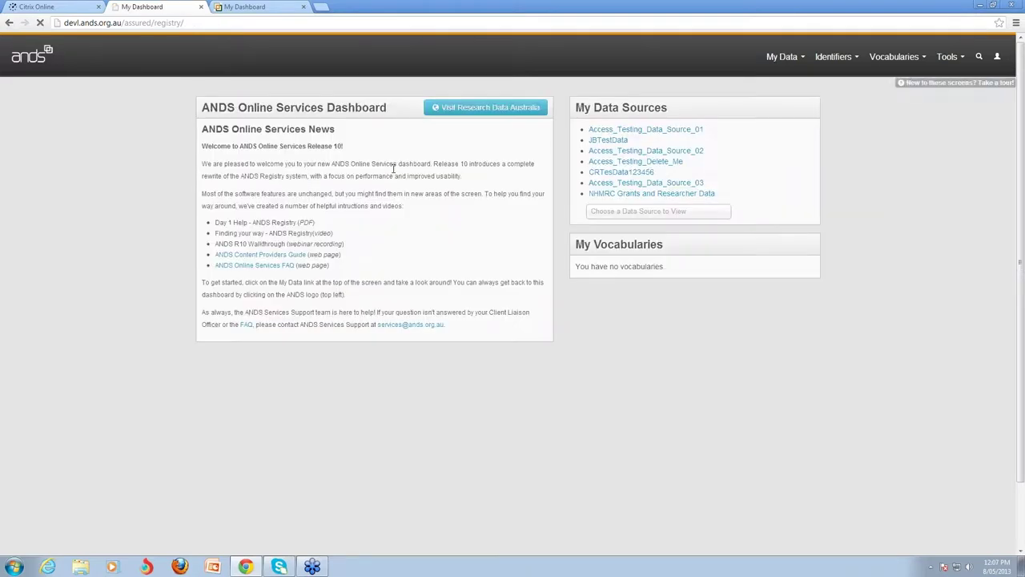
- Choose 'Never for this site' on Chrome's save-password prompt
{"action": "left_click", "coordinate": [317, 43]}
{"action": "left_click", "coordinate": [979, 57]}
{"action": "left_click", "coordinate": [912, 53]}
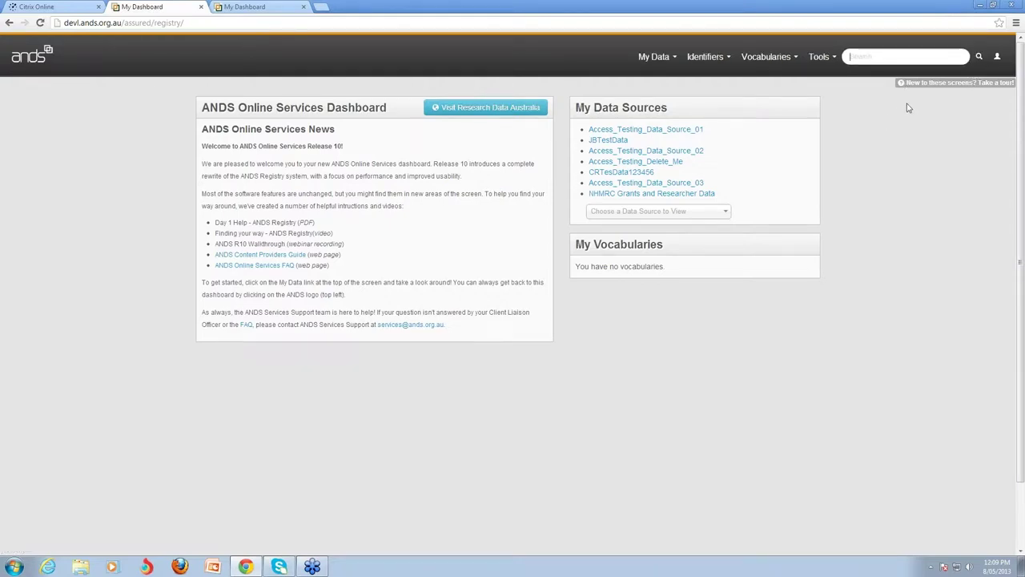
{"action": "left_click", "coordinate": [979, 58]}
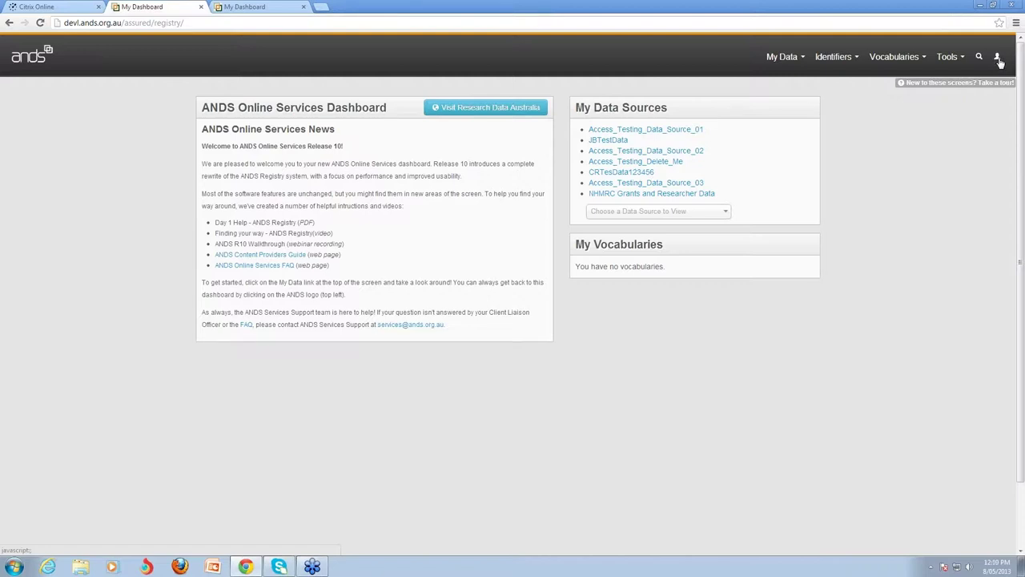
{"action": "left_click", "coordinate": [998, 59]}
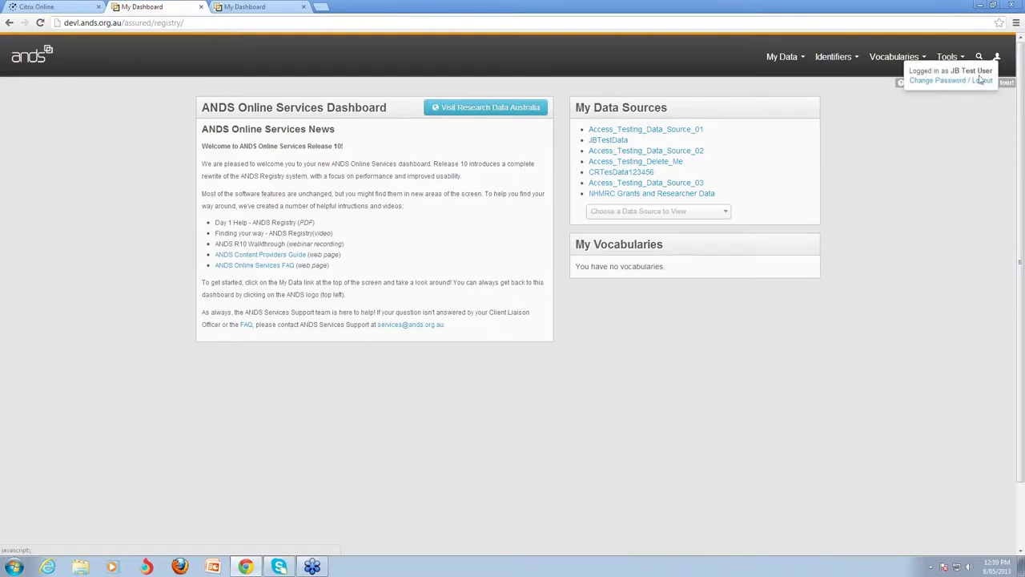
{"action": "left_click", "coordinate": [906, 127]}
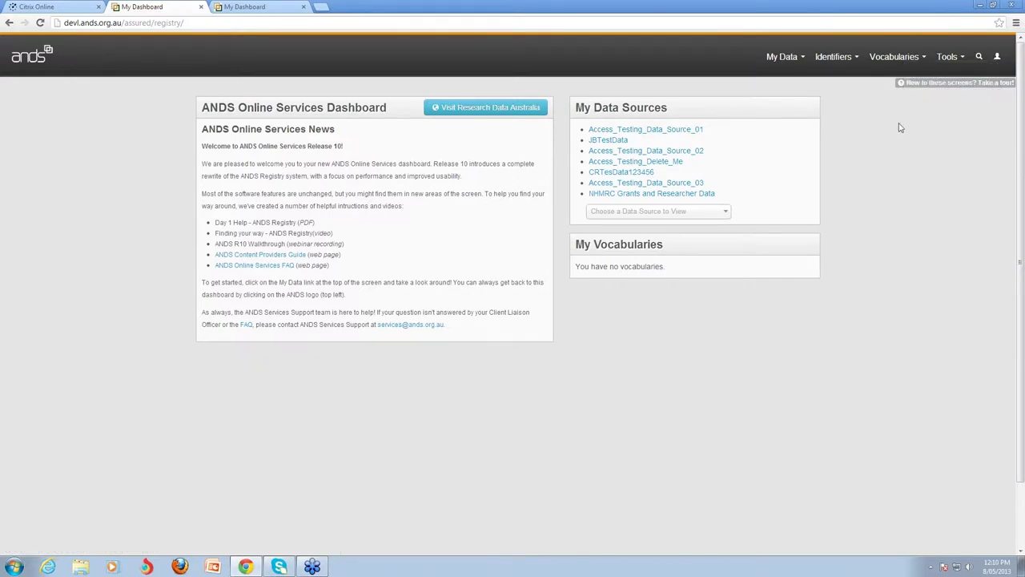
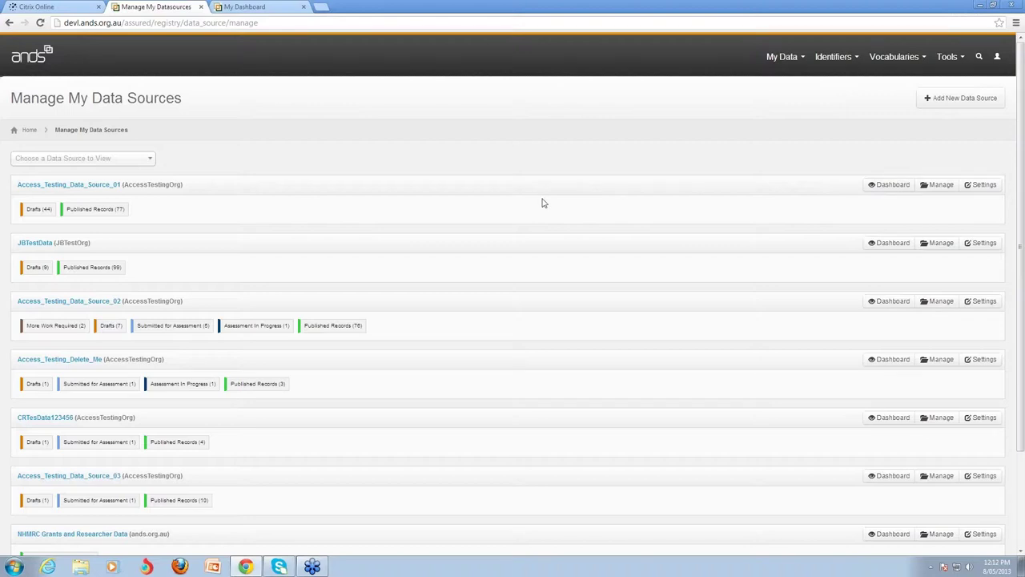
- Open the Access_Testing_Data_Source_01 dashboard and expand the cancelled harvest log entry
{"action": "left_click", "coordinate": [887, 187]}
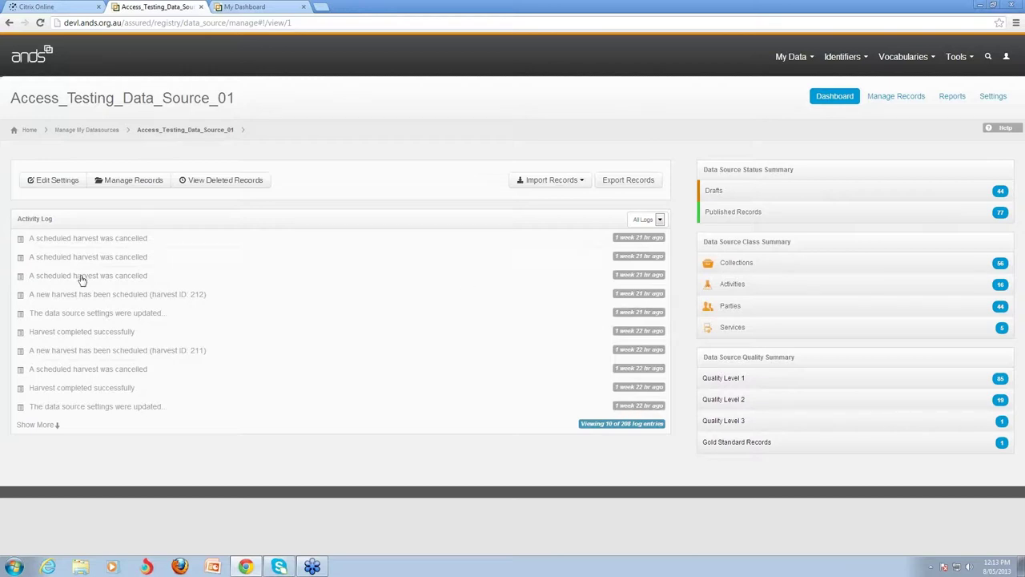
{"action": "left_click", "coordinate": [59, 240]}
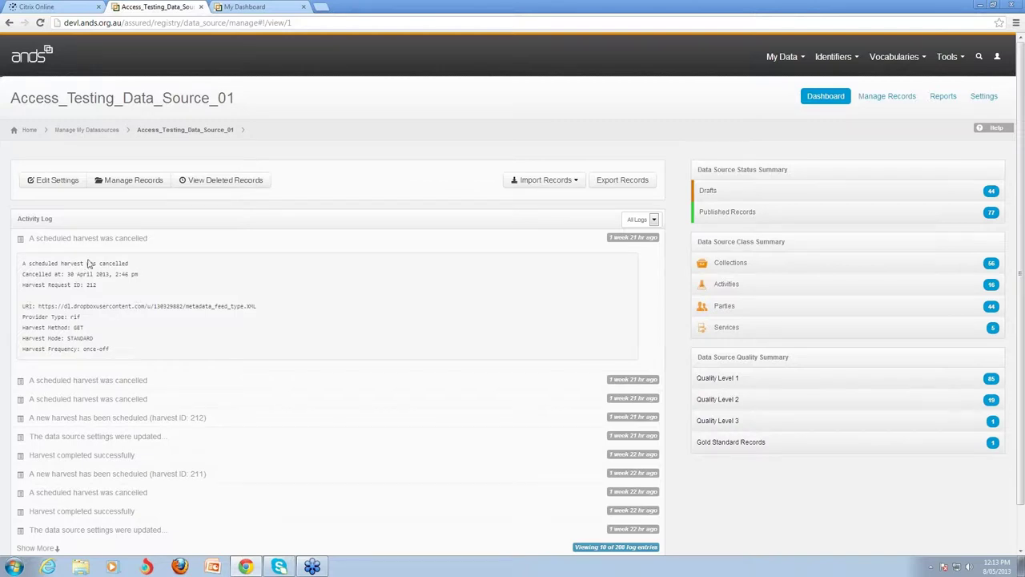
- Collapse the cancelled harvest entry's details in the activity log
{"action": "left_click", "coordinate": [104, 238]}
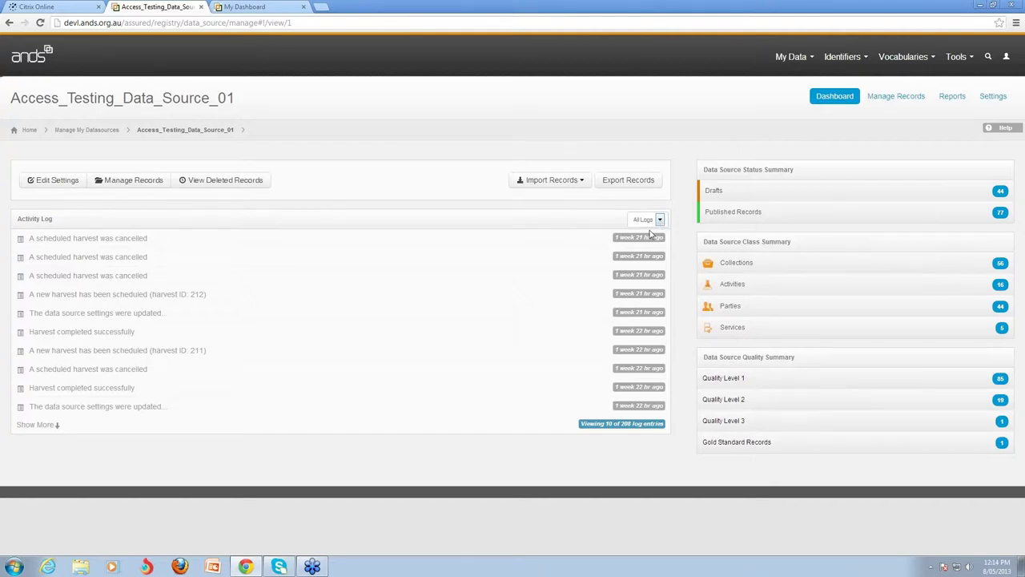
{"action": "left_click", "coordinate": [660, 220]}
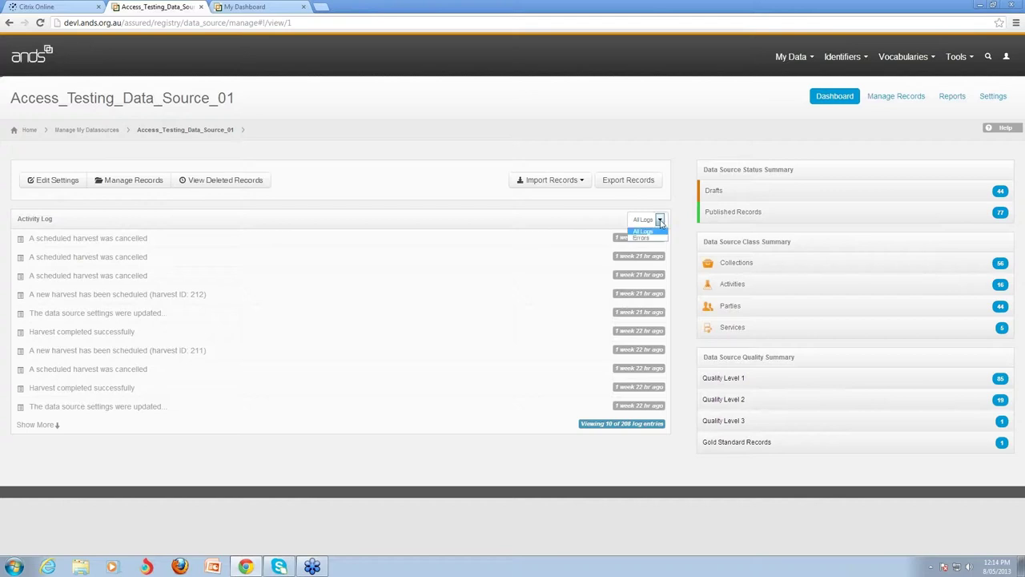
{"action": "left_click", "coordinate": [641, 238]}
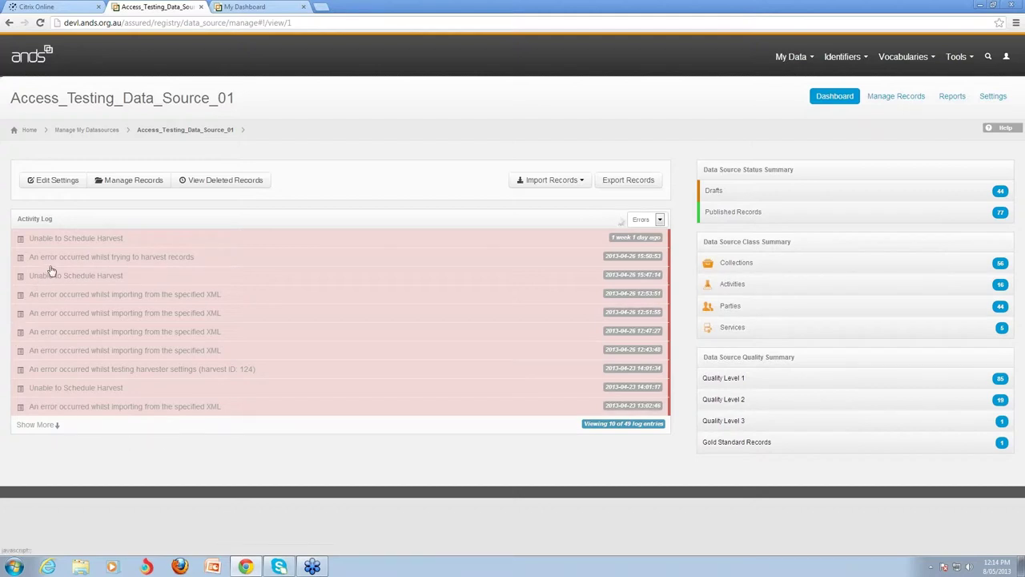
{"action": "left_click", "coordinate": [100, 238]}
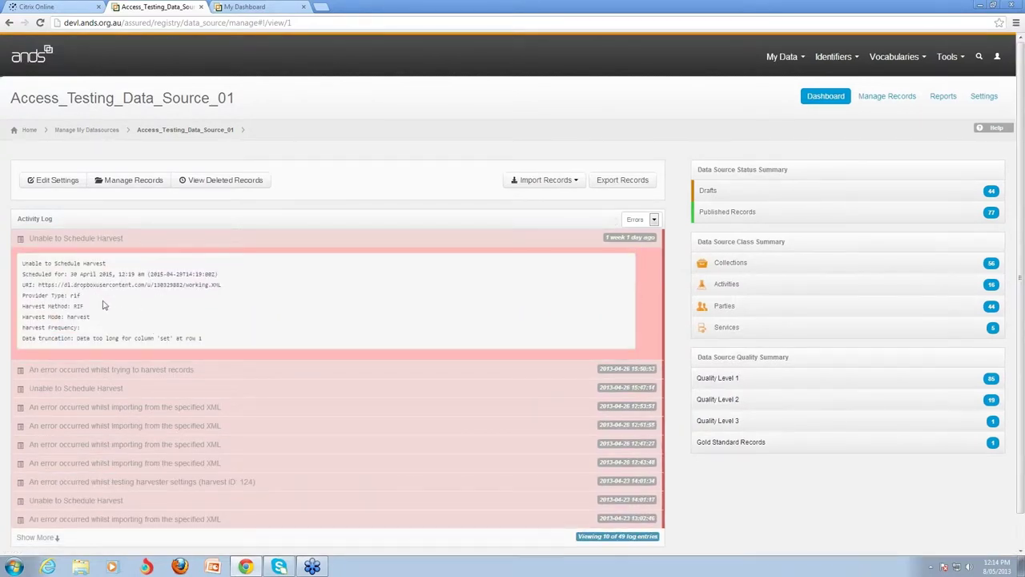
{"action": "left_click", "coordinate": [55, 241]}
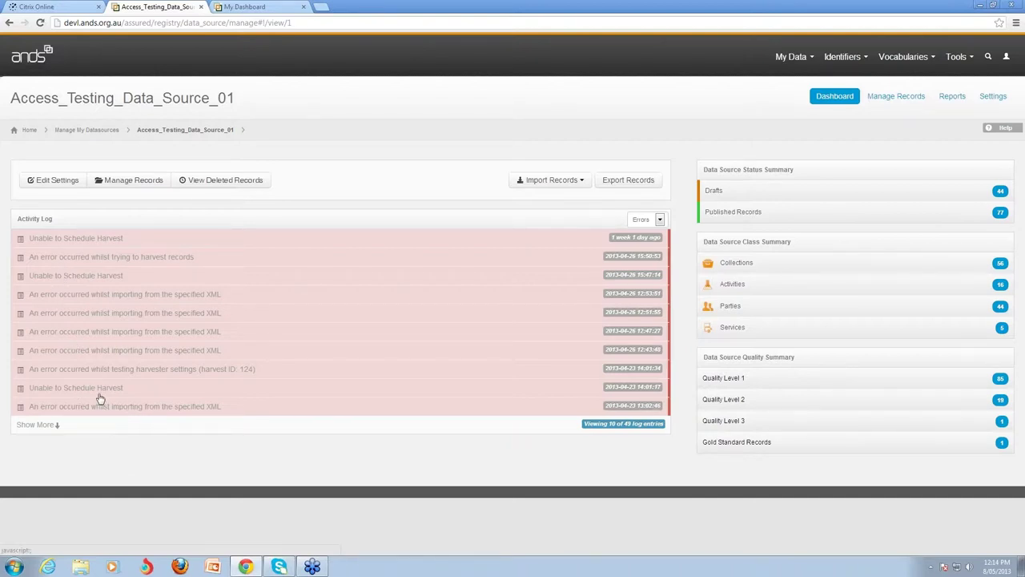
{"action": "left_click", "coordinate": [56, 427]}
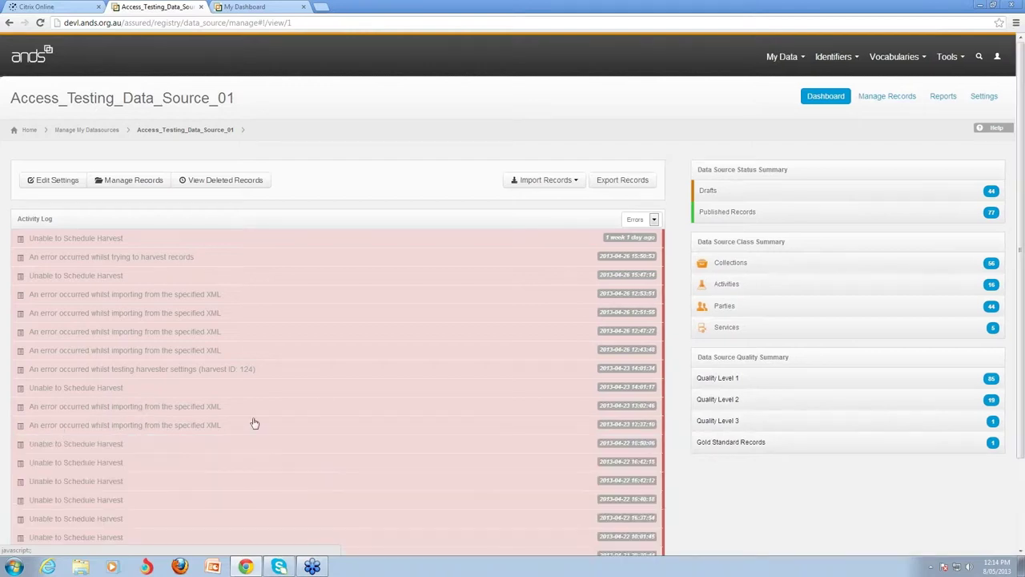
{"action": "left_click", "coordinate": [106, 314]}
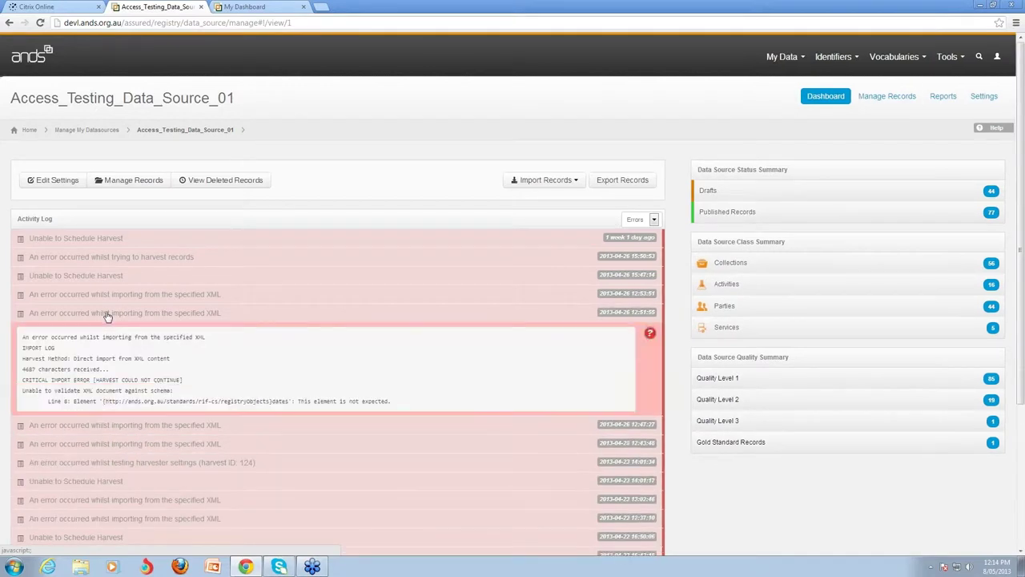
{"action": "left_click", "coordinate": [650, 336]}
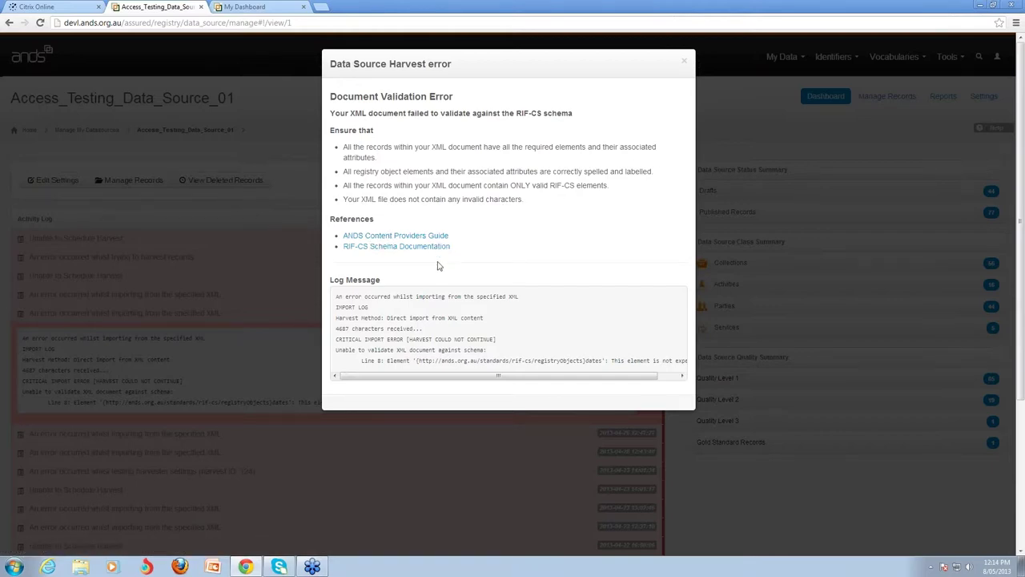
{"action": "left_click", "coordinate": [686, 64]}
{"action": "left_click", "coordinate": [654, 222]}
{"action": "left_click", "coordinate": [649, 235]}
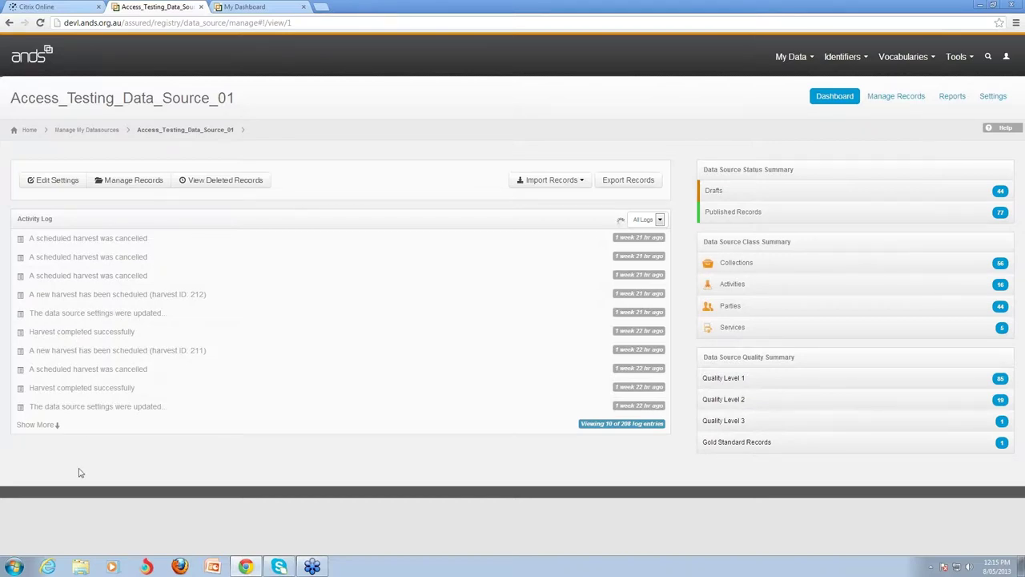
- Load more activity log entries and bring up the Import Records choices
{"action": "left_click", "coordinate": [39, 426]}
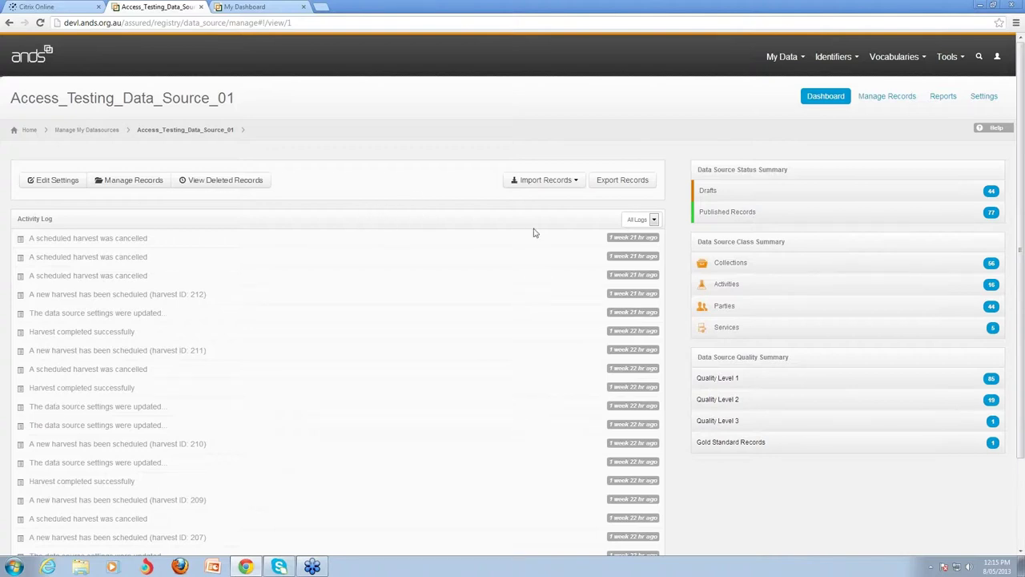
{"action": "left_click", "coordinate": [576, 181]}
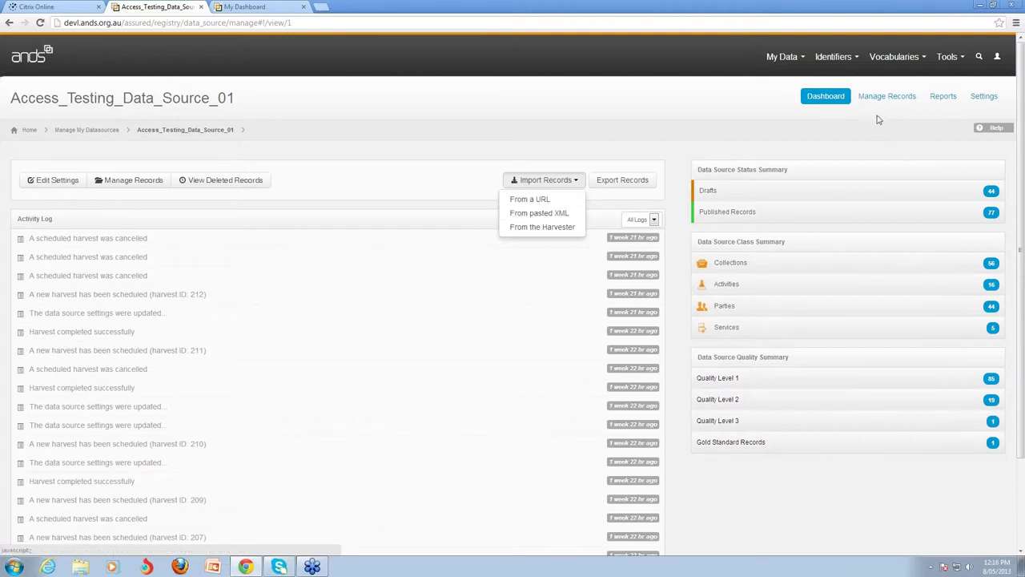
- Open the current data source's settings in edit mode, then go back to the registry home
{"action": "left_click", "coordinate": [984, 96]}
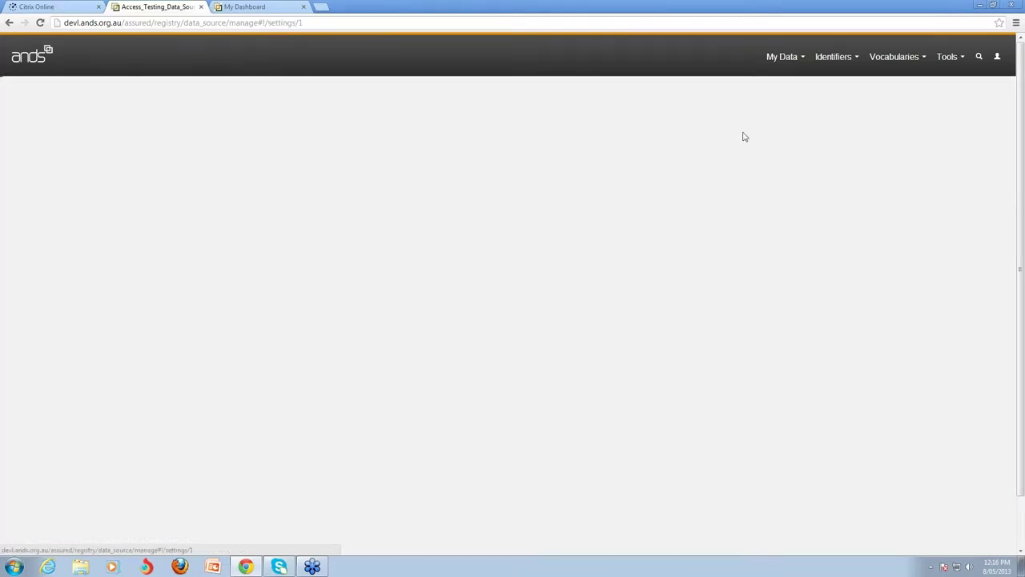
{"action": "left_click", "coordinate": [44, 178]}
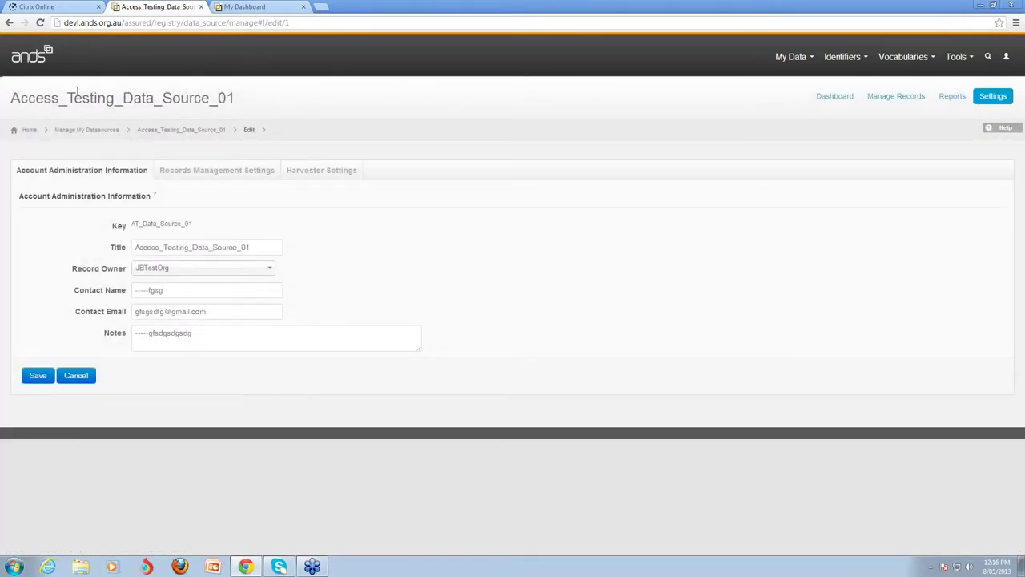
{"action": "left_click", "coordinate": [27, 57]}
- Copy the CitationEditionTest.xml link from JBTestData's settings Notes and return to its dashboard unsaved
{"action": "left_click", "coordinate": [626, 144]}
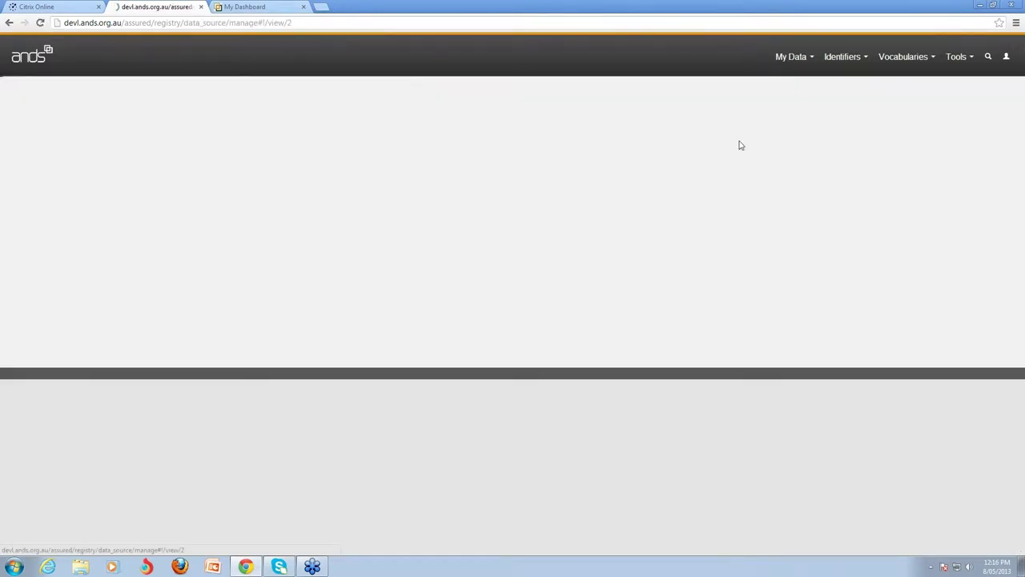
{"action": "left_click", "coordinate": [988, 96]}
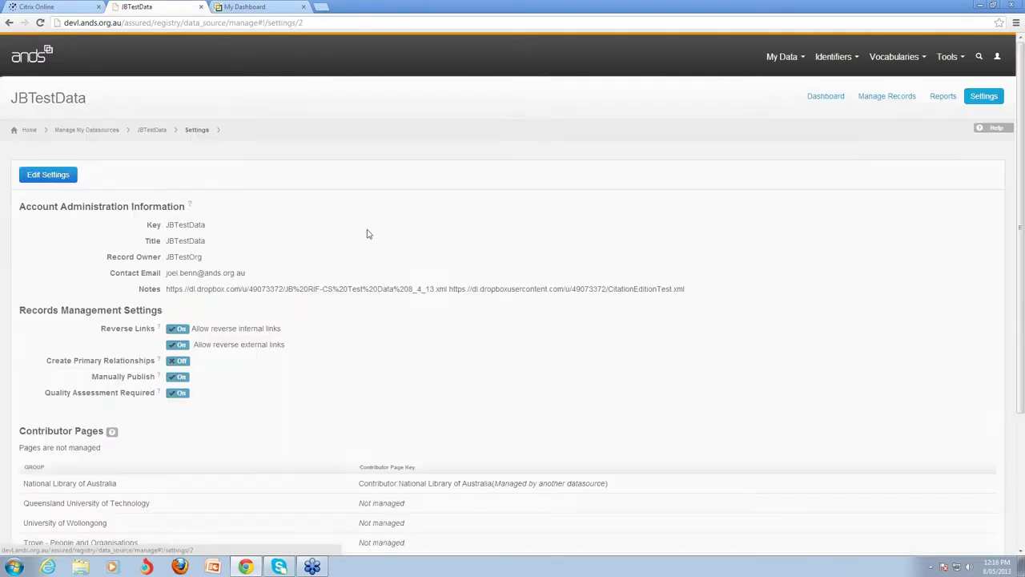
{"action": "left_click", "coordinate": [49, 175]}
{"action": "left_click", "coordinate": [268, 343]}
{"action": "key", "text": "Return"}
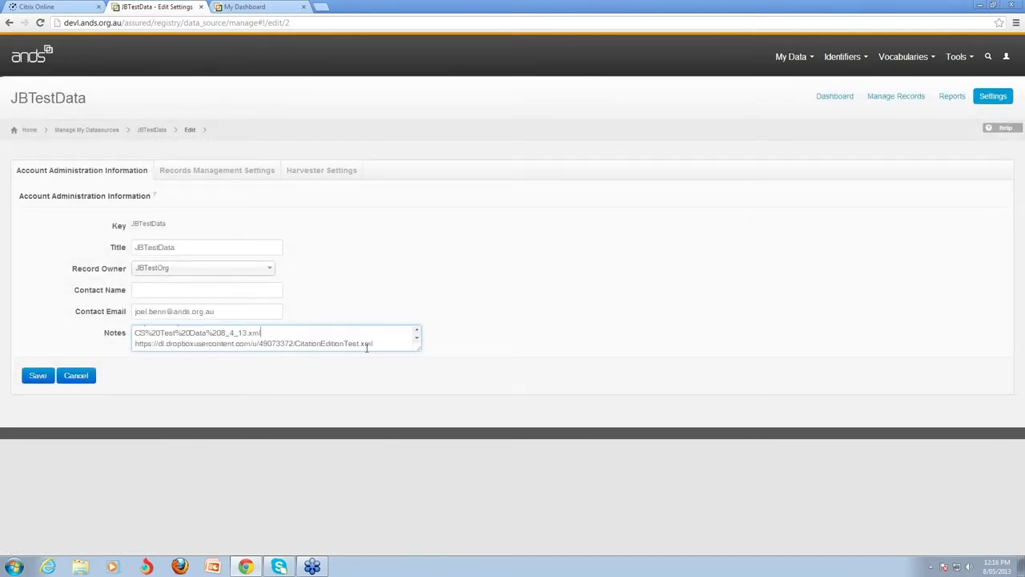
{"action": "left_click_drag", "start_coordinate": [370, 344], "coordinate": [118, 355]}
{"action": "key", "text": "ctrl+c"}
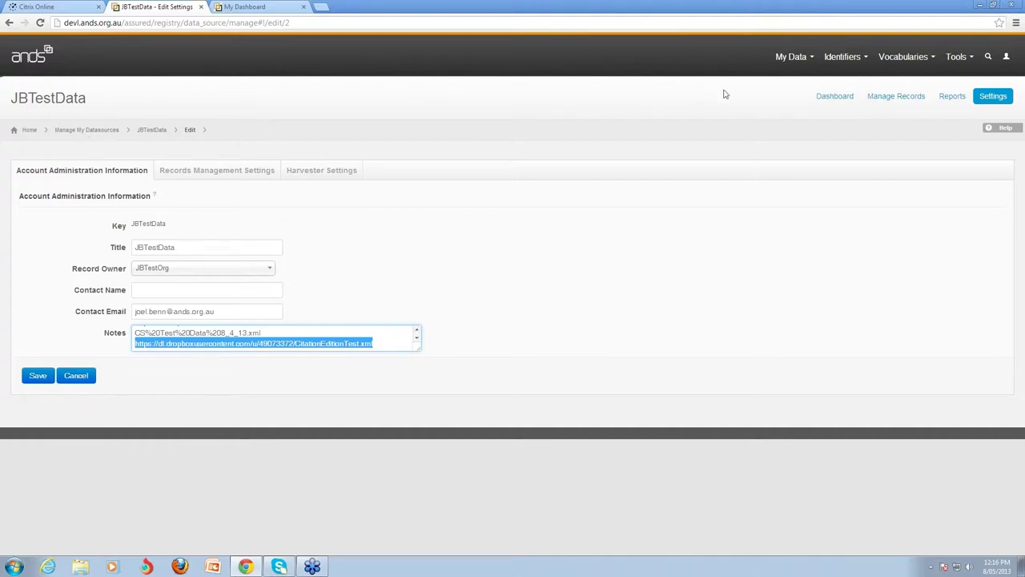
{"action": "left_click", "coordinate": [827, 96]}
{"action": "left_click", "coordinate": [548, 180]}
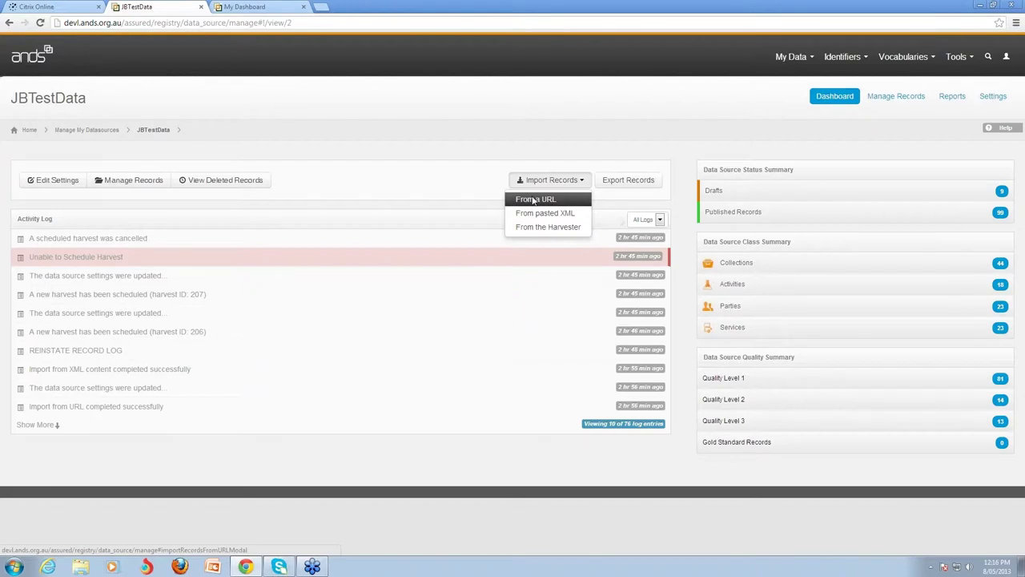
- Import records from the CitationEditionTest.xml URL and expand the successful import's log details
{"action": "left_click", "coordinate": [534, 199]}
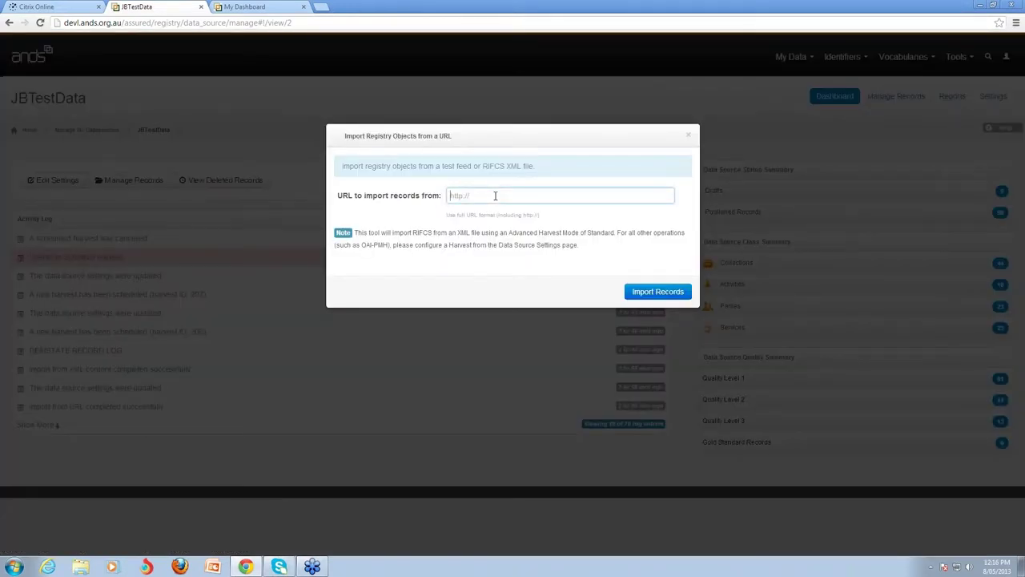
{"action": "key", "text": "ctrl+v"}
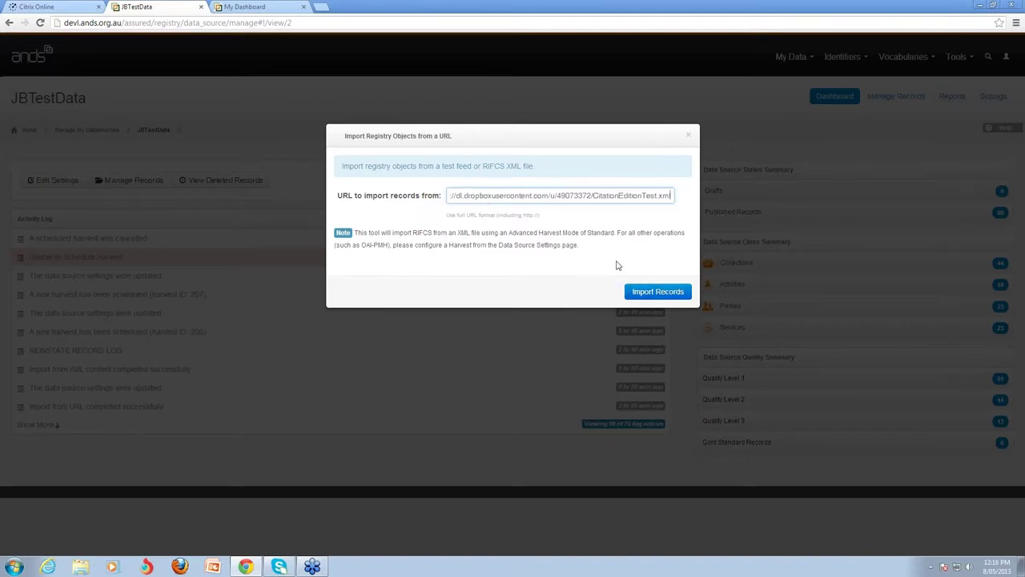
{"action": "left_click", "coordinate": [668, 294]}
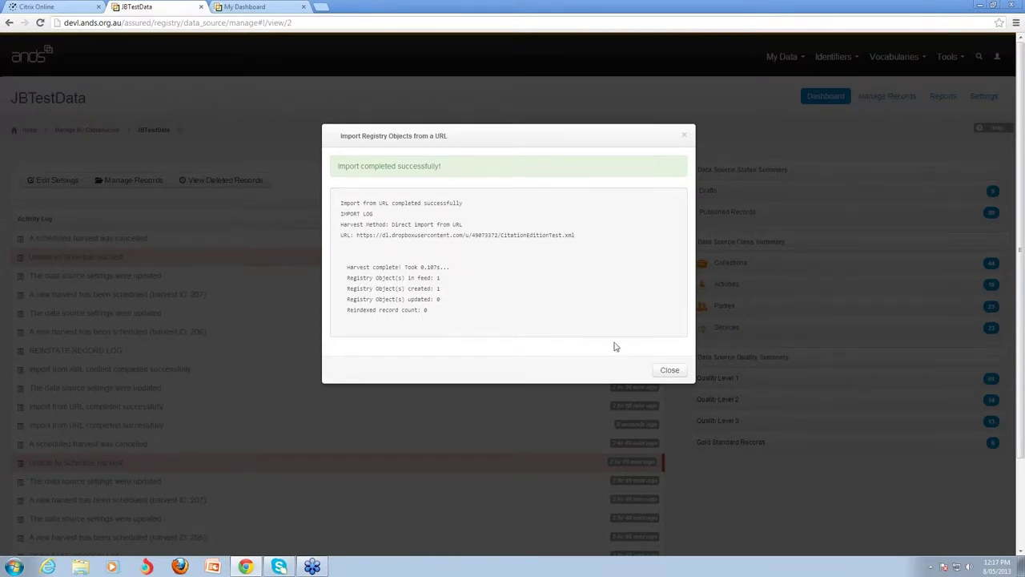
{"action": "left_click", "coordinate": [668, 371]}
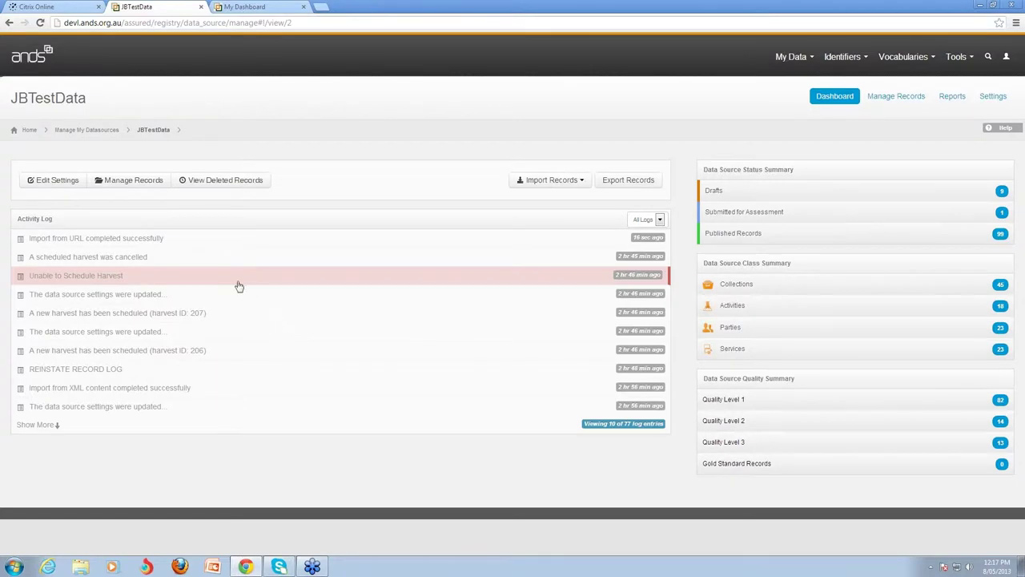
{"action": "left_click", "coordinate": [58, 240]}
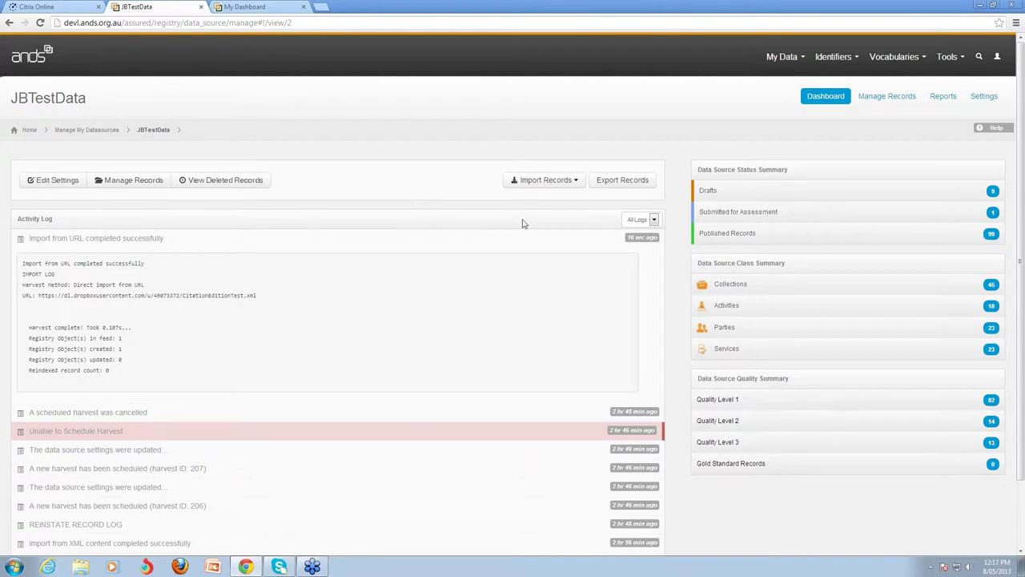
- Open the pasted-XML import window, then close it without importing
{"action": "left_click", "coordinate": [561, 182]}
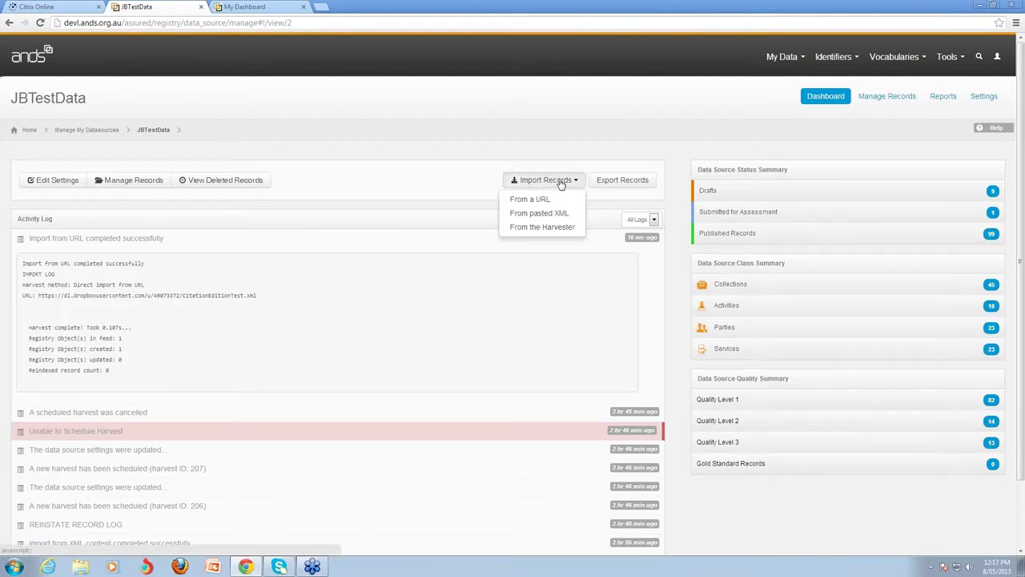
{"action": "left_click", "coordinate": [554, 214]}
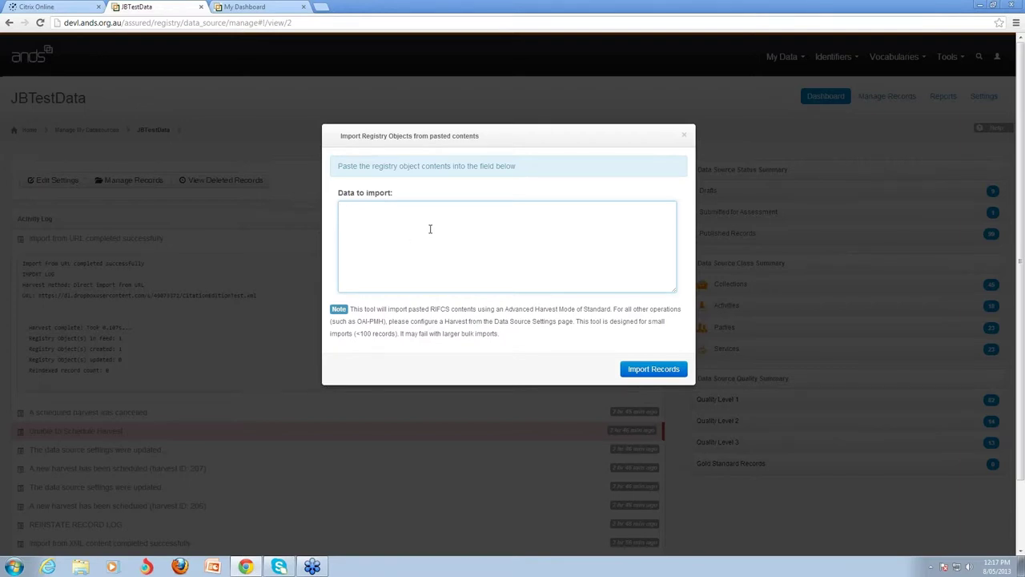
{"action": "left_click", "coordinate": [685, 138]}
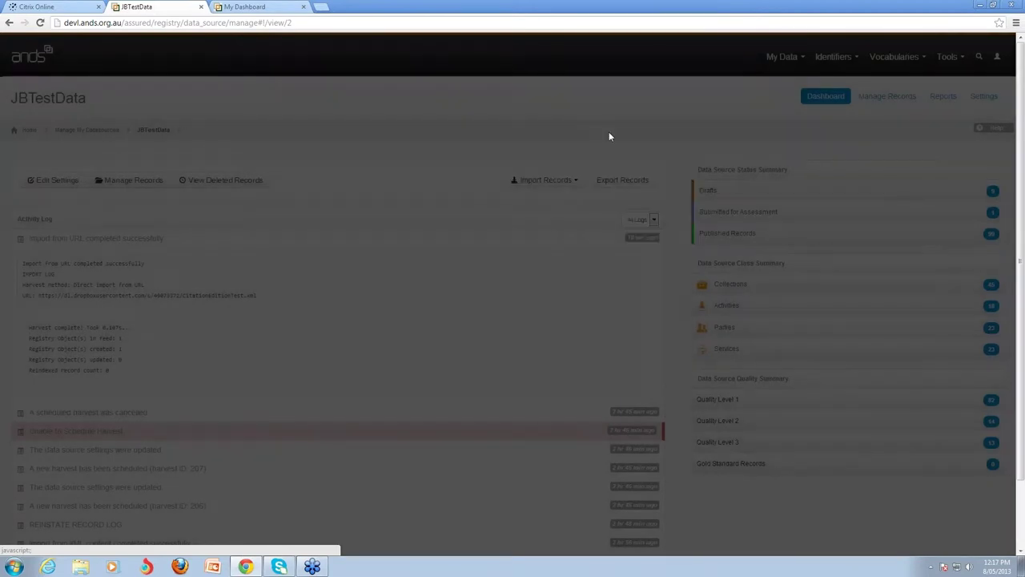
- Open the published Nested Collections 3 record in Manage Records and select its RIFCS XML
{"action": "left_click", "coordinate": [136, 182]}
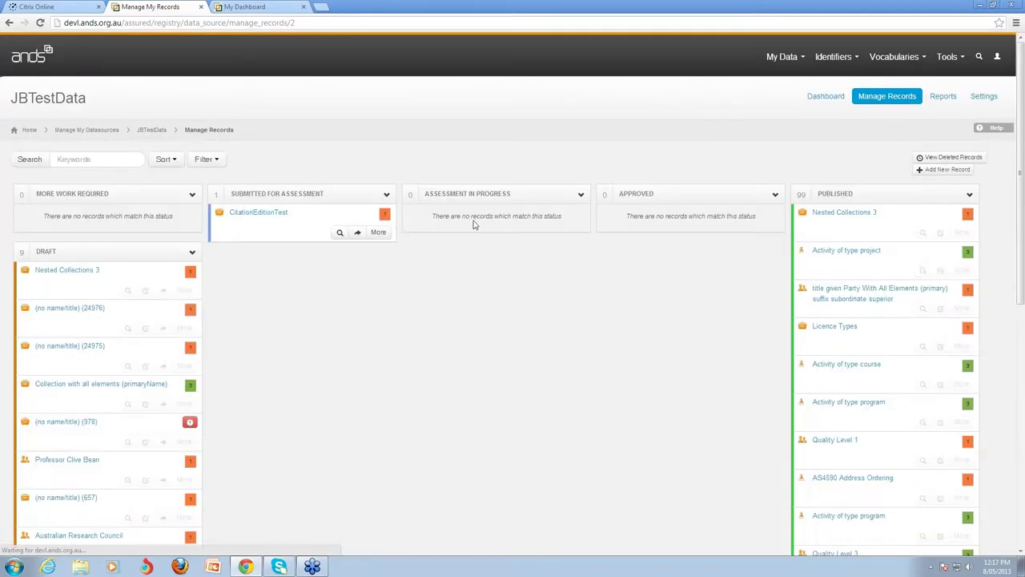
{"action": "left_click", "coordinate": [922, 232]}
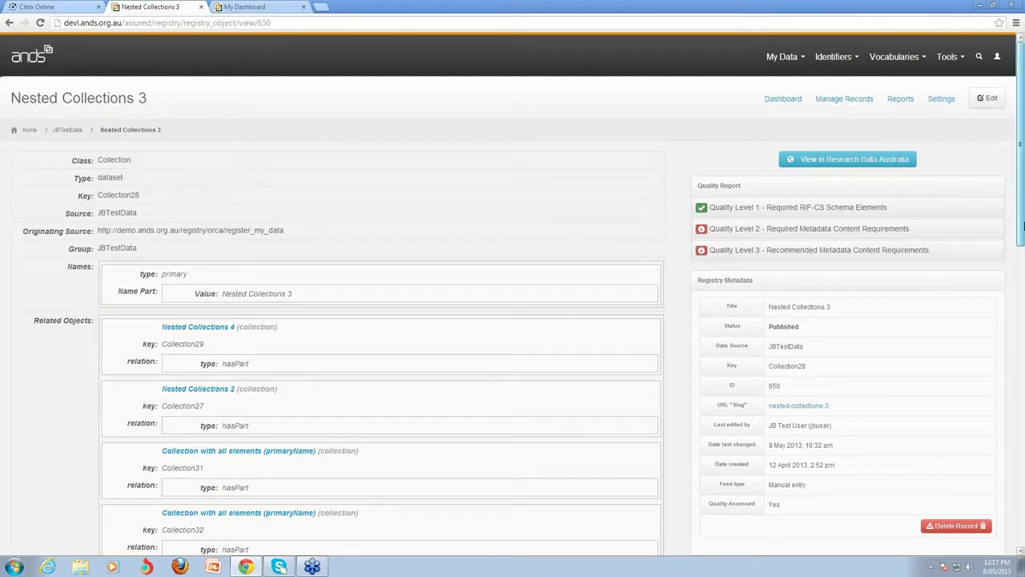
{"action": "scroll", "coordinate": [1020, 208], "scroll_direction": "down", "scroll_amount": 10}
{"action": "scroll", "coordinate": [1018, 190], "scroll_direction": "up", "scroll_amount": 6}
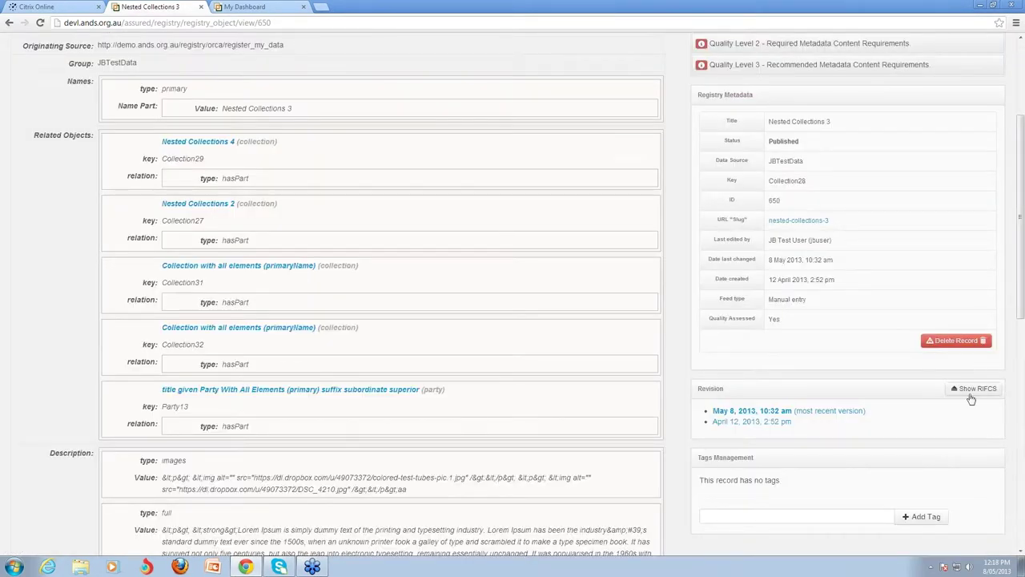
{"action": "left_click", "coordinate": [970, 390]}
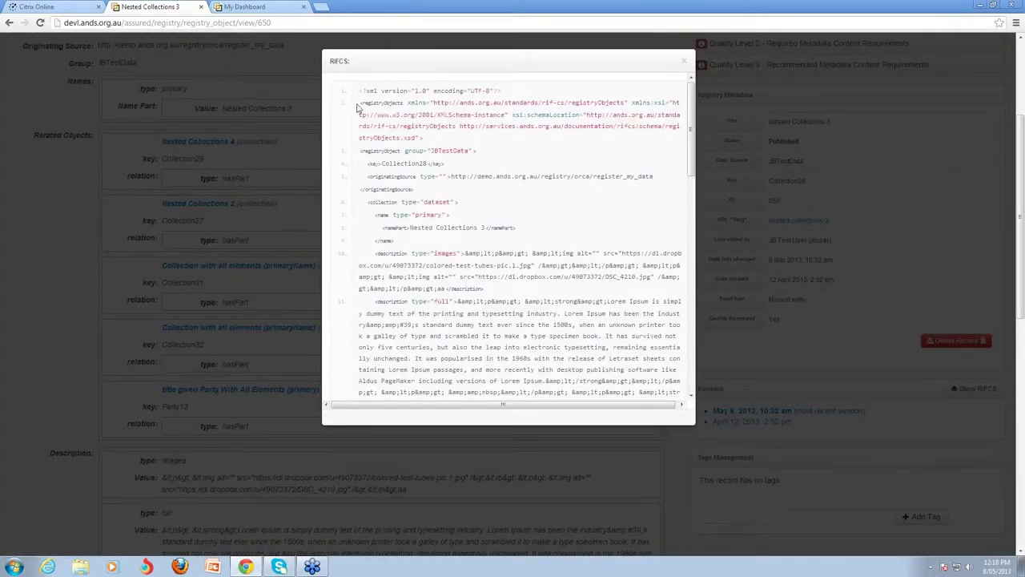
{"action": "scroll", "coordinate": [360, 144], "scroll_direction": "up", "scroll_amount": 1}
{"action": "left_click_drag", "start_coordinate": [360, 151], "coordinate": [412, 364]}
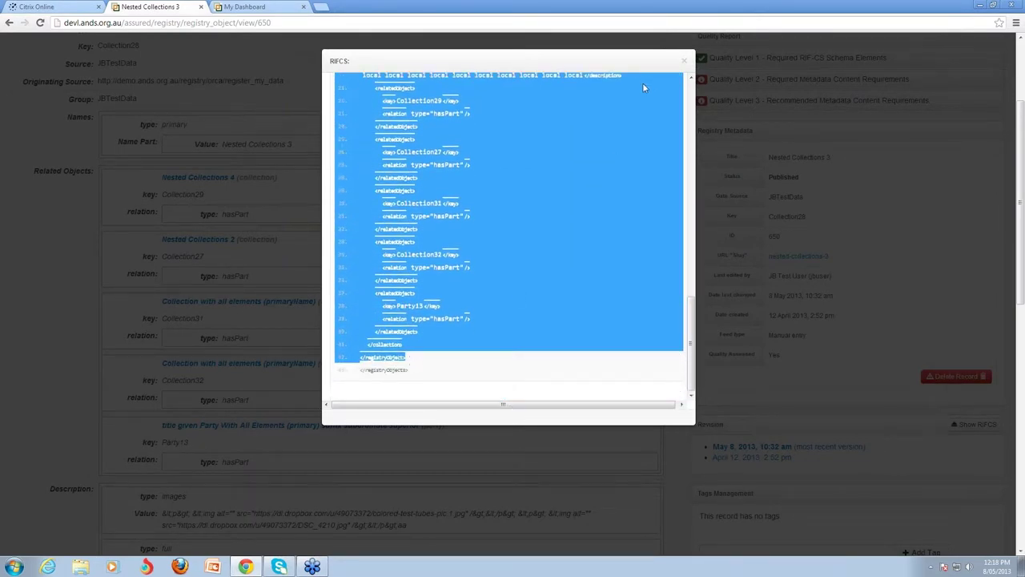
- Close the XML source window and return to the JBTestData dashboard
{"action": "left_click", "coordinate": [685, 62]}
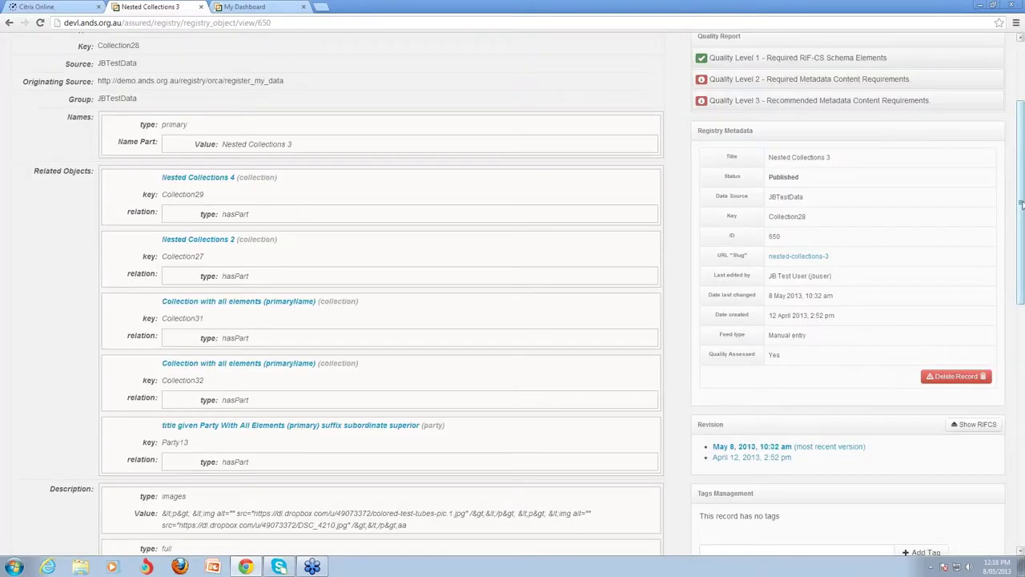
{"action": "left_click_drag", "start_coordinate": [1016, 128], "coordinate": [1016, 73]}
{"action": "left_click", "coordinate": [791, 102]}
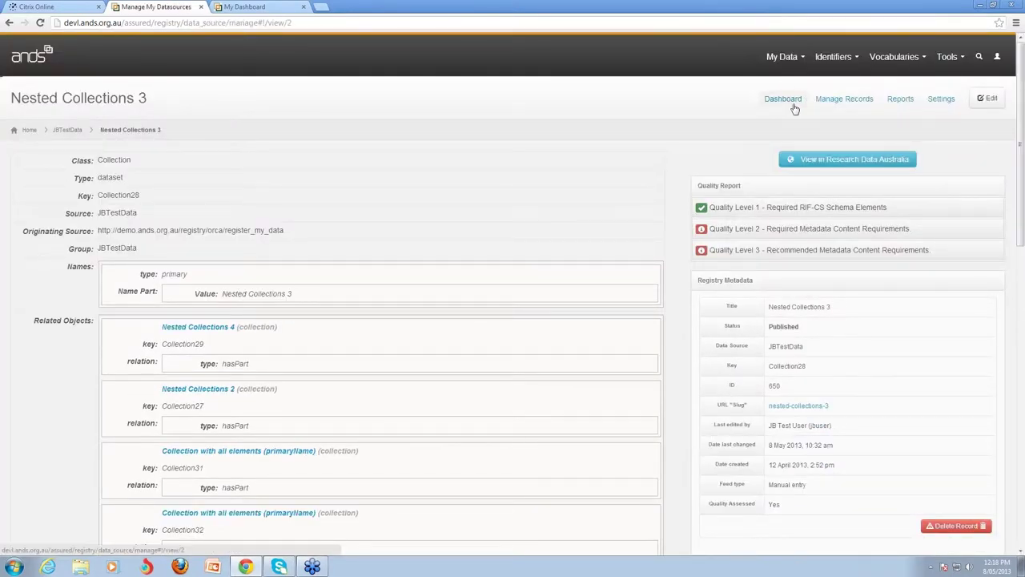
{"action": "left_click", "coordinate": [557, 184]}
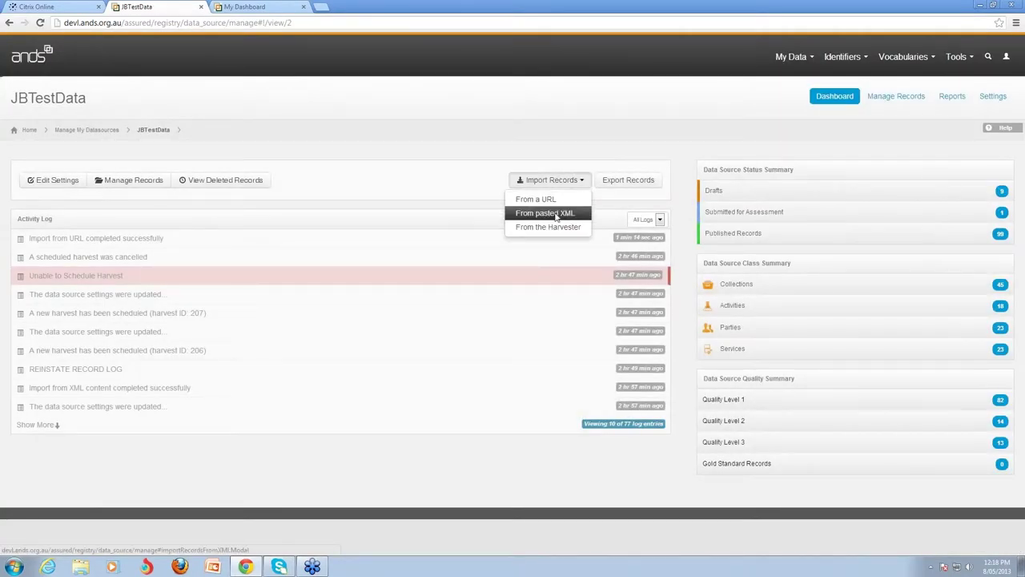
- Paste the Nested Collections 3 XML into Data to import, run the import, and close the results
{"action": "left_click", "coordinate": [553, 213]}
{"action": "left_click", "coordinate": [415, 219]}
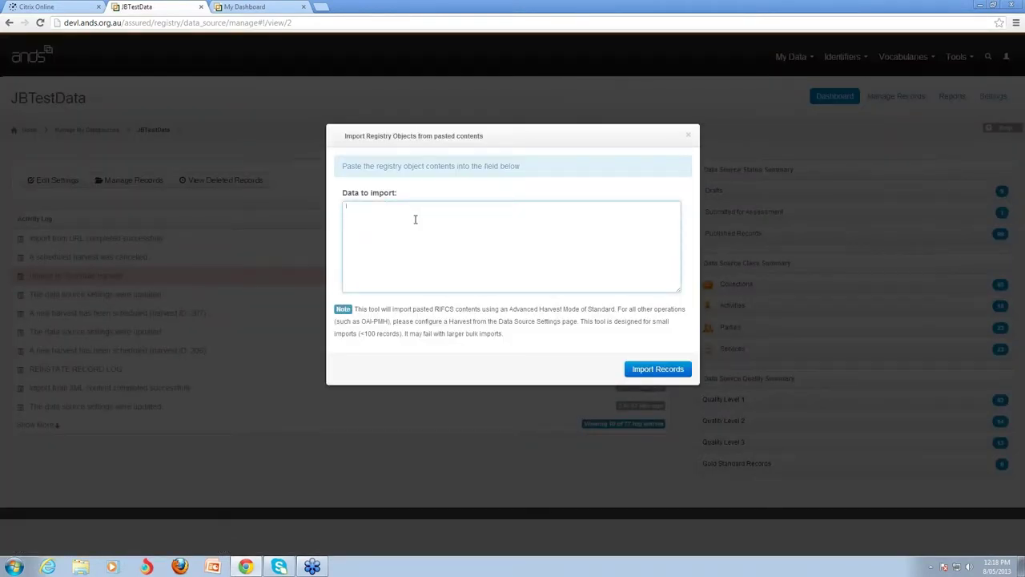
{"action": "key", "text": "ctrl+v"}
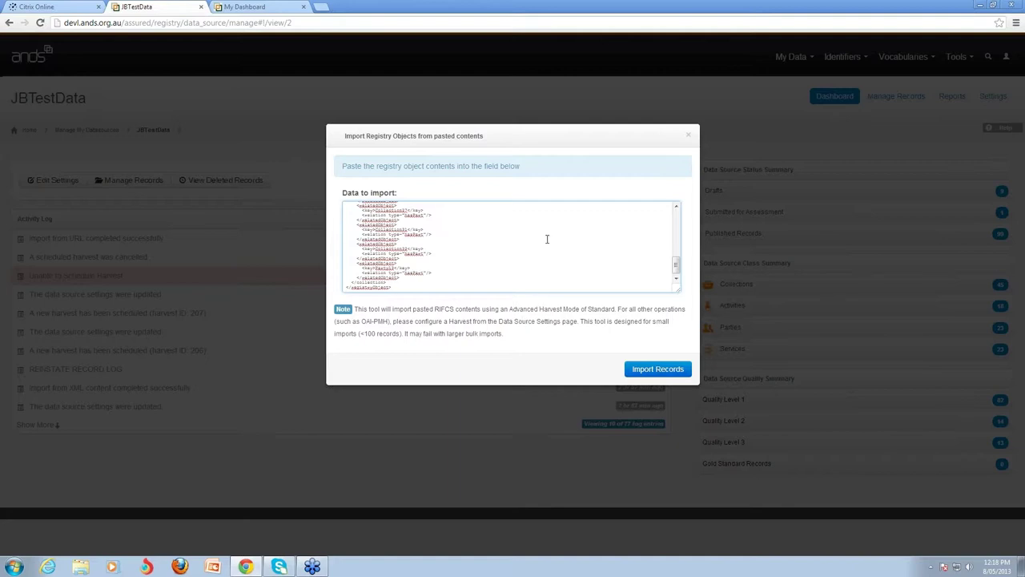
{"action": "left_click", "coordinate": [653, 370]}
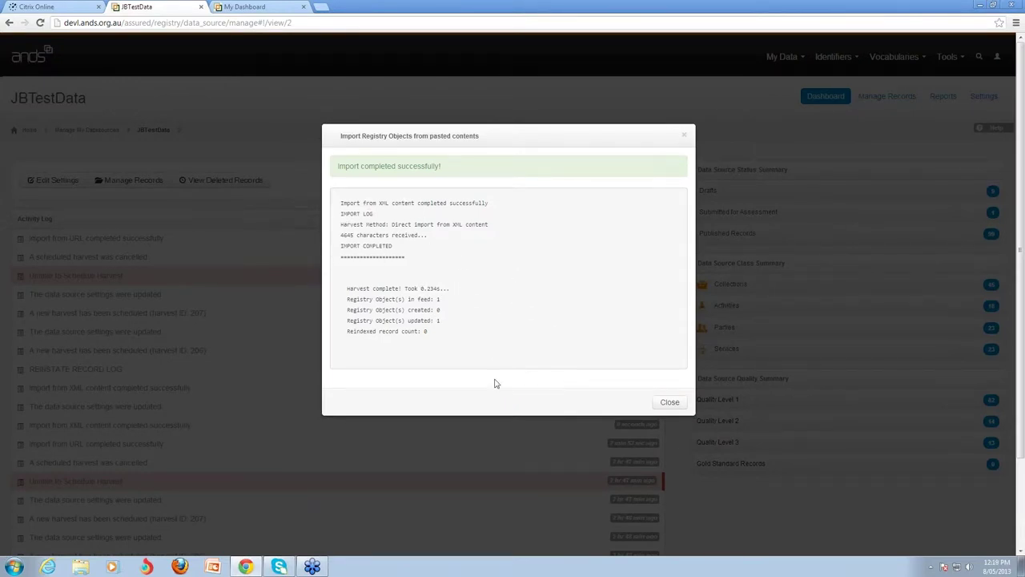
{"action": "left_click", "coordinate": [670, 402]}
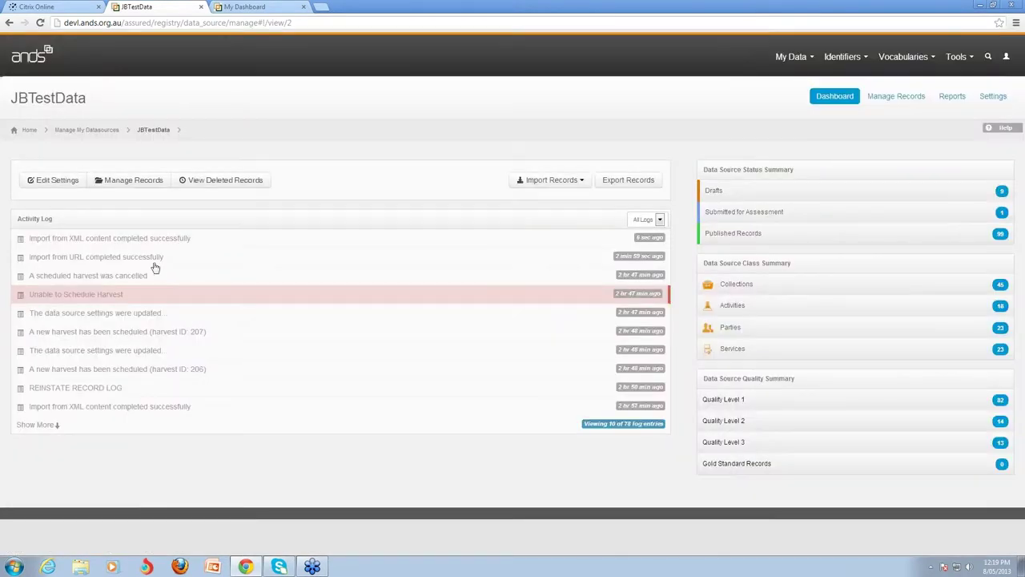
- Expand and collapse the latest XML import's log entry, then show the Import Records choices
{"action": "left_click", "coordinate": [126, 239]}
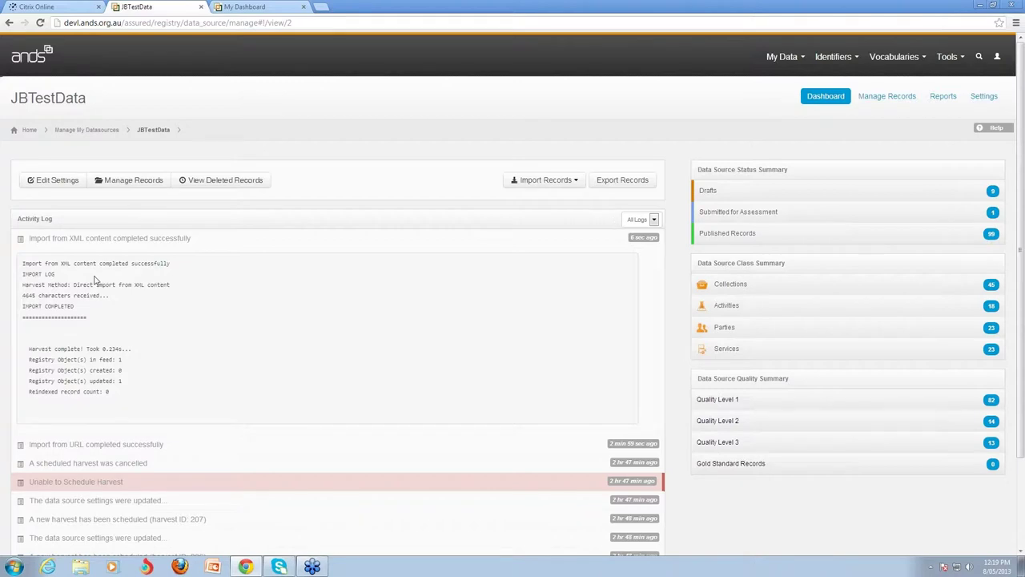
{"action": "left_click", "coordinate": [62, 241]}
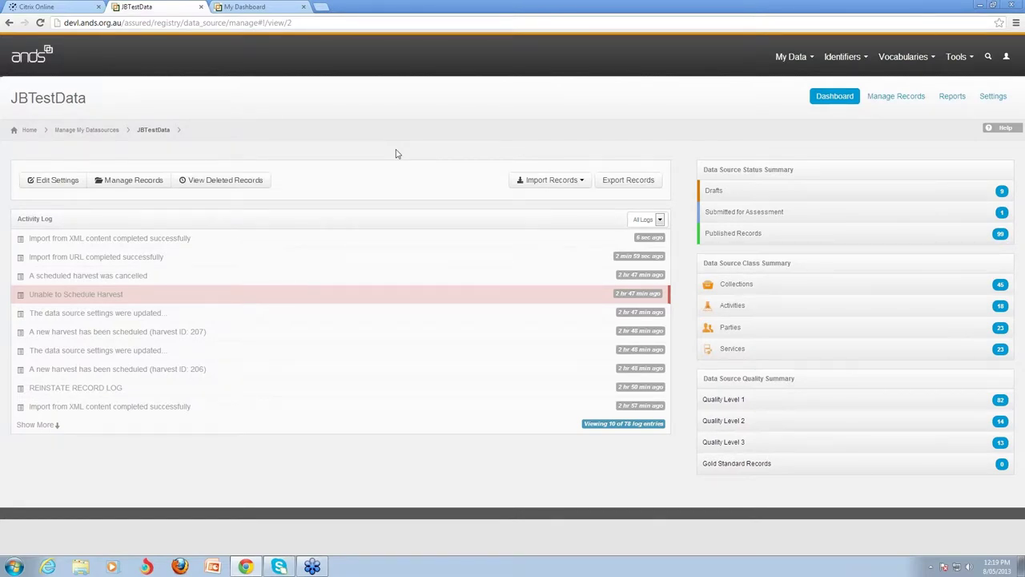
{"action": "left_click", "coordinate": [569, 180]}
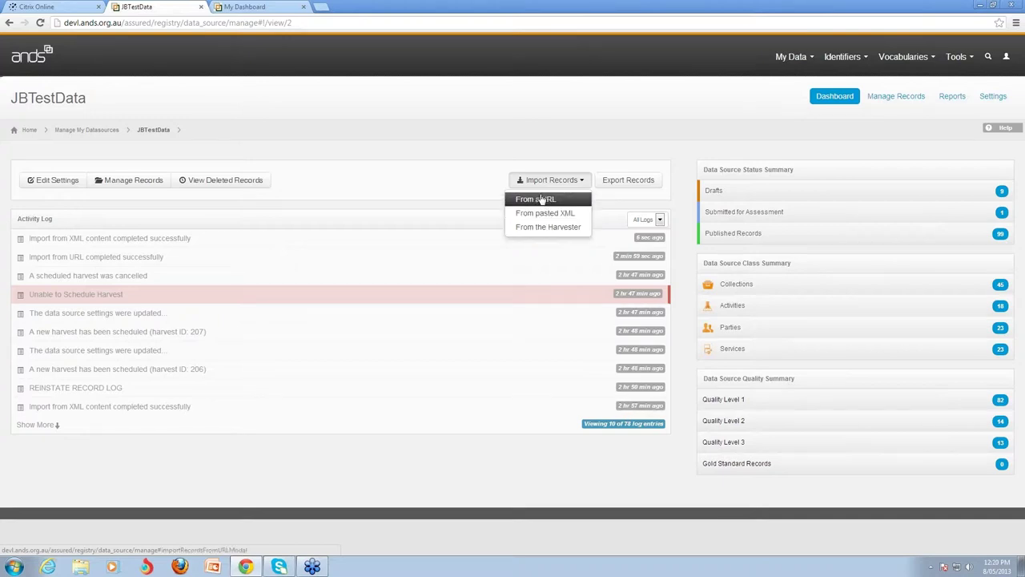
{"action": "left_click", "coordinate": [481, 174]}
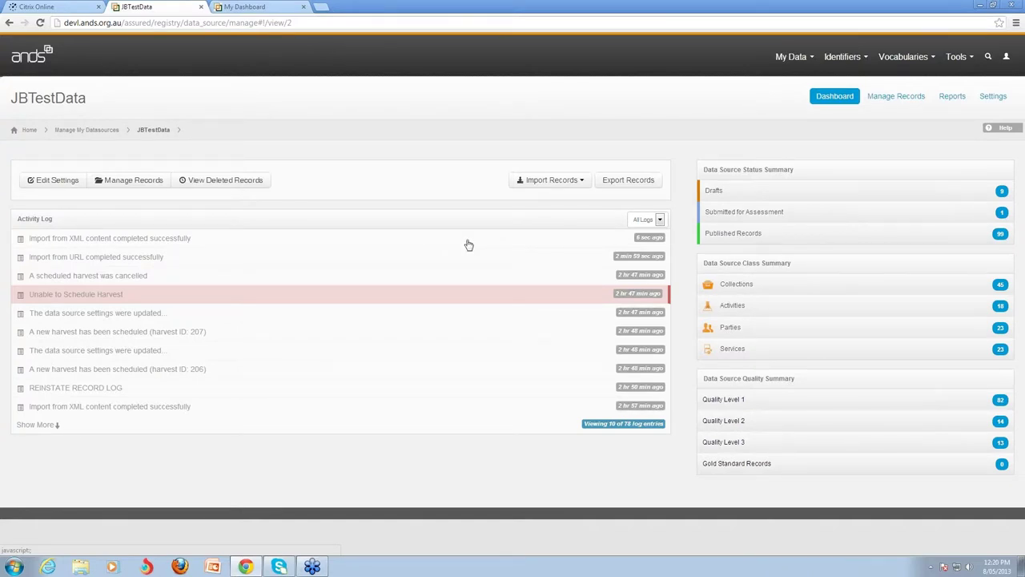
{"action": "left_click", "coordinate": [650, 184]}
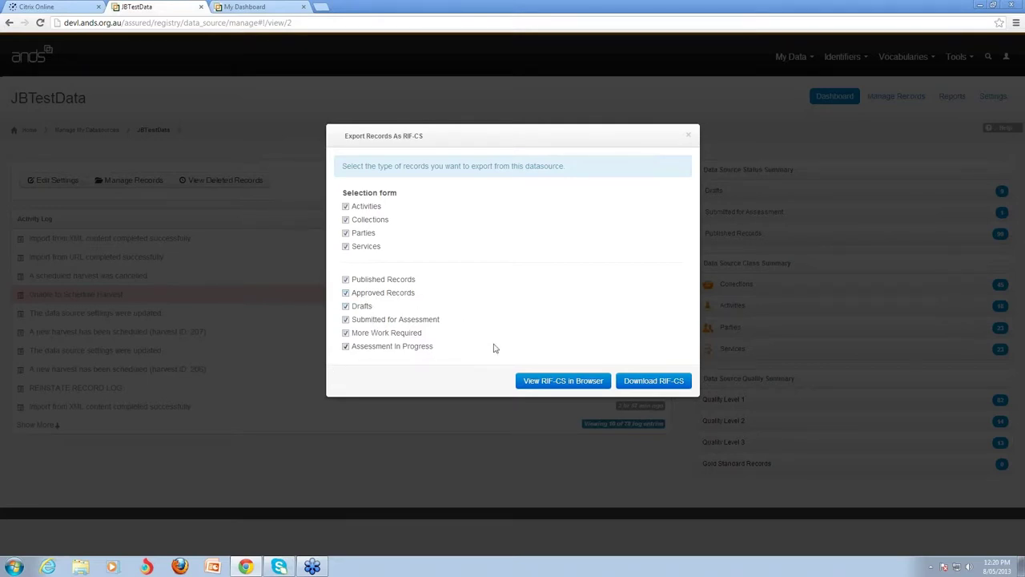
{"action": "left_click", "coordinate": [688, 137]}
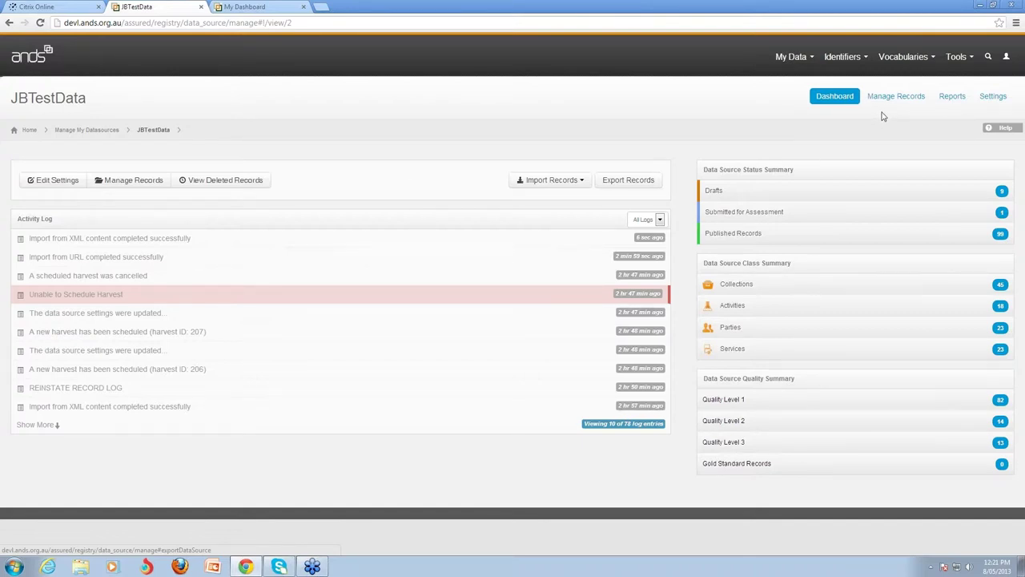
- Filter Manage Records to Drafts, then remove the Draft filter tag to show all statuses
{"action": "left_click", "coordinate": [714, 192]}
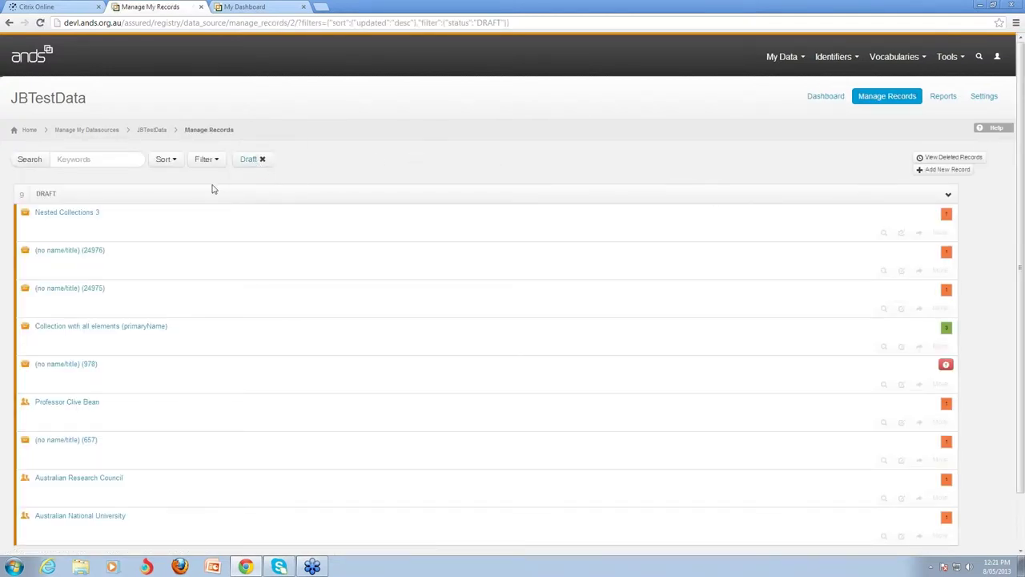
{"action": "left_click", "coordinate": [263, 159]}
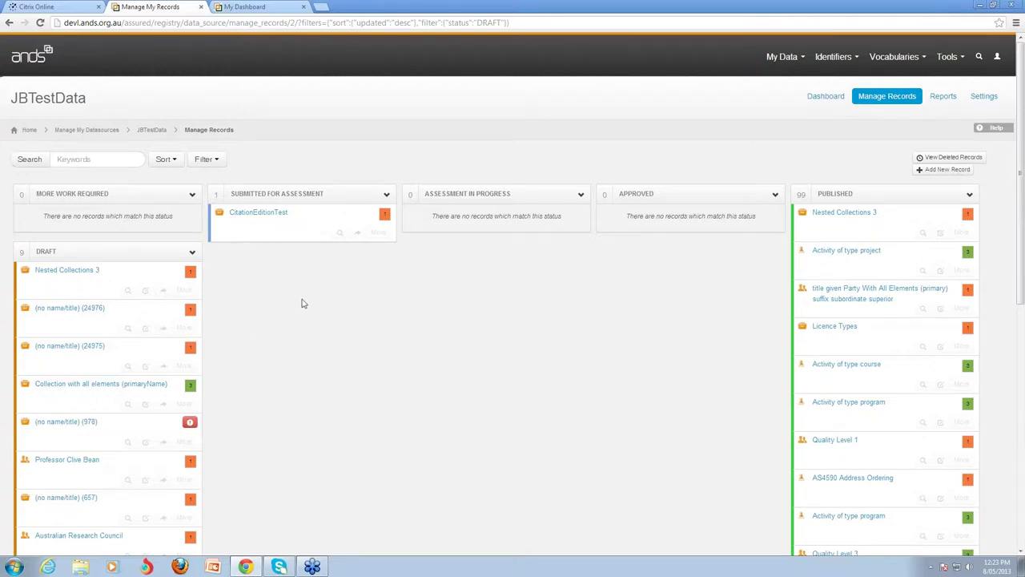
- Select Nested Collections 3, try dragging it to another column, then select it plus three more drafts
{"action": "left_click", "coordinate": [66, 289]}
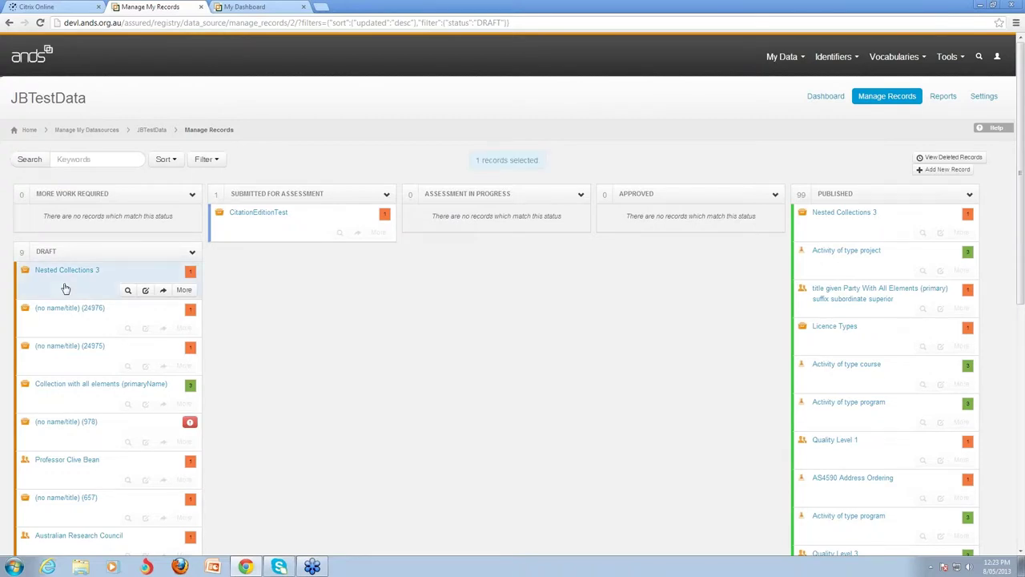
{"action": "left_click", "coordinate": [66, 288]}
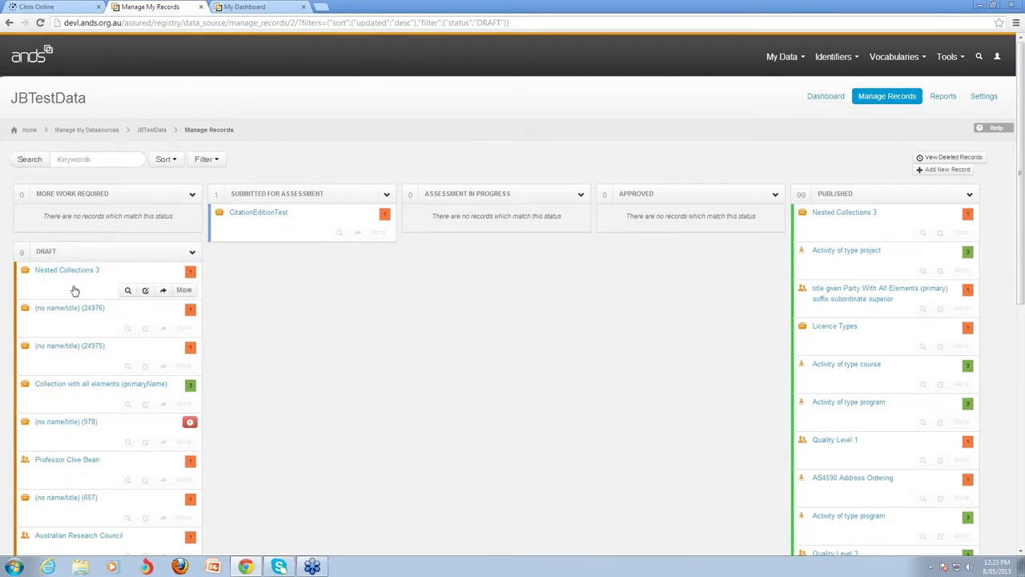
{"action": "left_click", "coordinate": [78, 290]}
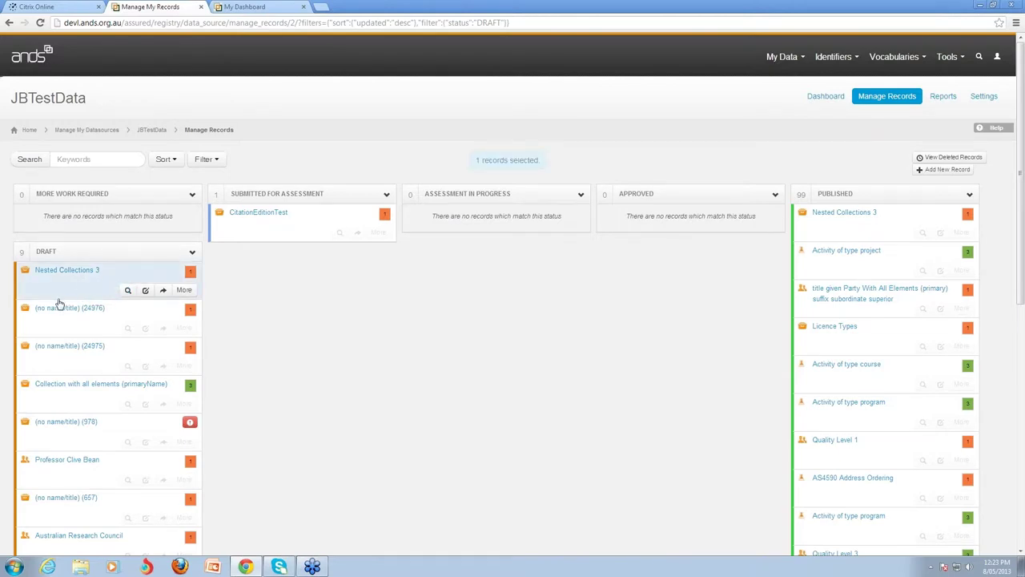
{"action": "left_click_drag", "start_coordinate": [53, 296], "coordinate": [81, 298]}
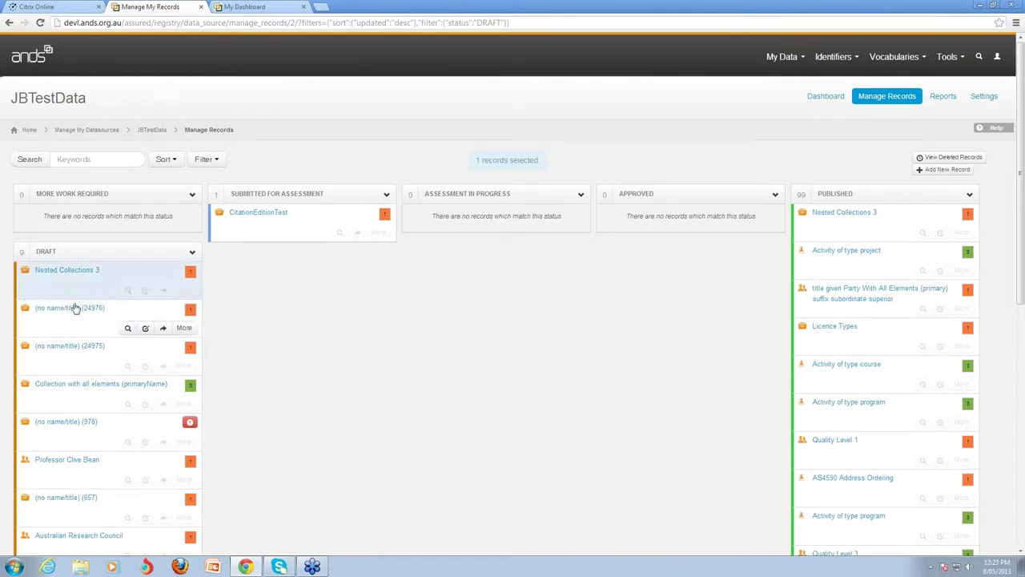
{"action": "left_click", "coordinate": [84, 291]}
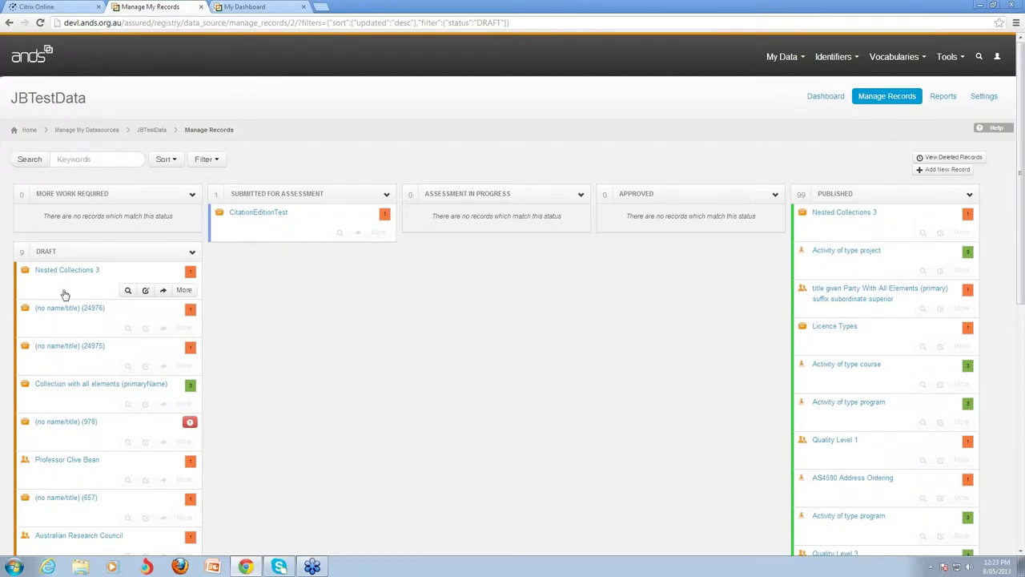
{"action": "left_click", "coordinate": [81, 289]}
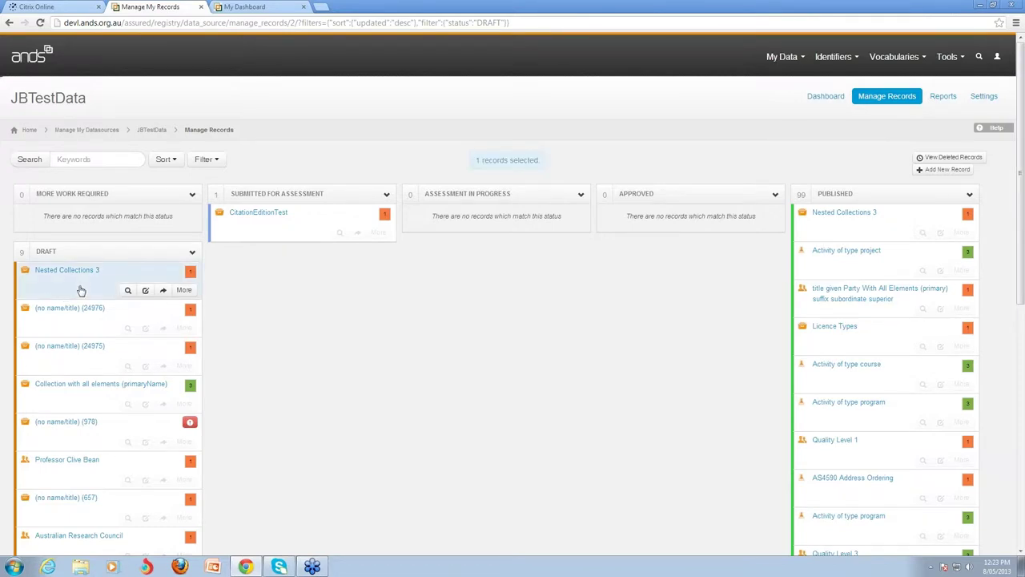
{"action": "left_click", "coordinate": [68, 403], "text": "shift"}
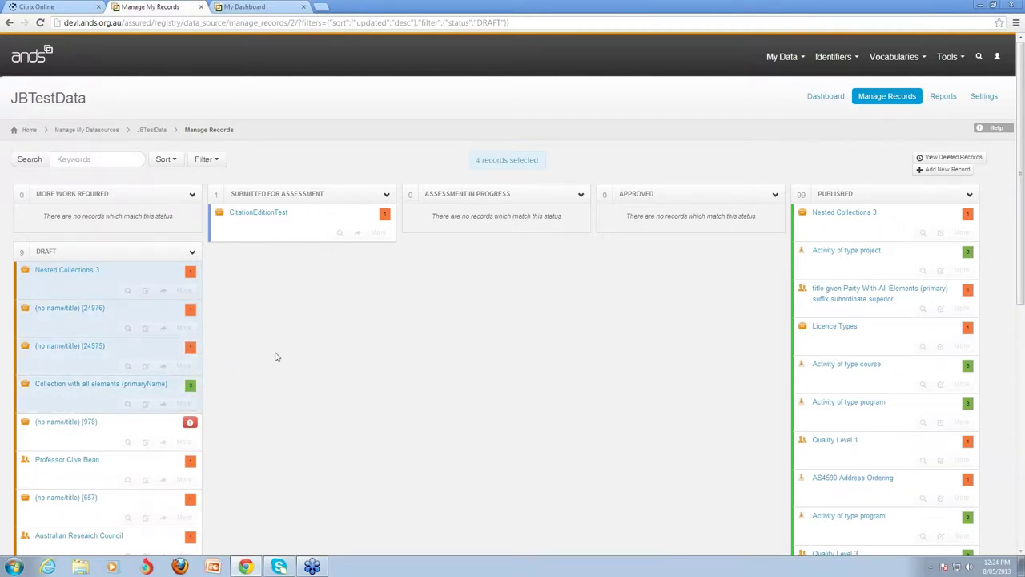
- View and close the Nested Collections 3 quality report, then deselect all four selected drafts
{"action": "left_click", "coordinate": [190, 271]}
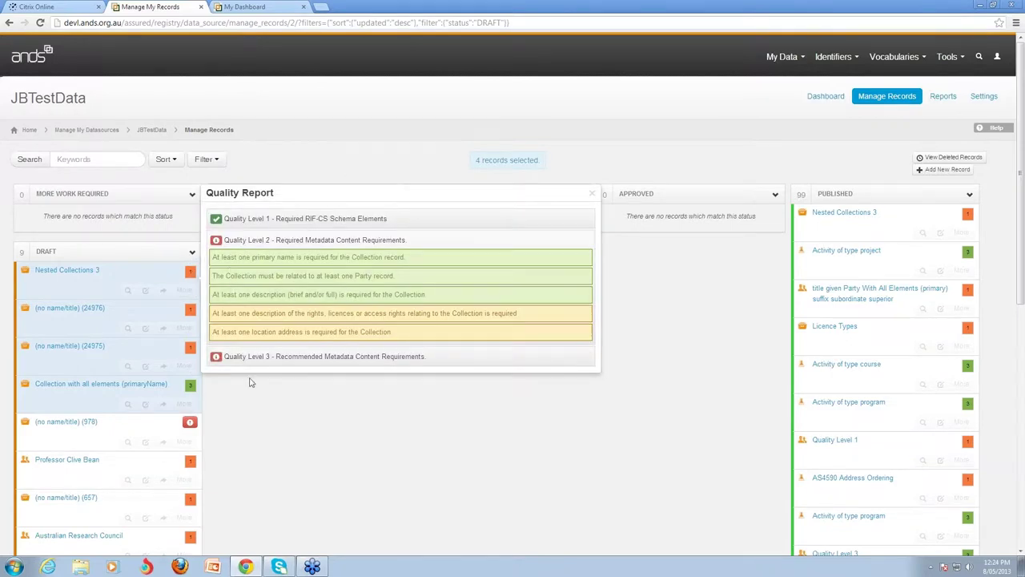
{"action": "left_click", "coordinate": [246, 403]}
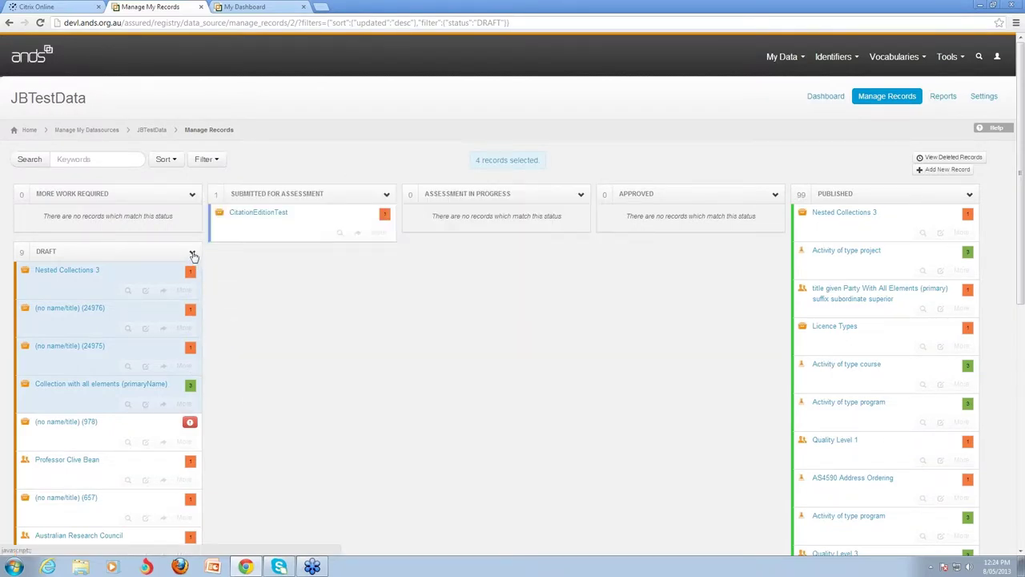
{"action": "left_click", "coordinate": [193, 255]}
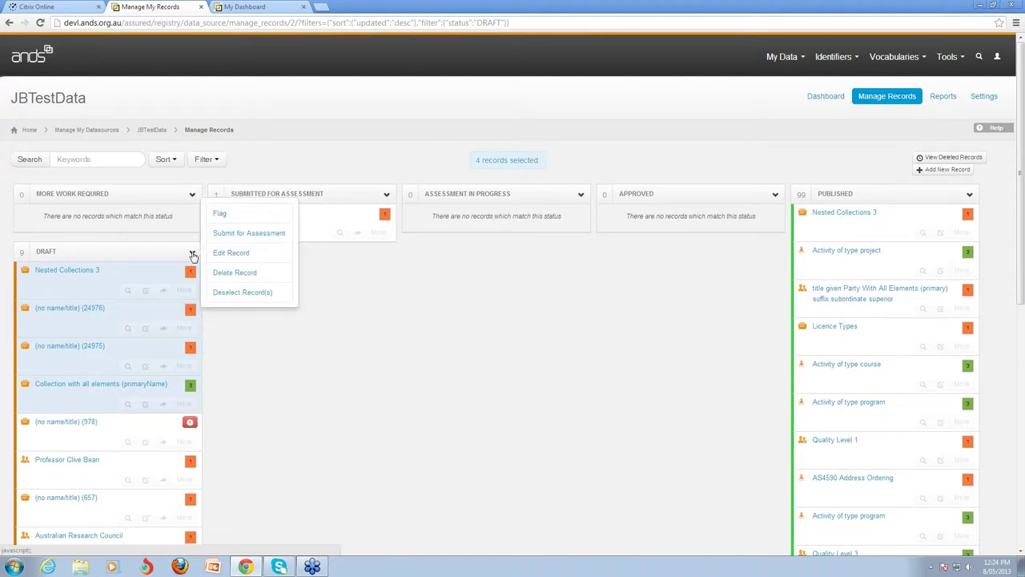
{"action": "left_click", "coordinate": [240, 295]}
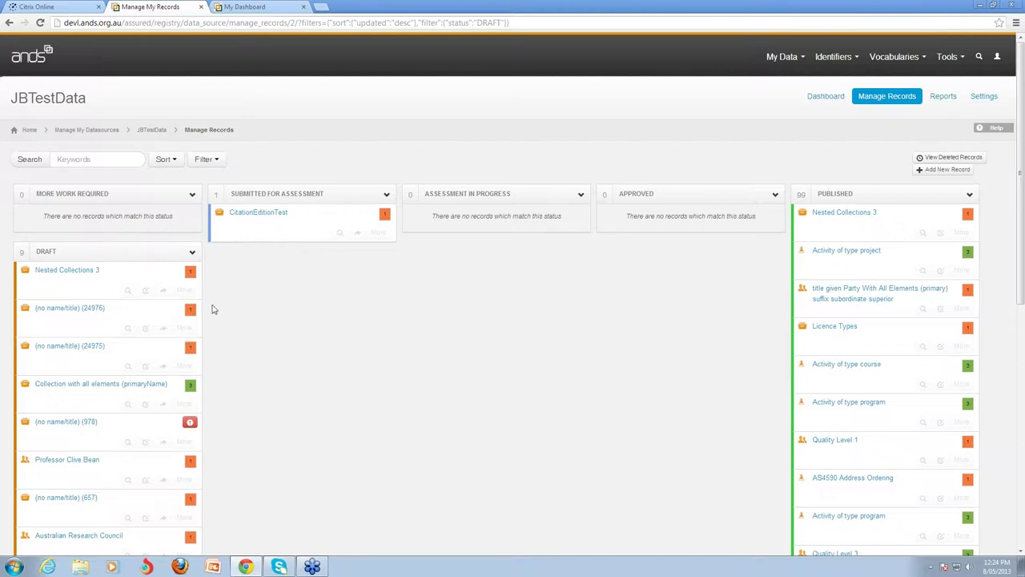
{"action": "left_click", "coordinate": [64, 293]}
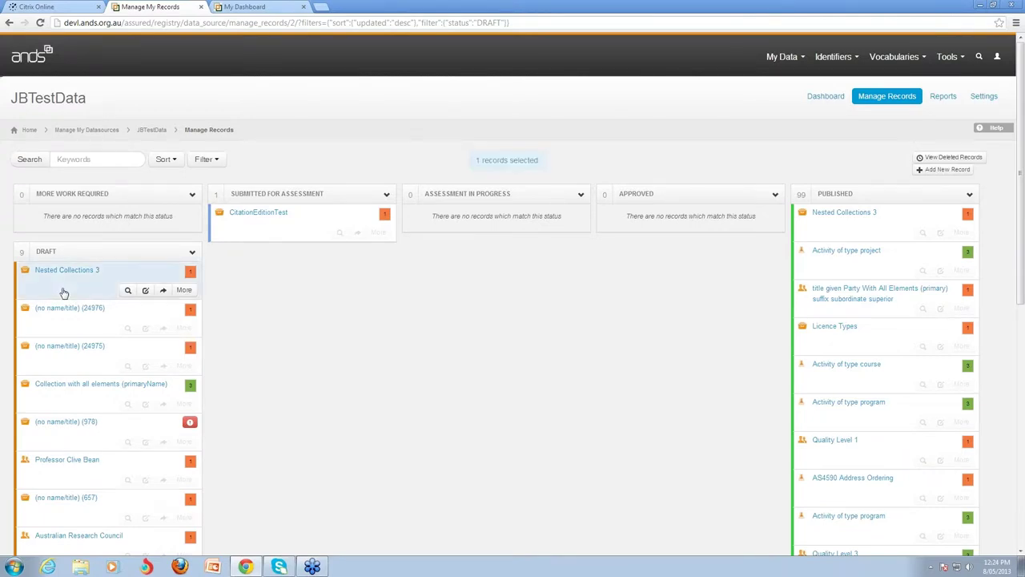
{"action": "left_click", "coordinate": [76, 366]}
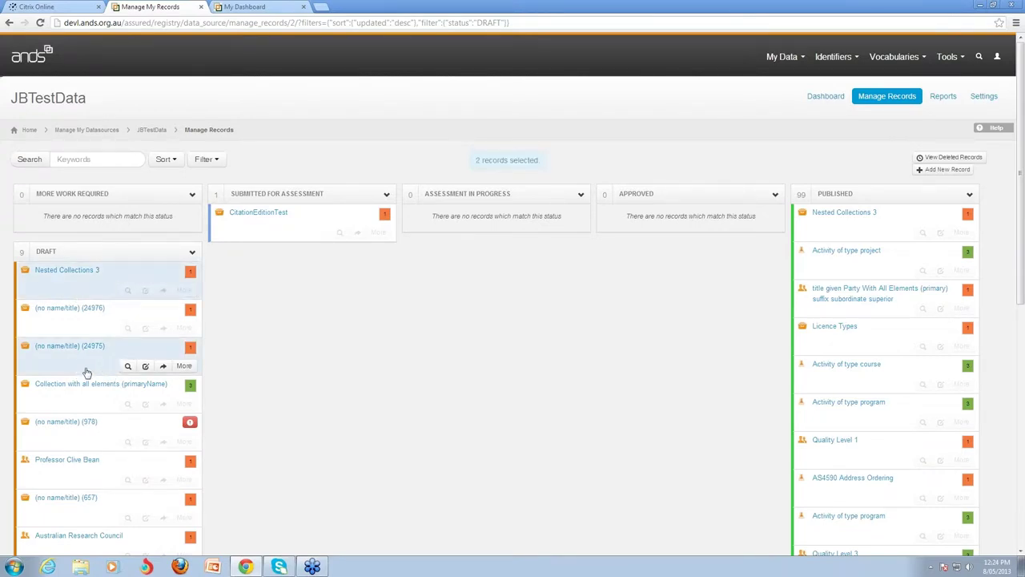
{"action": "left_click", "coordinate": [66, 475]}
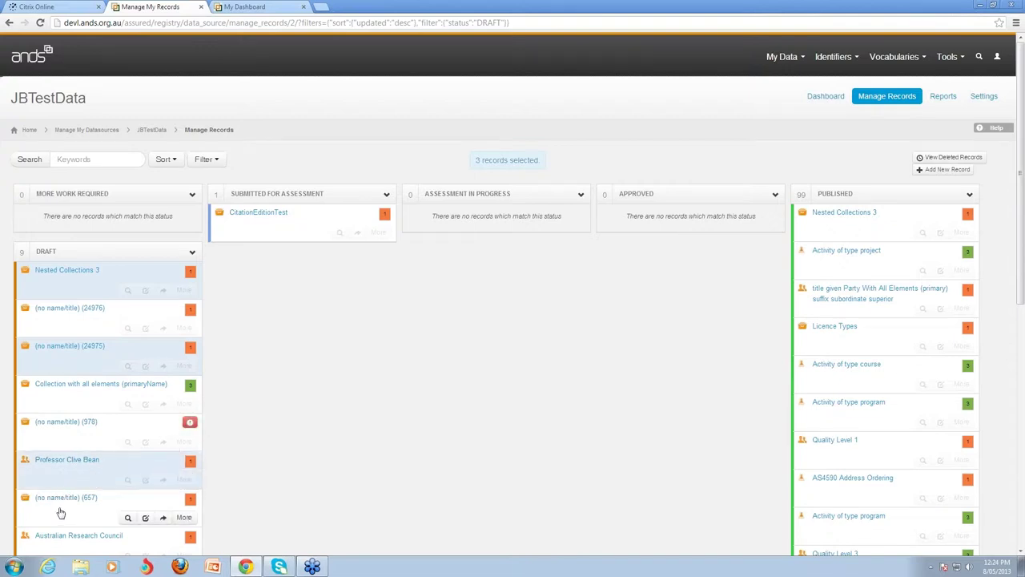
{"action": "left_click", "coordinate": [59, 513]}
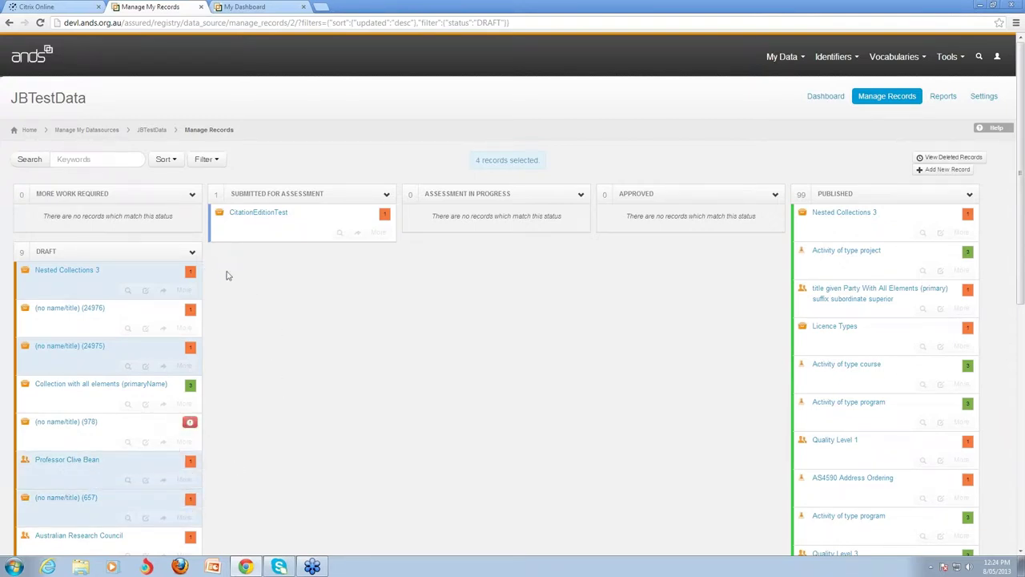
{"action": "left_click", "coordinate": [193, 272]}
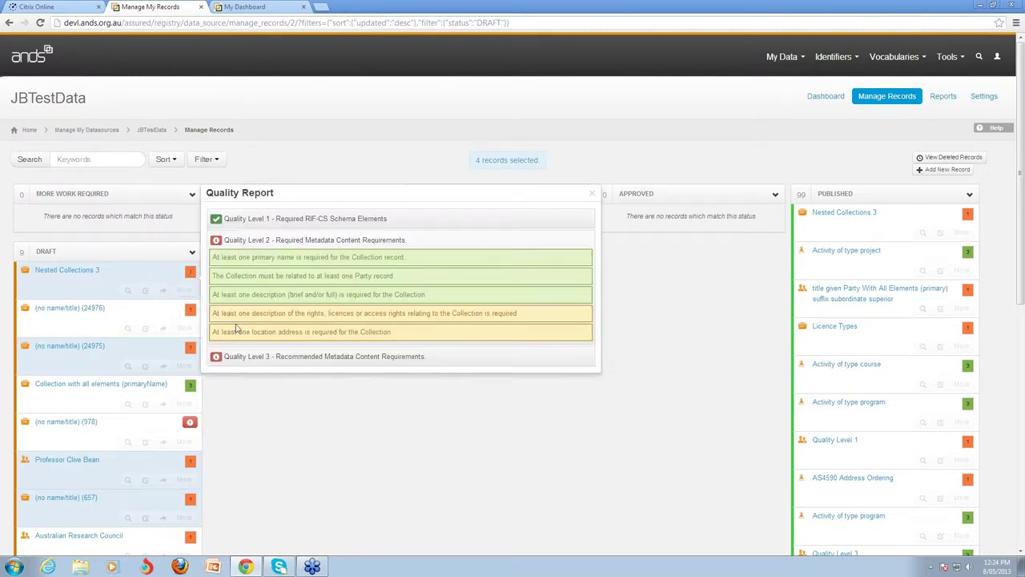
{"action": "left_click", "coordinate": [272, 394]}
{"action": "left_click", "coordinate": [107, 291]}
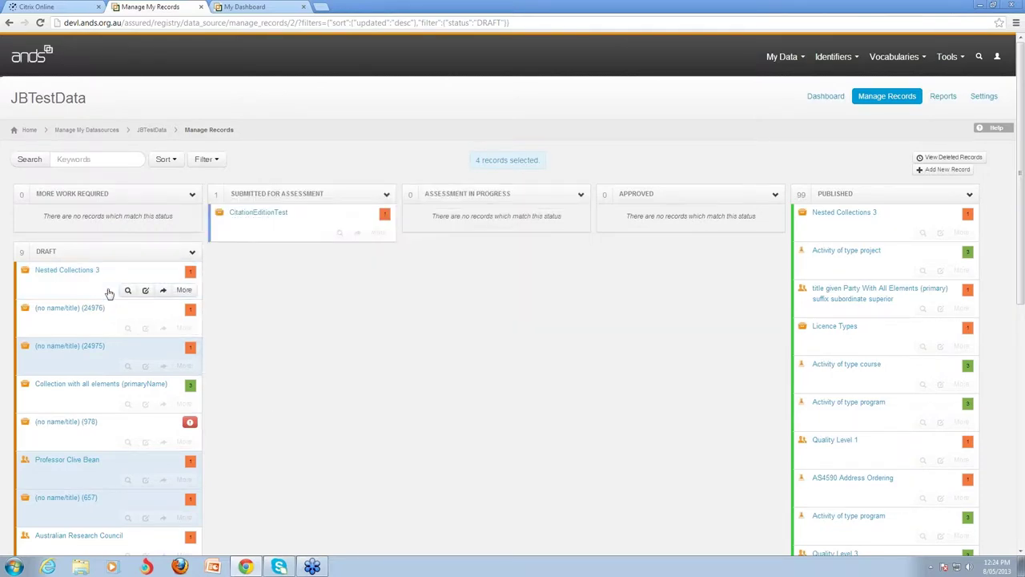
{"action": "left_click", "coordinate": [192, 254]}
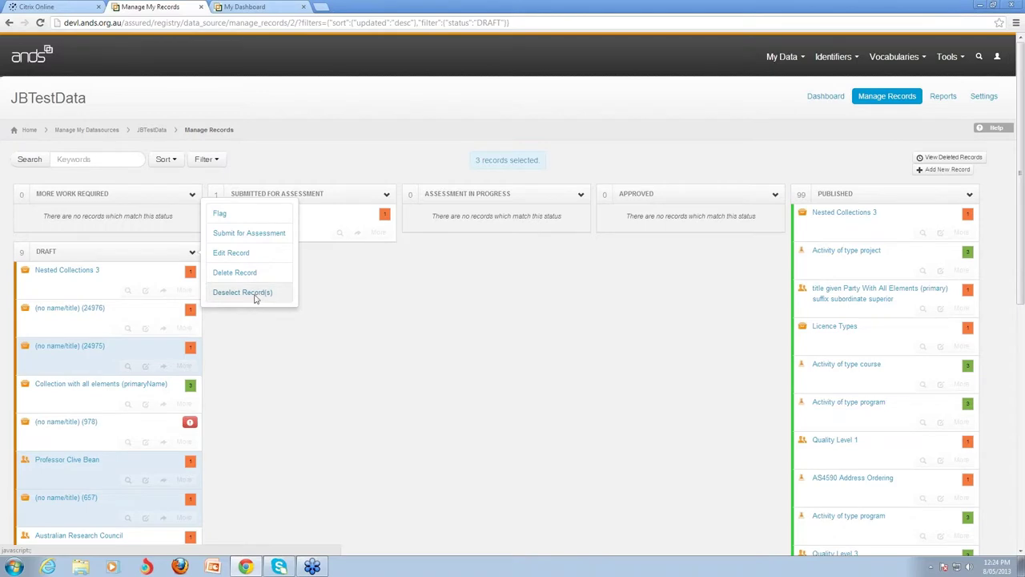
{"action": "left_click", "coordinate": [255, 297]}
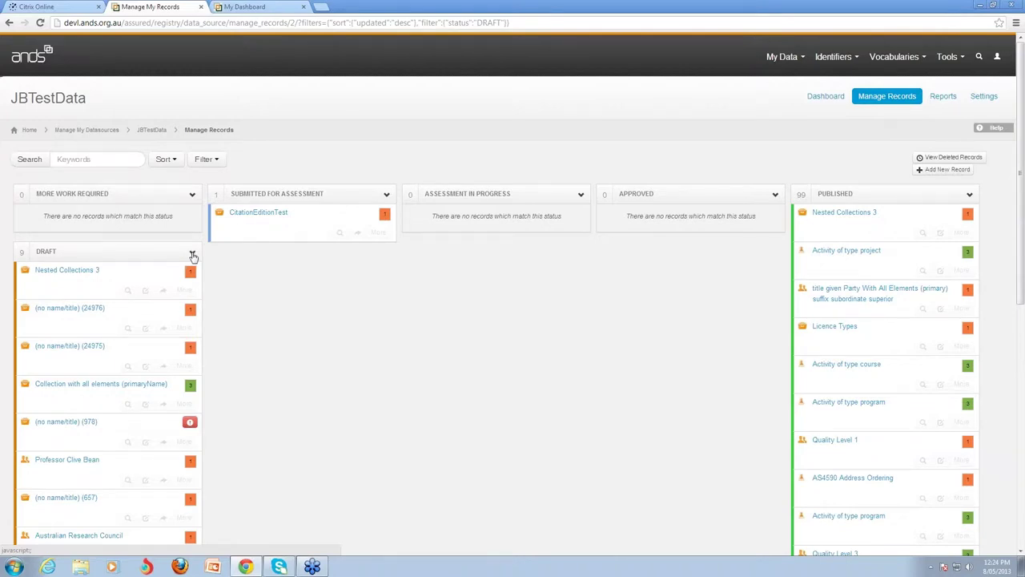
{"action": "left_click", "coordinate": [192, 254]}
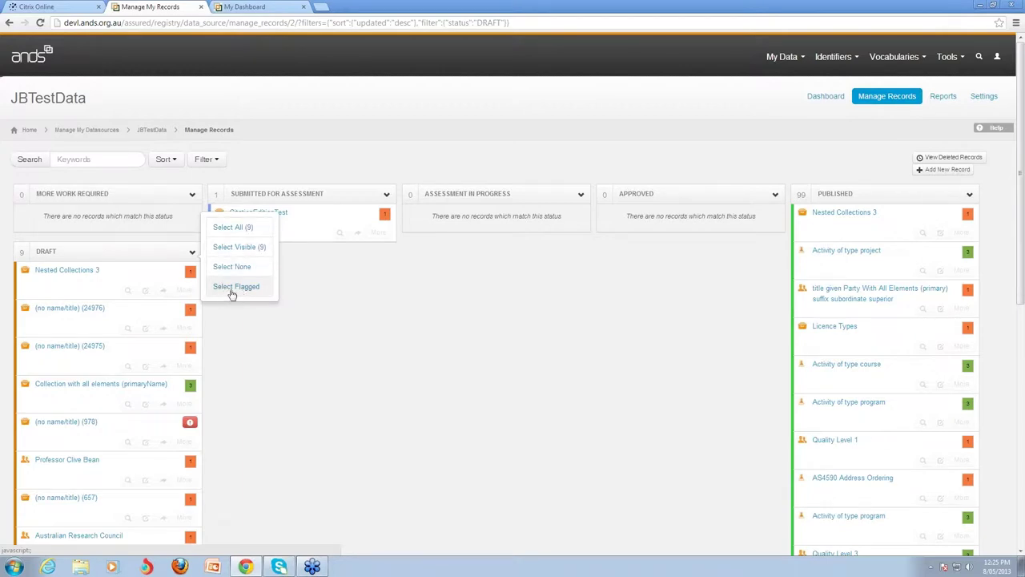
{"action": "left_click", "coordinate": [276, 249]}
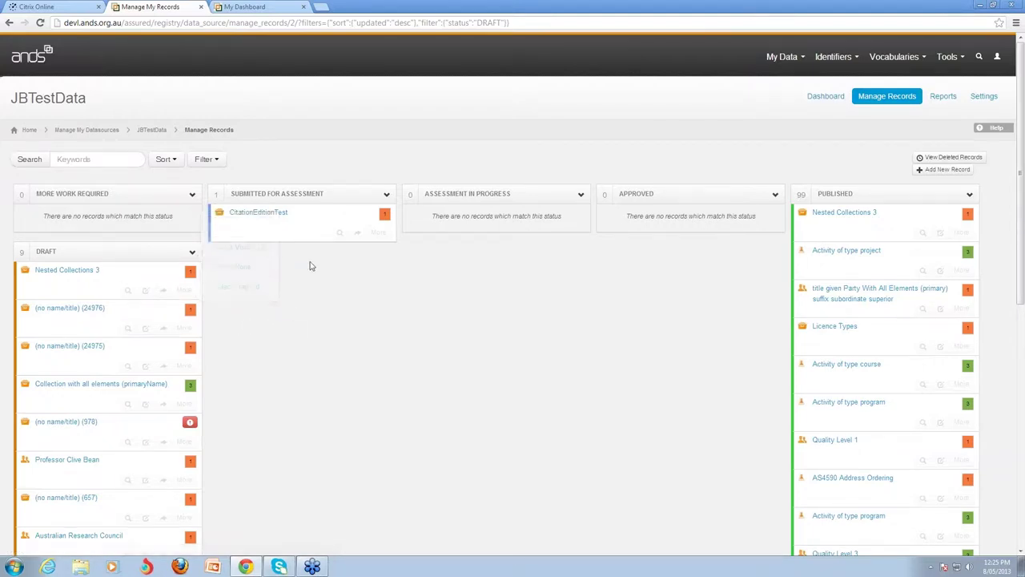
{"action": "left_click", "coordinate": [970, 197]}
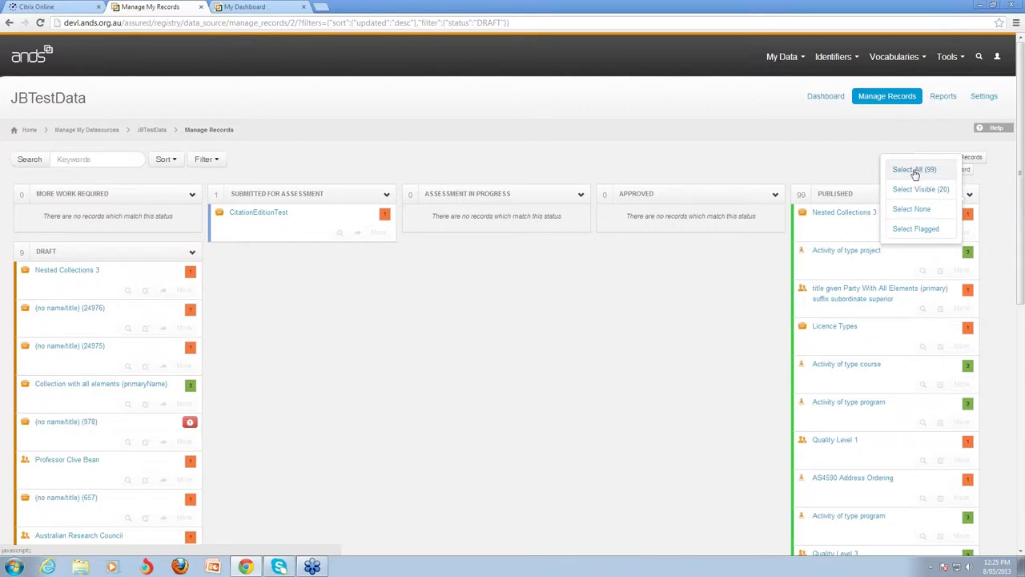
{"action": "left_click", "coordinate": [917, 169]}
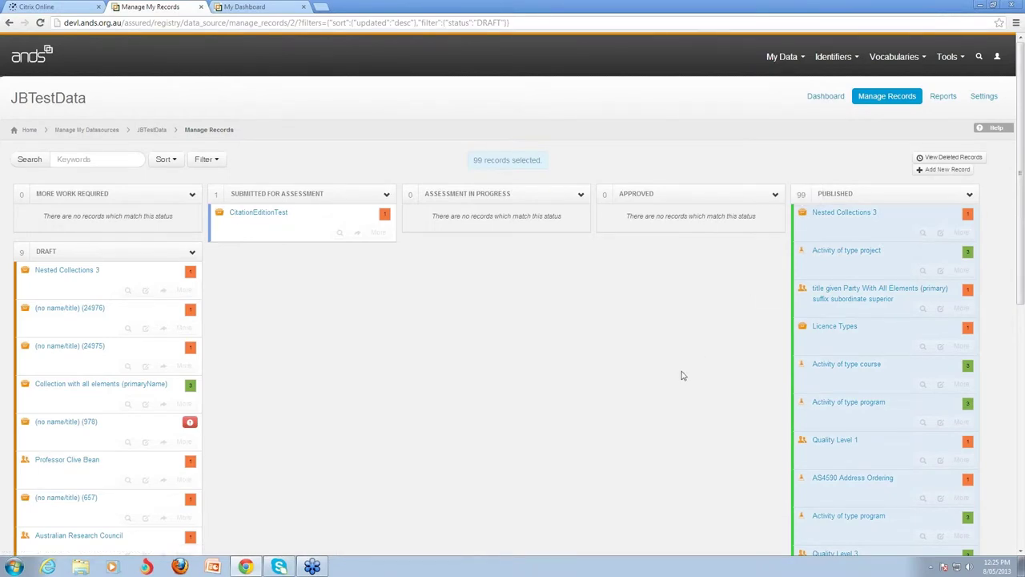
{"action": "left_click", "coordinate": [961, 231]}
{"action": "left_click", "coordinate": [934, 242]}
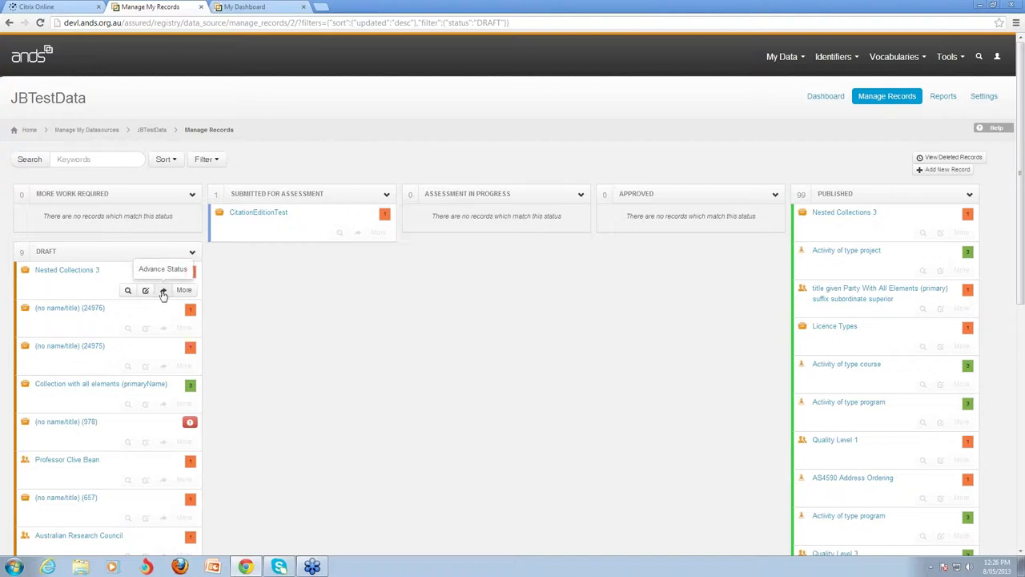
{"action": "left_click", "coordinate": [164, 291]}
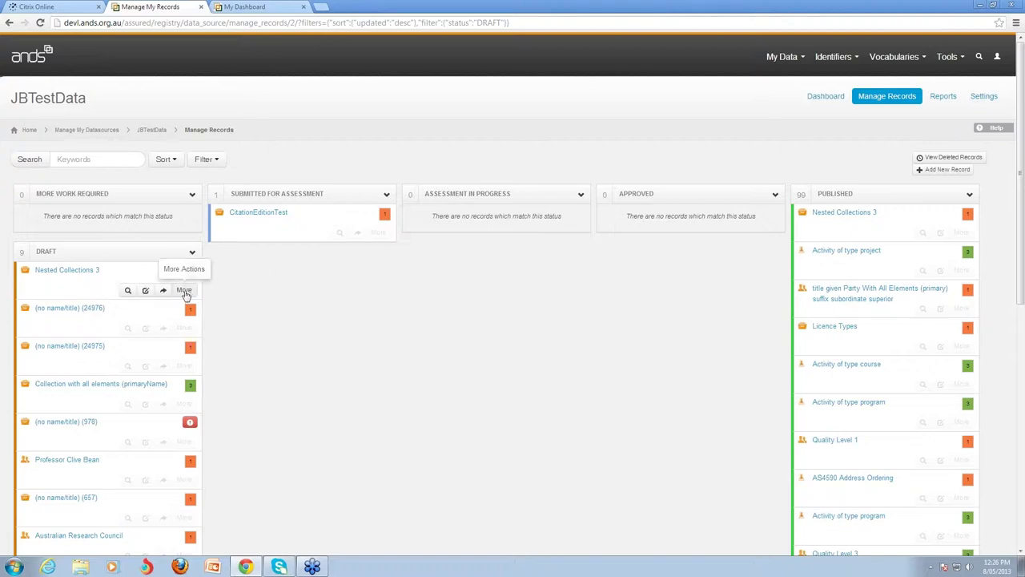
{"action": "left_click", "coordinate": [184, 291]}
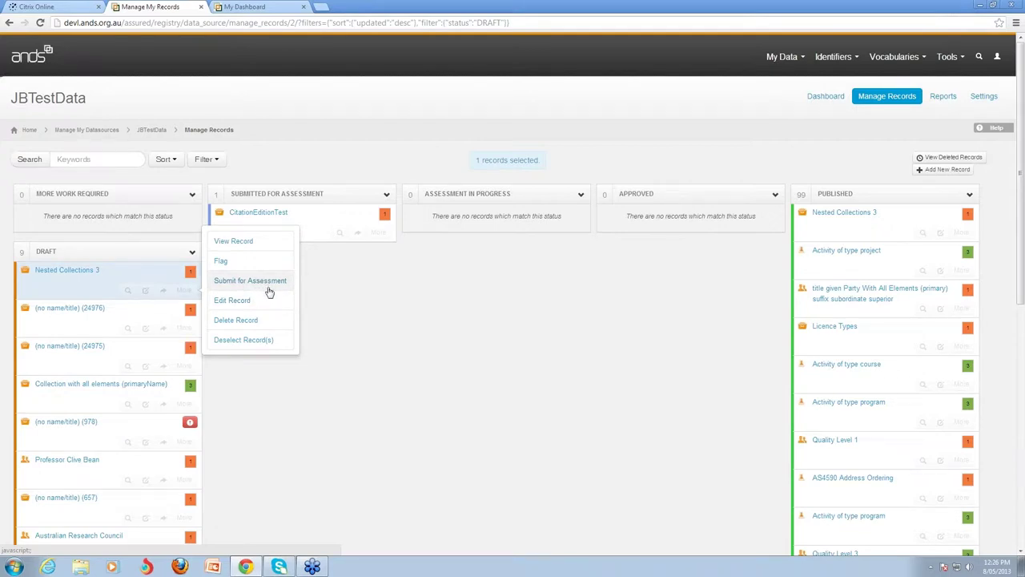
{"action": "left_click", "coordinate": [252, 343]}
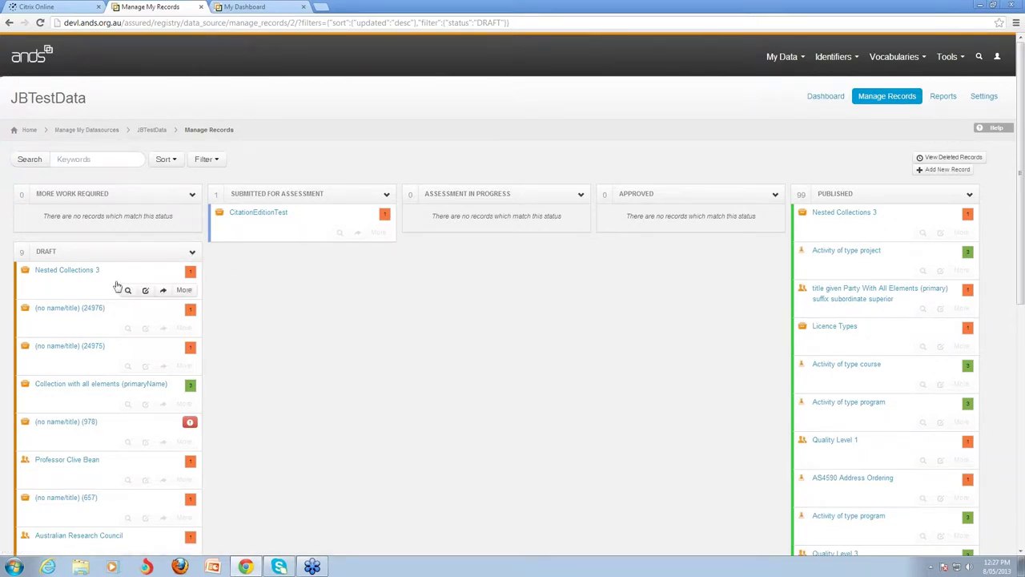
- Select the top four Draft cards and choose Submit for Assessment from the DRAFT column menu
{"action": "left_click_drag", "start_coordinate": [93, 291], "coordinate": [81, 402]}
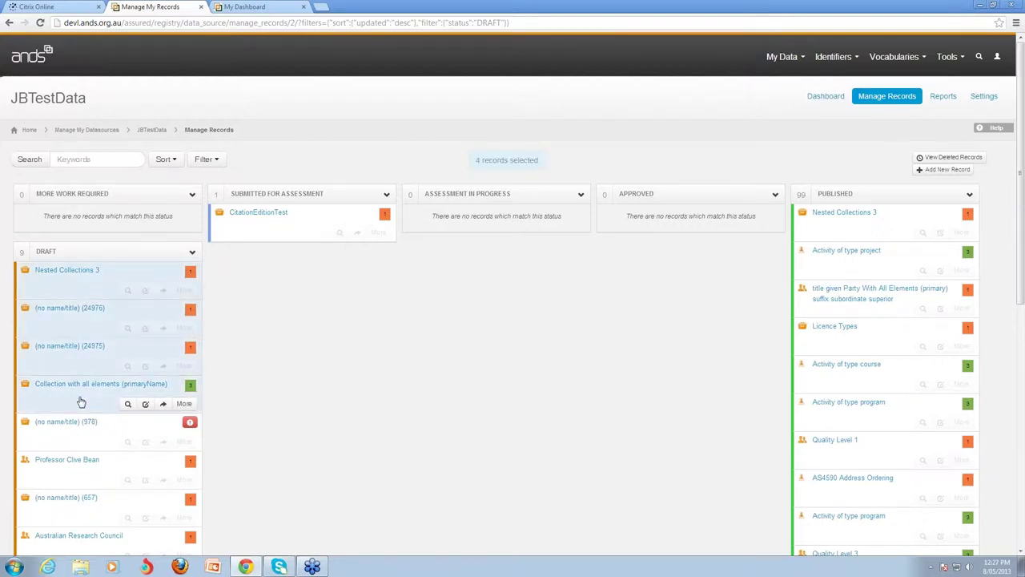
{"action": "left_click", "coordinate": [192, 253]}
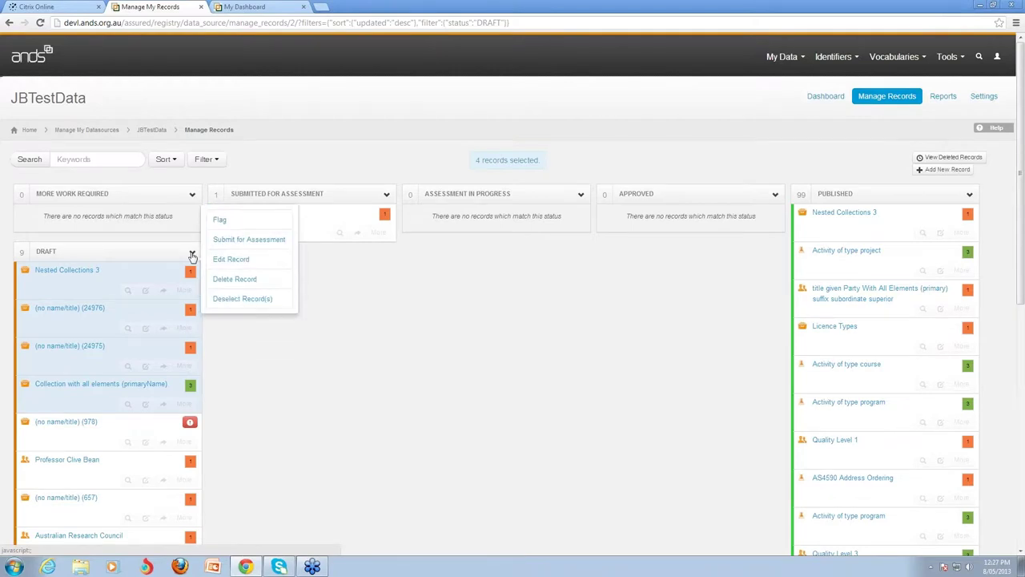
{"action": "left_click", "coordinate": [259, 236]}
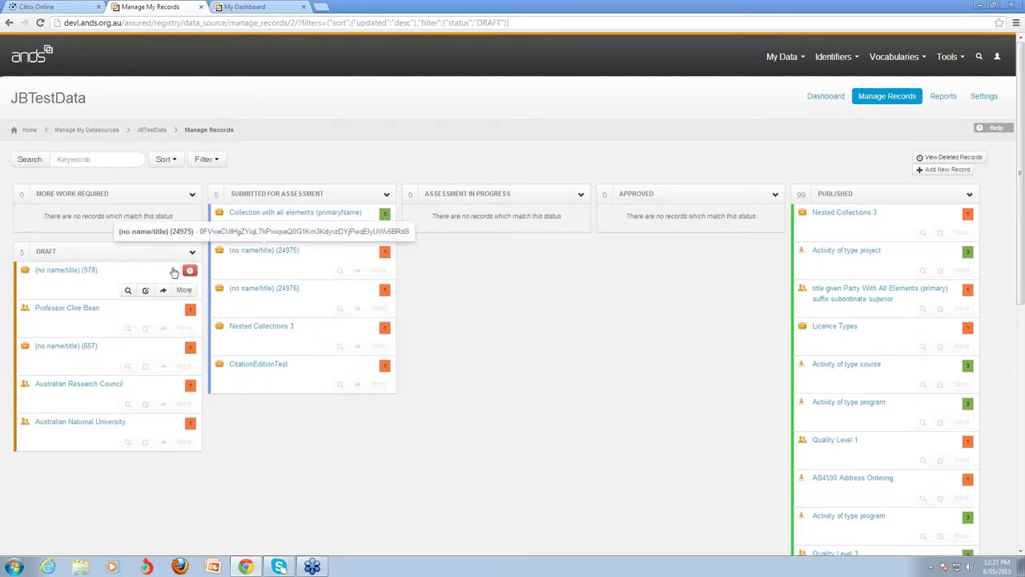
- Deselect all the currently selected draft cards
{"action": "left_click", "coordinate": [96, 360], "text": "shift"}
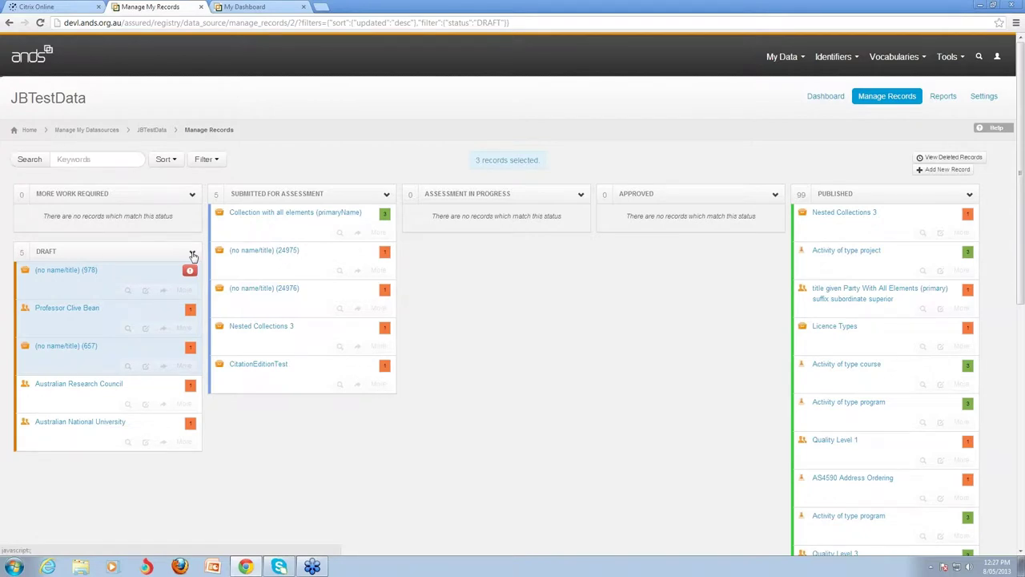
{"action": "left_click", "coordinate": [192, 253]}
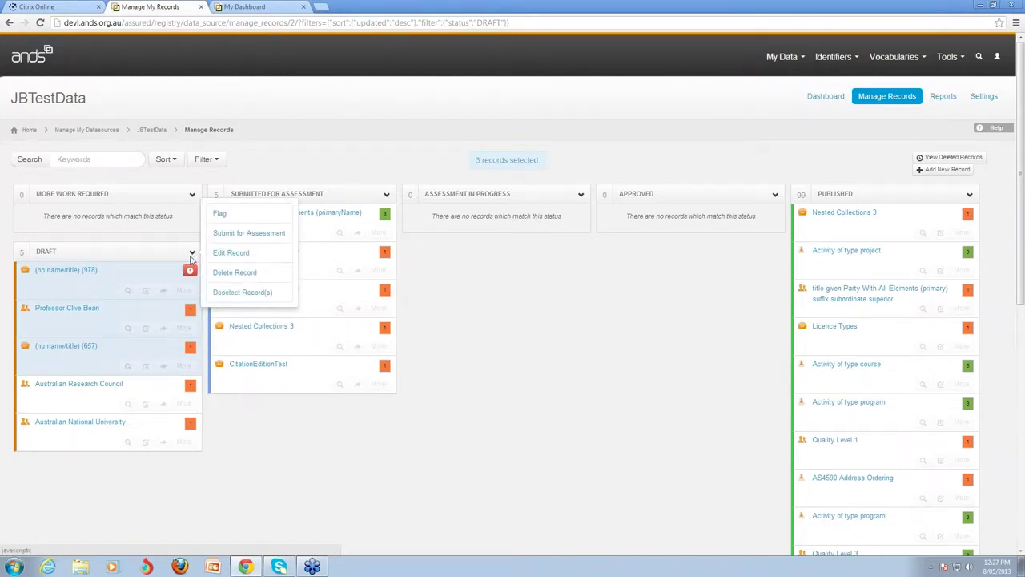
{"action": "left_click", "coordinate": [250, 422]}
{"action": "left_click", "coordinate": [88, 327]}
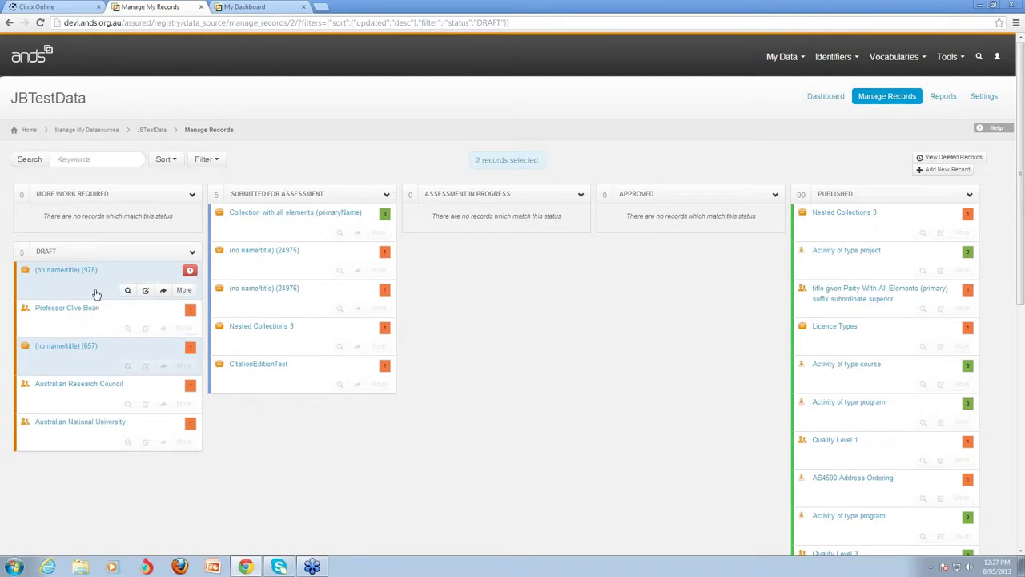
{"action": "left_click", "coordinate": [93, 293]}
{"action": "left_click", "coordinate": [88, 349]}
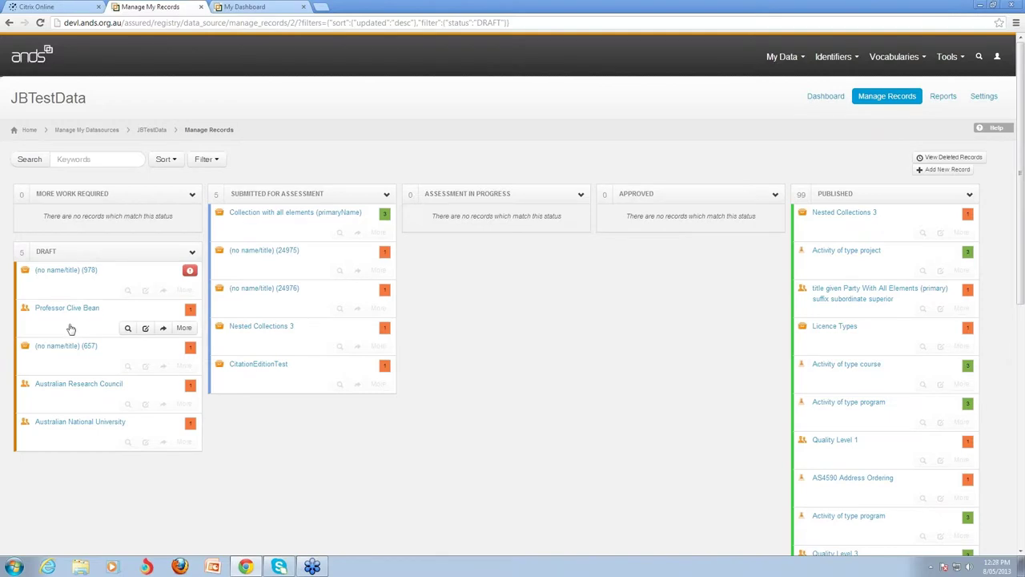
- Drag the professor's party record, (657) and Australian Research Council into Submitted for Assessment
{"action": "left_click", "coordinate": [70, 330]}
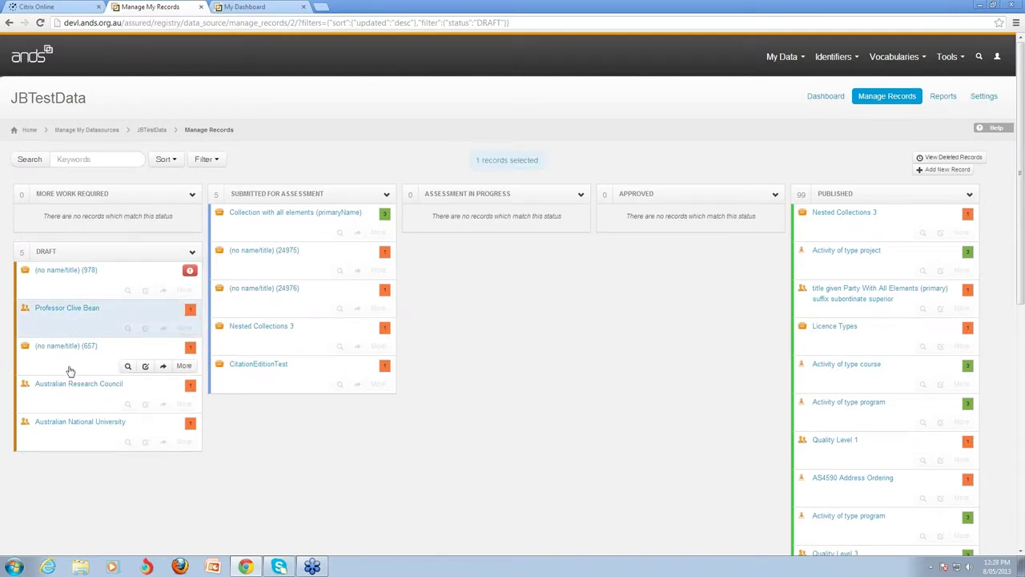
{"action": "left_click", "coordinate": [68, 394], "text": "shift"}
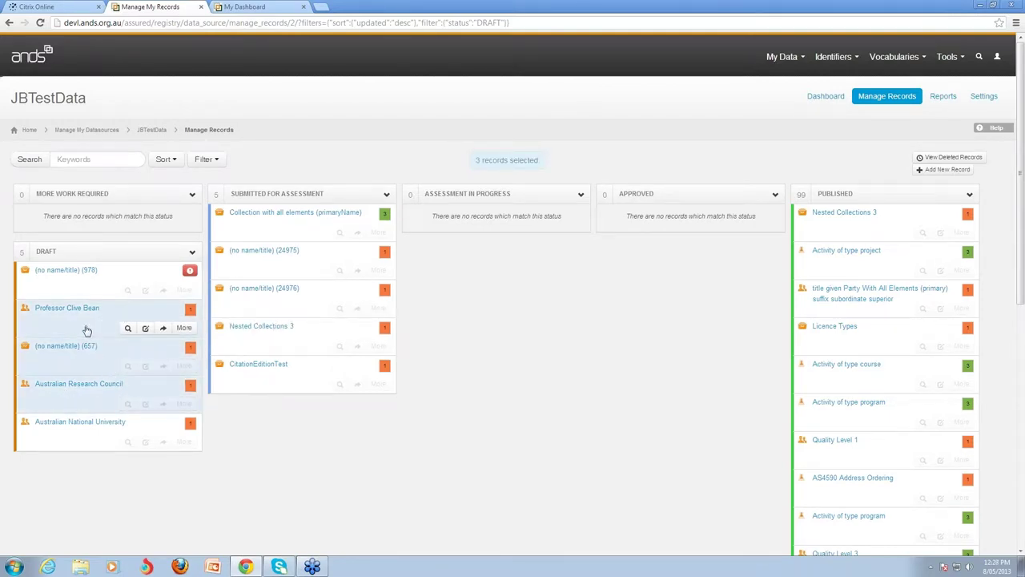
{"action": "left_click_drag", "start_coordinate": [88, 331], "coordinate": [294, 338]}
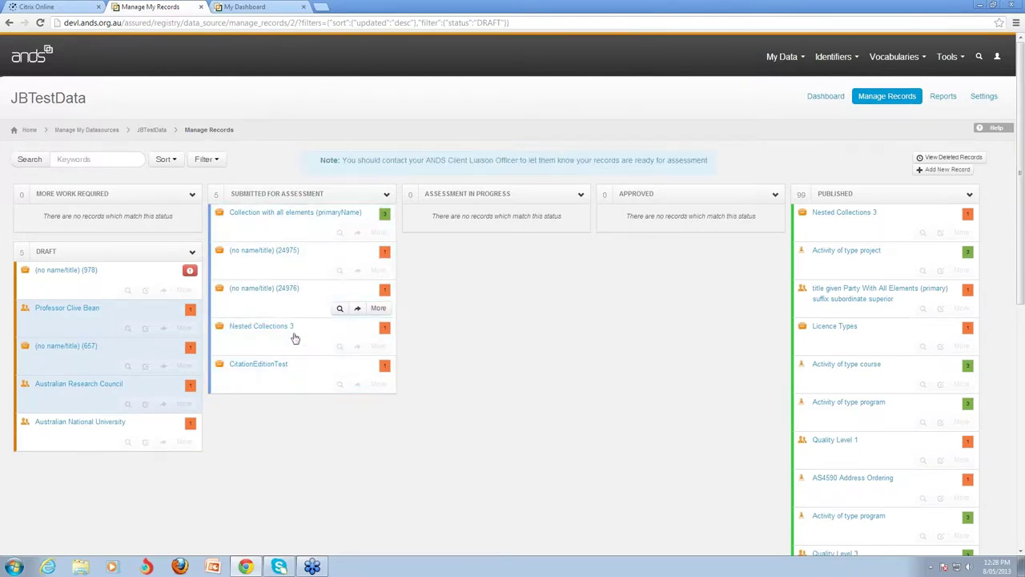
{"action": "mouse_move", "coordinate": [382, 402]}
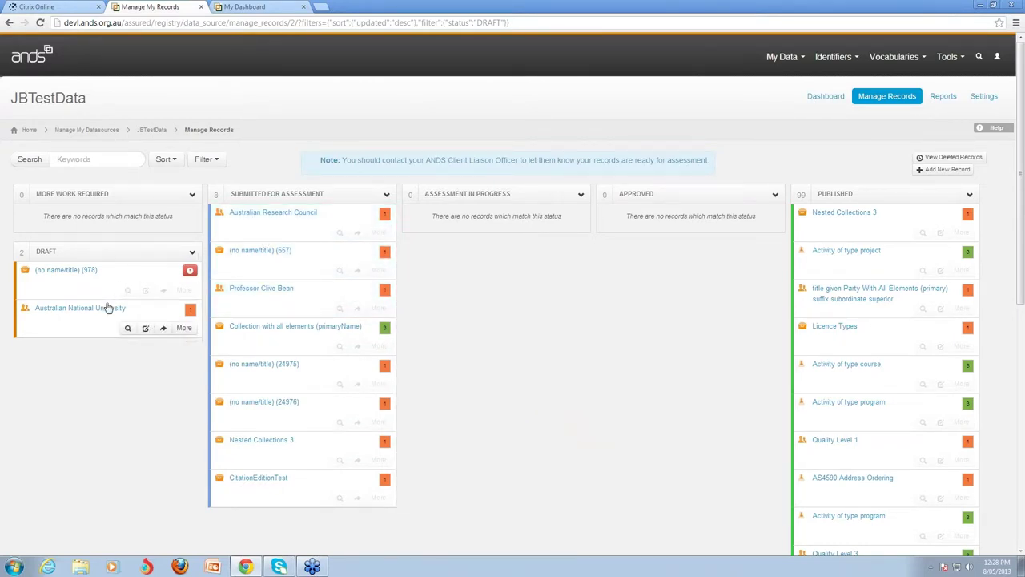
- Drag Australian Research Council, record 657 and the professor's party record onto Assessment In Progress
{"action": "left_click", "coordinate": [263, 239]}
{"action": "left_click", "coordinate": [258, 296], "text": "shift"}
{"action": "left_click_drag", "start_coordinate": [272, 302], "coordinate": [447, 226]}
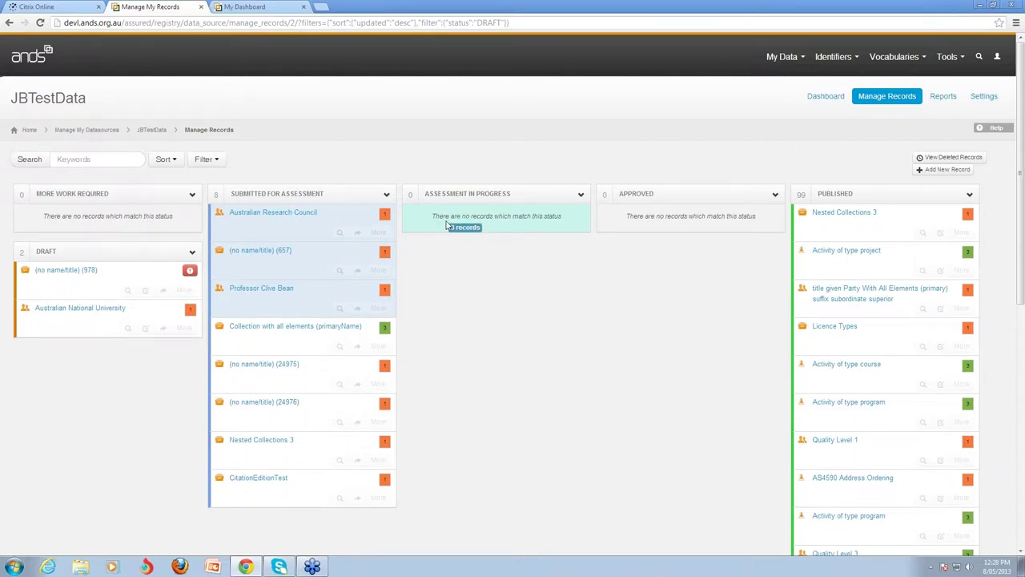
{"action": "left_click_drag", "start_coordinate": [447, 226], "coordinate": [670, 214]}
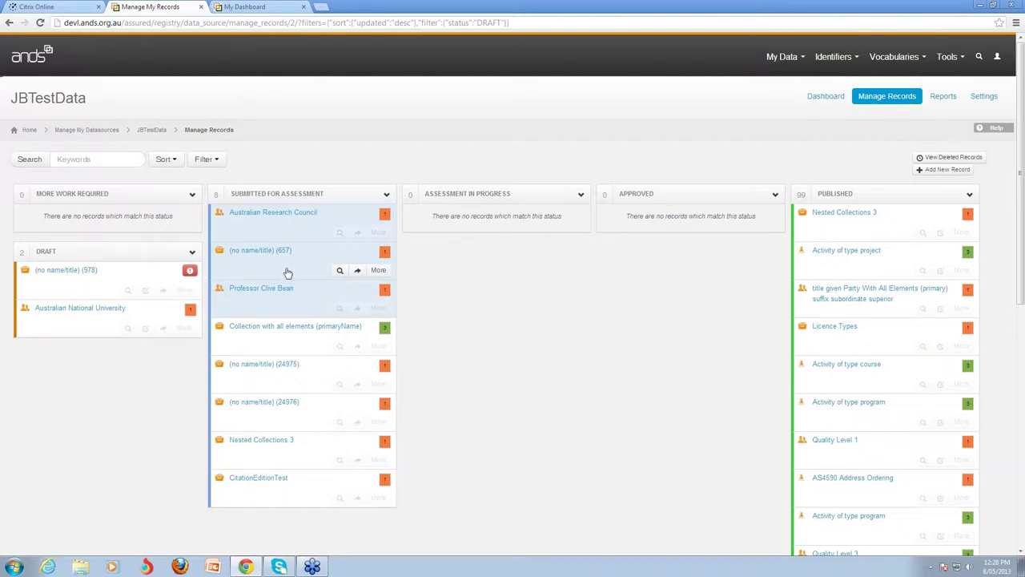
{"action": "left_click_drag", "start_coordinate": [289, 271], "coordinate": [459, 214]}
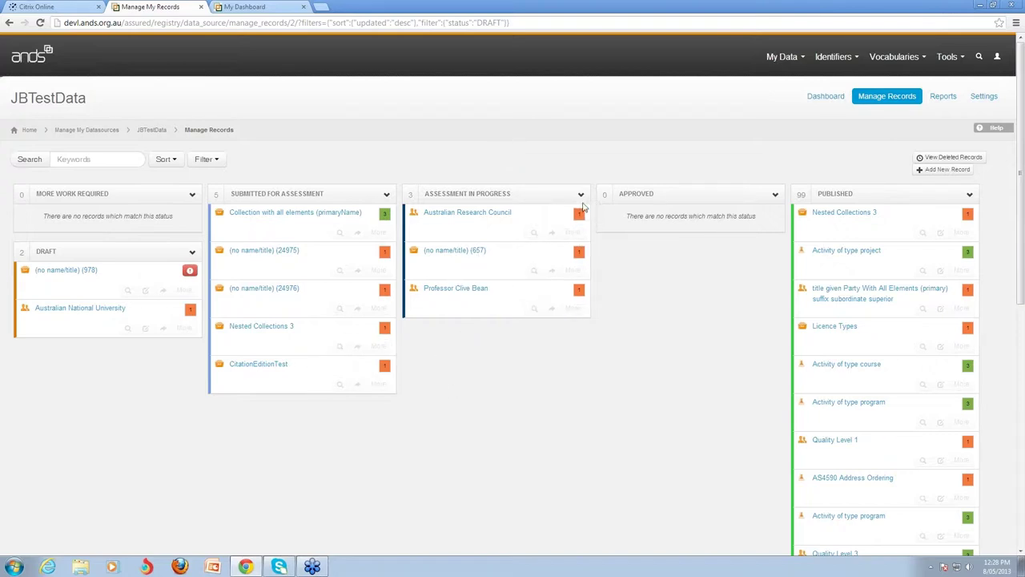
- Approve the Australian Research Council record from its right-click menu
{"action": "left_click", "coordinate": [451, 235]}
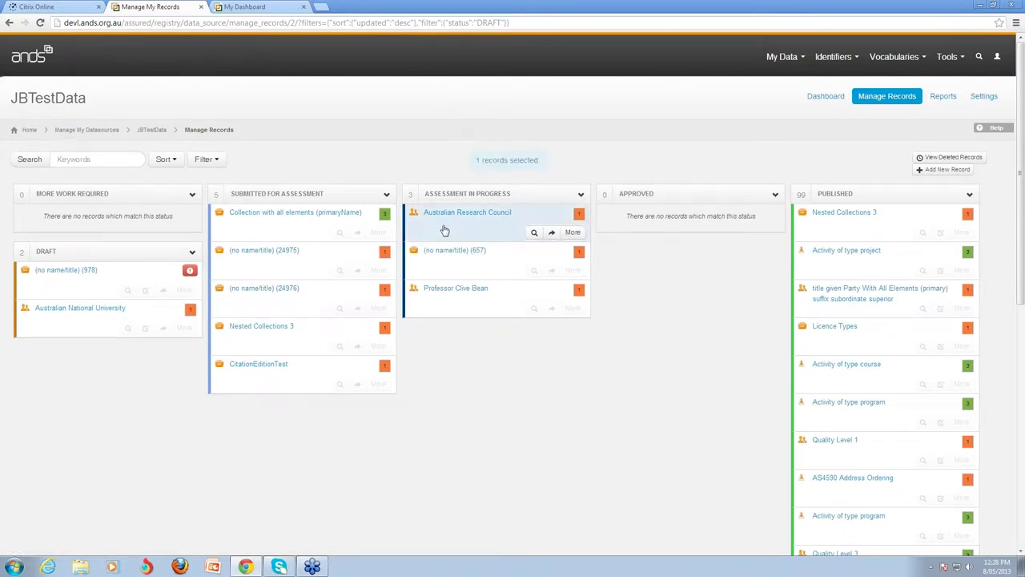
{"action": "right_click", "coordinate": [445, 232]}
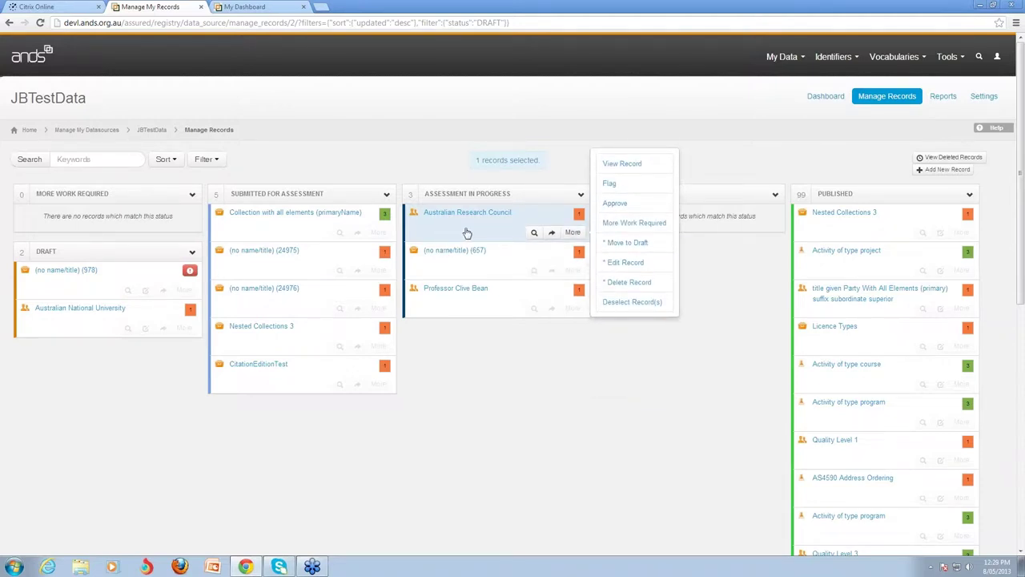
{"action": "left_click", "coordinate": [615, 202]}
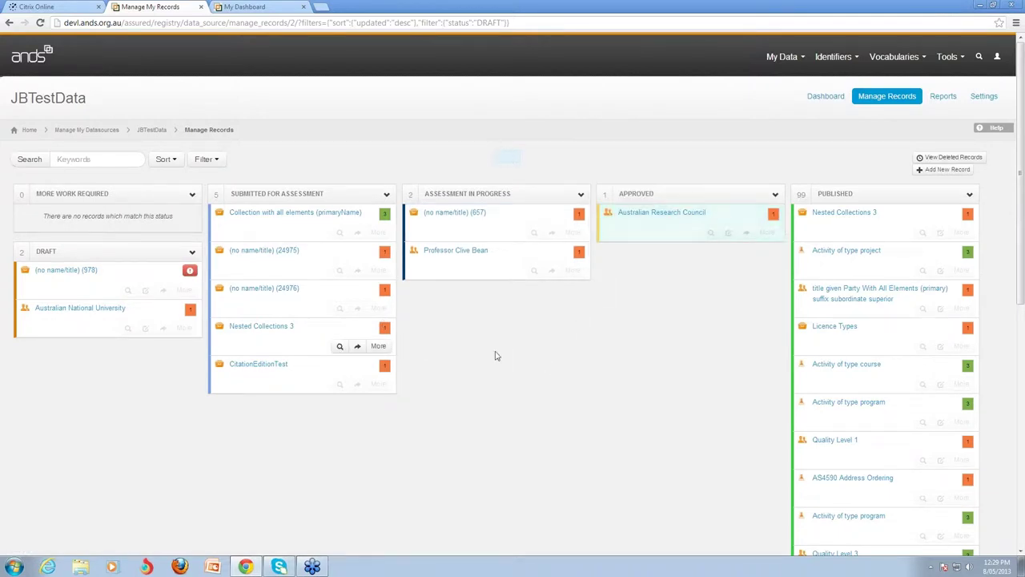
- Flag Collection with all elements and the (24975) and (24976) submitted records
{"action": "left_click", "coordinate": [273, 240]}
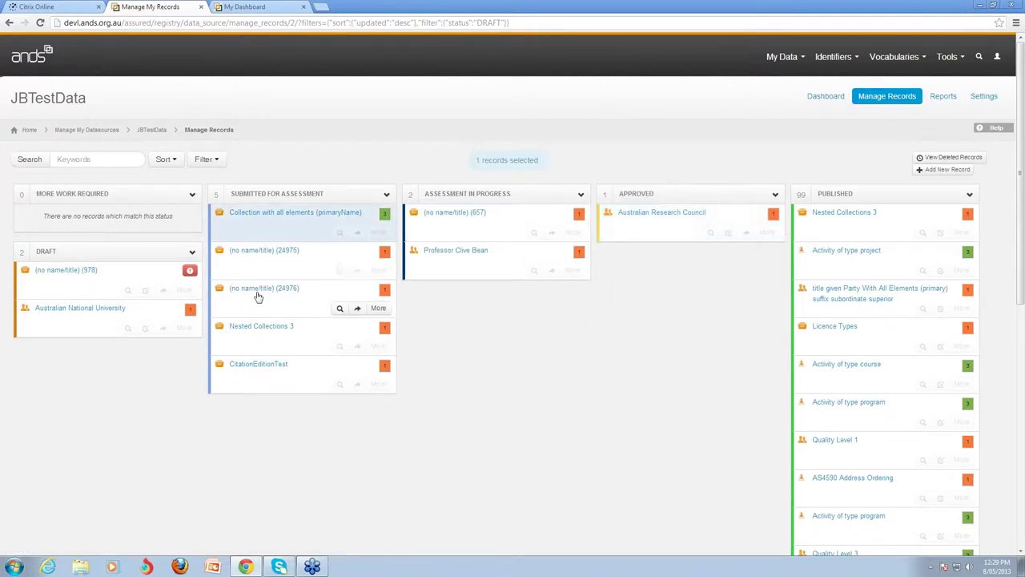
{"action": "left_click", "coordinate": [256, 308], "text": "shift"}
{"action": "left_click", "coordinate": [378, 308]}
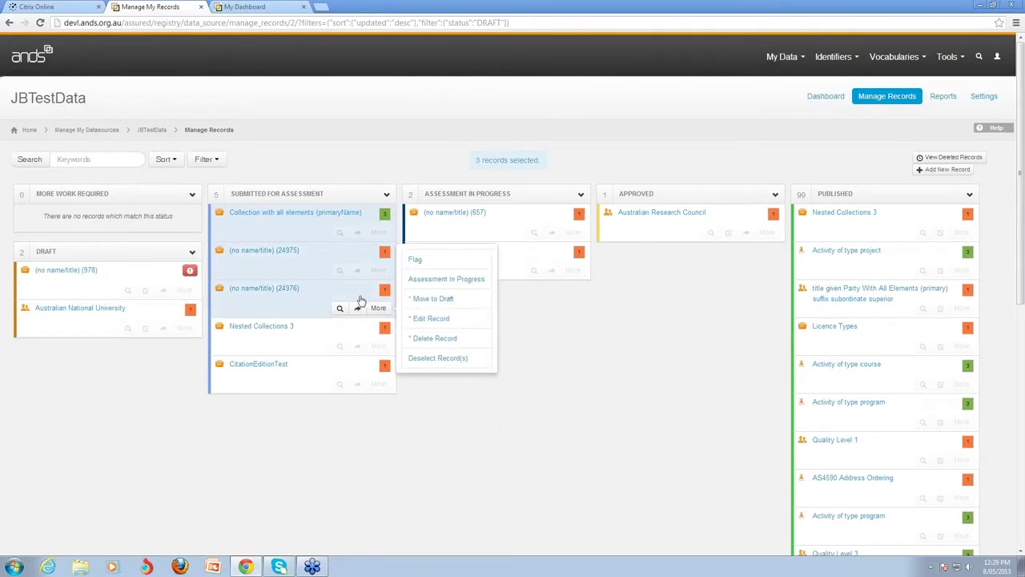
{"action": "left_click", "coordinate": [422, 263]}
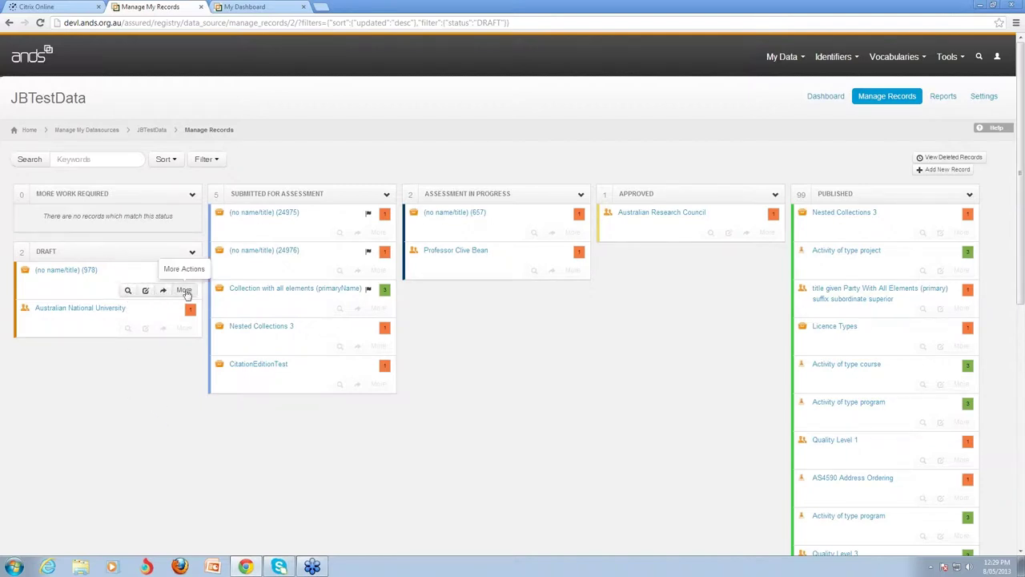
{"action": "left_click", "coordinate": [184, 291]}
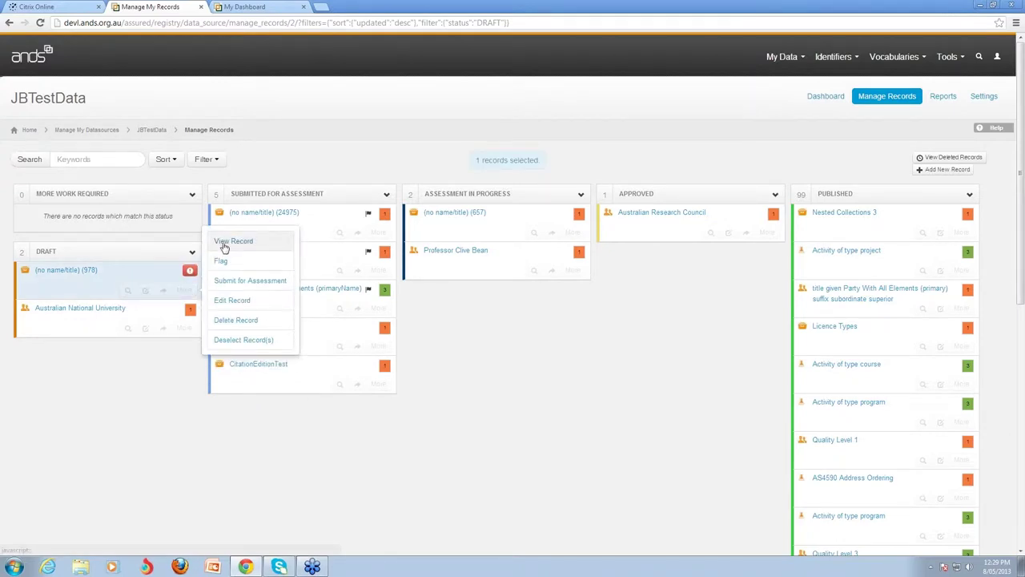
{"action": "left_click", "coordinate": [115, 371]}
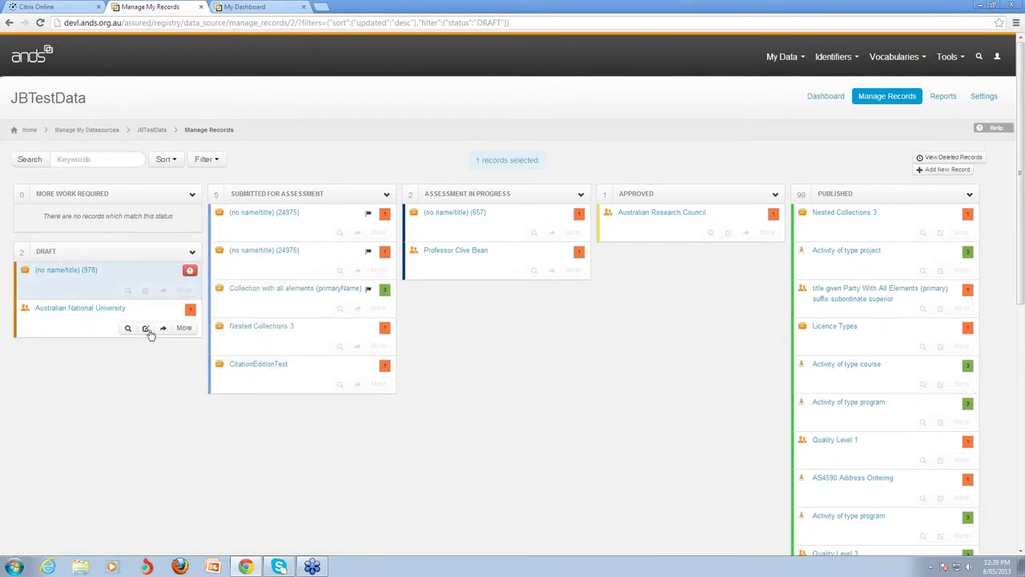
{"action": "left_click", "coordinate": [68, 290]}
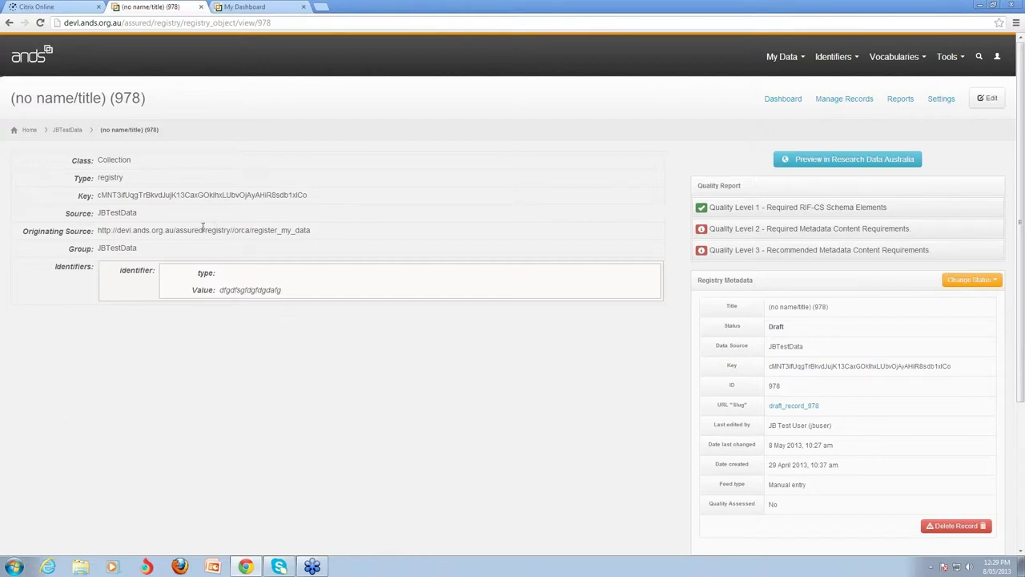
{"action": "left_click", "coordinate": [9, 22]}
{"action": "left_click", "coordinate": [262, 159]}
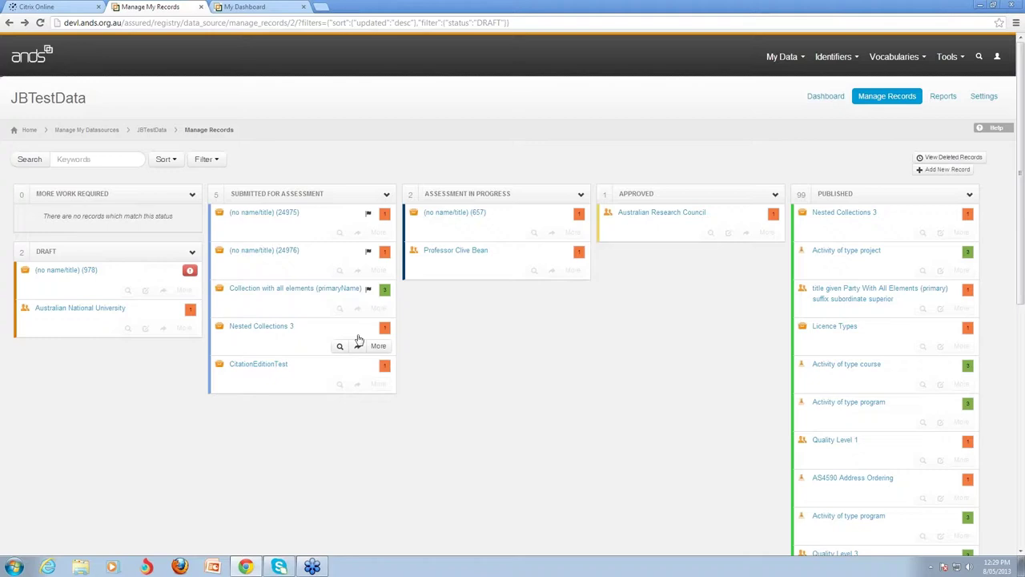
- Inspect the quality reports for Nested Collections 3 and record 24975, including Quality Level 1 requirements
{"action": "left_click", "coordinate": [385, 327]}
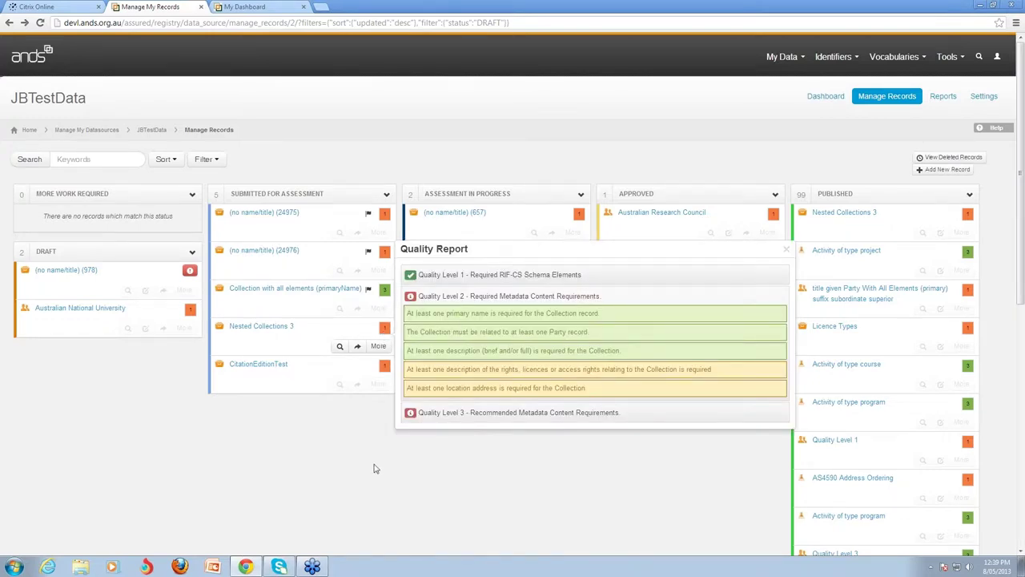
{"action": "left_click", "coordinate": [415, 496]}
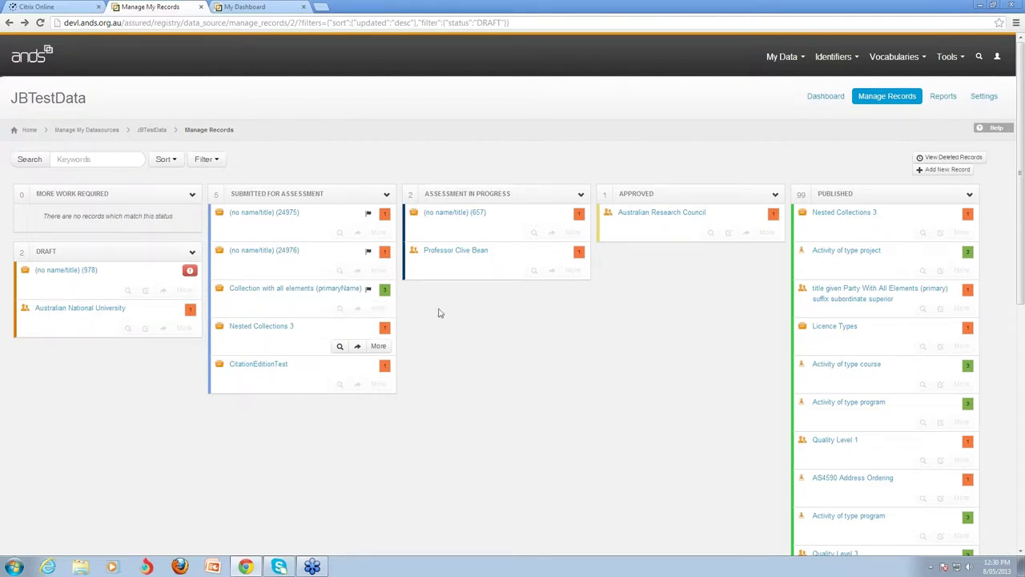
{"action": "left_click", "coordinate": [385, 216]}
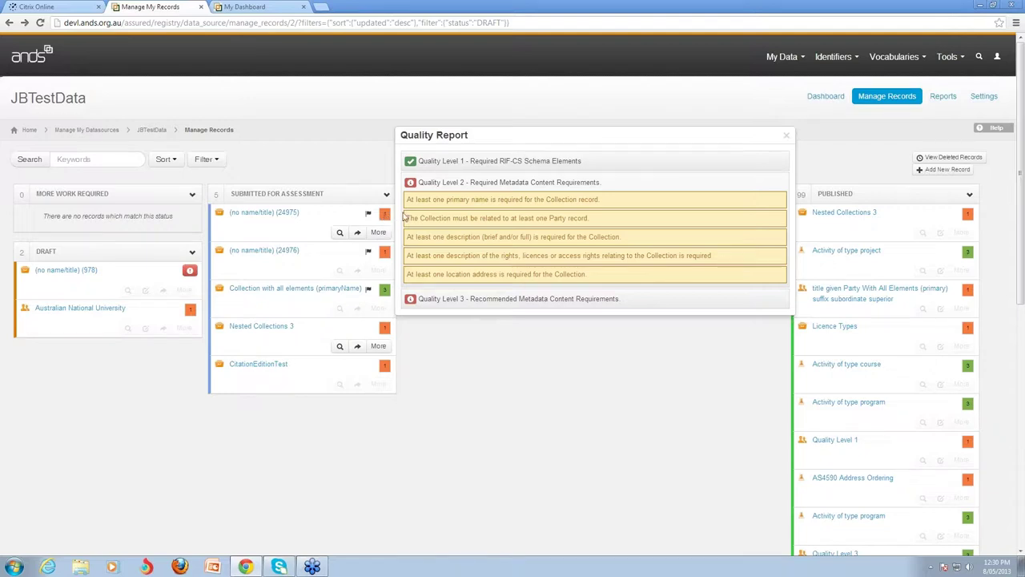
{"action": "left_click", "coordinate": [469, 164]}
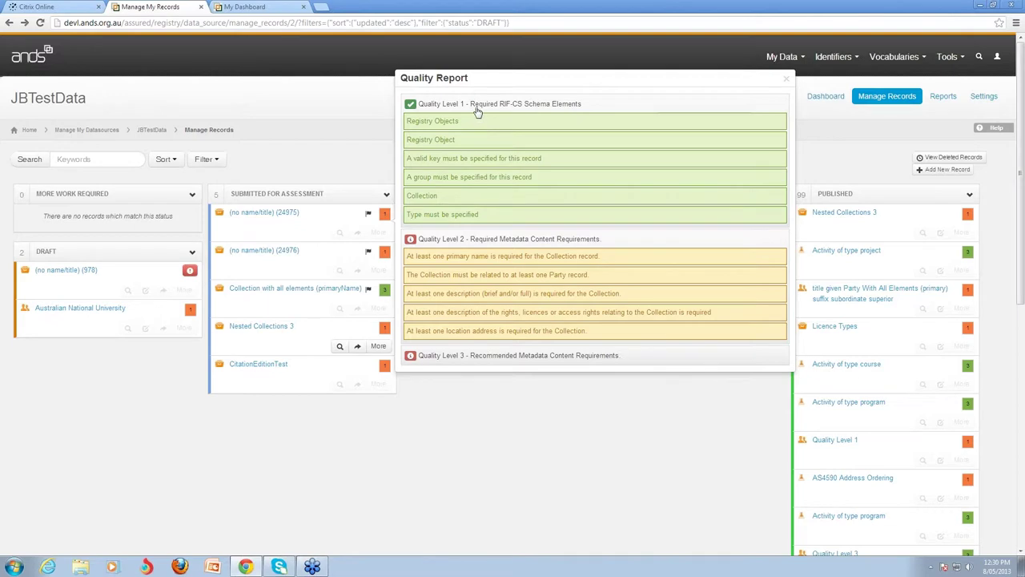
{"action": "left_click", "coordinate": [478, 104]}
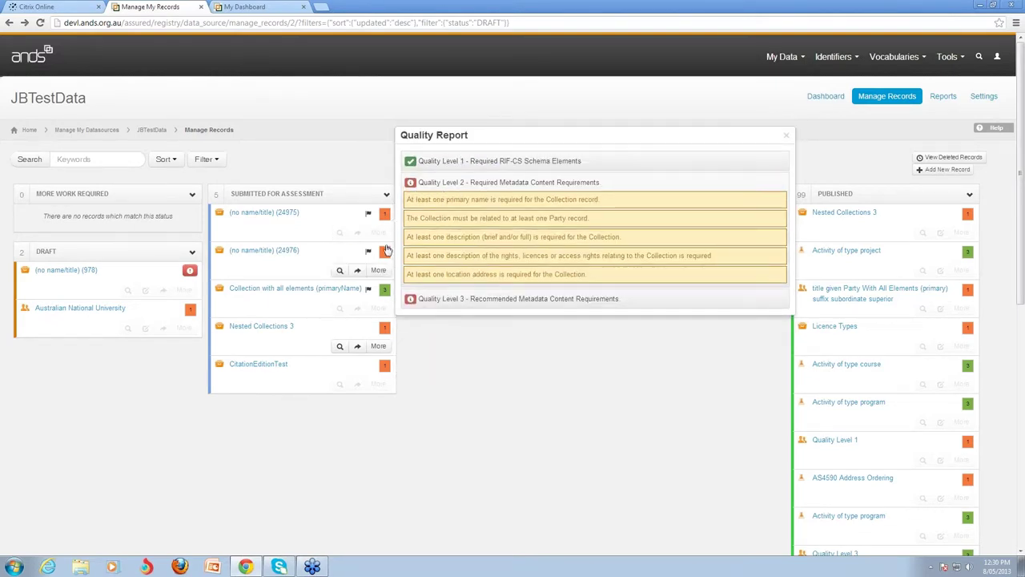
- Review the quality report for record 24976, then close it
{"action": "left_click", "coordinate": [387, 252]}
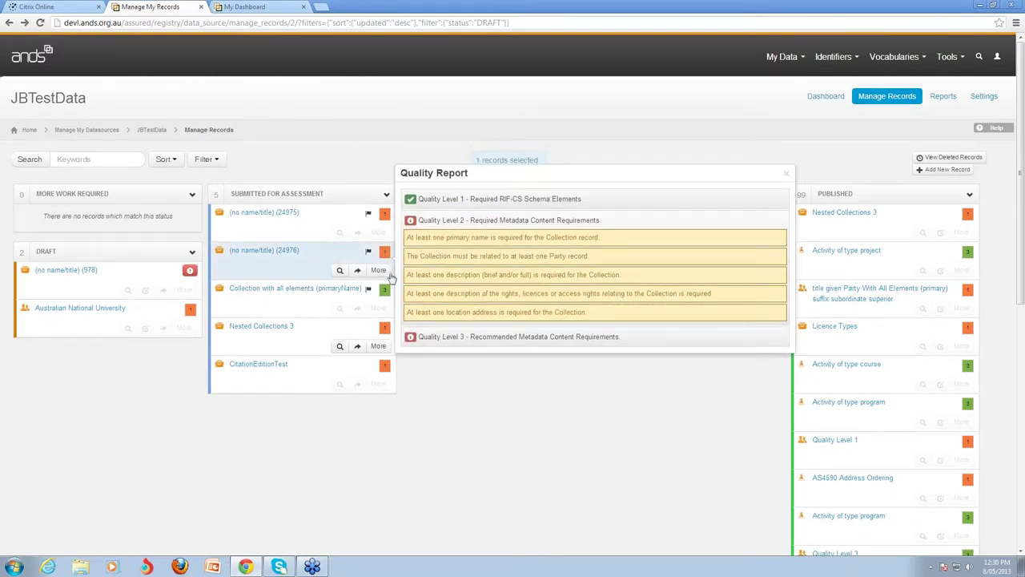
{"action": "mouse_move", "coordinate": [386, 294]}
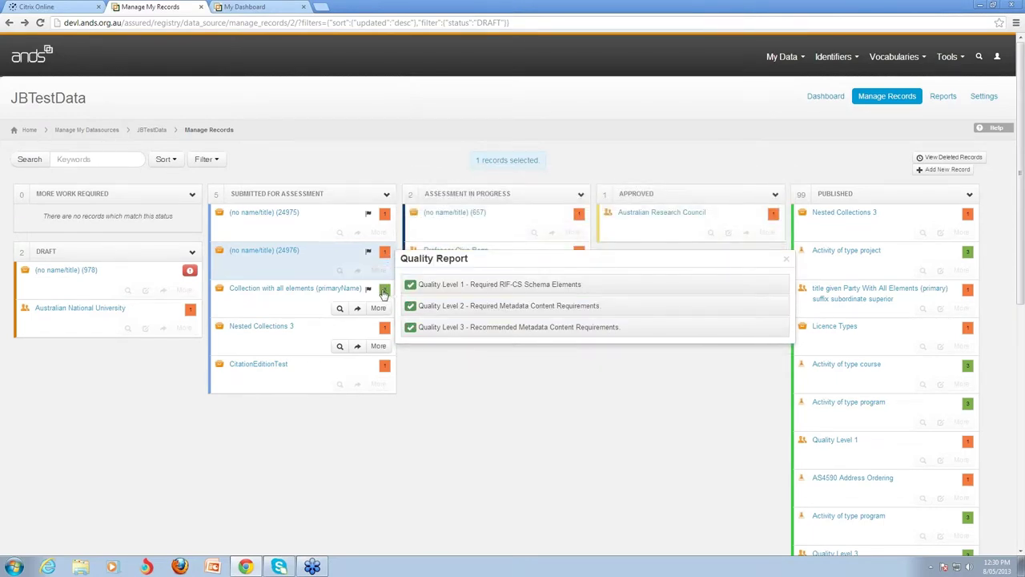
{"action": "mouse_move", "coordinate": [384, 255]}
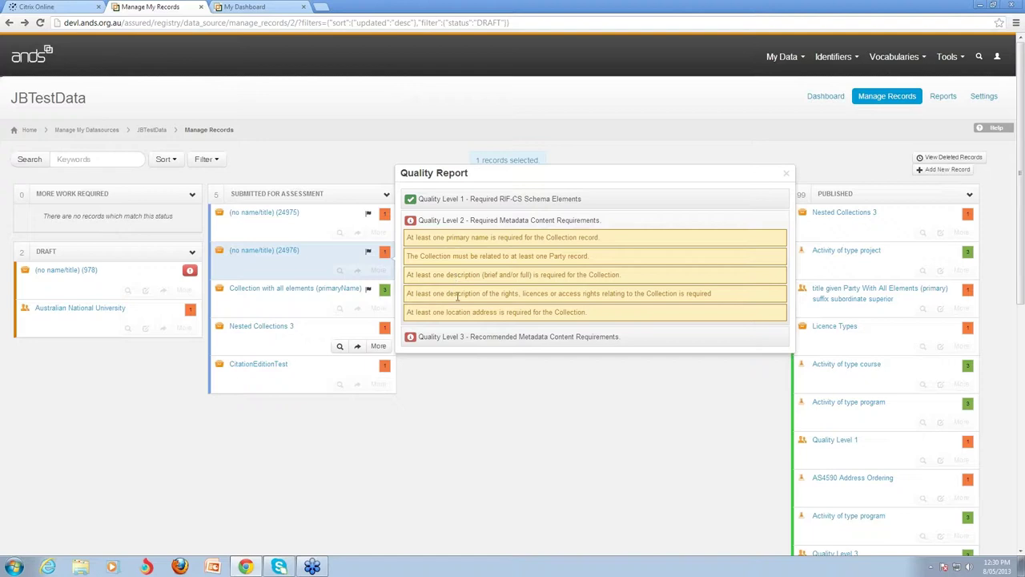
{"action": "left_click", "coordinate": [463, 415]}
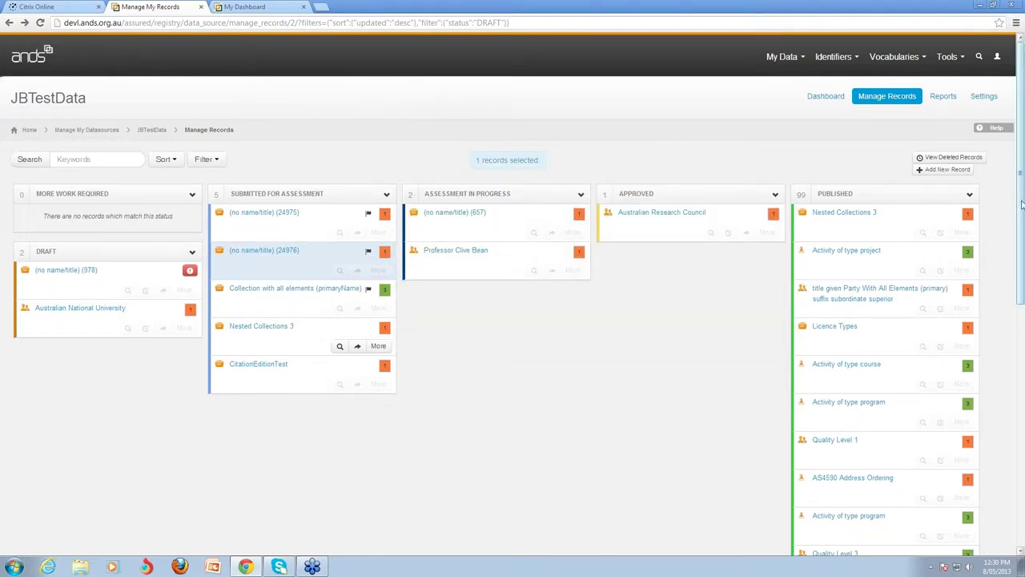
{"action": "scroll", "coordinate": [1014, 246], "scroll_direction": "down", "scroll_amount": 1}
{"action": "scroll", "coordinate": [1015, 246], "scroll_direction": "down", "scroll_amount": 1}
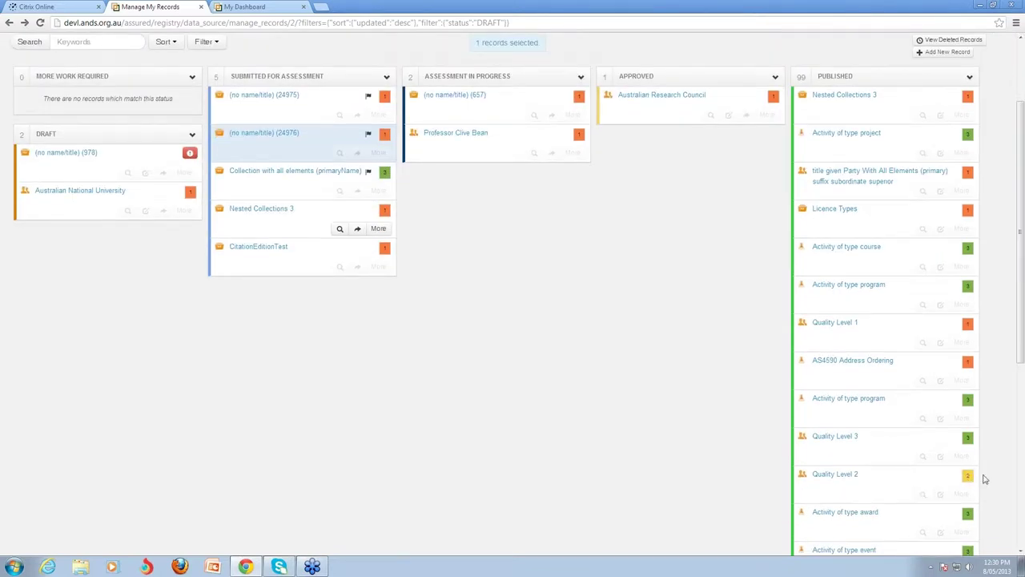
{"action": "scroll", "coordinate": [1021, 312], "scroll_direction": "down", "scroll_amount": 2}
{"action": "left_click", "coordinate": [968, 350]}
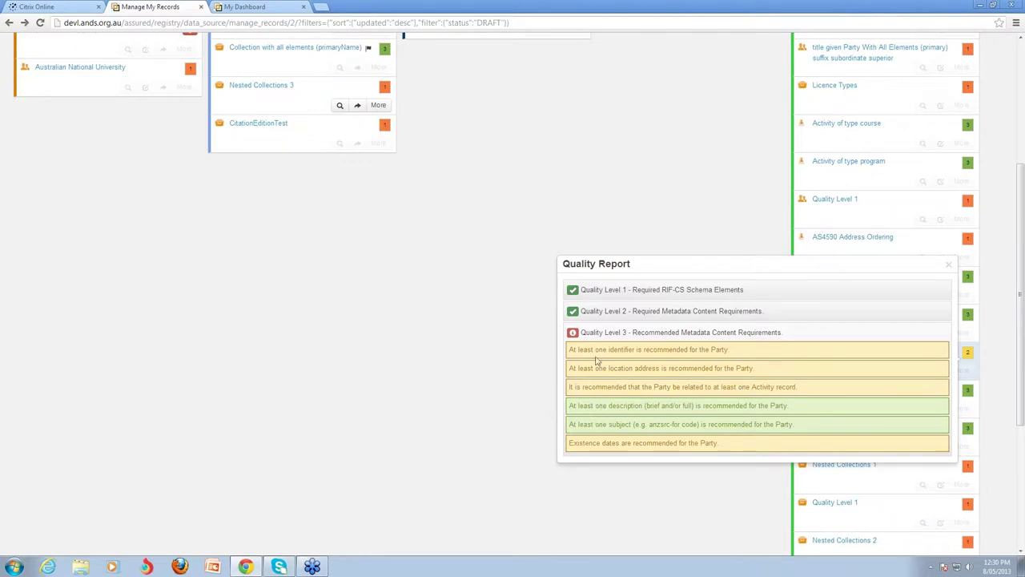
{"action": "left_click", "coordinate": [470, 236]}
{"action": "left_click_drag", "start_coordinate": [1022, 318], "coordinate": [1022, 200]}
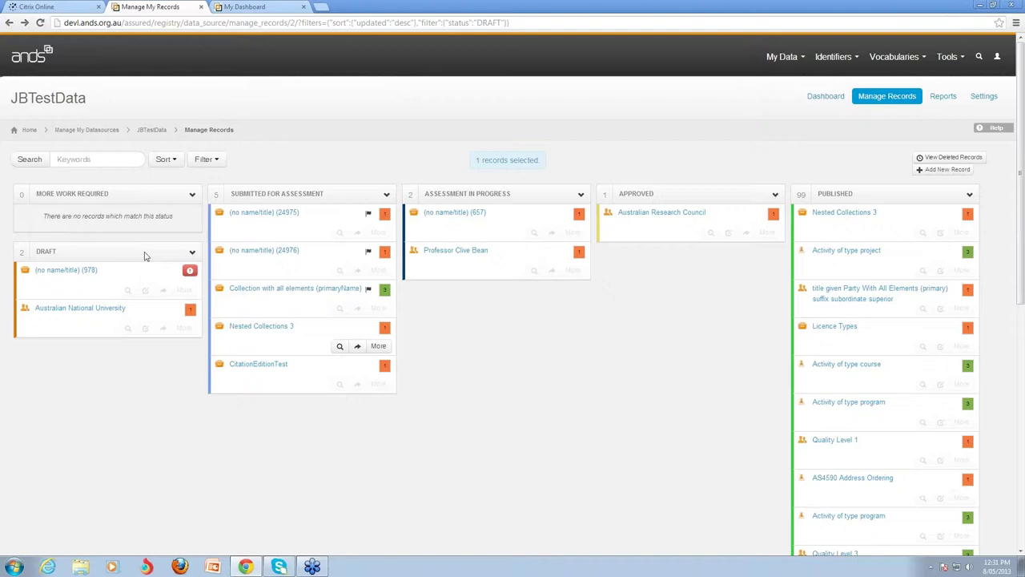
{"action": "left_click", "coordinate": [190, 271]}
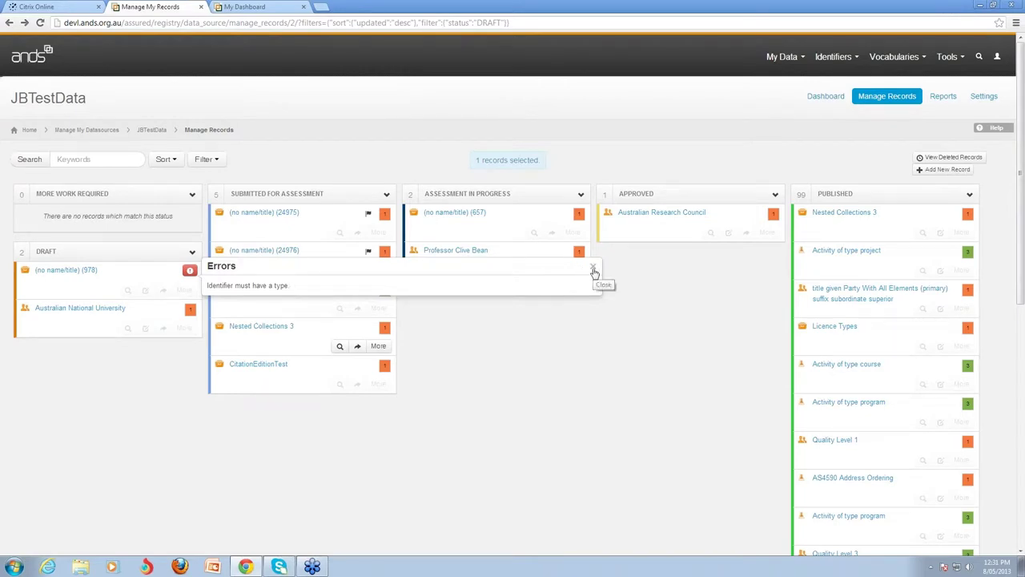
{"action": "left_click", "coordinate": [440, 368]}
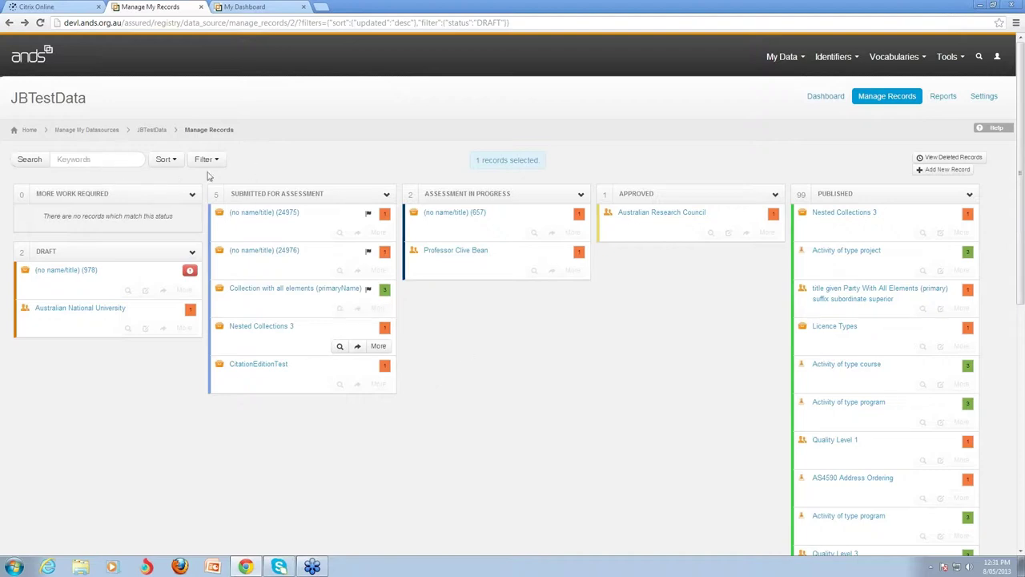
{"action": "left_click", "coordinate": [89, 160]}
{"action": "left_click", "coordinate": [77, 374]}
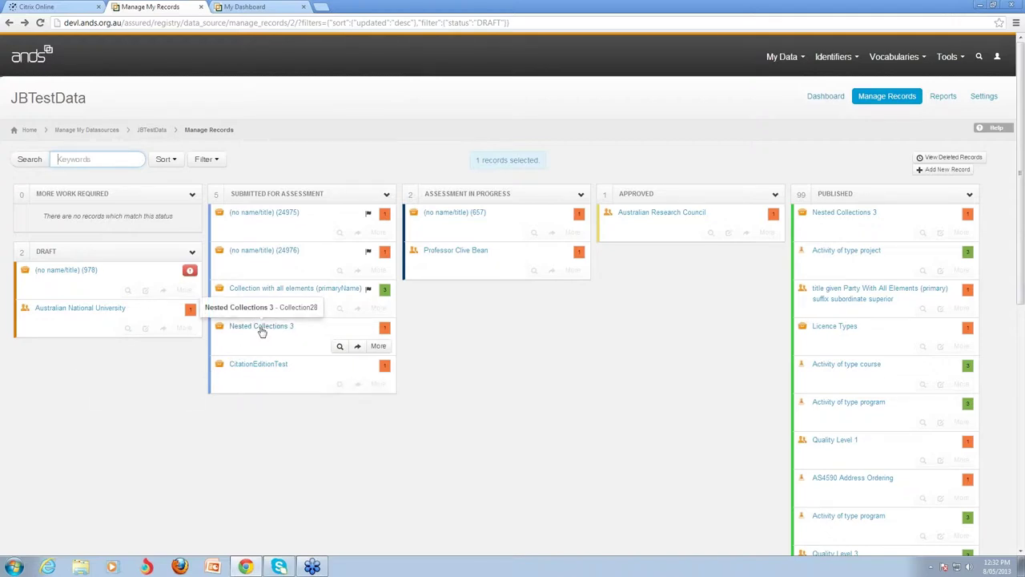
{"action": "type", "text": "co"}
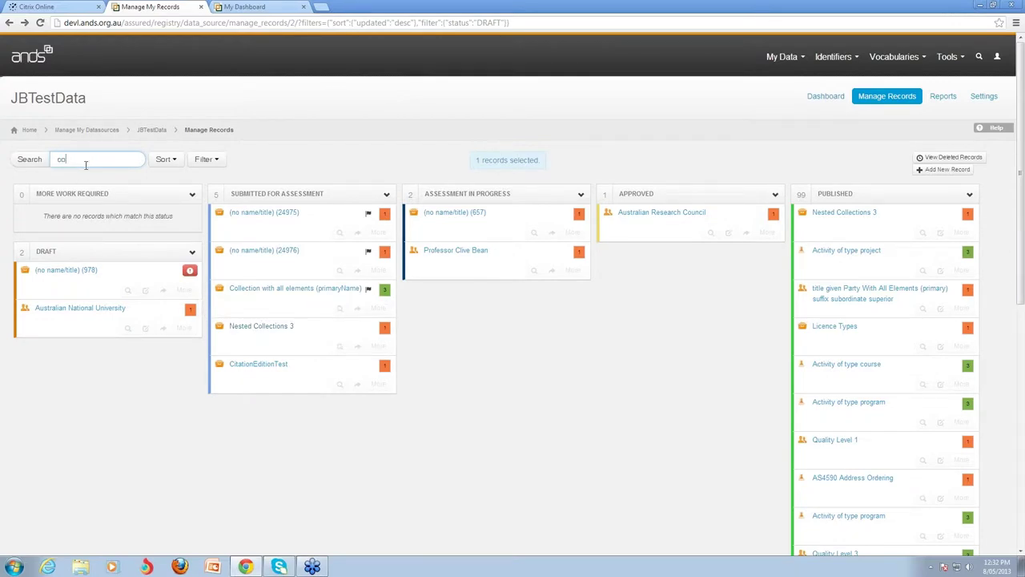
{"action": "type", "text": "llection28"}
{"action": "key", "text": "Return"}
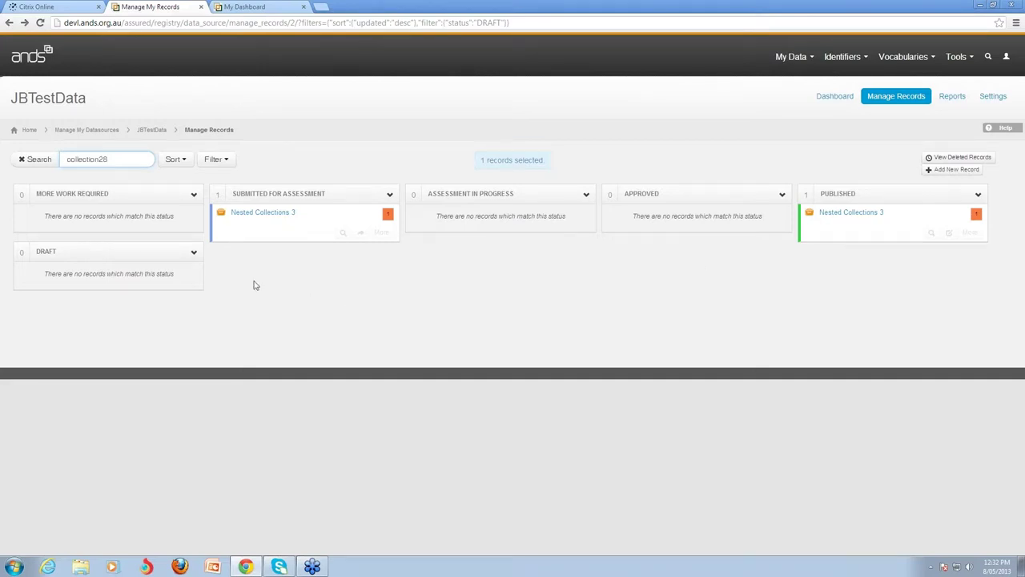
{"action": "left_click_drag", "start_coordinate": [120, 159], "coordinate": [53, 160]}
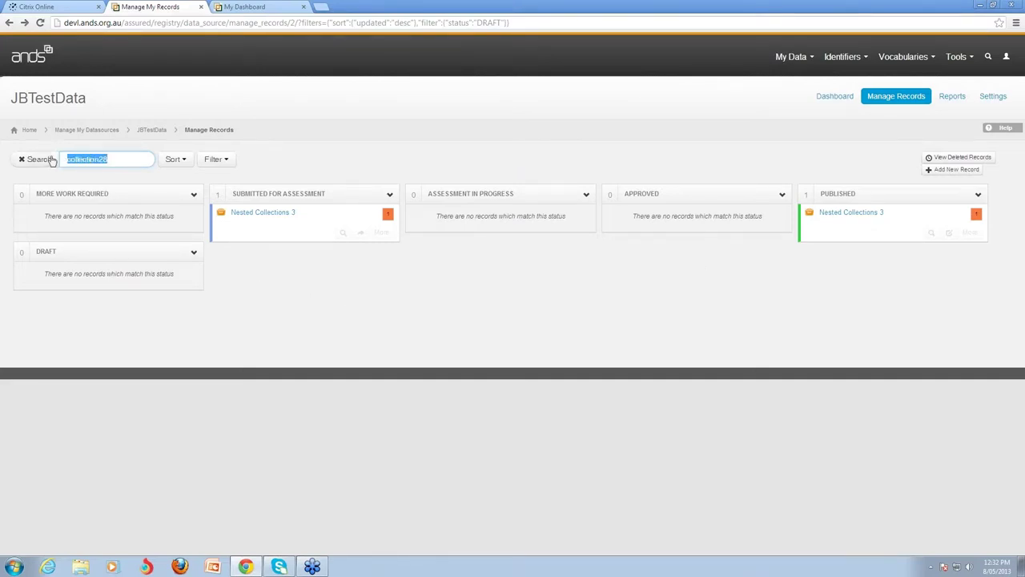
{"action": "type", "text": "nested colle"}
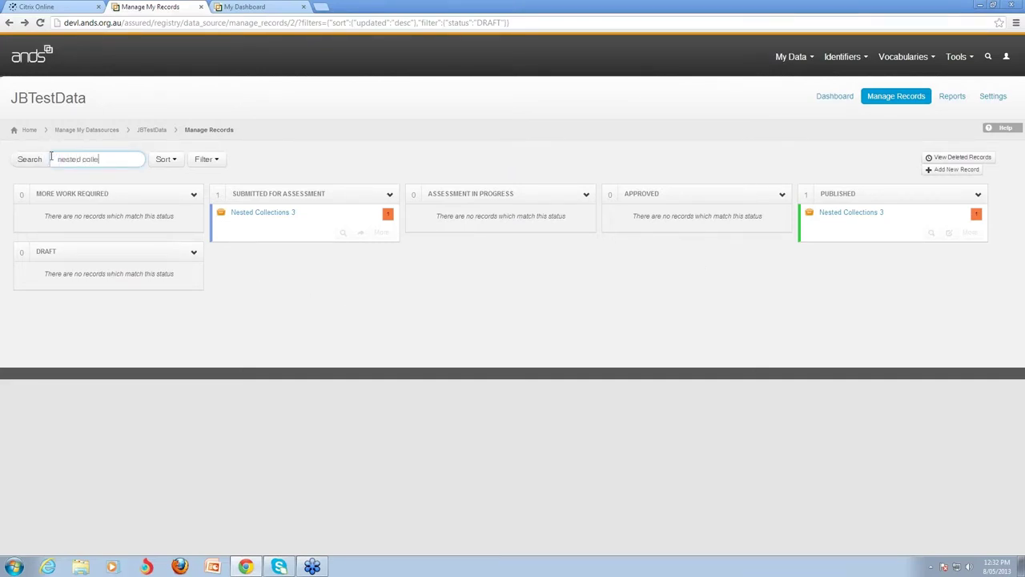
{"action": "type", "text": "ctions 3"}
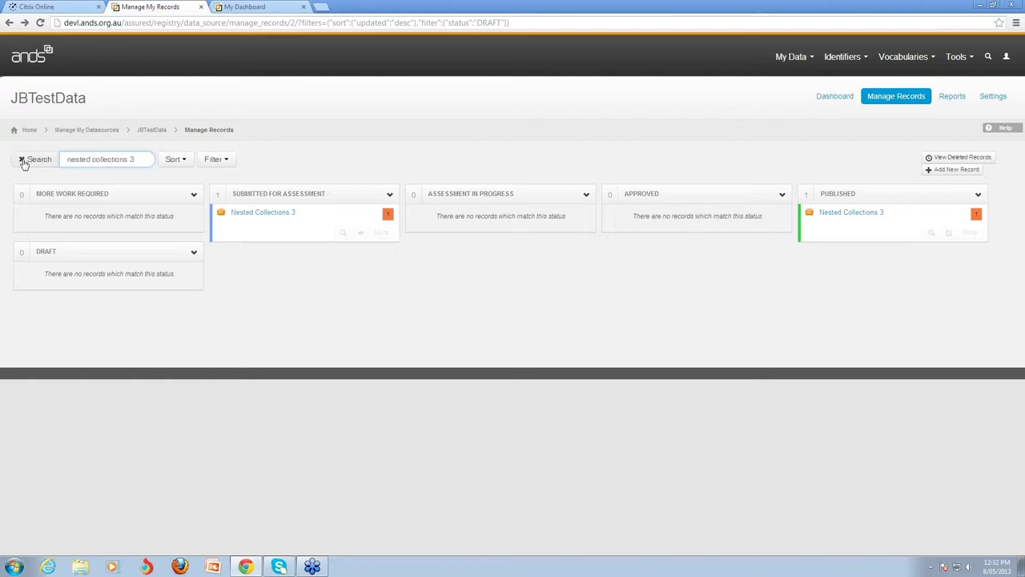
{"action": "left_click", "coordinate": [21, 160]}
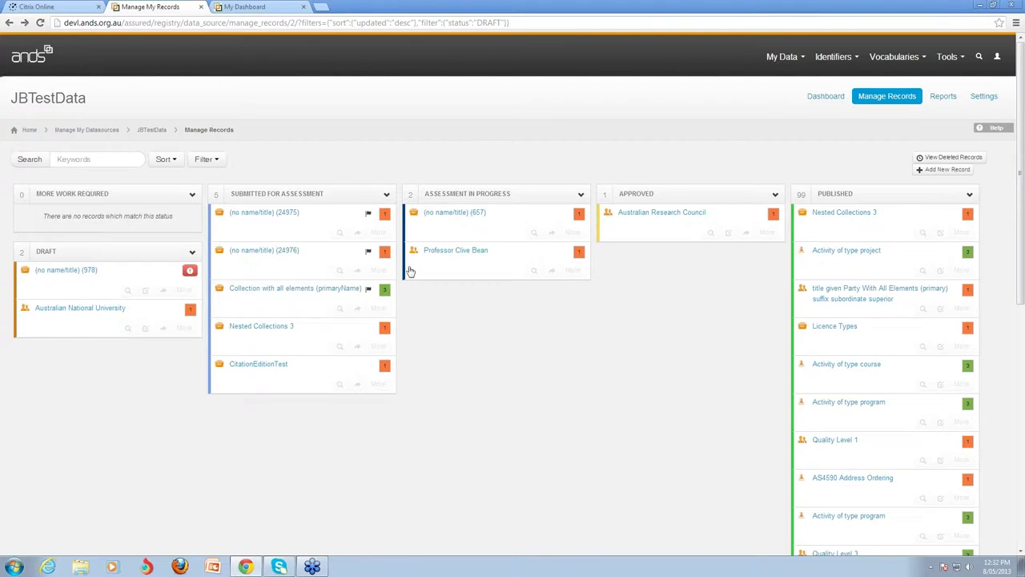
{"action": "left_click", "coordinate": [207, 159]}
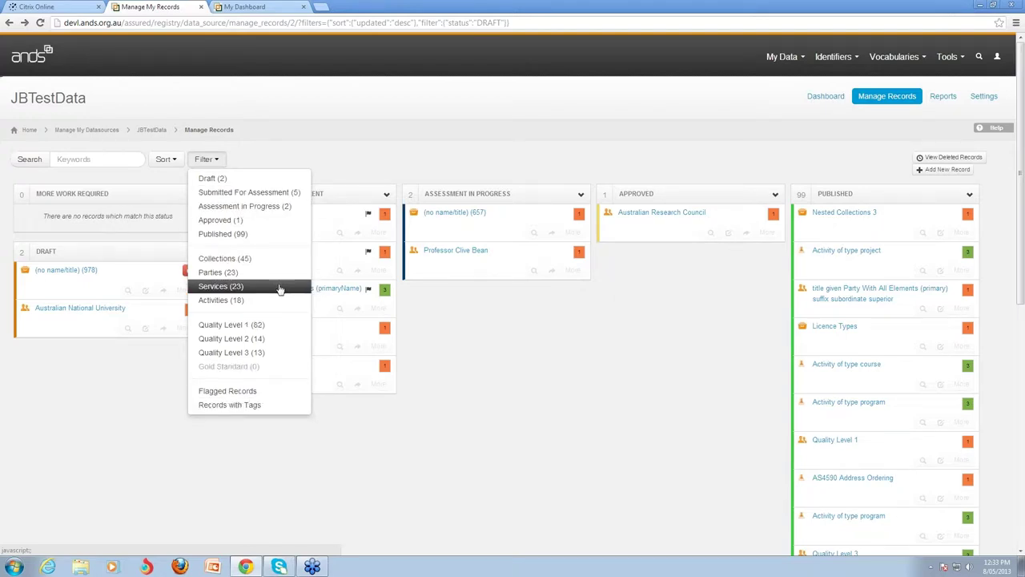
{"action": "left_click", "coordinate": [238, 327]}
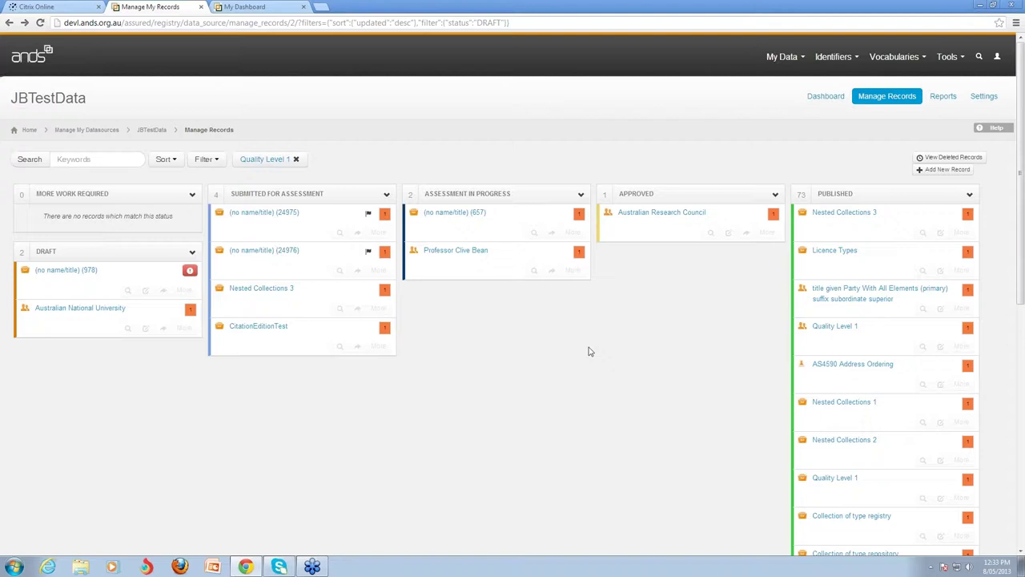
{"action": "left_click", "coordinate": [295, 160]}
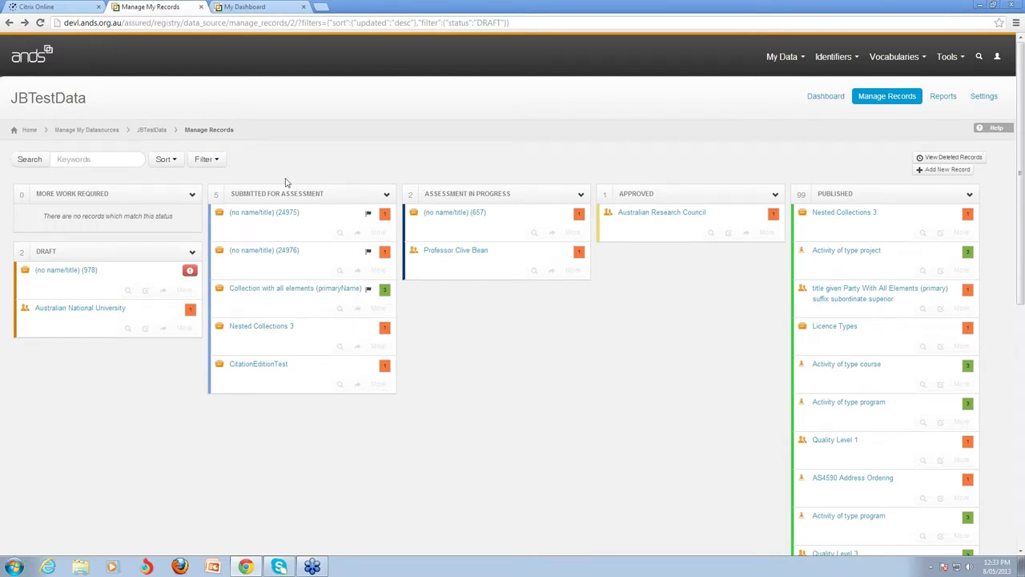
- Sort the board by Date Modified, then by Quality Level with lowest quality first
{"action": "left_click", "coordinate": [175, 162]}
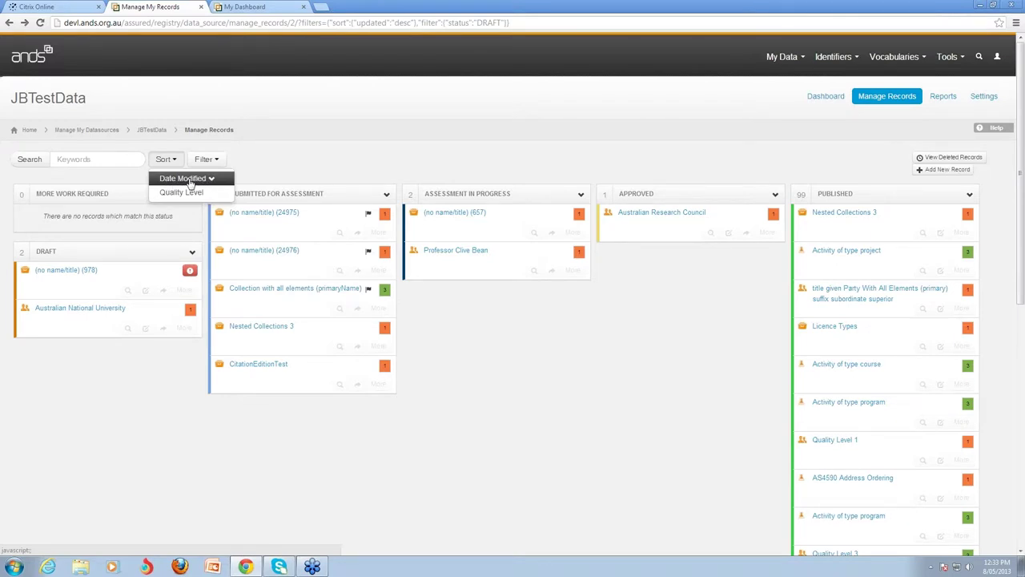
{"action": "left_click", "coordinate": [189, 181]}
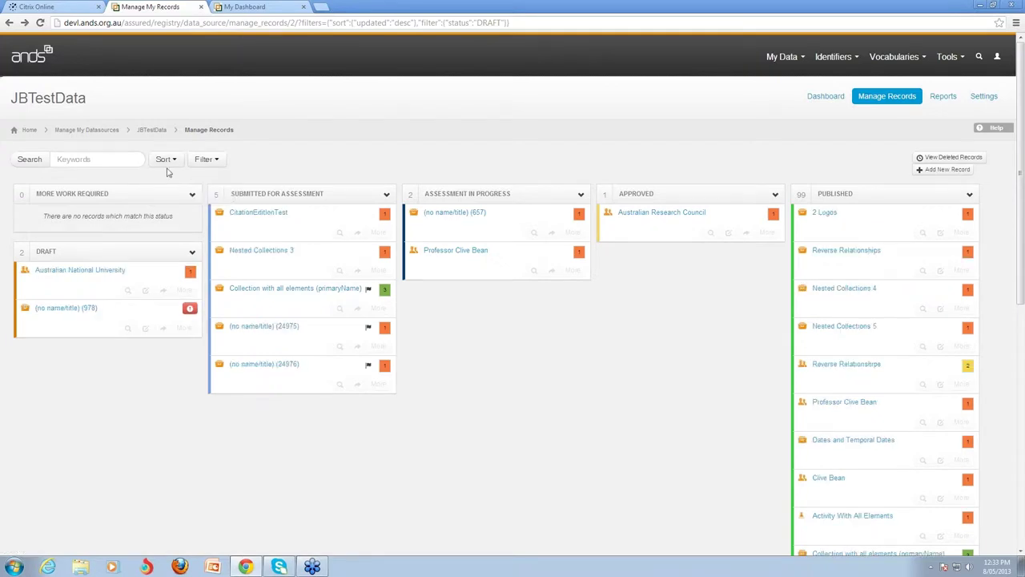
{"action": "left_click", "coordinate": [178, 162]}
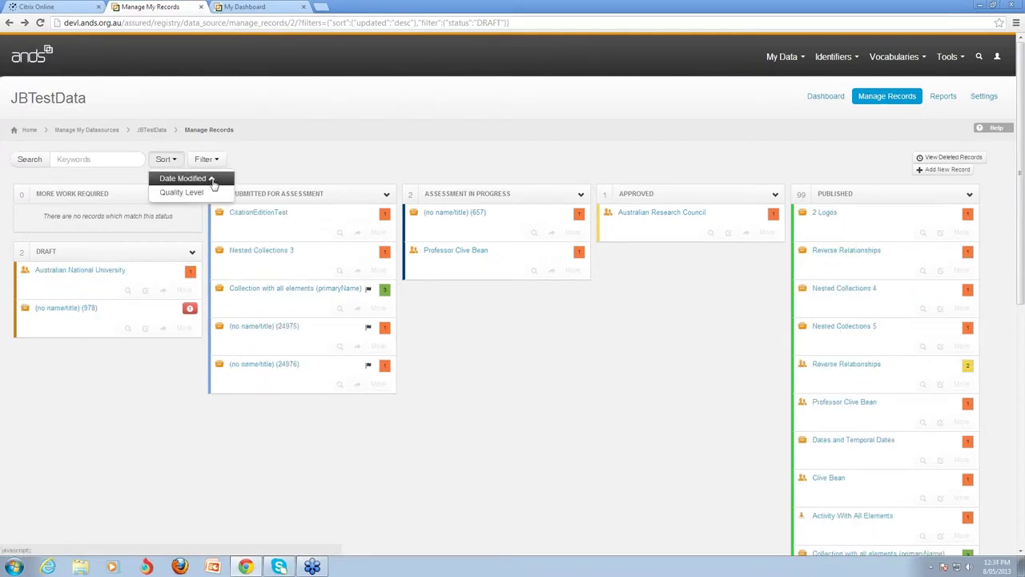
{"action": "left_click", "coordinate": [181, 194]}
{"action": "left_click", "coordinate": [178, 162]}
{"action": "left_click", "coordinate": [181, 193]}
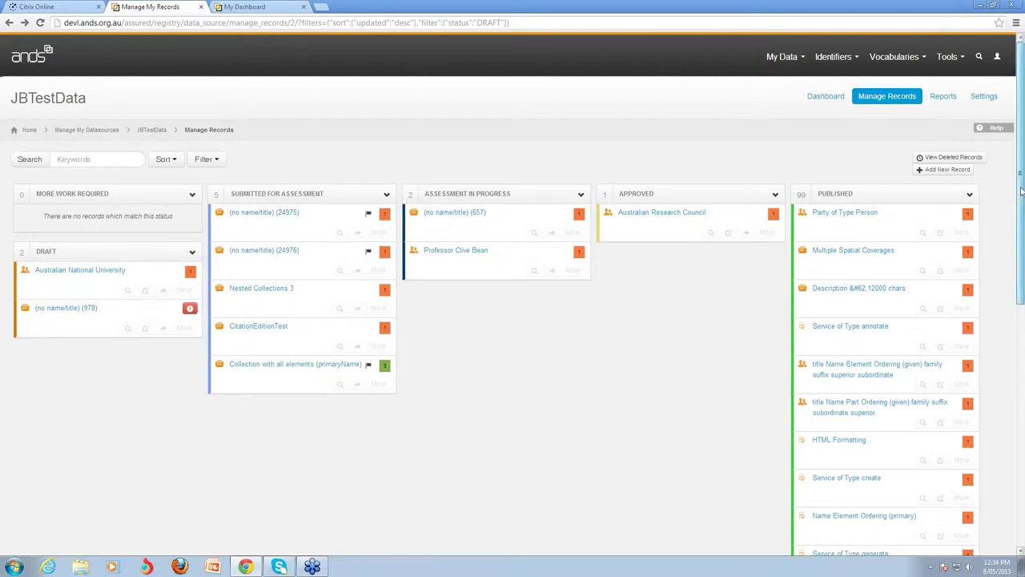
- Use Show More in the Published column to load records like Spatial Coverage DCMIPoint, then scroll back up
{"action": "left_click_drag", "start_coordinate": [1021, 192], "coordinate": [1023, 221]}
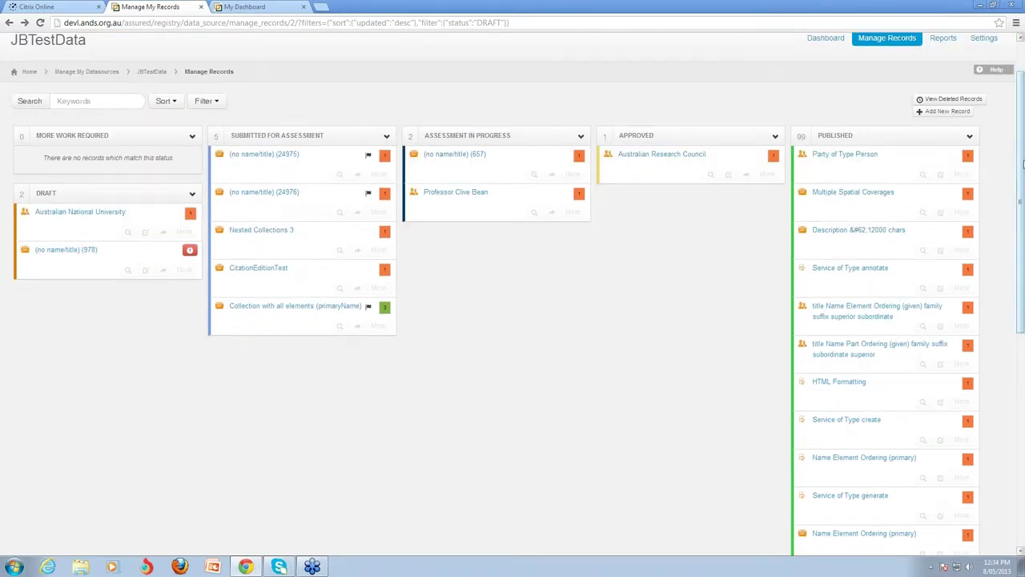
{"action": "left_click_drag", "start_coordinate": [1023, 164], "coordinate": [1019, 189]}
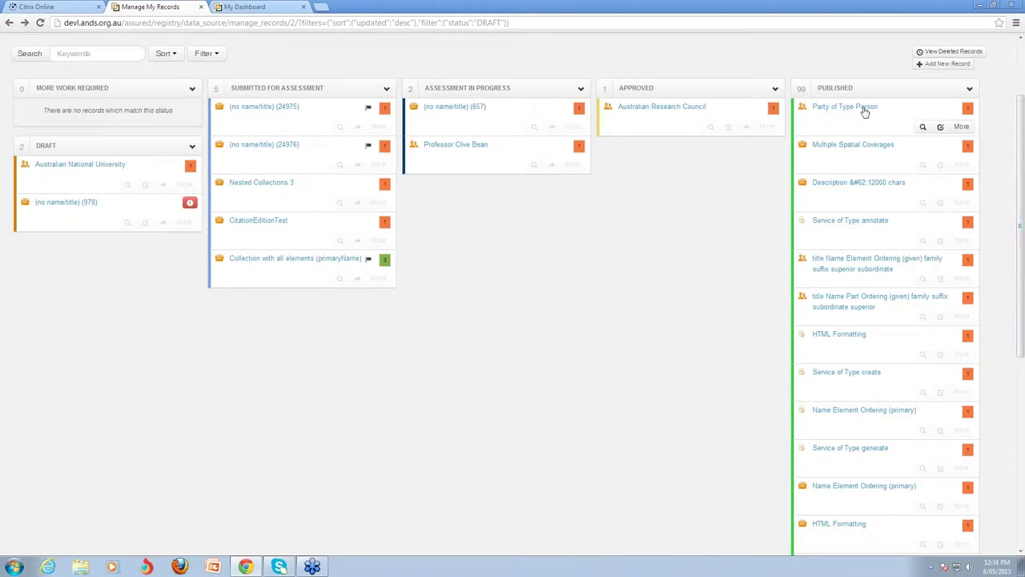
{"action": "left_click_drag", "start_coordinate": [1021, 113], "coordinate": [1023, 311]}
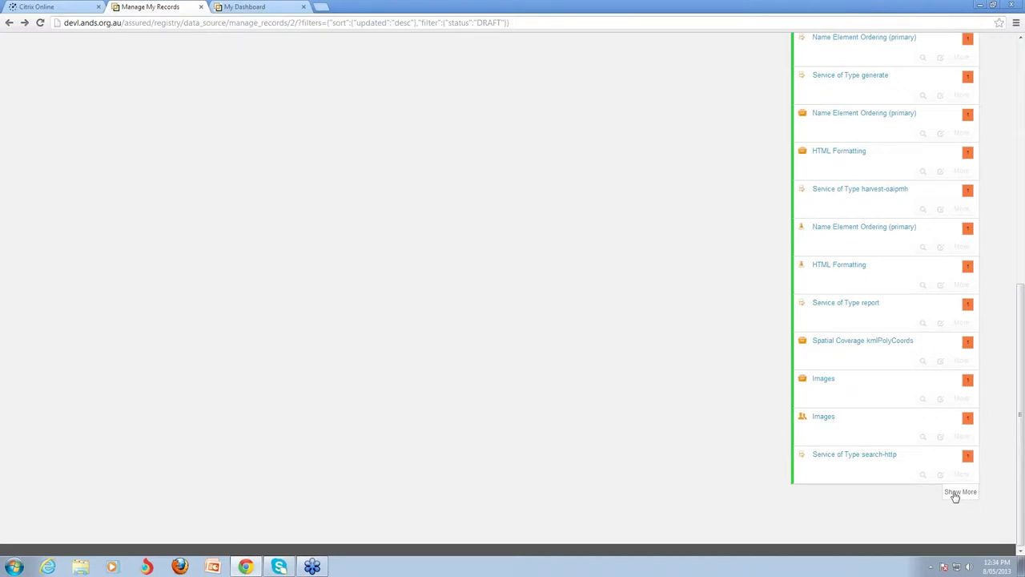
{"action": "left_click", "coordinate": [954, 497]}
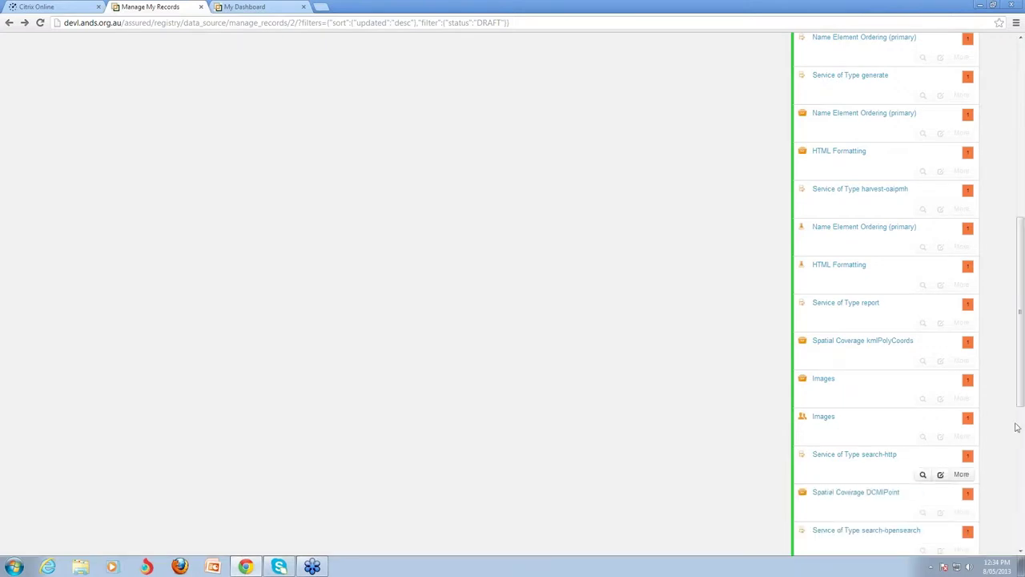
{"action": "scroll", "coordinate": [1009, 435], "scroll_direction": "down", "scroll_amount": 3}
{"action": "scroll", "coordinate": [1001, 476], "scroll_direction": "down", "scroll_amount": 2}
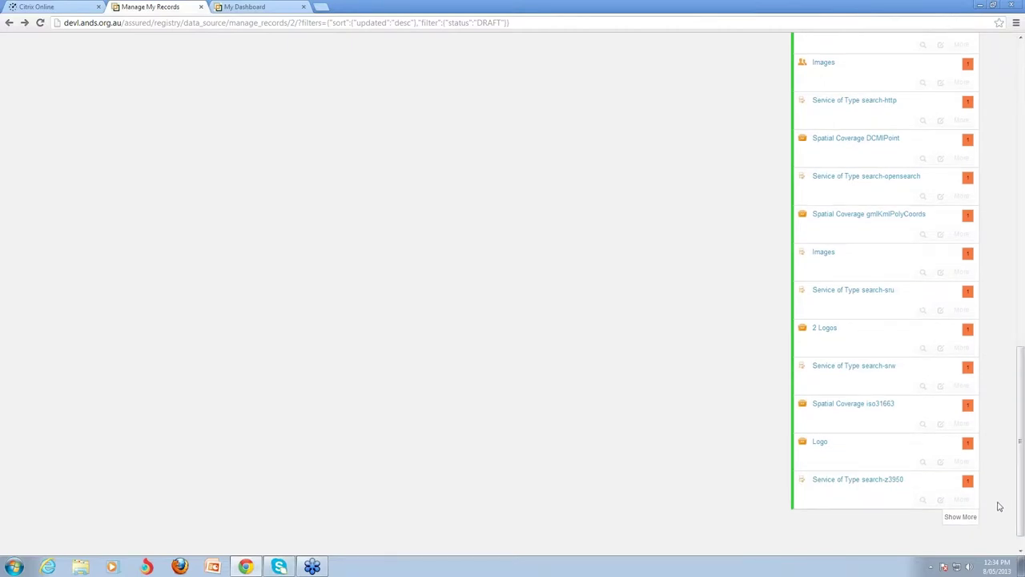
{"action": "left_click_drag", "start_coordinate": [1022, 477], "coordinate": [989, 190]}
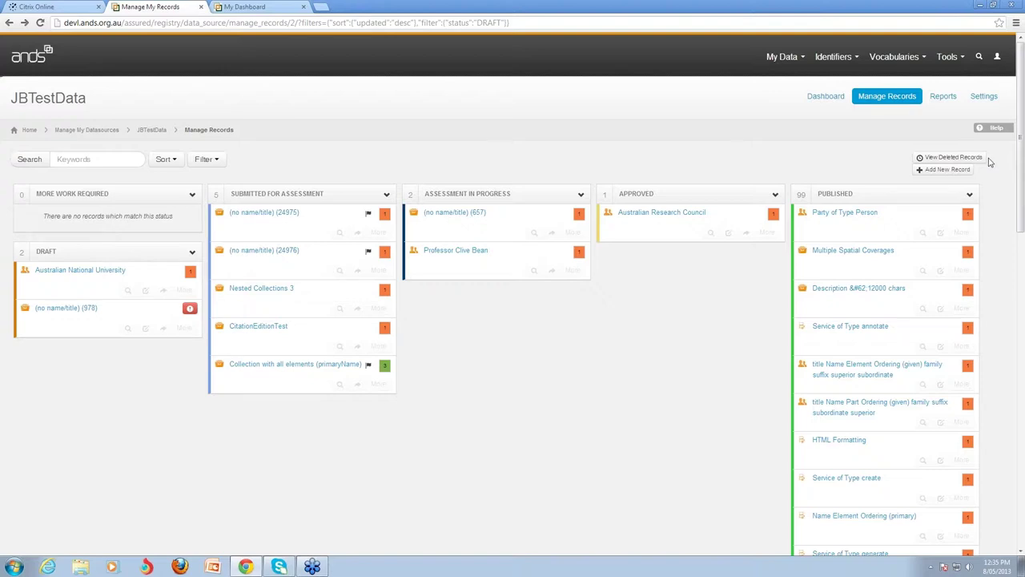
- From the JBTestData dashboard, open the list of its 97 recoverable deleted records
{"action": "left_click", "coordinate": [831, 99]}
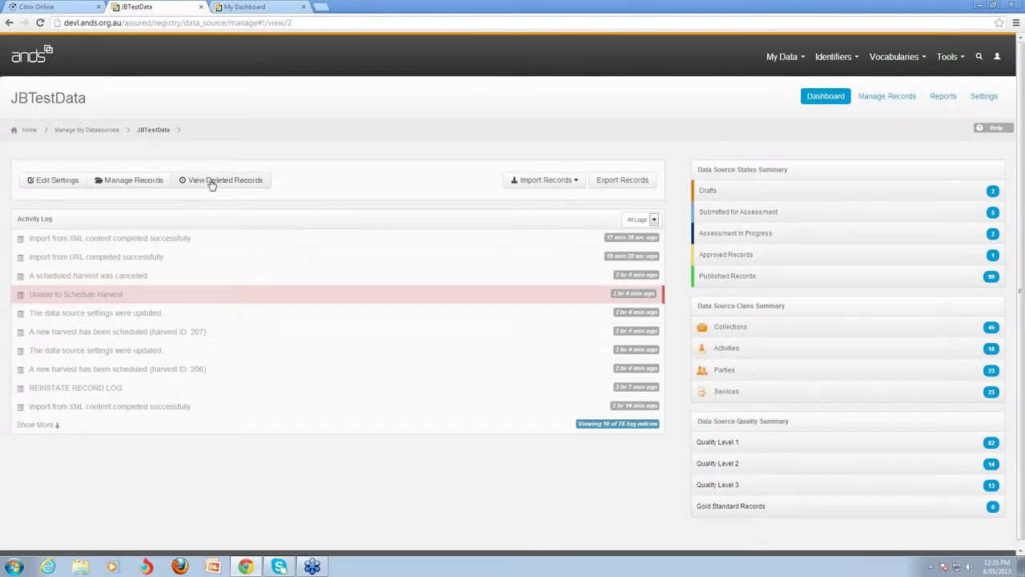
{"action": "left_click", "coordinate": [236, 183]}
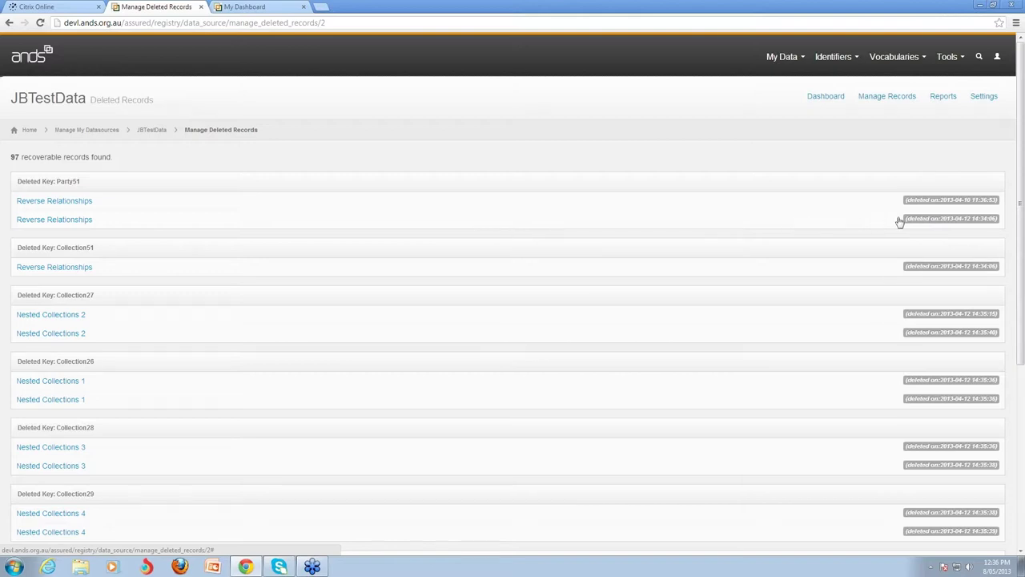
- Reinstate the Party51 'Reverse Relationships' record and dismiss the RIF-CS reinstate log
{"action": "left_click", "coordinate": [84, 207]}
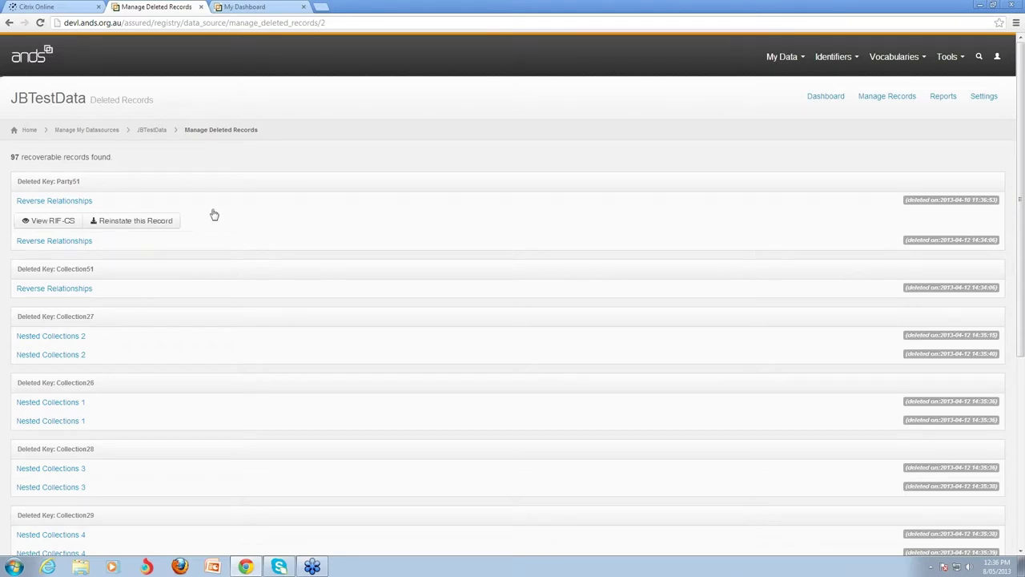
{"action": "left_click", "coordinate": [128, 224]}
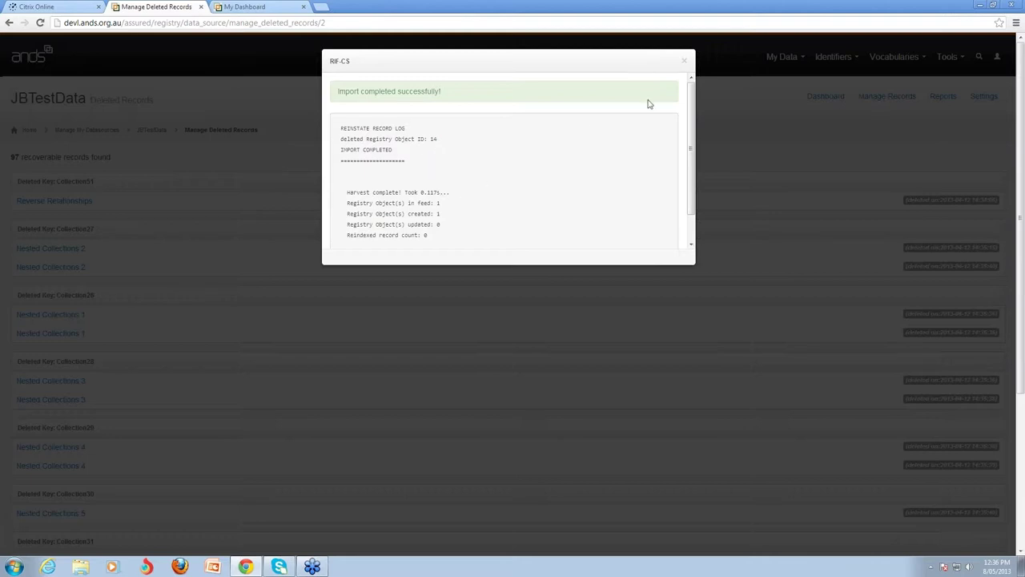
{"action": "left_click", "coordinate": [682, 62]}
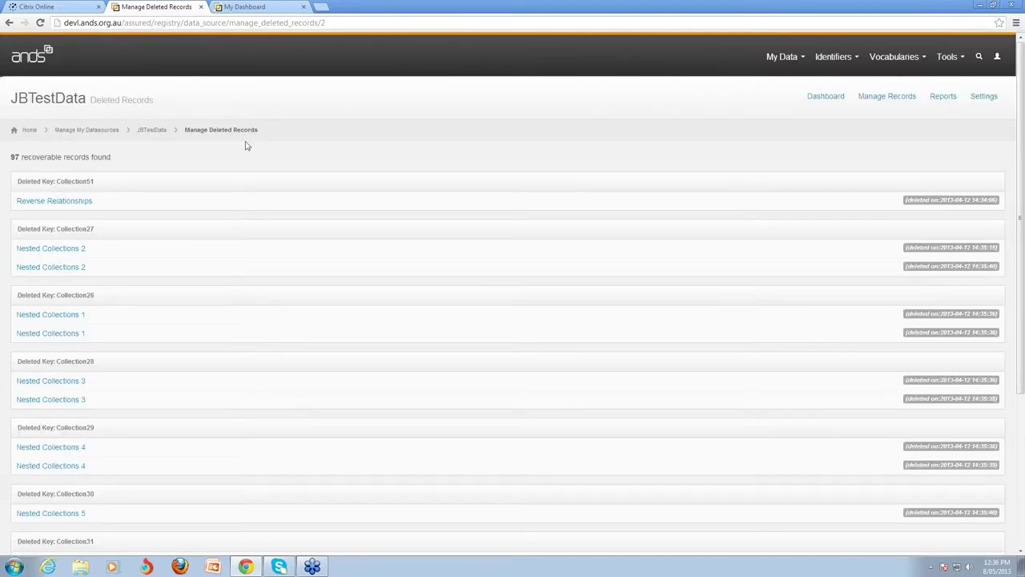
- Go through Manage Records to the JBTestData Datasource Report with quality bars and status pies
{"action": "left_click", "coordinate": [880, 100]}
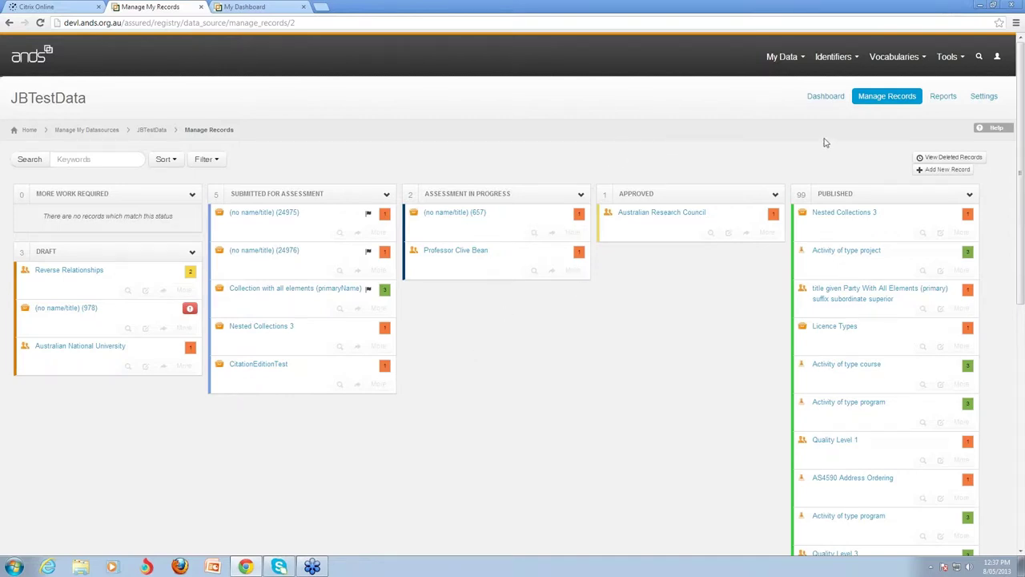
{"action": "left_click", "coordinate": [943, 97]}
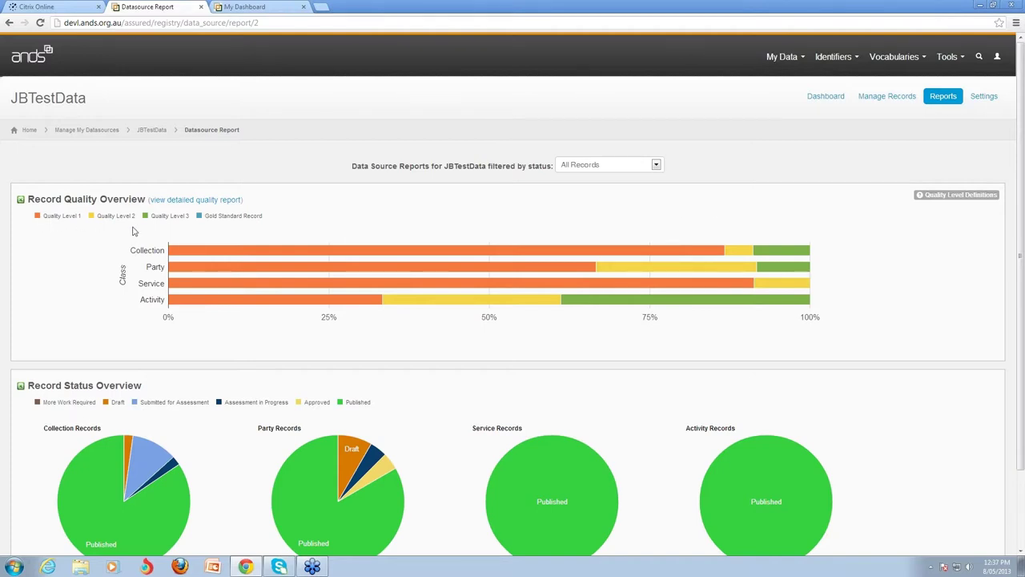
- Filter the report by status to Published records, then to Approved records
{"action": "mouse_move", "coordinate": [355, 253]}
{"action": "mouse_move", "coordinate": [732, 254]}
{"action": "mouse_move", "coordinate": [778, 253]}
{"action": "left_click", "coordinate": [656, 166]}
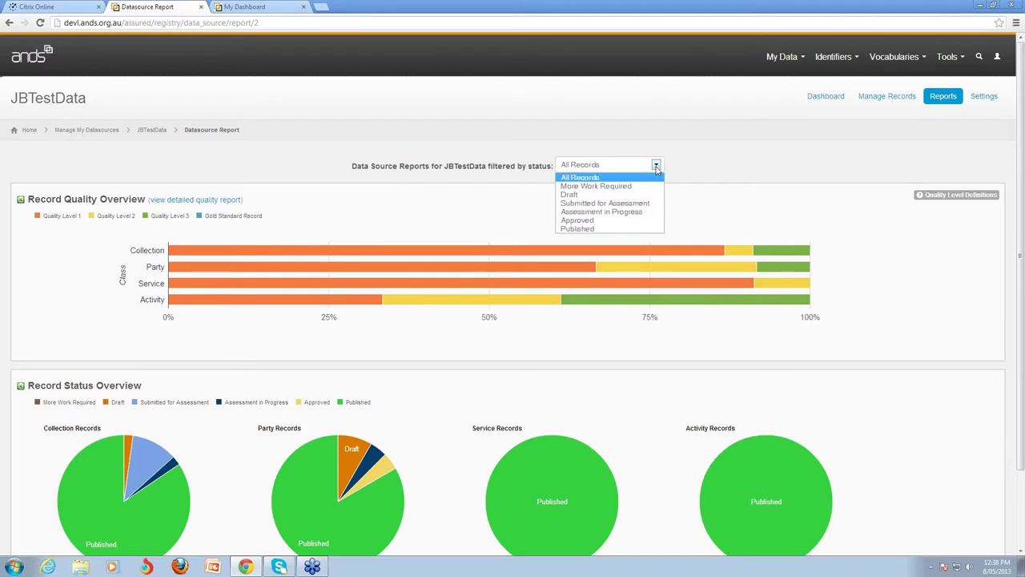
{"action": "left_click", "coordinate": [613, 230]}
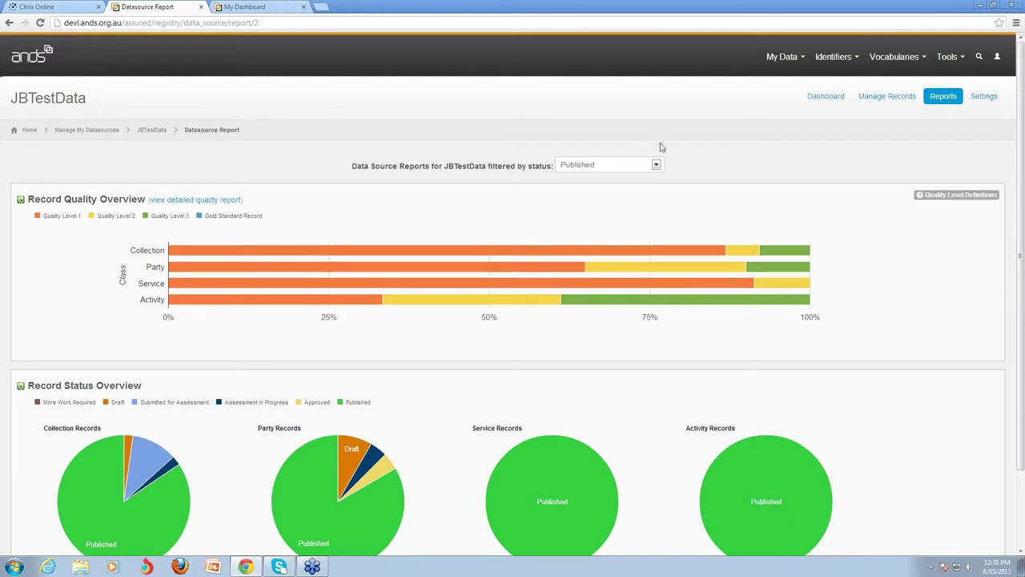
{"action": "left_click", "coordinate": [654, 166]}
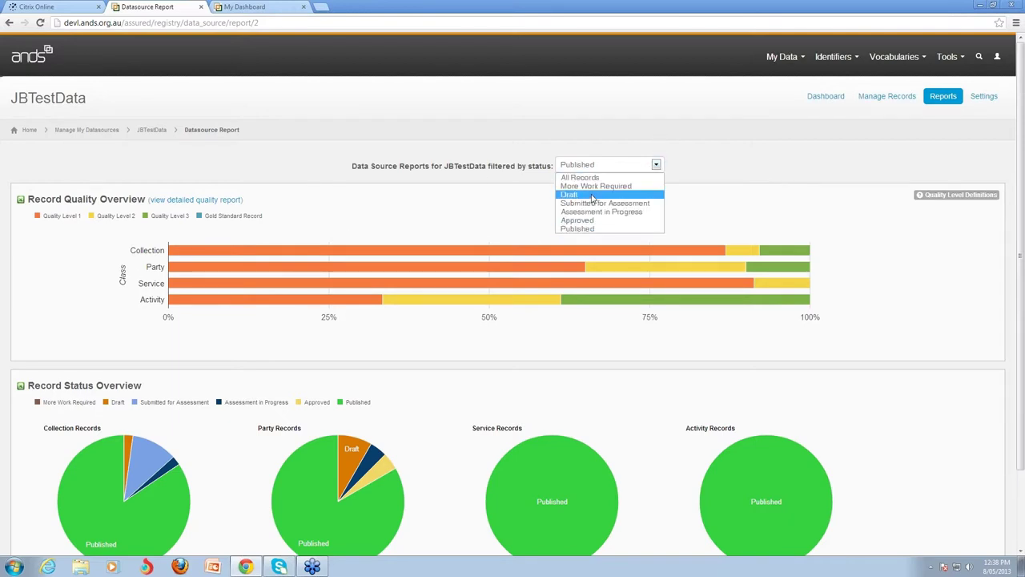
{"action": "left_click", "coordinate": [617, 220]}
- Try Assessment in Progress and Submitted for Assessment, ending on More Work Required
{"action": "left_click", "coordinate": [599, 166]}
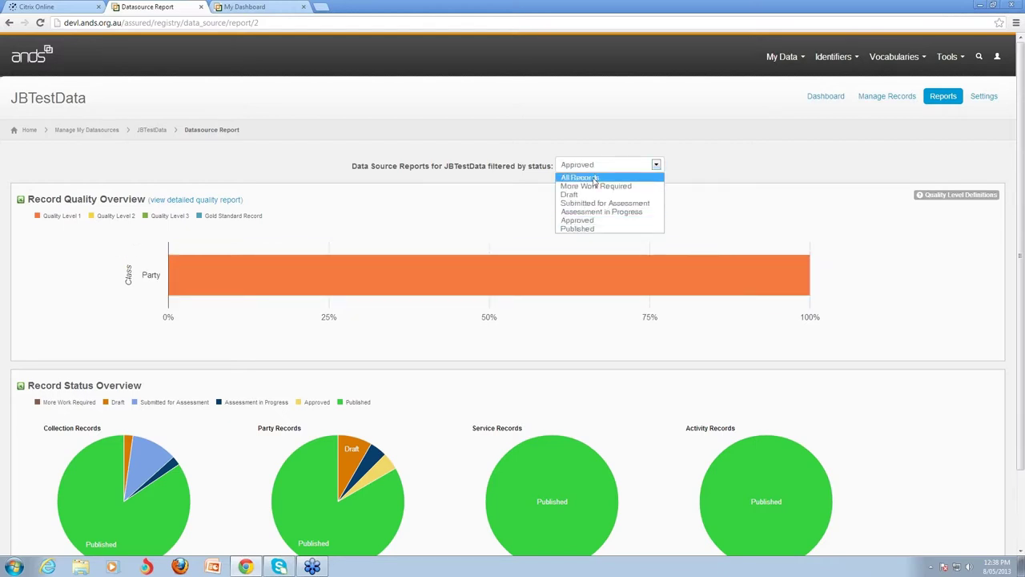
{"action": "left_click", "coordinate": [589, 211]}
{"action": "left_click", "coordinate": [597, 167]}
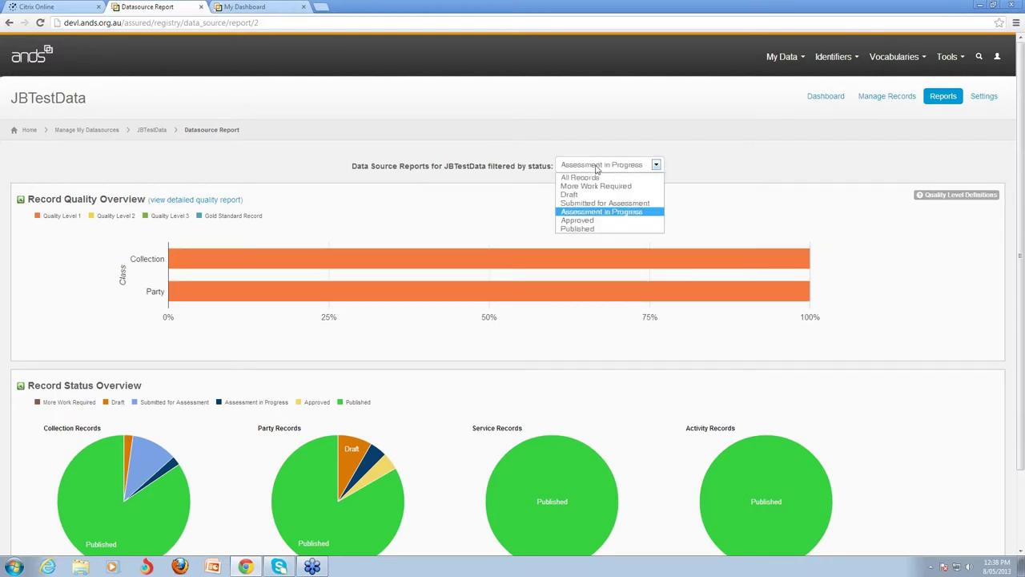
{"action": "left_click", "coordinate": [592, 204]}
{"action": "left_click", "coordinate": [593, 167]}
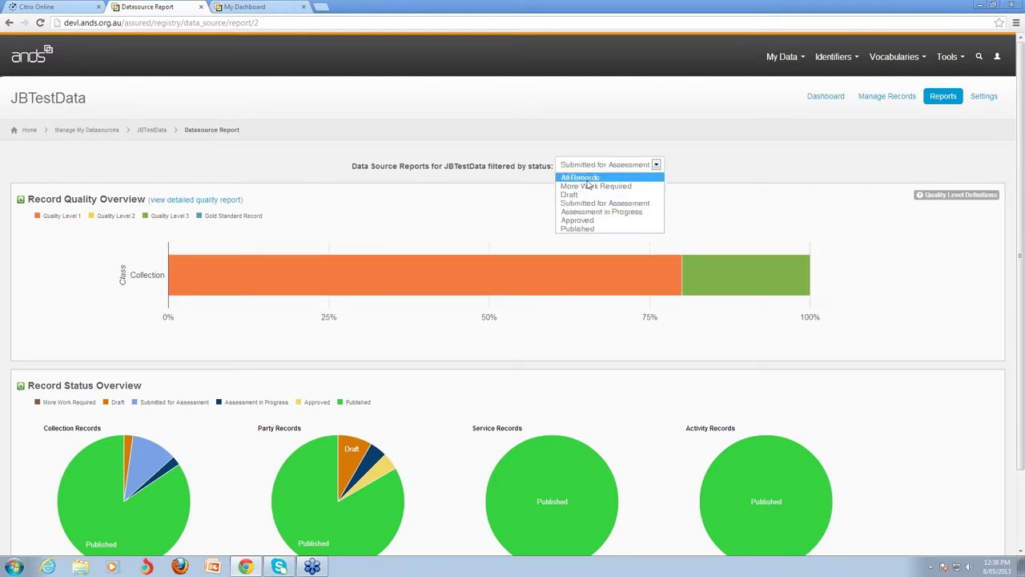
{"action": "left_click", "coordinate": [587, 186]}
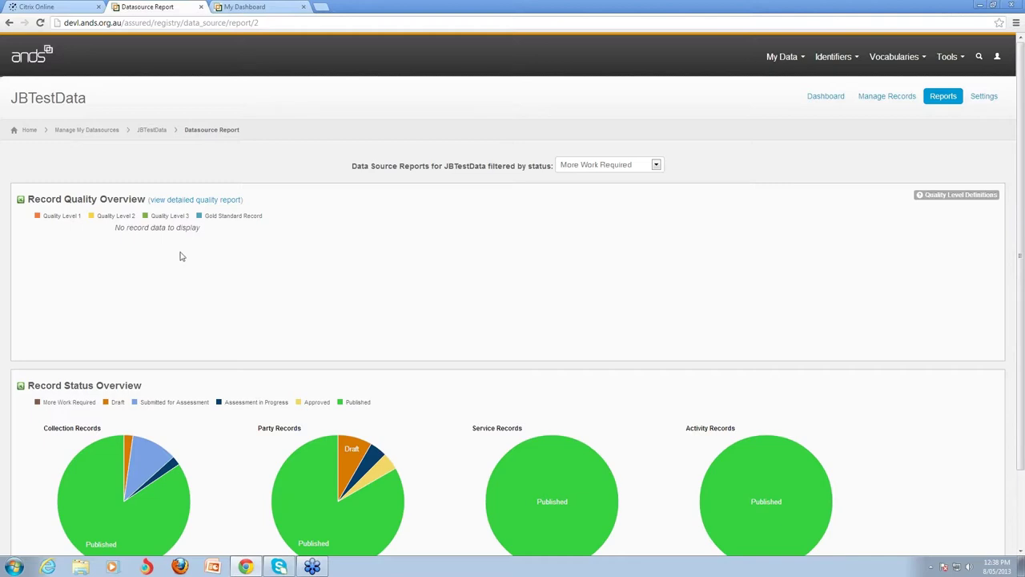
- View the More Work Required detailed quality report, then reset to All Records and review its report
{"action": "left_click", "coordinate": [189, 201]}
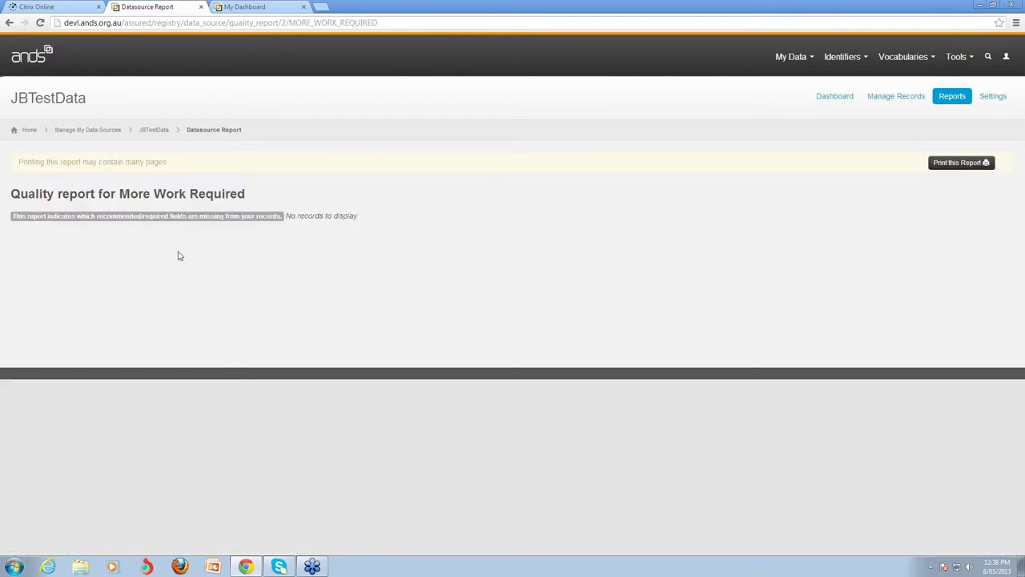
{"action": "left_click", "coordinate": [9, 23]}
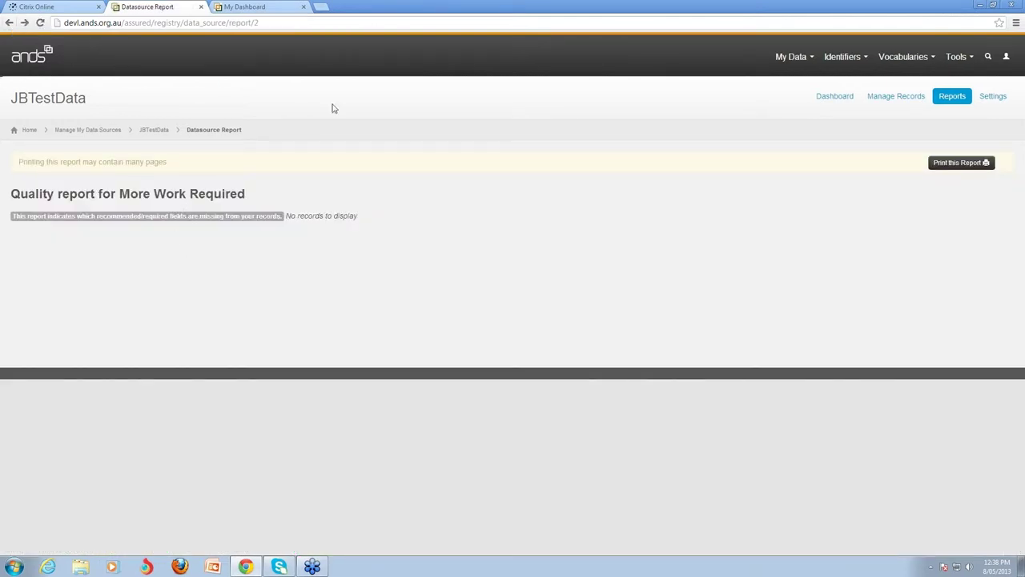
{"action": "left_click", "coordinate": [573, 167]}
{"action": "left_click", "coordinate": [578, 176]}
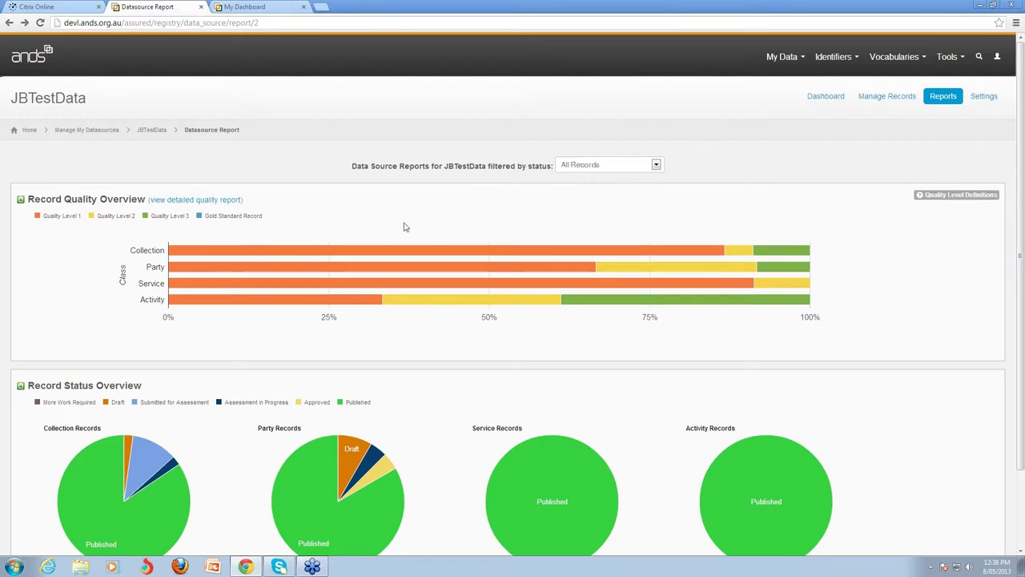
{"action": "left_click", "coordinate": [205, 201]}
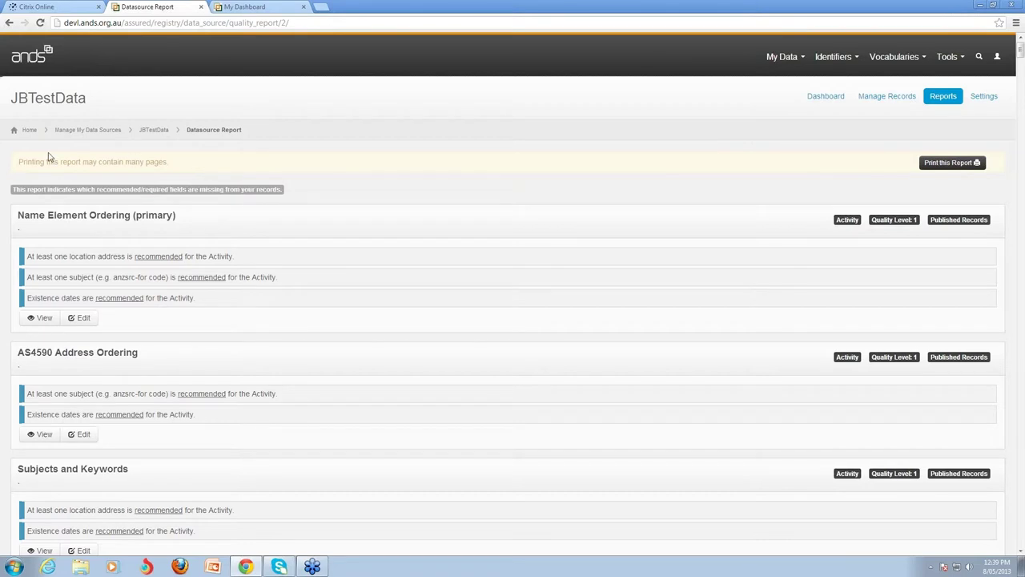
{"action": "left_click", "coordinate": [10, 24]}
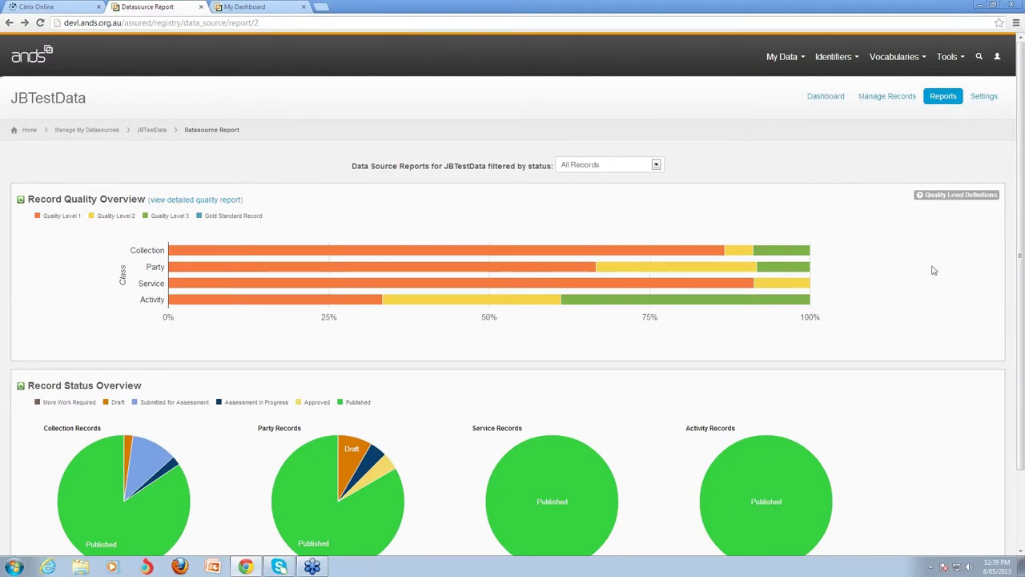
{"action": "left_click_drag", "start_coordinate": [1023, 267], "coordinate": [1023, 346]}
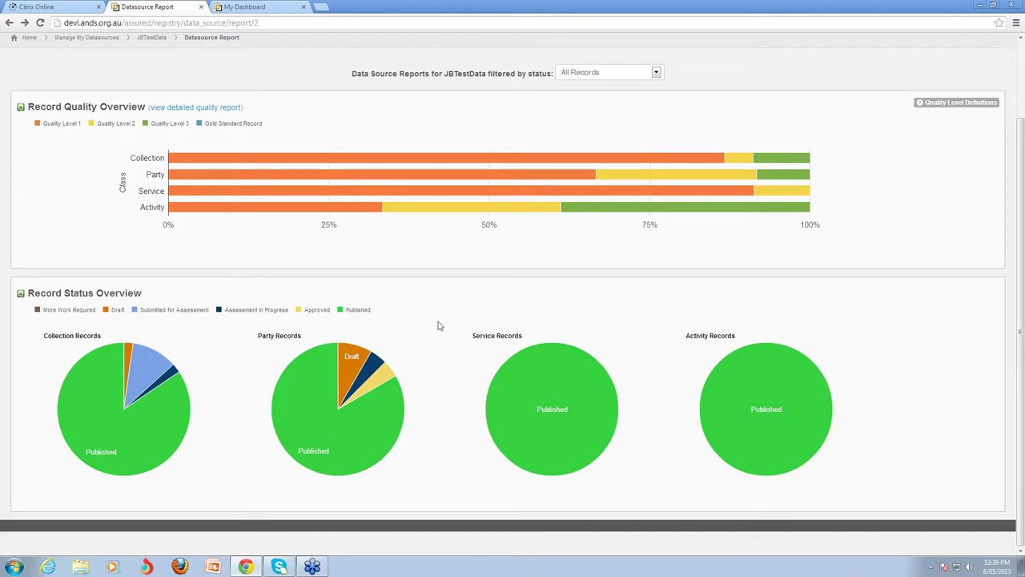
{"action": "mouse_move", "coordinate": [568, 426]}
{"action": "left_click_drag", "start_coordinate": [1022, 280], "coordinate": [1022, 239]}
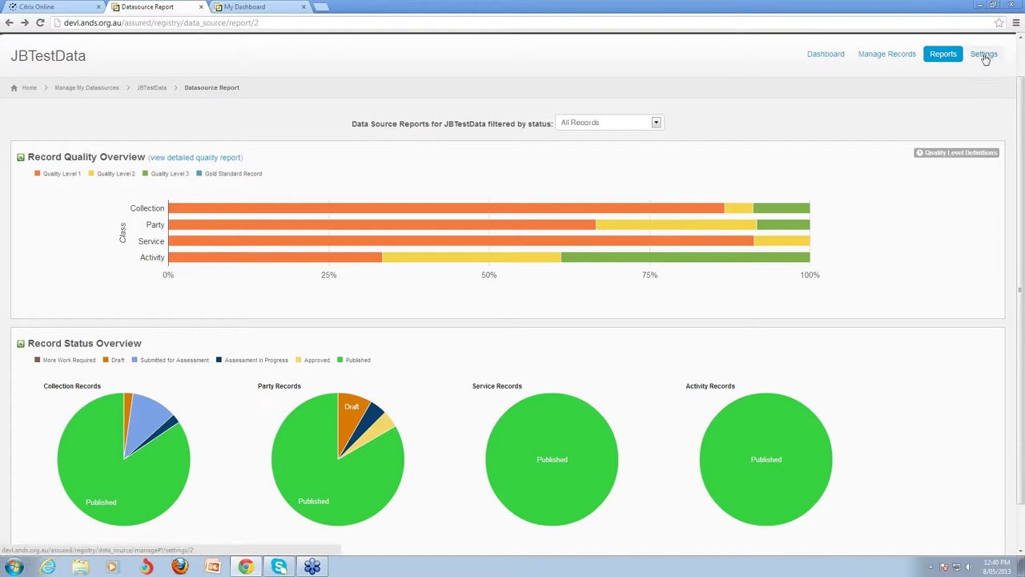
{"action": "scroll", "coordinate": [1022, 96], "scroll_direction": "up", "scroll_amount": 1}
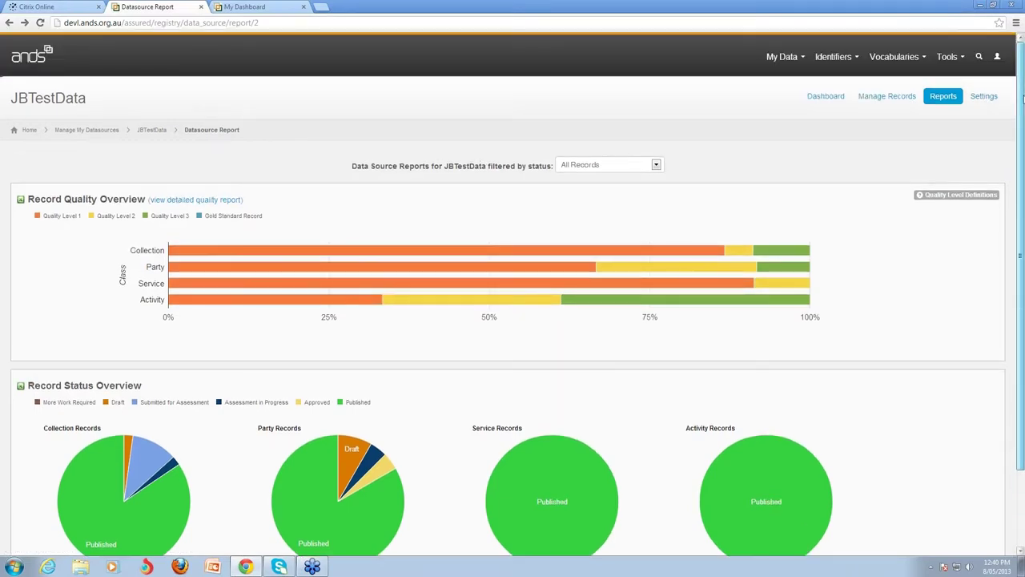
- Scroll through the JBTestData settings page, then return to its dashboard showing 99 published records
{"action": "left_click", "coordinate": [984, 96]}
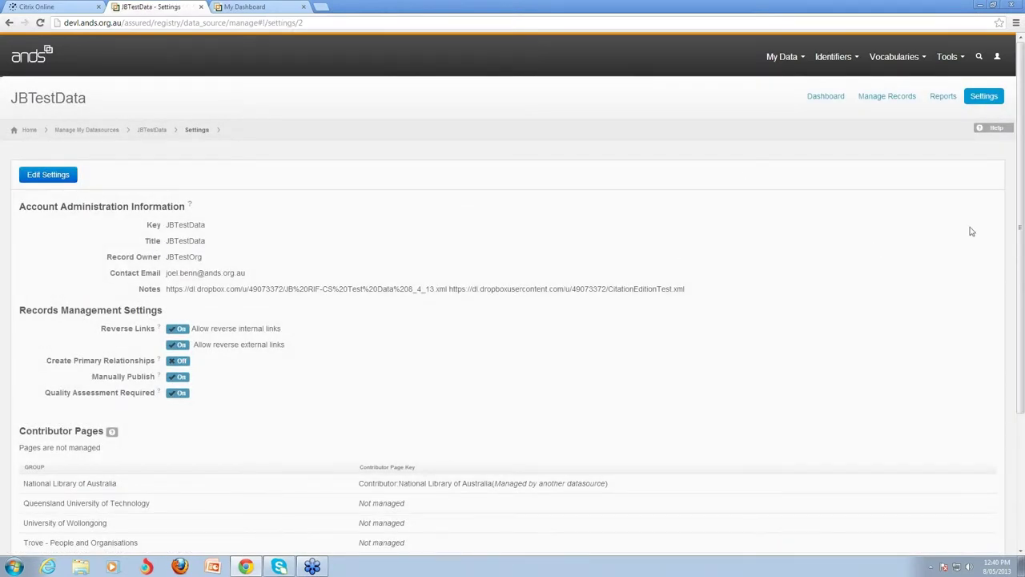
{"action": "left_click_drag", "start_coordinate": [1021, 219], "coordinate": [1015, 290]}
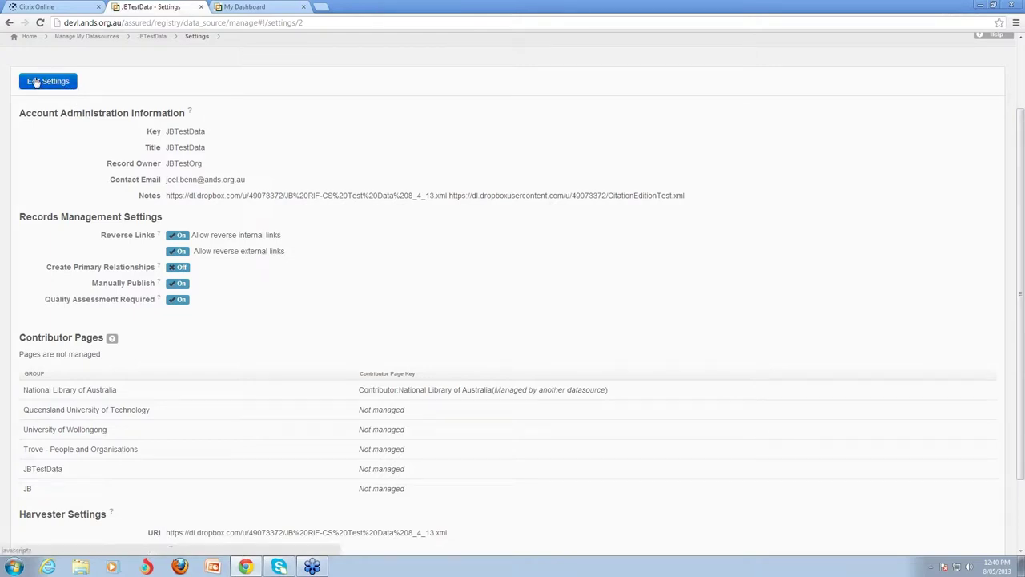
{"action": "left_click_drag", "start_coordinate": [1023, 152], "coordinate": [1023, 89]}
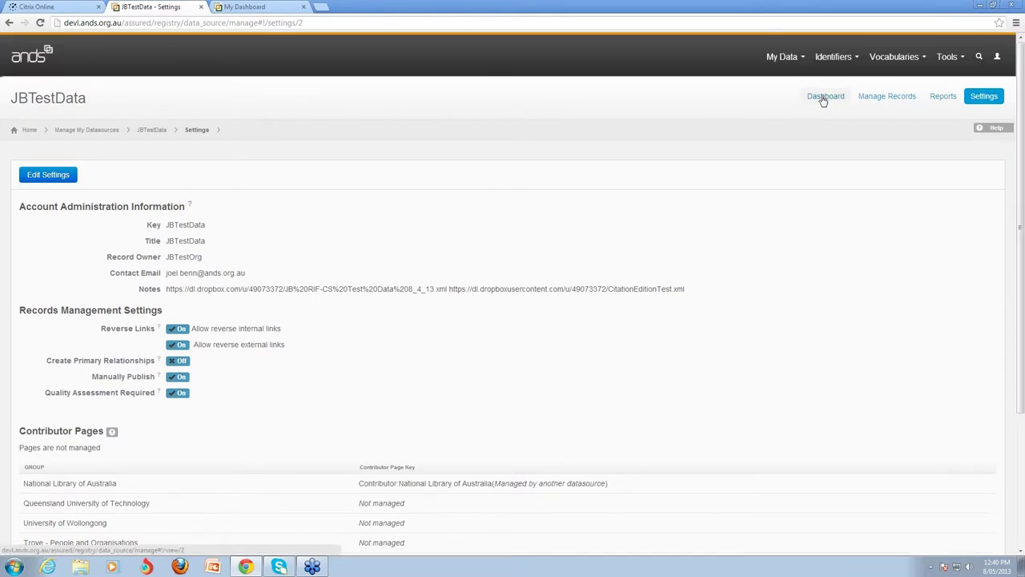
{"action": "left_click", "coordinate": [824, 97]}
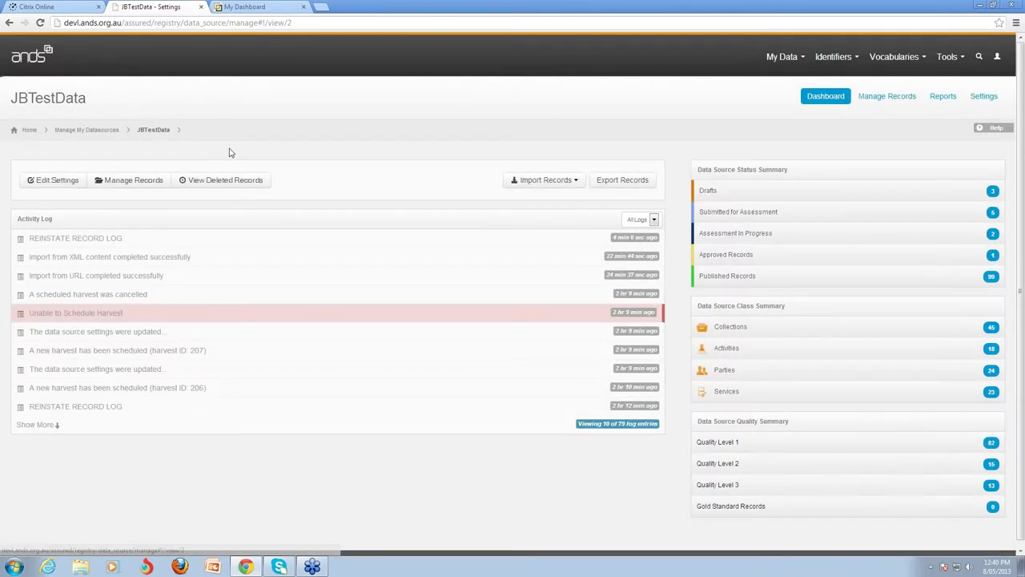
- Edit JBTestData's settings to view harvester options: RIFCS provider, DIRECT (HTTP), once-only frequency
{"action": "left_click", "coordinate": [38, 186]}
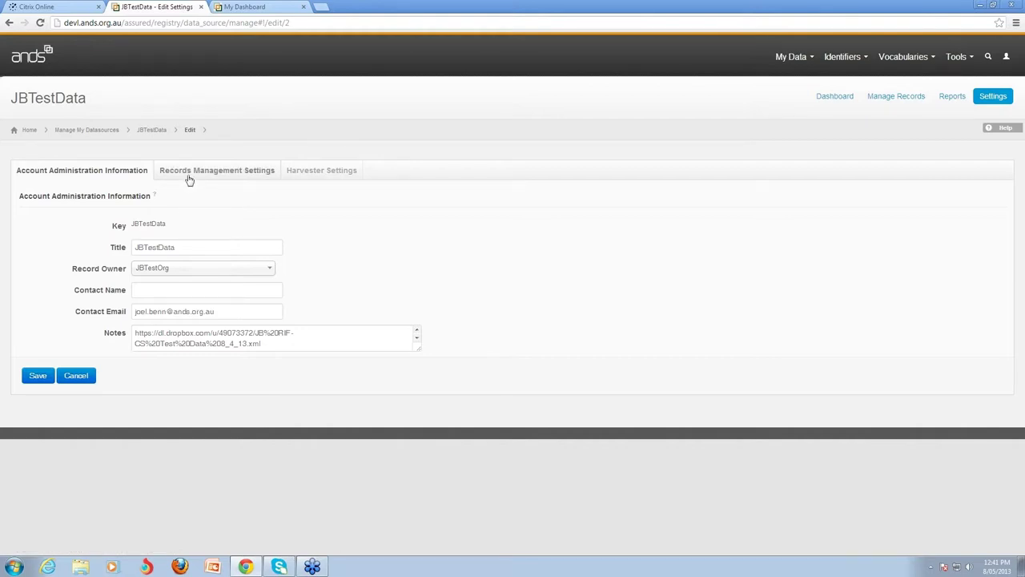
{"action": "left_click", "coordinate": [209, 173]}
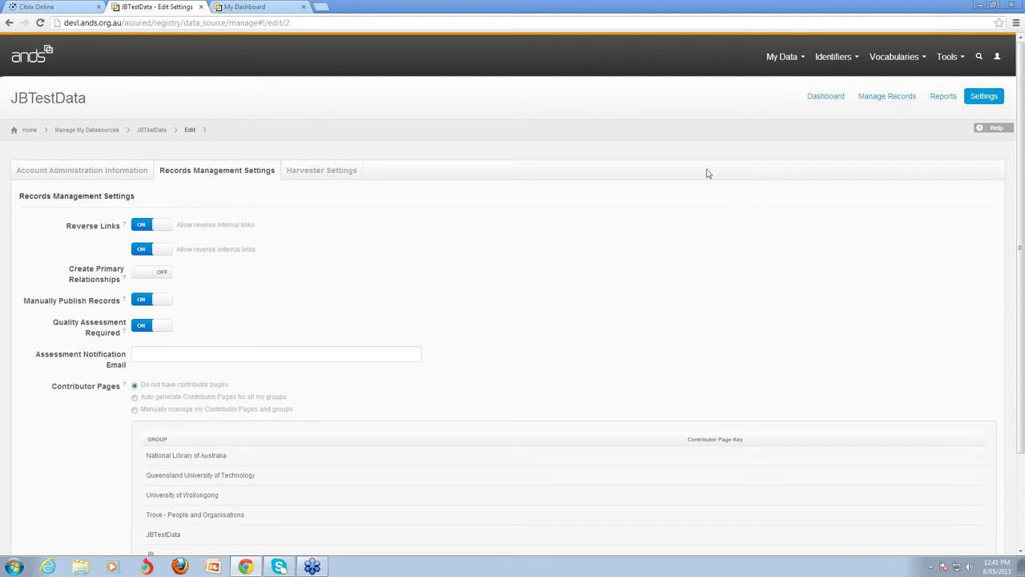
{"action": "left_click", "coordinate": [333, 174]}
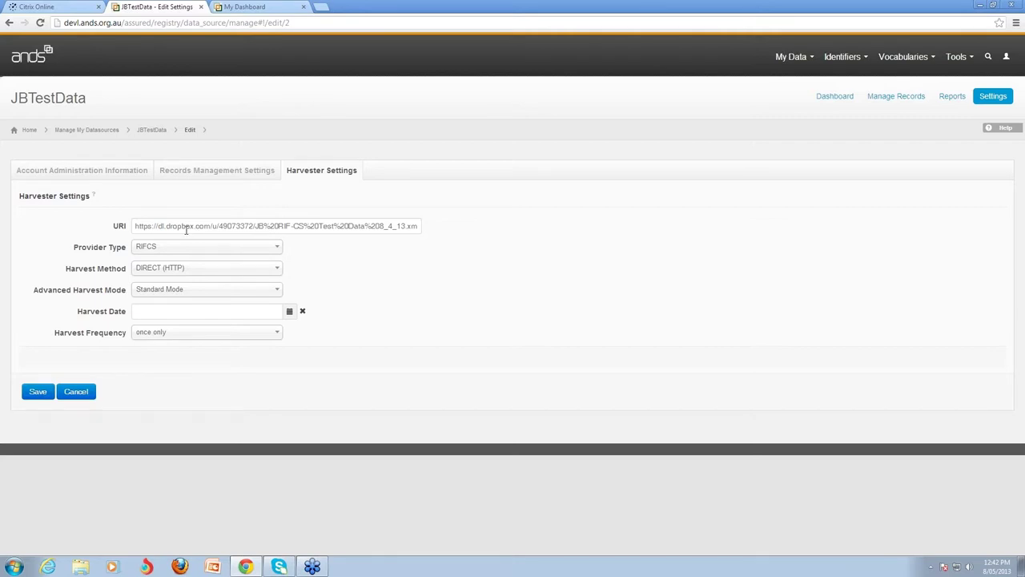
- Set the harvest method to Harvested (OAI-PMH) and run a test harvest, scheduled as ID 209
{"action": "left_click", "coordinate": [207, 270]}
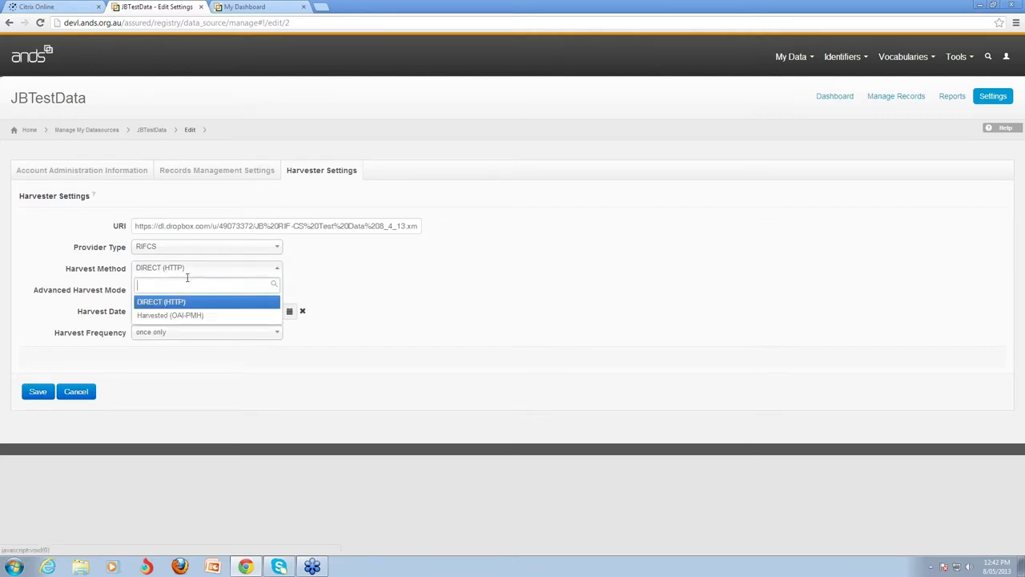
{"action": "left_click", "coordinate": [166, 316]}
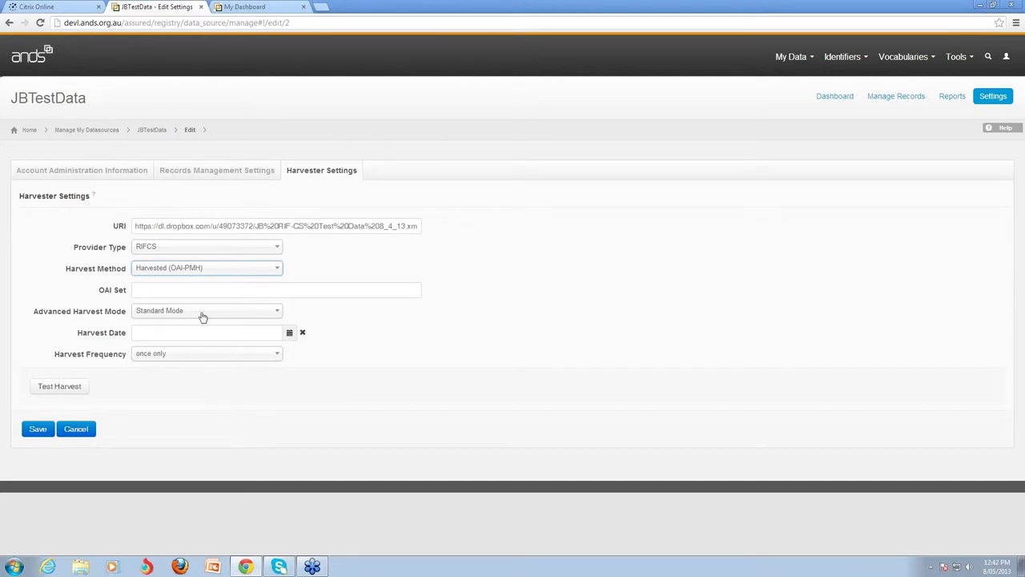
{"action": "left_click", "coordinate": [280, 276]}
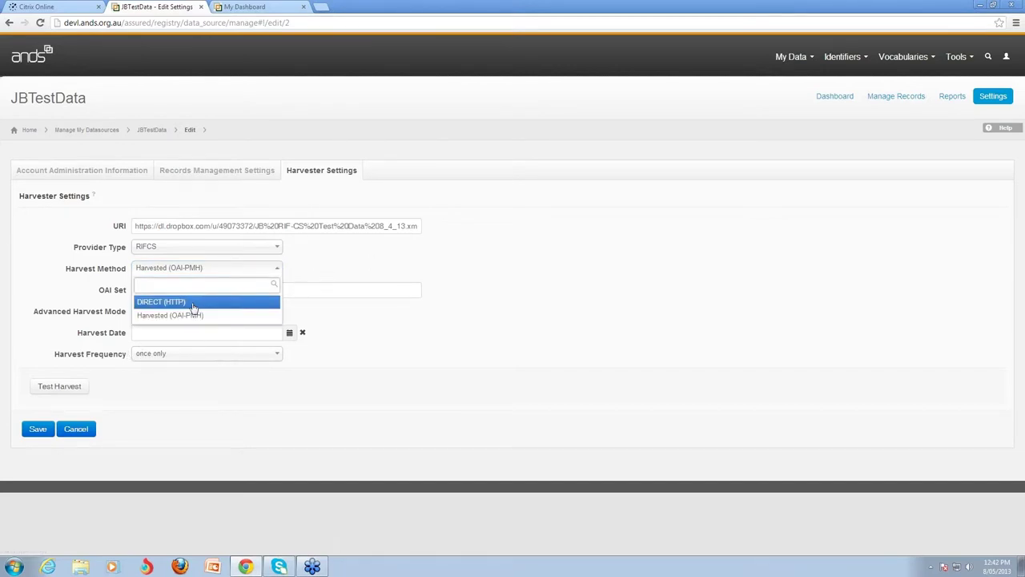
{"action": "left_click", "coordinate": [194, 299]}
{"action": "left_click", "coordinate": [276, 270]}
{"action": "left_click", "coordinate": [210, 315]}
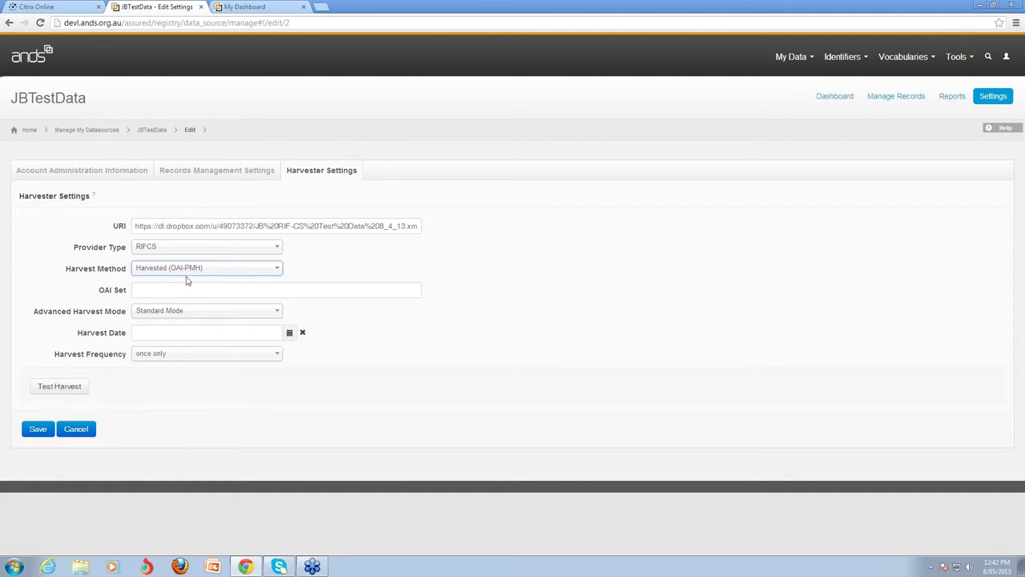
{"action": "left_click", "coordinate": [77, 391]}
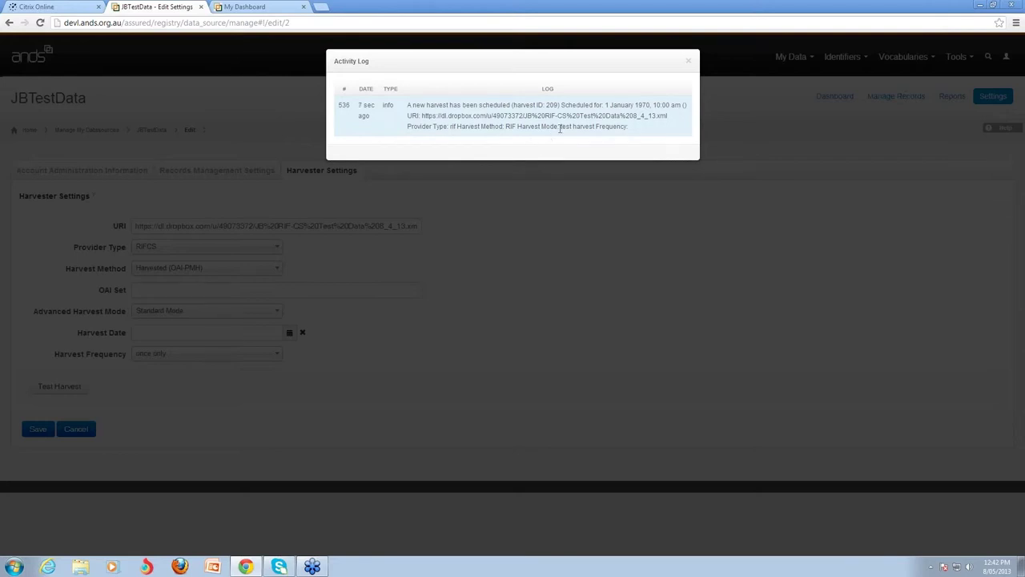
{"action": "left_click", "coordinate": [689, 62]}
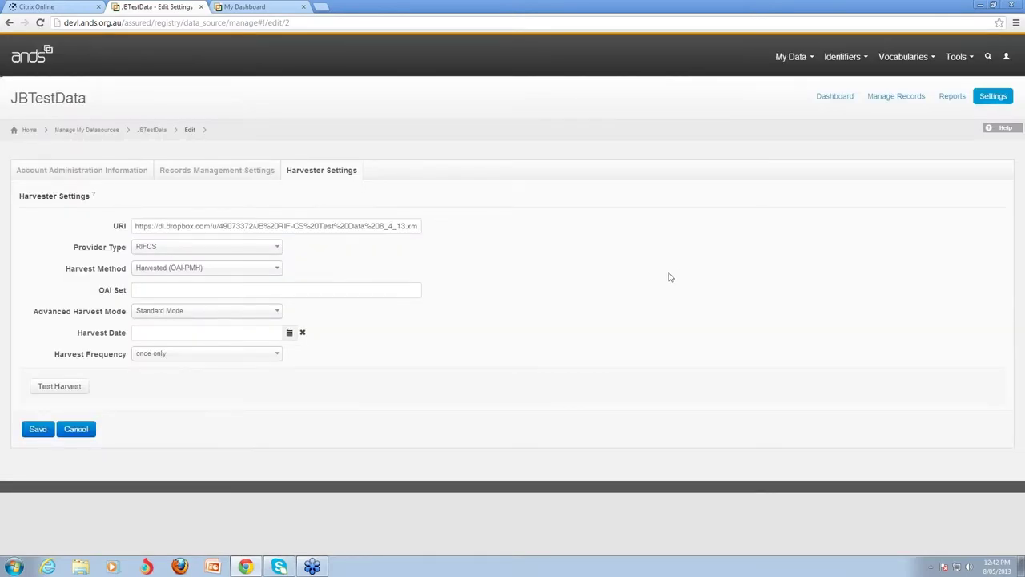
- Save DIRECT (HTTP) harvesting at an hourly frequency, scheduling harvest ID 210
{"action": "left_click", "coordinate": [240, 268]}
{"action": "left_click", "coordinate": [203, 302]}
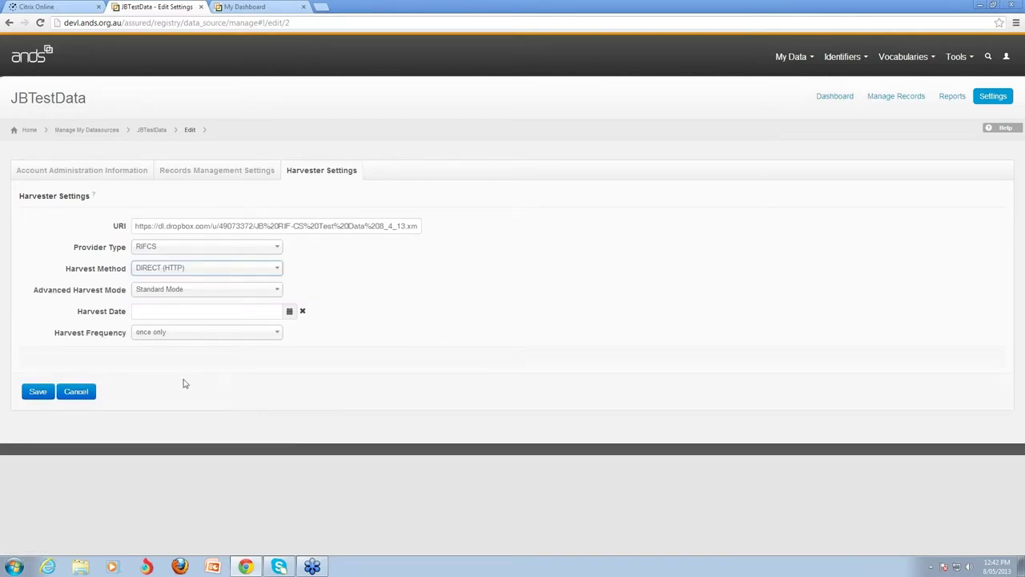
{"action": "left_click", "coordinate": [166, 335]}
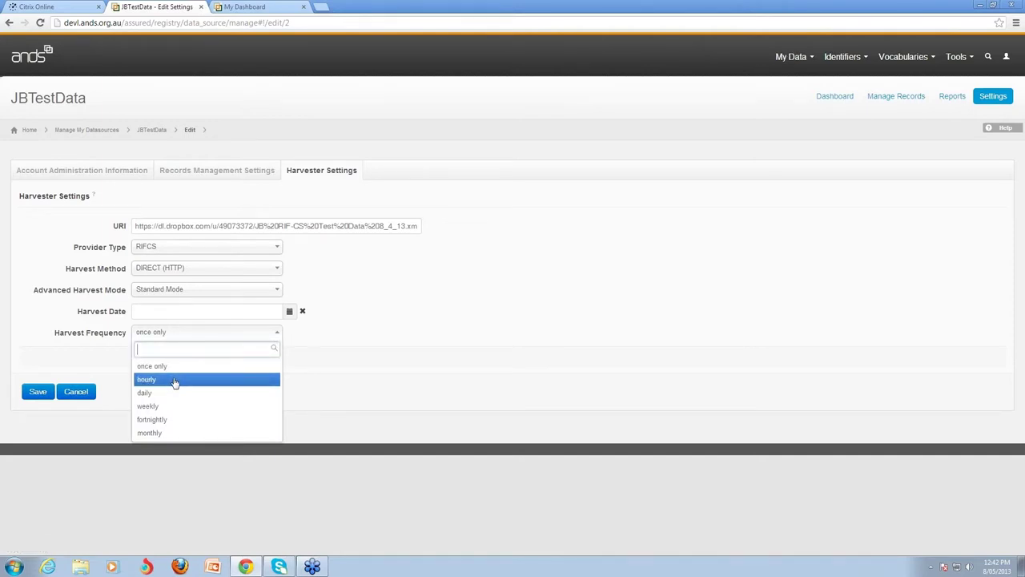
{"action": "left_click", "coordinate": [148, 379]}
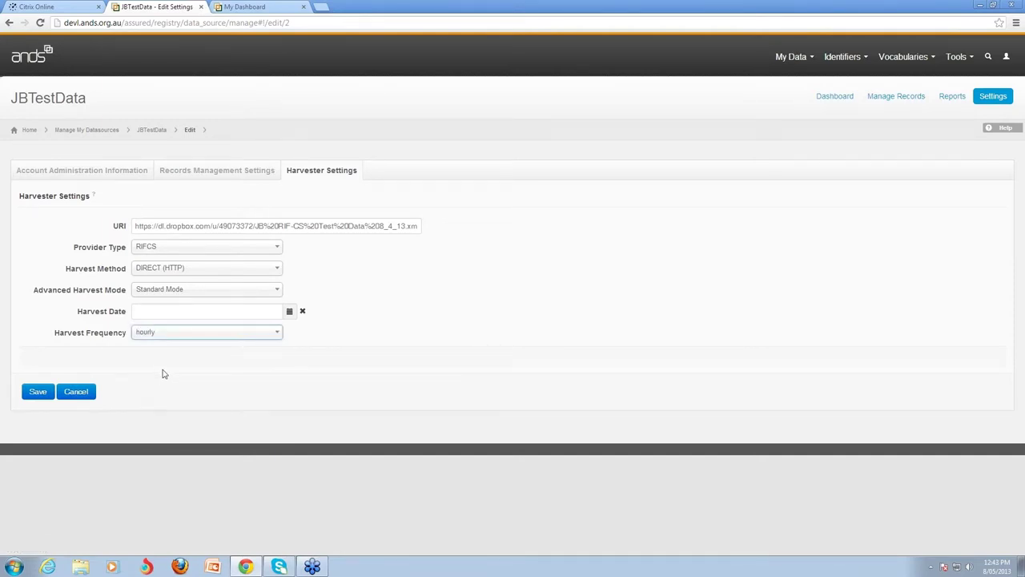
{"action": "left_click", "coordinate": [36, 393]}
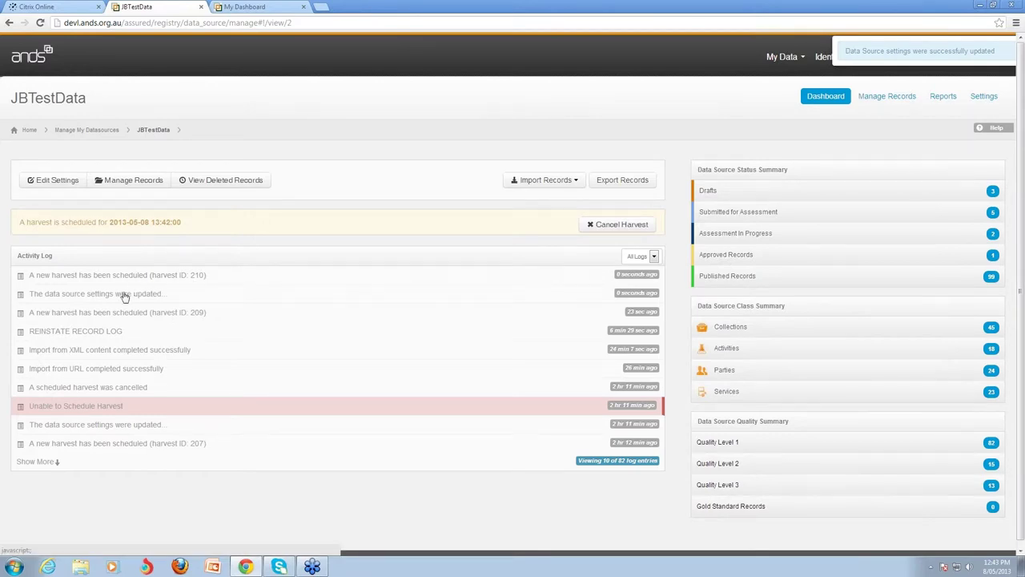
- Inspect the settings-updated and harvest 210 log entries, then open the Manage Records board
{"action": "left_click", "coordinate": [65, 295]}
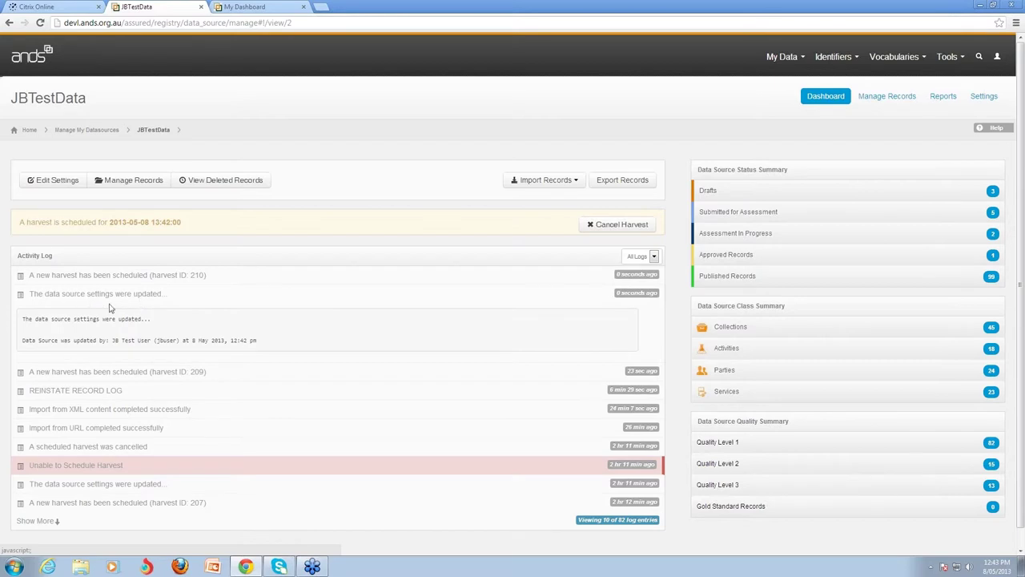
{"action": "left_click_drag", "start_coordinate": [175, 340], "coordinate": [168, 339]}
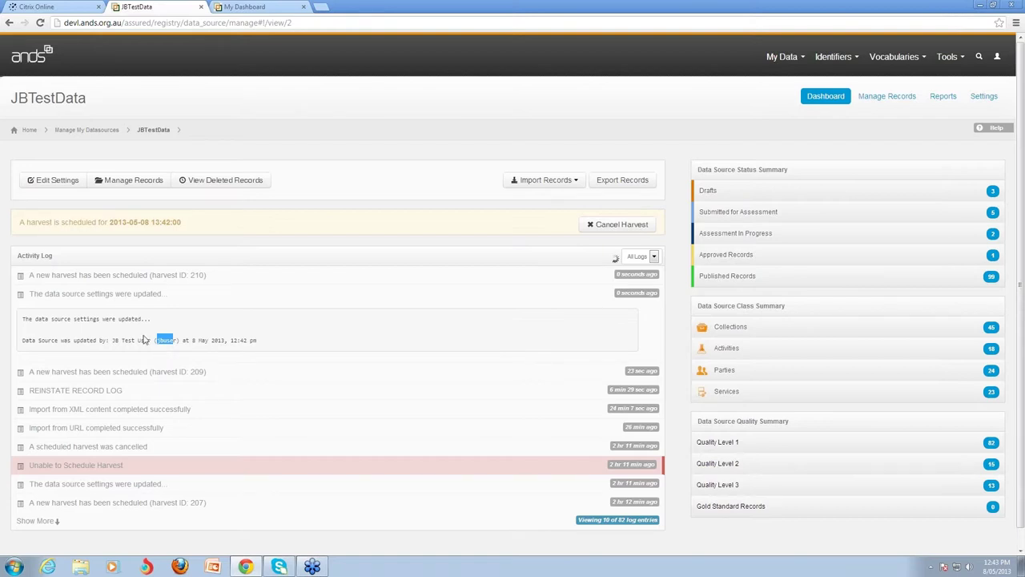
{"action": "left_click", "coordinate": [50, 294]}
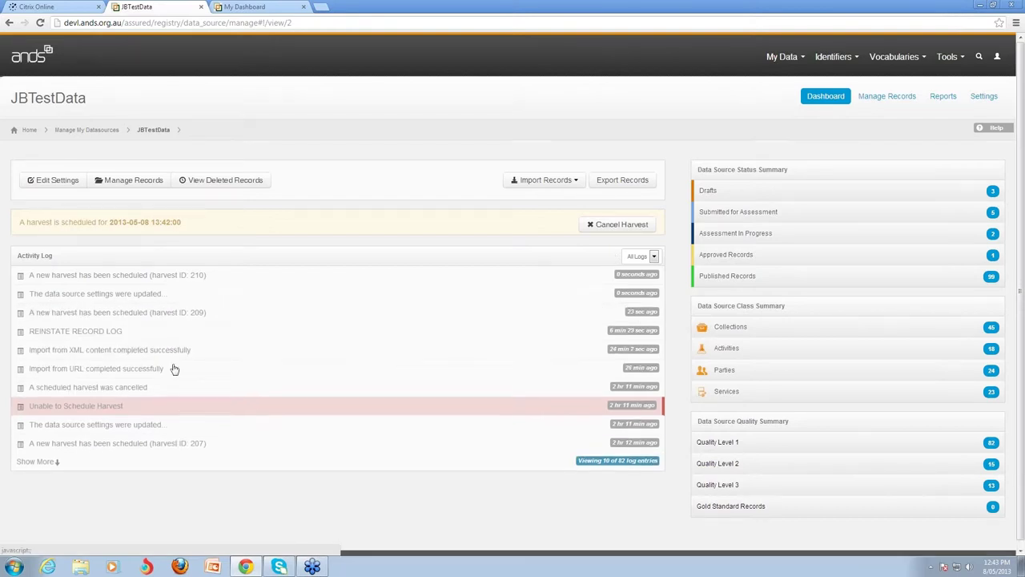
{"action": "left_click", "coordinate": [82, 276]}
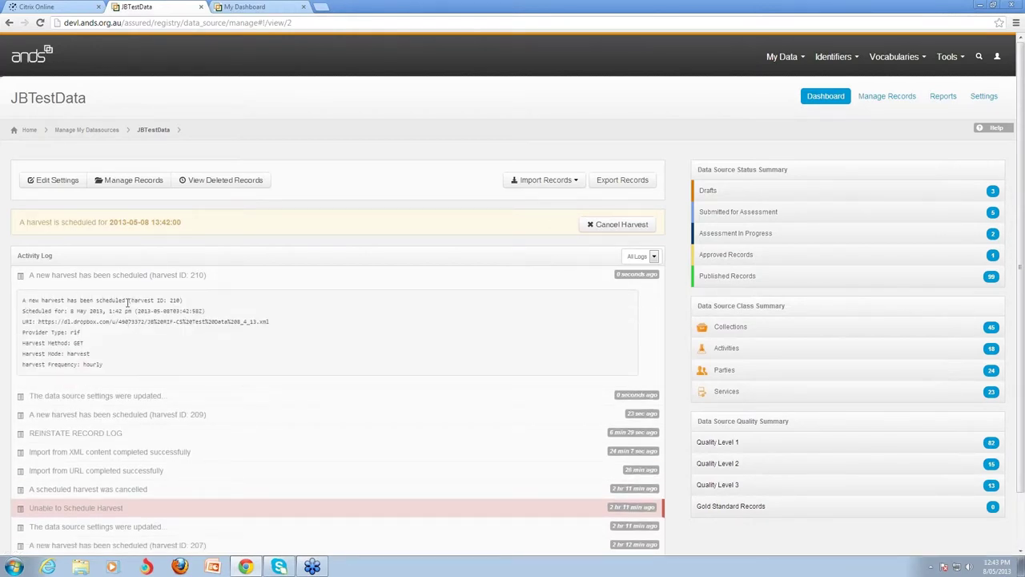
{"action": "left_click", "coordinate": [197, 276]}
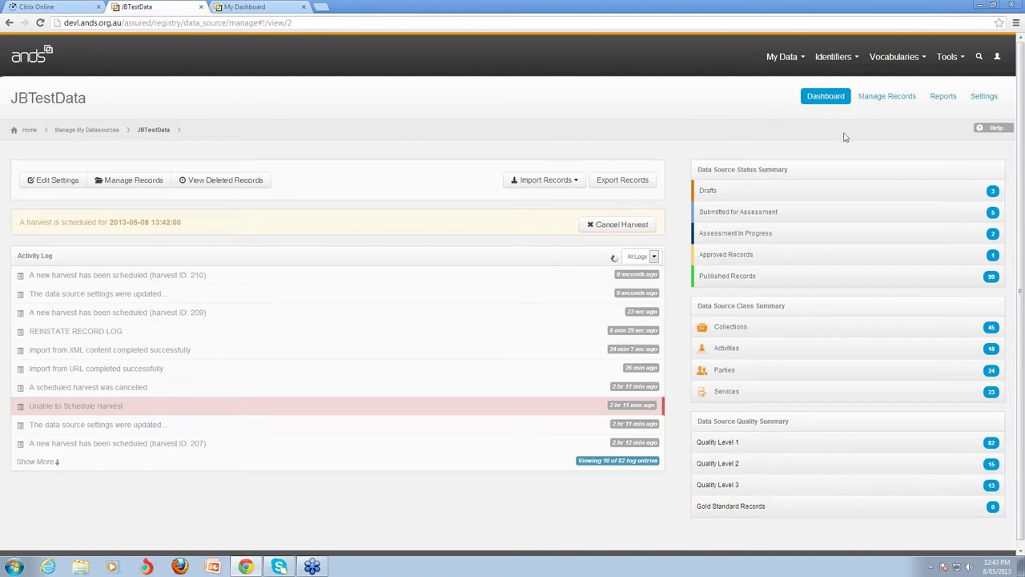
{"action": "left_click", "coordinate": [878, 97]}
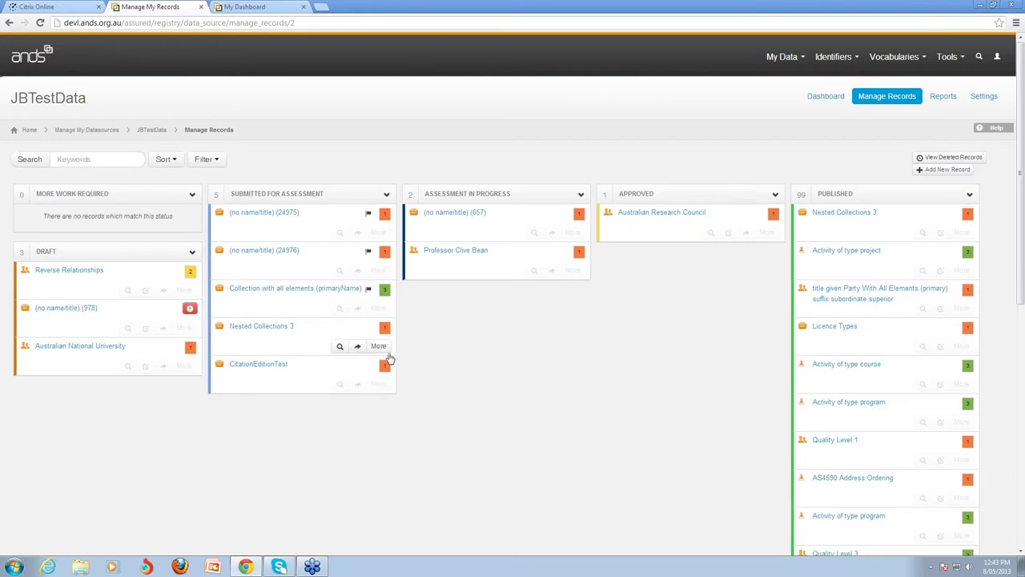
- Glance at the Reverse Relationships record, then open the published Nested Collections 3 record (ID 650)
{"action": "left_click", "coordinate": [95, 285]}
{"action": "left_click", "coordinate": [95, 284]}
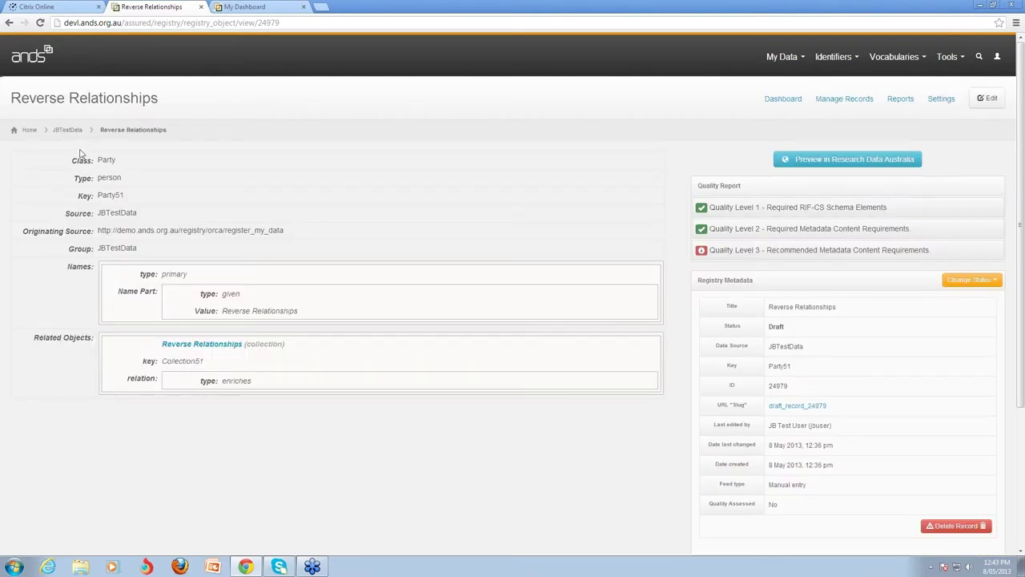
{"action": "left_click", "coordinate": [9, 22]}
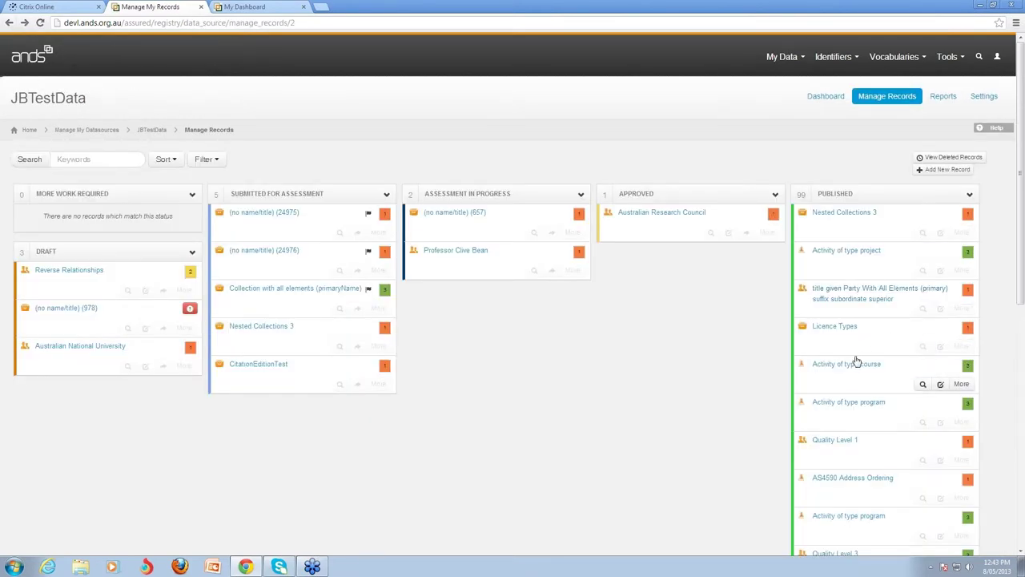
{"action": "double_click", "coordinate": [830, 230]}
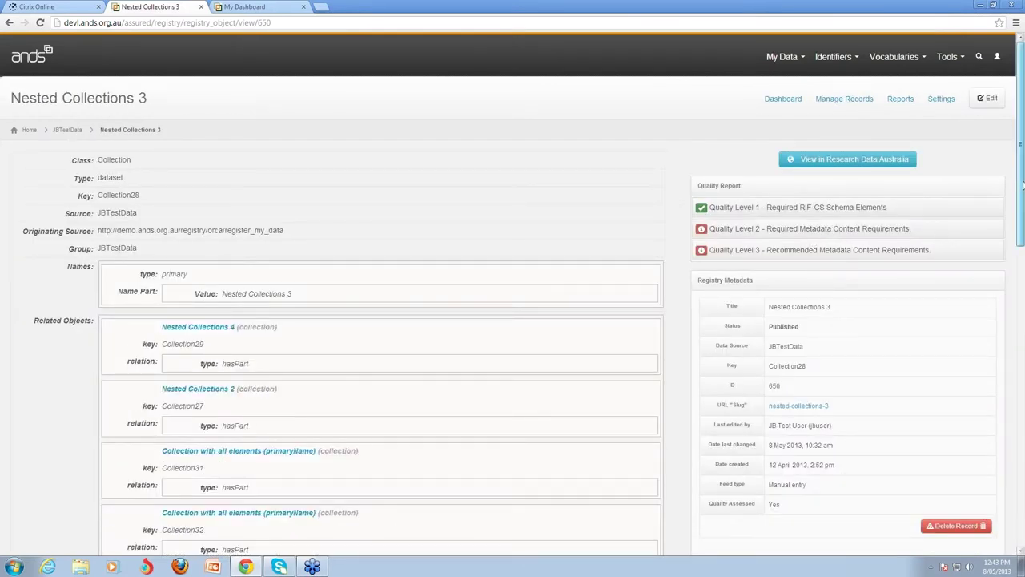
- Review the Nested Collections 3 record, expanding and collapsing its Quality Level 1 requirements
{"action": "scroll", "coordinate": [594, 216], "scroll_direction": "down", "scroll_amount": 1}
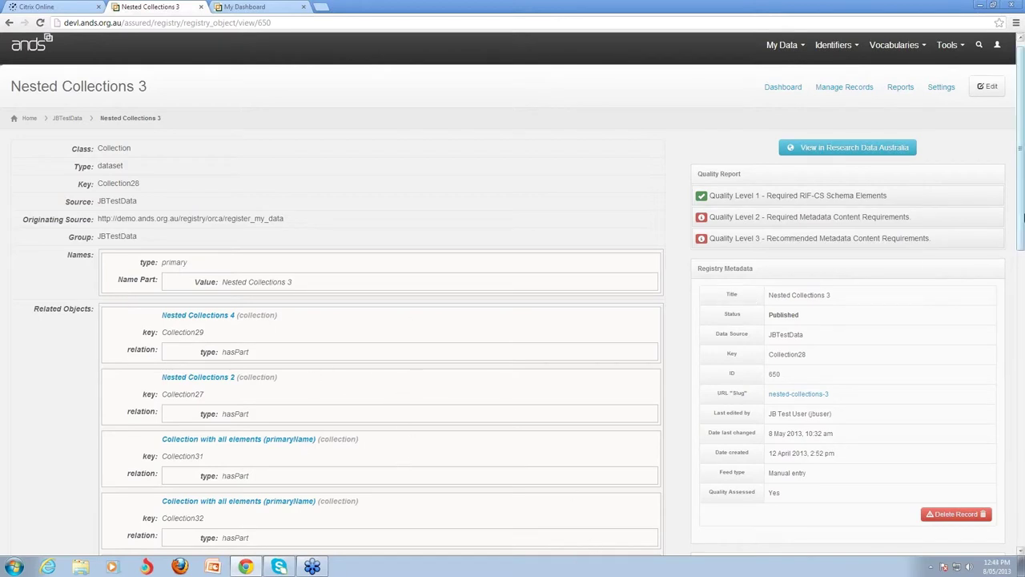
{"action": "mouse_move", "coordinate": [1023, 204]}
{"action": "left_mouse_down"}
{"action": "mouse_move", "coordinate": [1023, 344]}
{"action": "mouse_move", "coordinate": [1023, 204]}
{"action": "left_mouse_up"}
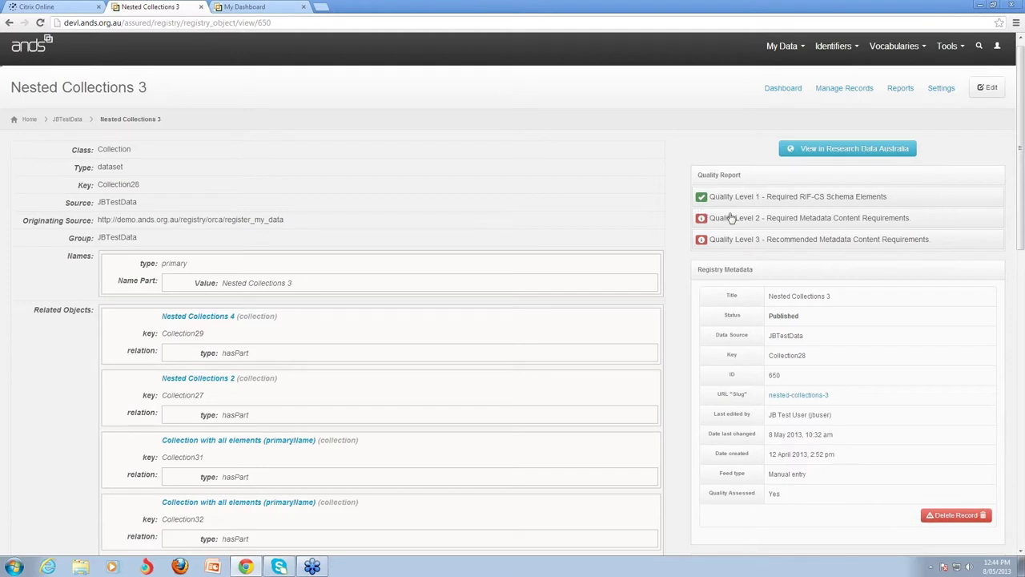
{"action": "left_click", "coordinate": [734, 200]}
{"action": "left_click", "coordinate": [732, 200]}
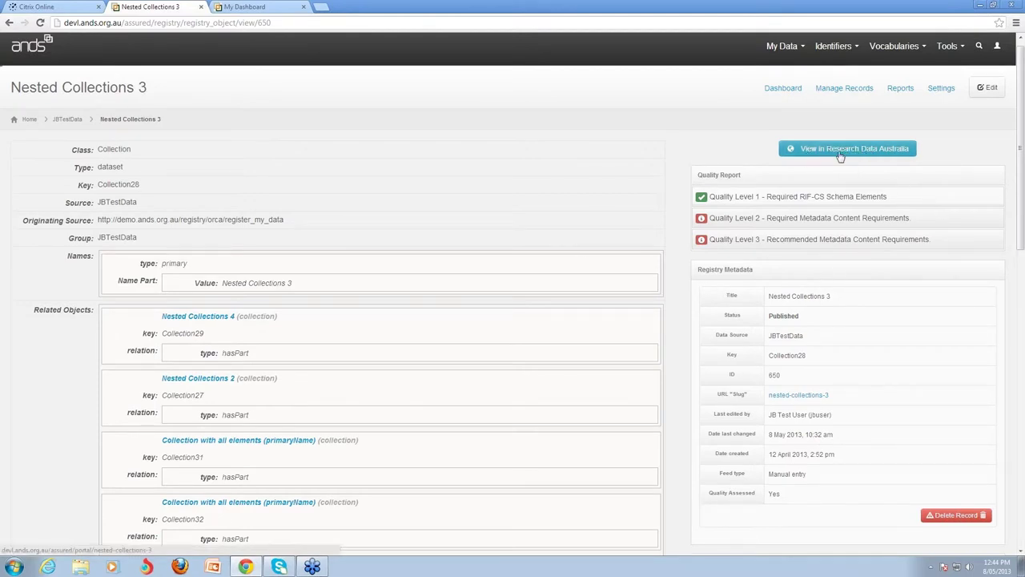
{"action": "left_click_drag", "start_coordinate": [1022, 145], "coordinate": [1020, 221]}
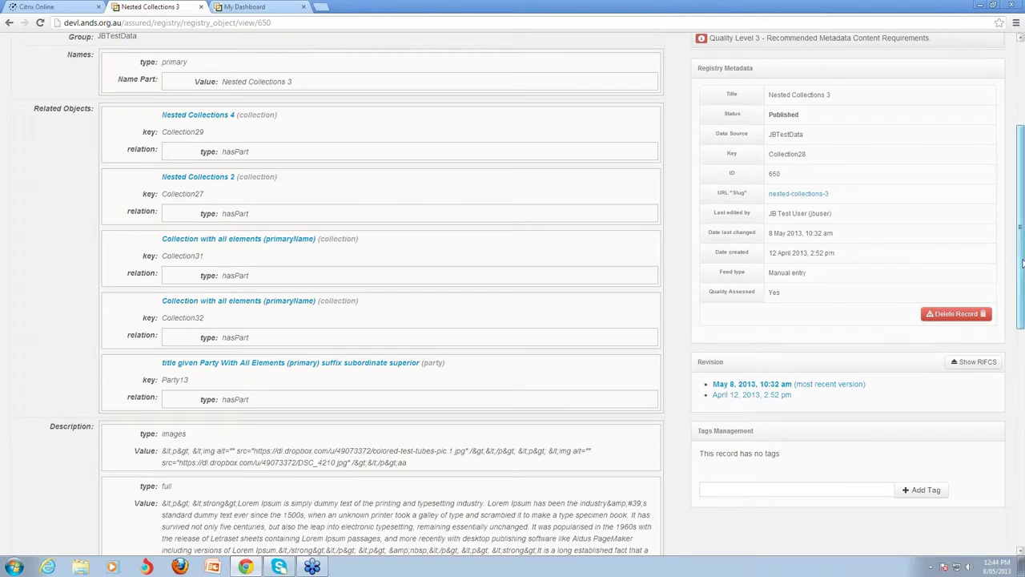
{"action": "scroll", "coordinate": [1022, 263], "scroll_direction": "down", "scroll_amount": 1}
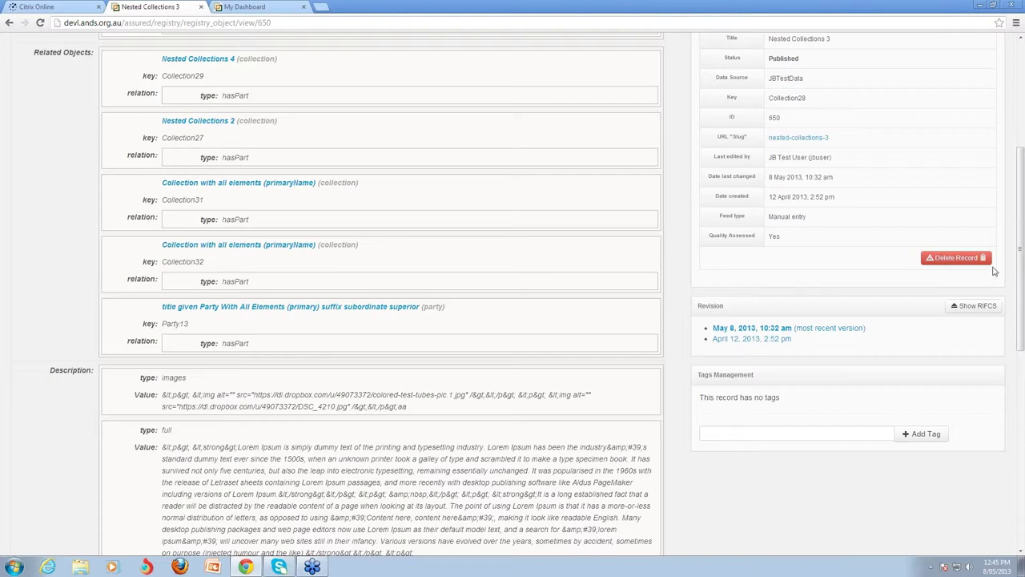
{"action": "left_click_drag", "start_coordinate": [1022, 261], "coordinate": [1022, 231]}
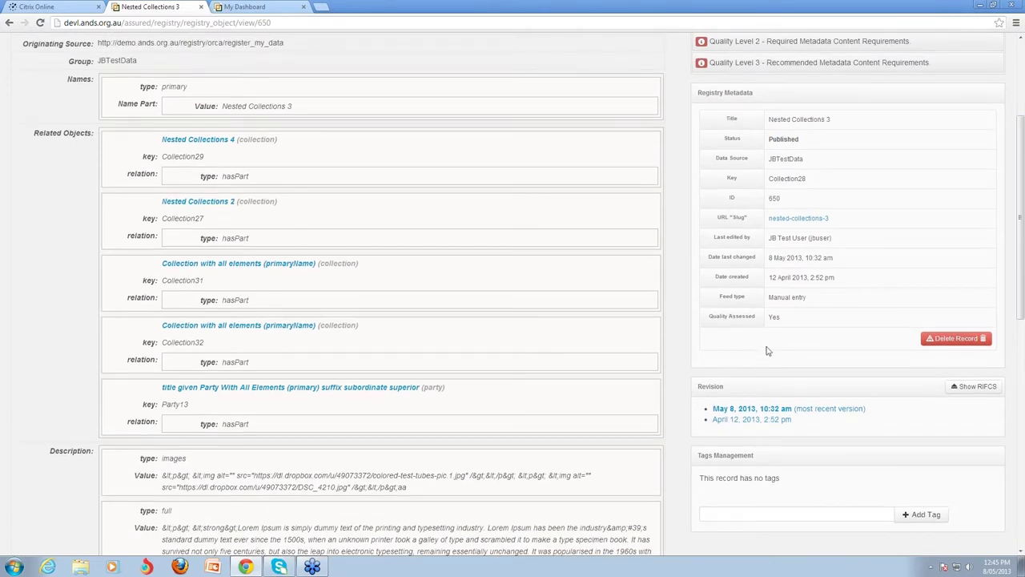
{"action": "left_click", "coordinate": [723, 423]}
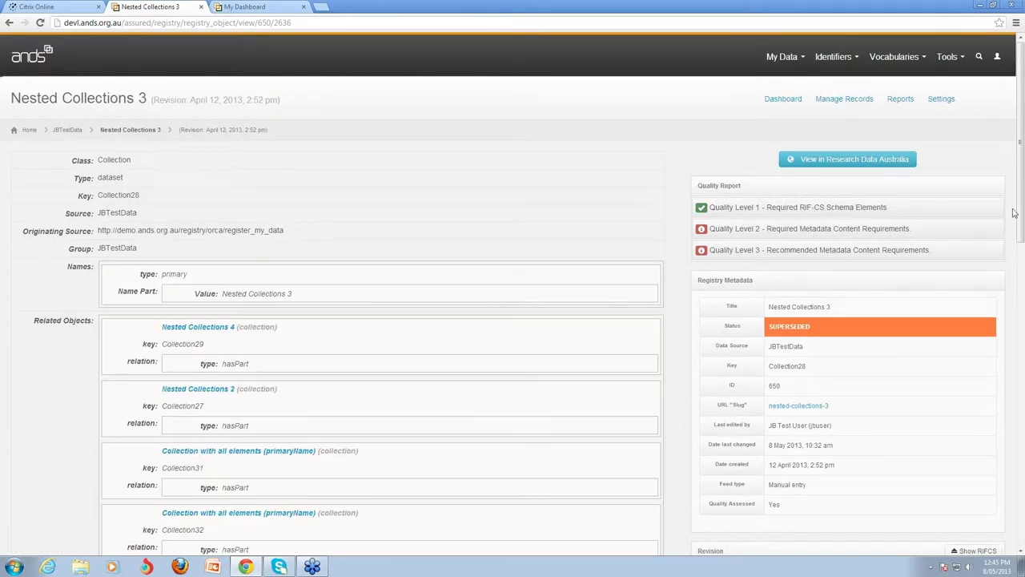
{"action": "left_click_drag", "start_coordinate": [1021, 197], "coordinate": [1023, 203]}
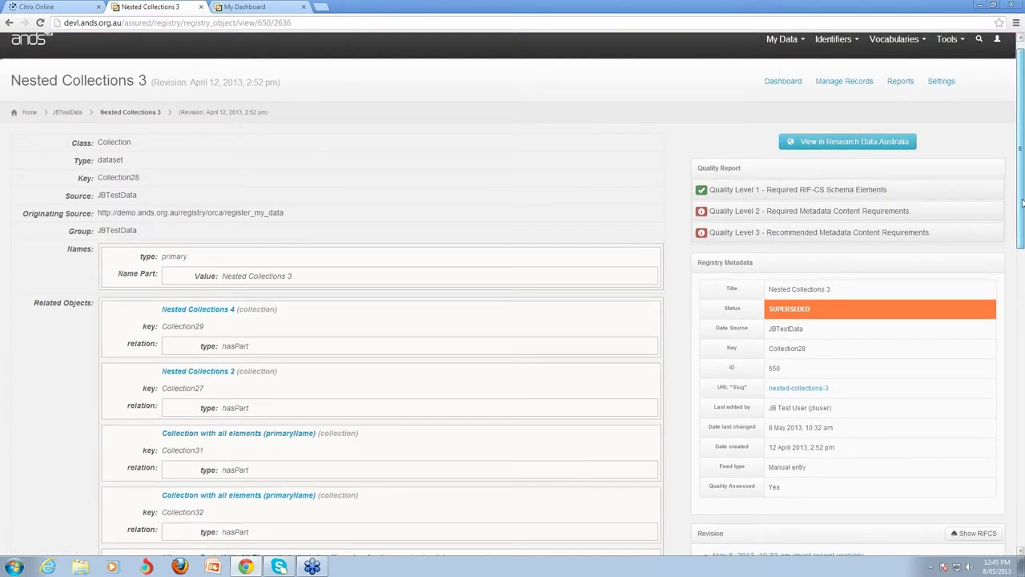
{"action": "left_click_drag", "start_coordinate": [1023, 202], "coordinate": [1022, 207]}
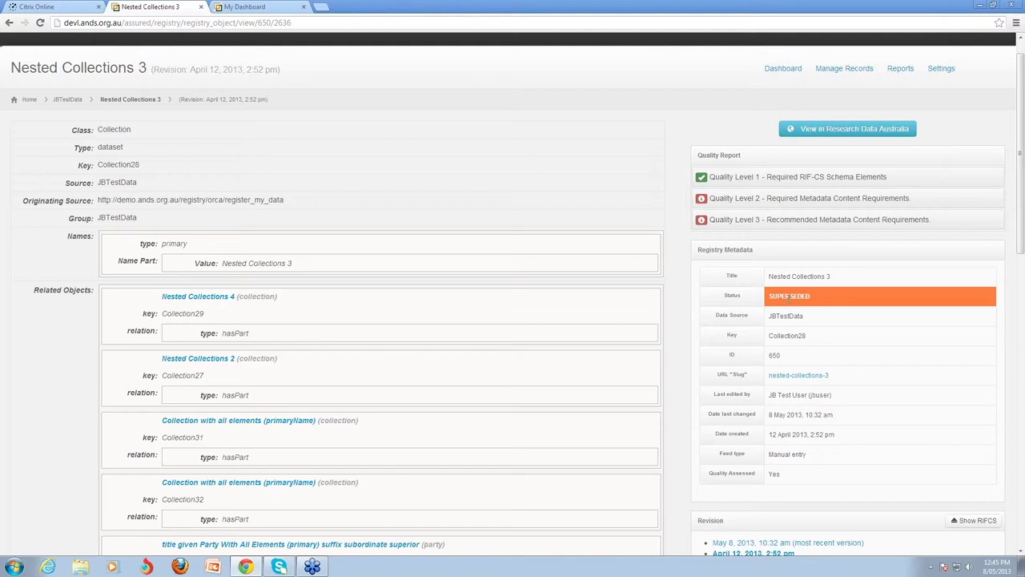
{"action": "scroll", "coordinate": [1013, 256], "scroll_direction": "down", "scroll_amount": 2}
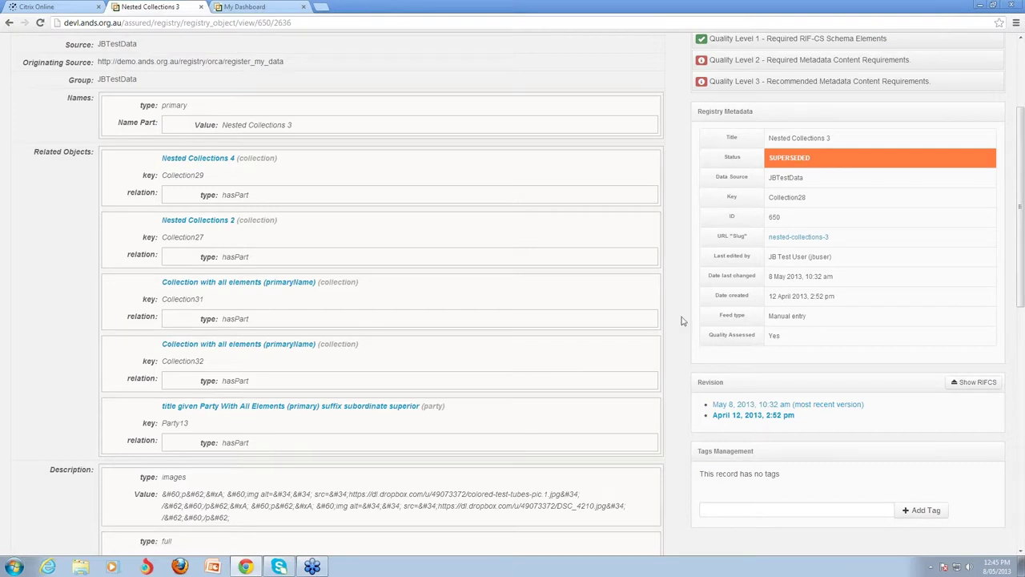
{"action": "scroll", "coordinate": [1022, 257], "scroll_direction": "up", "scroll_amount": 1}
{"action": "scroll", "coordinate": [1022, 256], "scroll_direction": "up", "scroll_amount": 2}
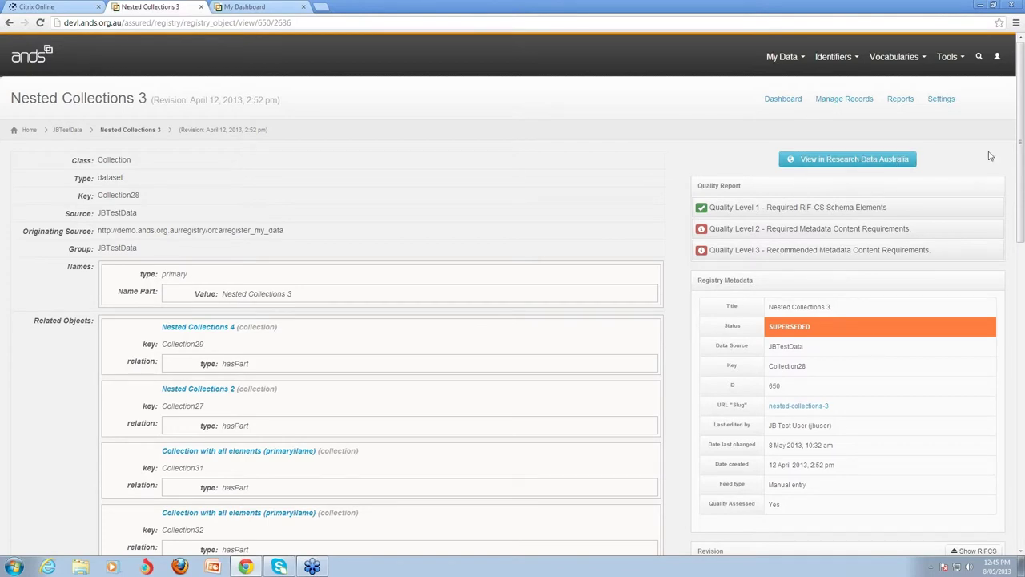
{"action": "left_click_drag", "start_coordinate": [1021, 193], "coordinate": [1022, 371]}
- Return to the latest revision, start editing Reverse Relationships, then leave the edit form unsaved
{"action": "left_click", "coordinate": [721, 137]}
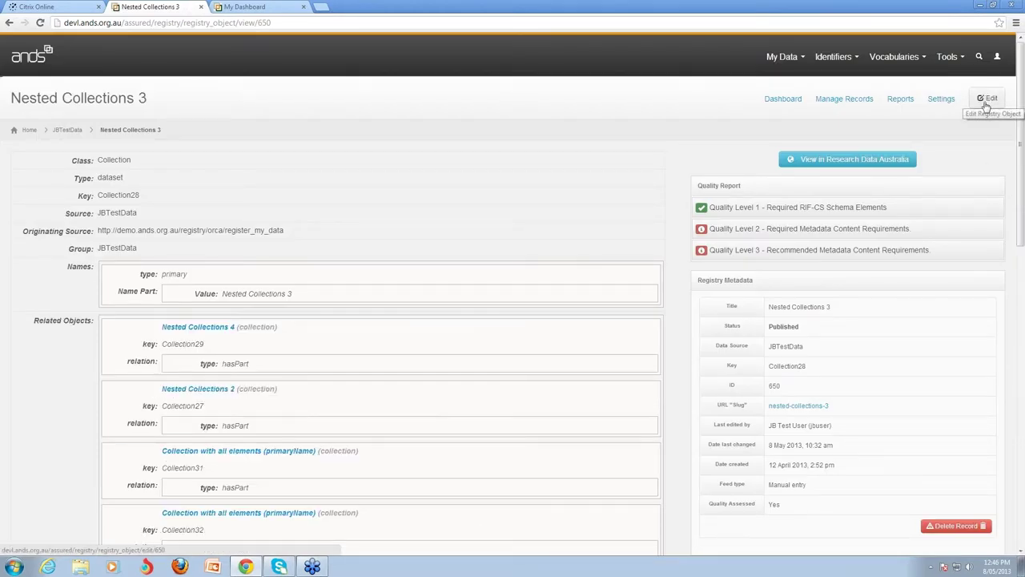
{"action": "left_click", "coordinate": [848, 98]}
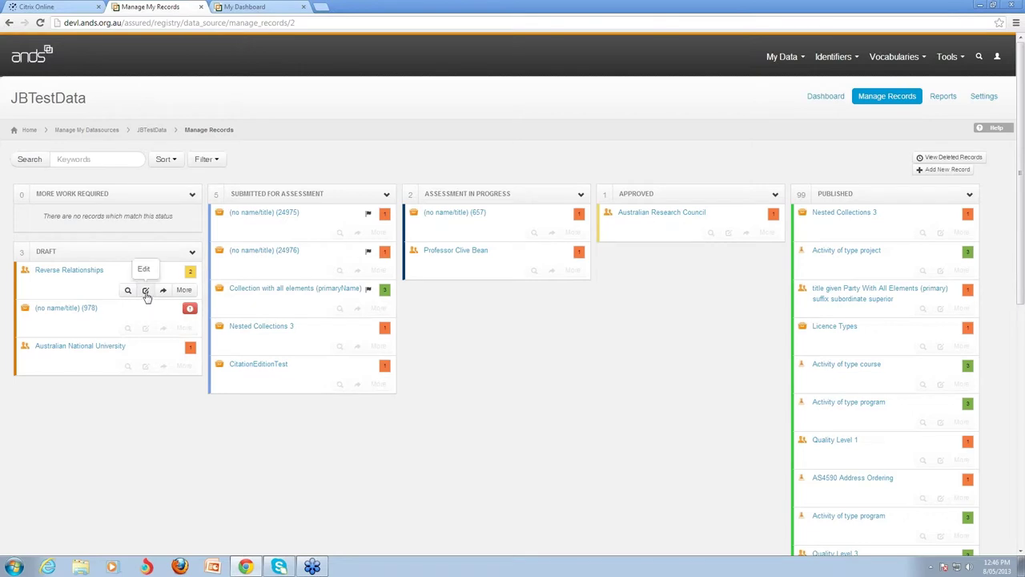
{"action": "right_click", "coordinate": [88, 289]}
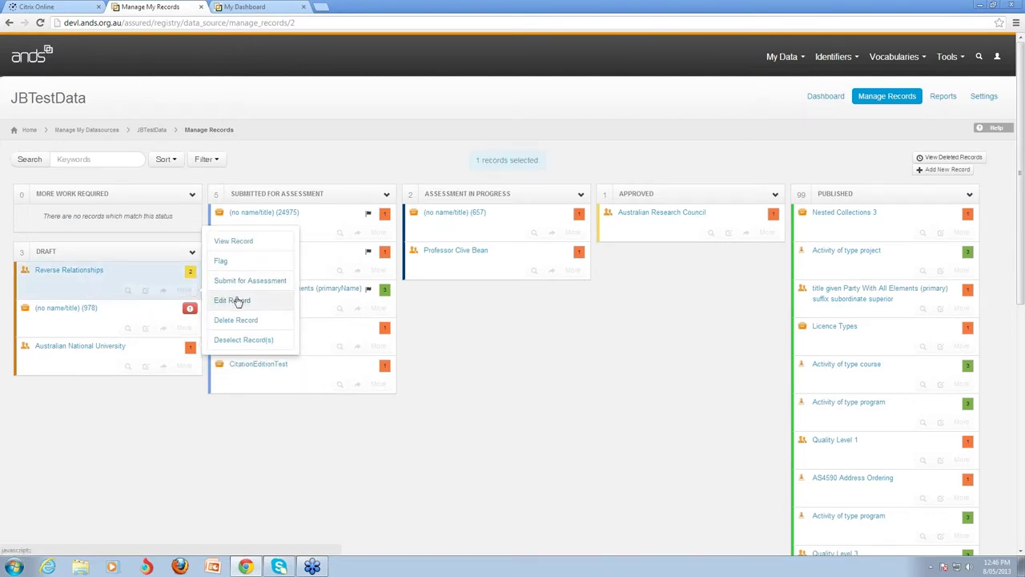
{"action": "left_click", "coordinate": [238, 301]}
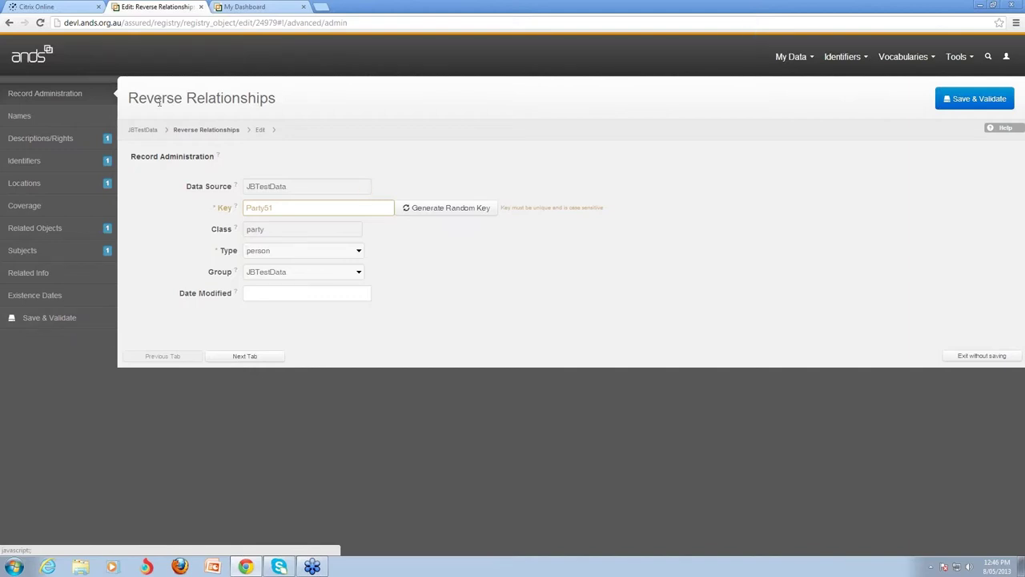
{"action": "left_click", "coordinate": [9, 23]}
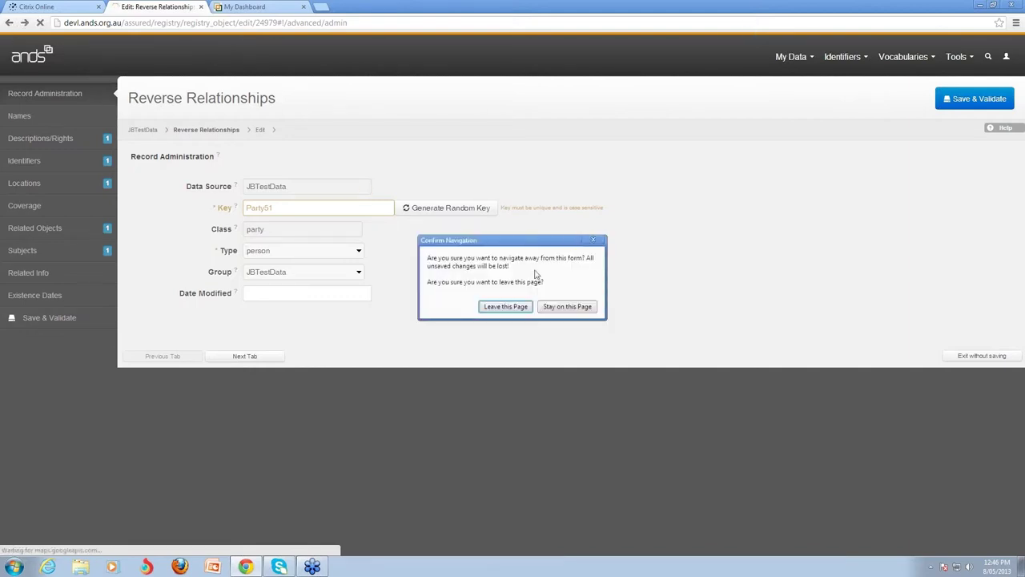
{"action": "left_click", "coordinate": [511, 306]}
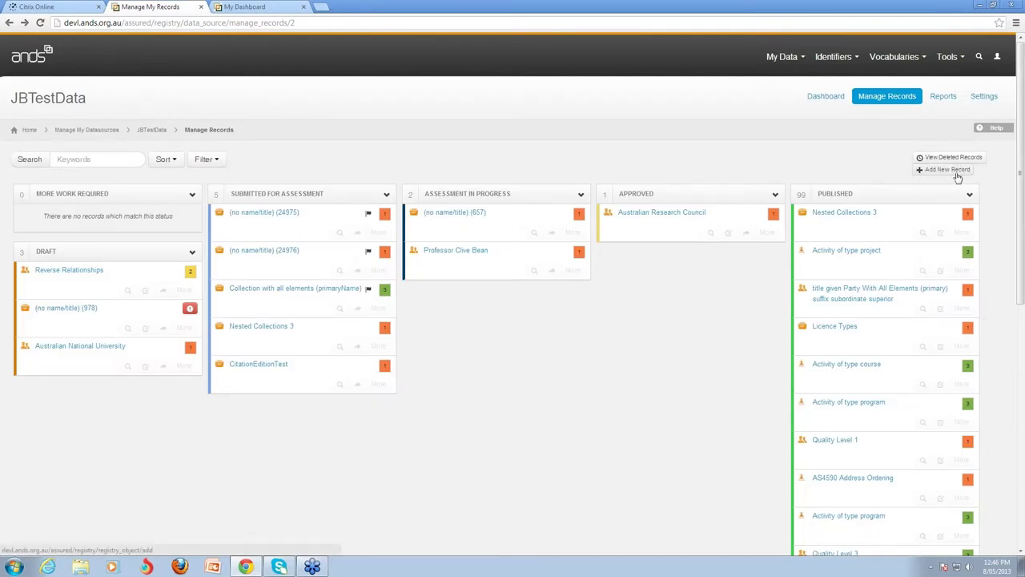
- Start a new collection record from My Data's Add New Record options
{"action": "left_click", "coordinate": [793, 59]}
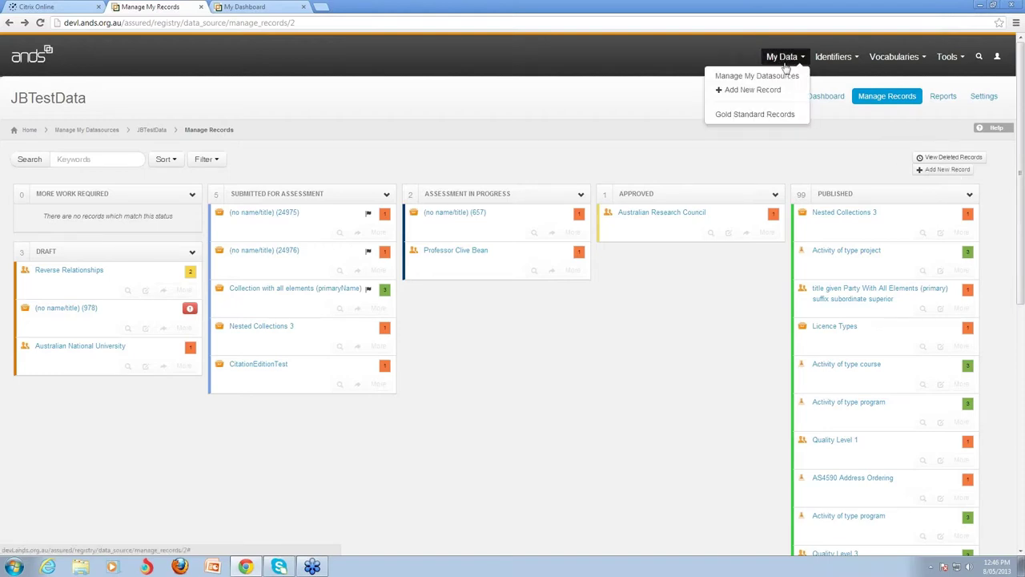
{"action": "left_click", "coordinate": [753, 90]}
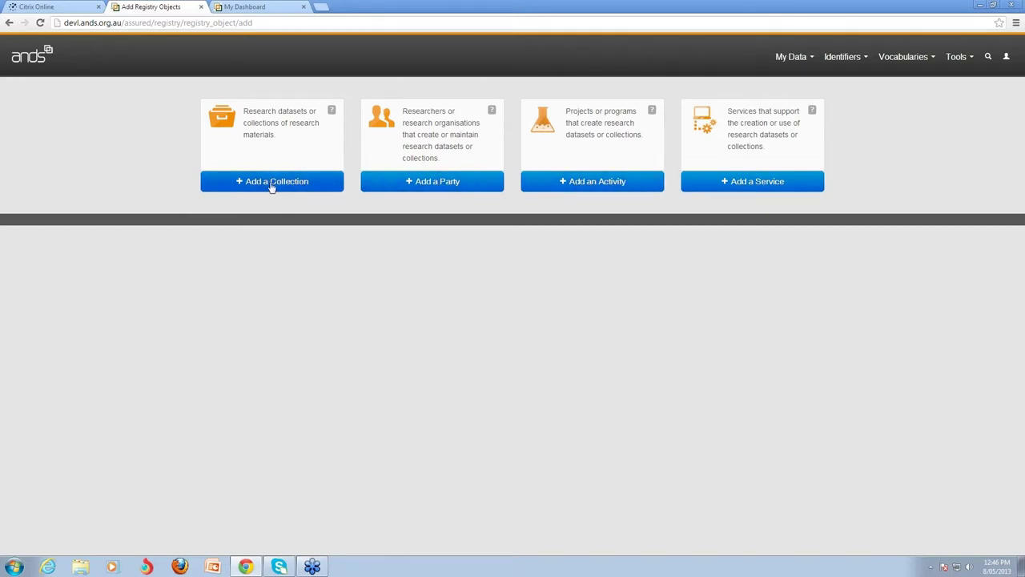
{"action": "left_click", "coordinate": [251, 183]}
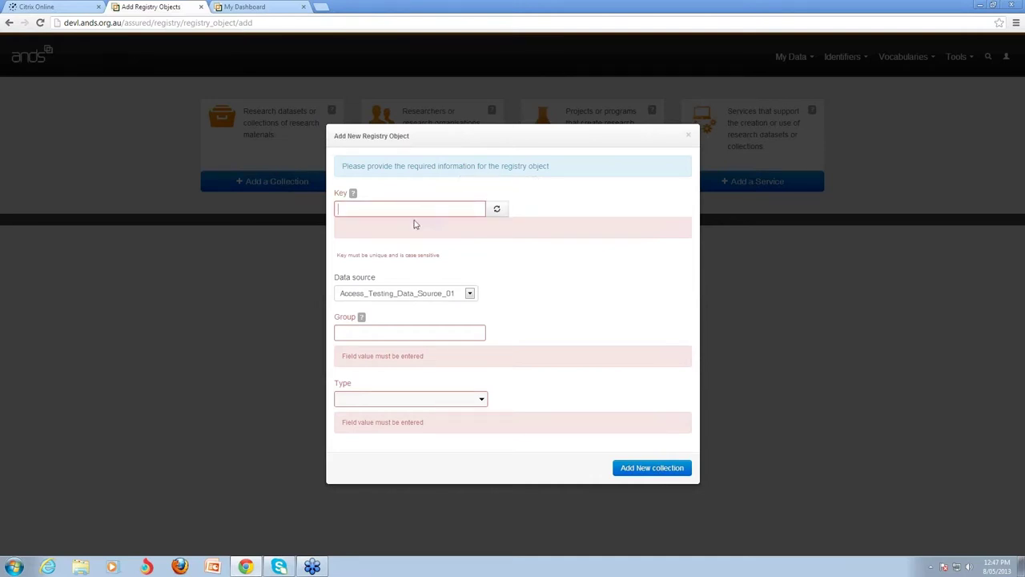
- Generate a random key, with data source JBTestData, group Jbgroup and type catalogueOrIndex
{"action": "left_click", "coordinate": [497, 211]}
{"action": "left_click", "coordinate": [454, 208]}
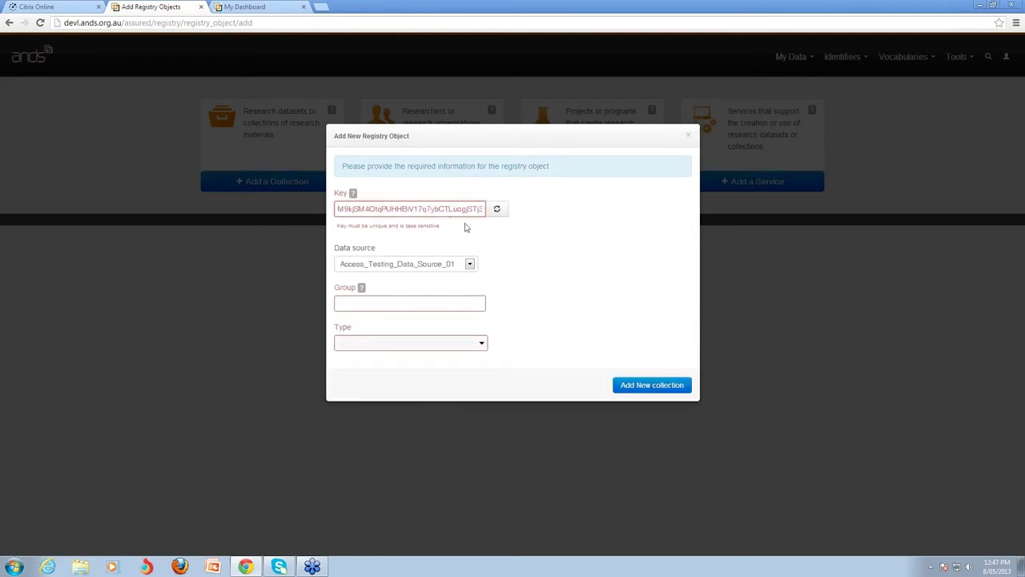
{"action": "left_click", "coordinate": [469, 266]}
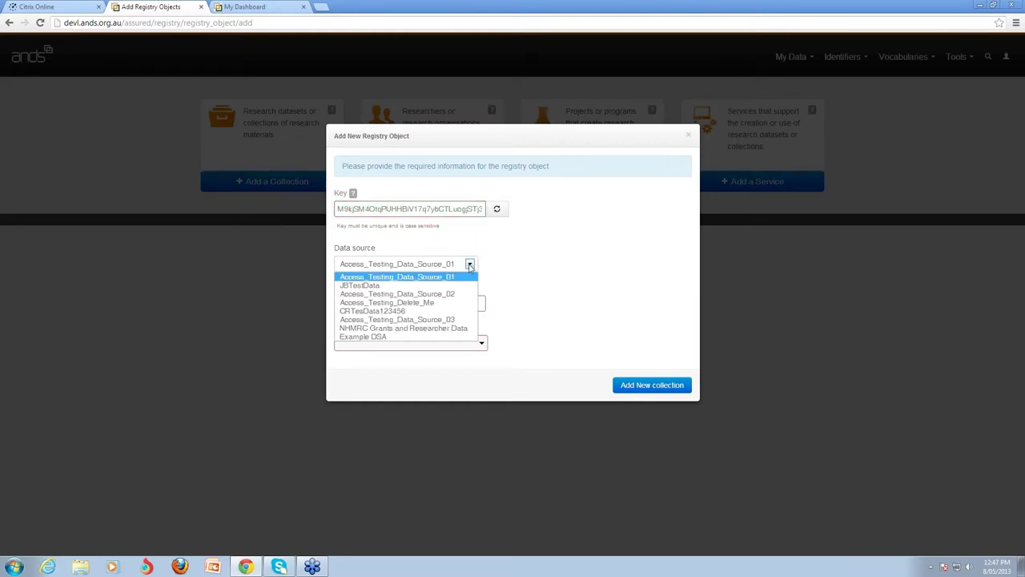
{"action": "left_click", "coordinate": [383, 287]}
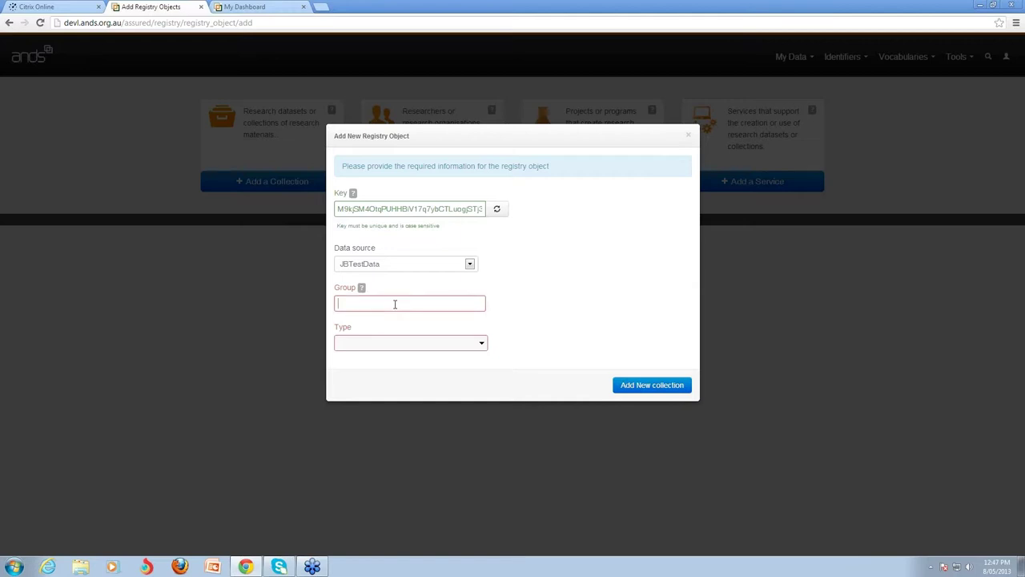
{"action": "left_click", "coordinate": [395, 305]}
{"action": "type", "text": "Jbgroup"}
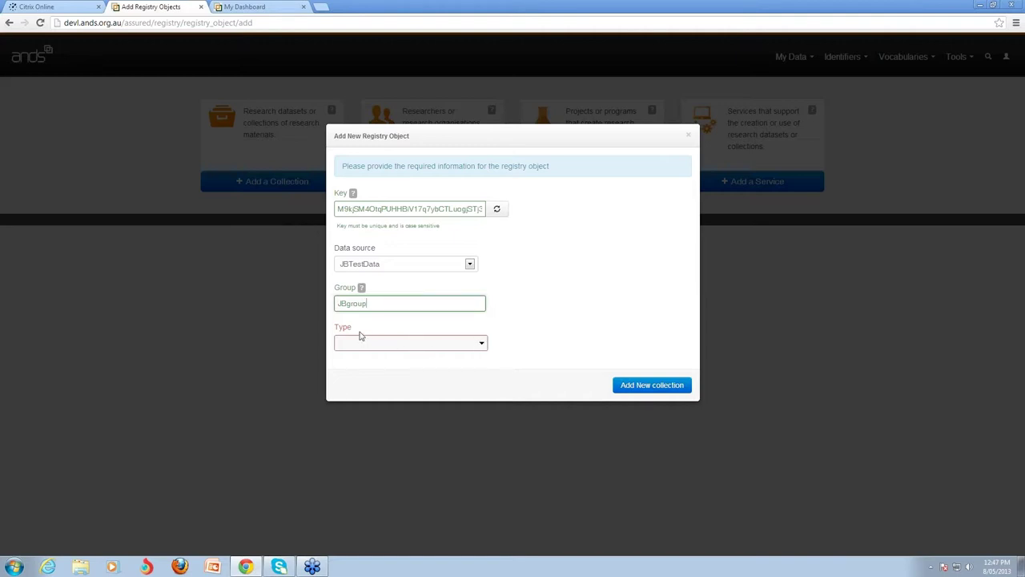
{"action": "left_click", "coordinate": [512, 345]}
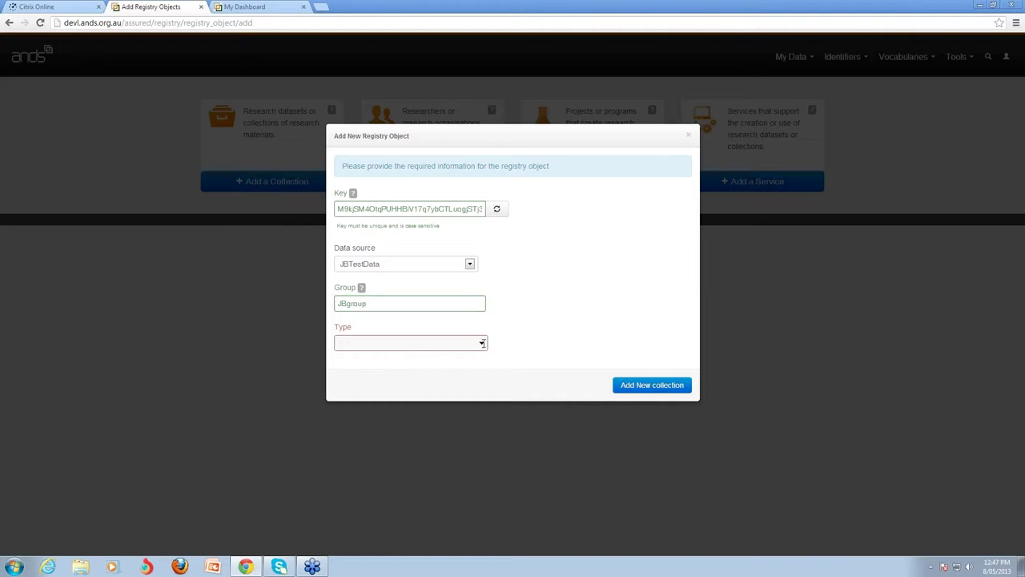
{"action": "left_click", "coordinate": [483, 343]}
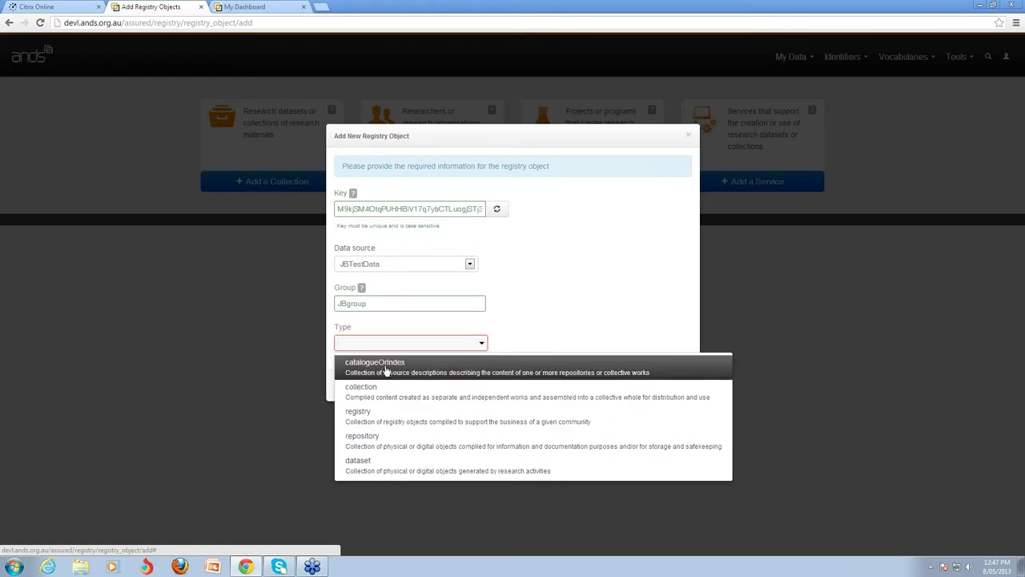
{"action": "left_click", "coordinate": [386, 370]}
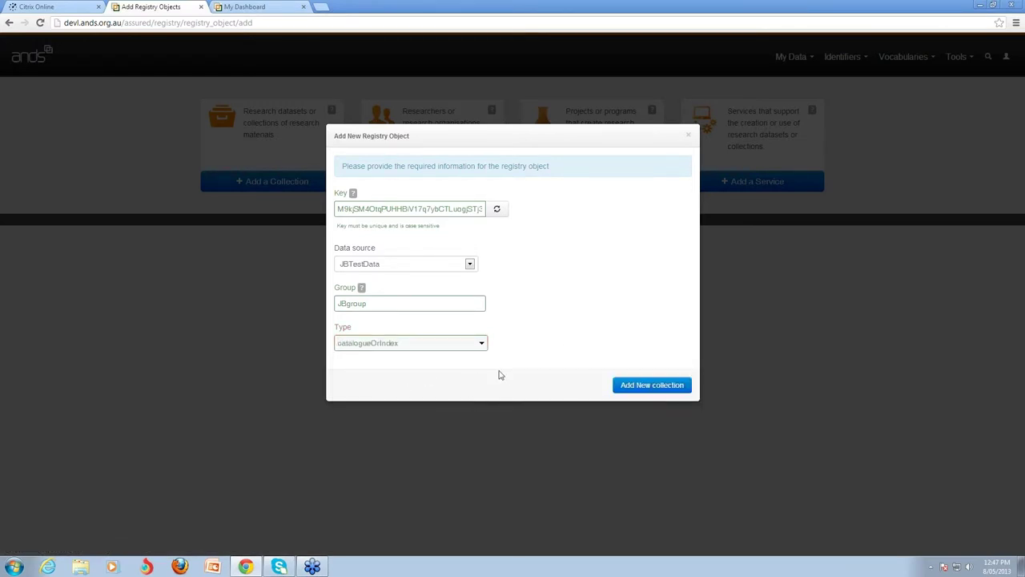
- Create the collection as record 24980 and go to its Names section
{"action": "left_click", "coordinate": [660, 386]}
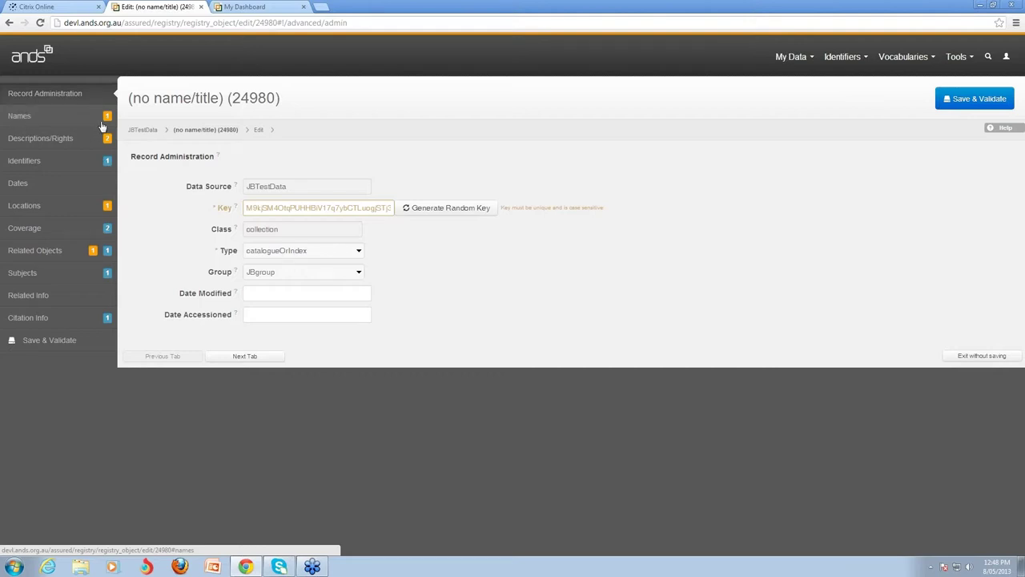
{"action": "left_click", "coordinate": [64, 119]}
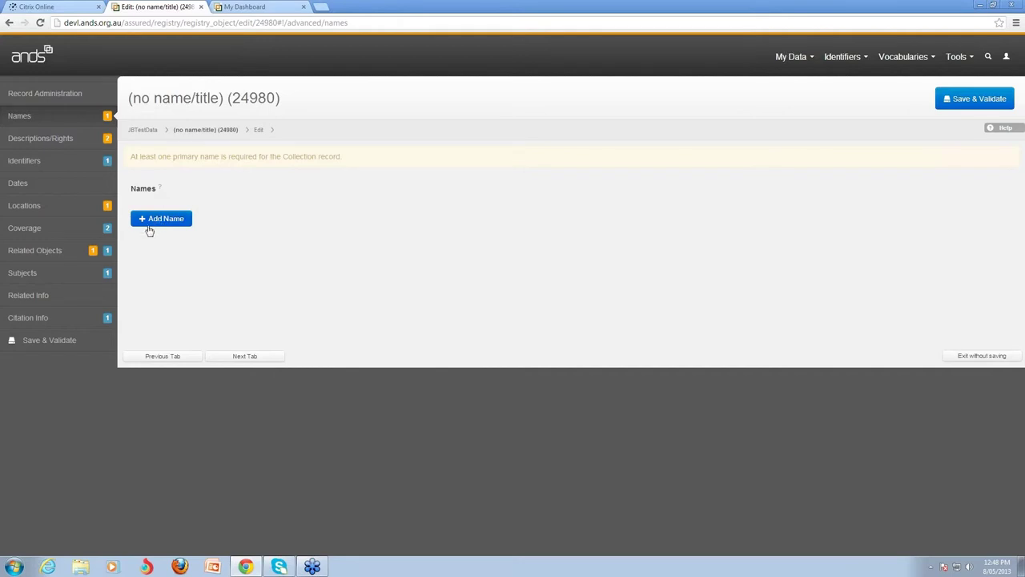
- Add three empty name entries to record 24980, then delete one so two remain
{"action": "left_click", "coordinate": [152, 220]}
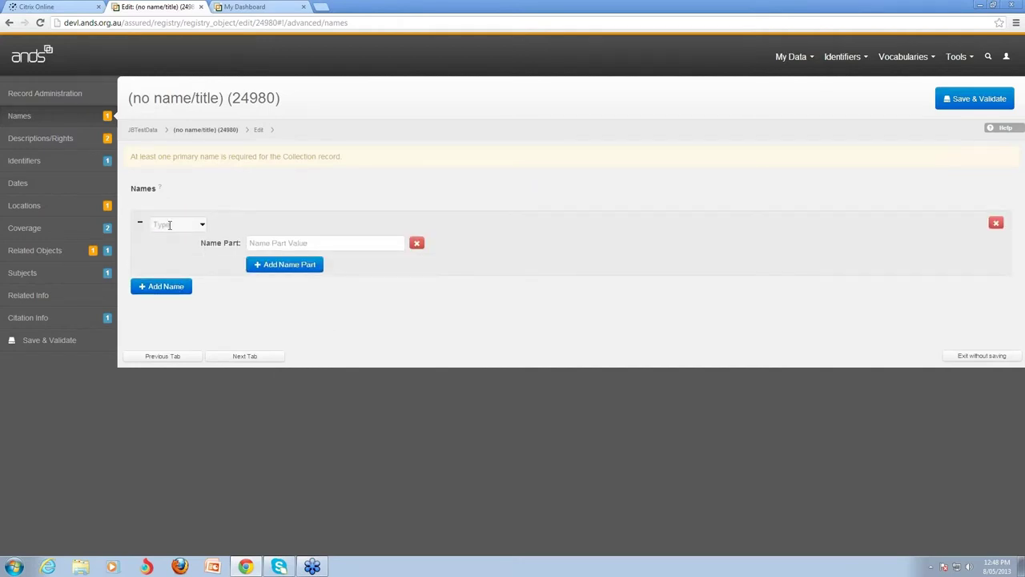
{"action": "left_click", "coordinate": [203, 226]}
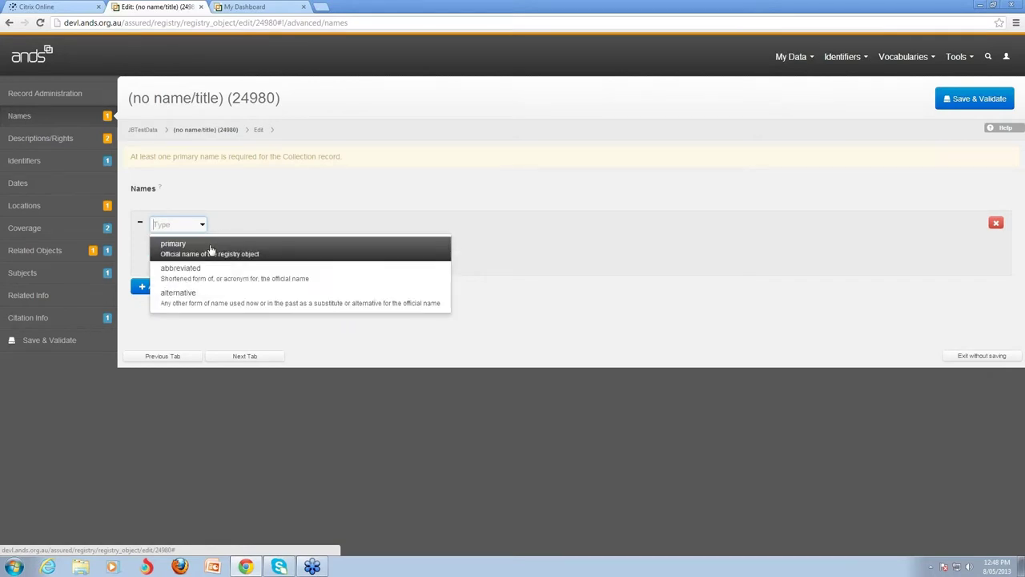
{"action": "left_click", "coordinate": [264, 195]}
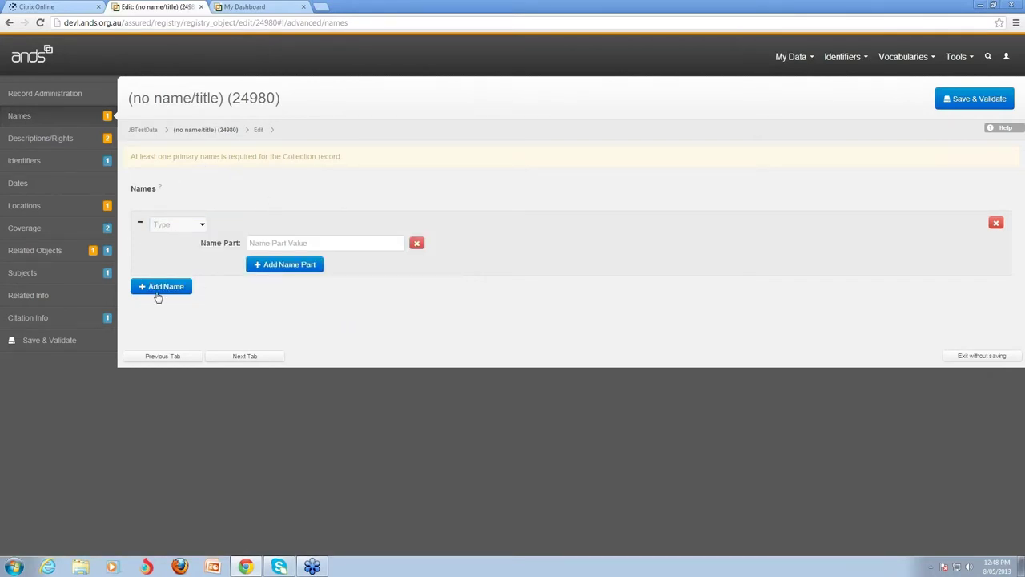
{"action": "left_click", "coordinate": [160, 286]}
{"action": "left_click", "coordinate": [161, 354]}
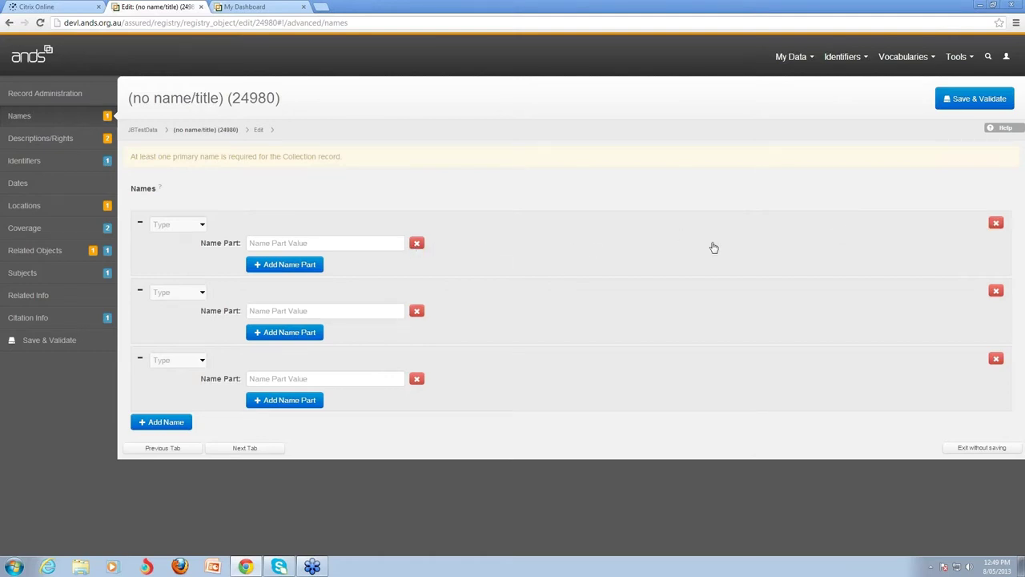
{"action": "left_click", "coordinate": [996, 223]}
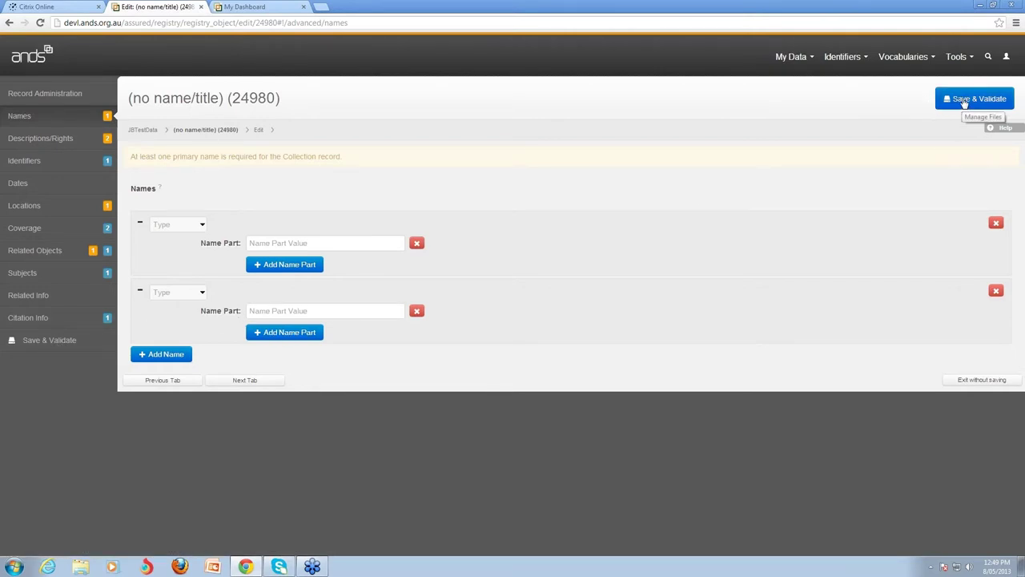
- Save record 24980 as a draft with Save & Validate and return to its flagged names
{"action": "left_click", "coordinate": [939, 103]}
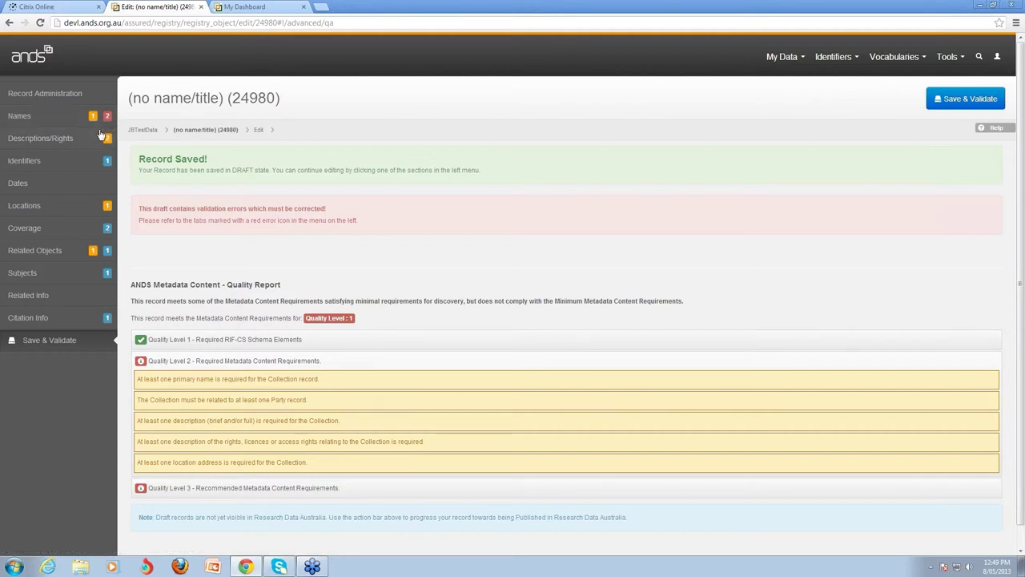
{"action": "left_click", "coordinate": [69, 122]}
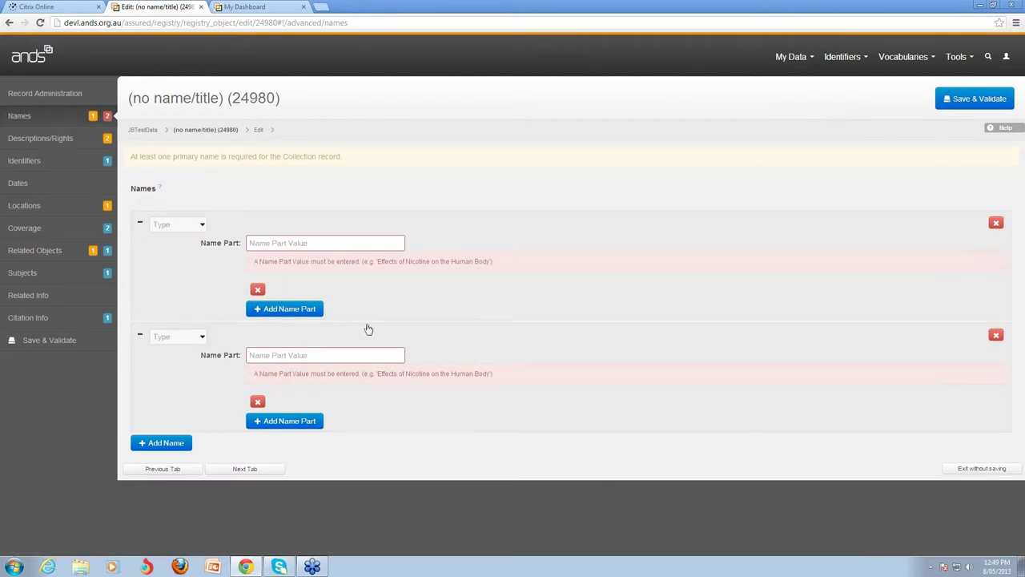
- Make the first name primary as 'JB Tes', delete the empty second name, and save & validate
{"action": "left_click", "coordinate": [202, 226]}
{"action": "left_click", "coordinate": [189, 249]}
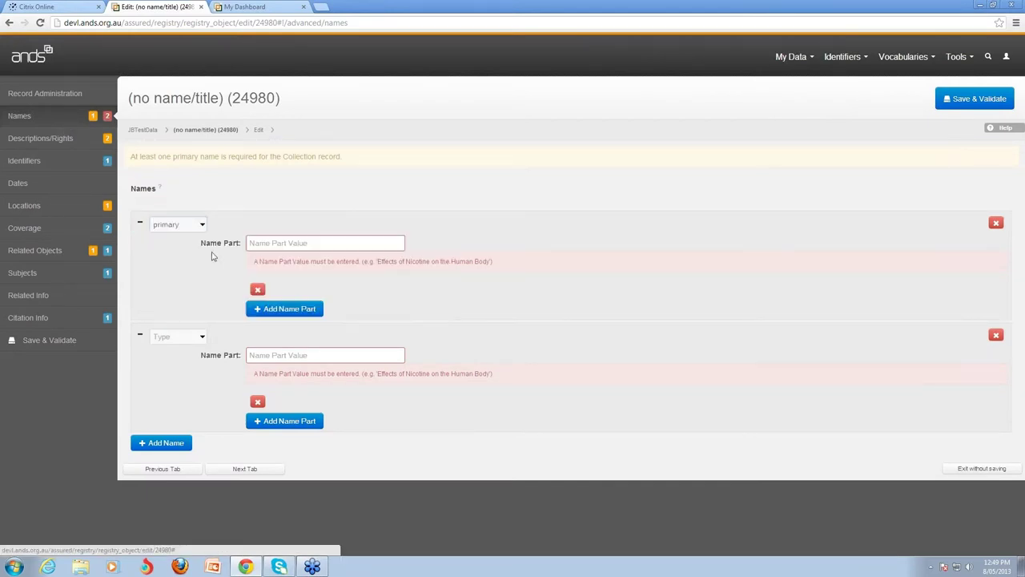
{"action": "type", "text": "JB Test"}
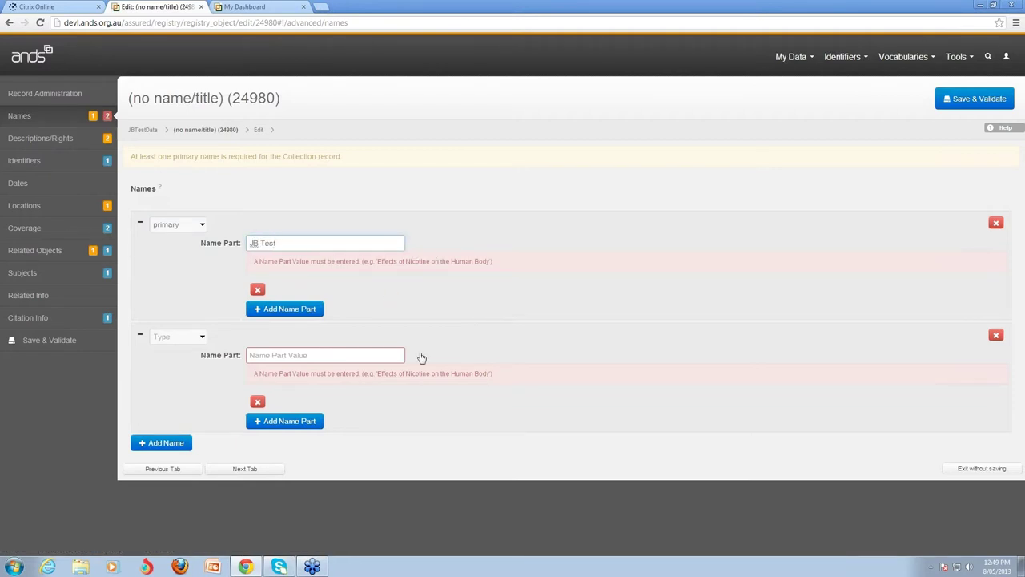
{"action": "left_click", "coordinate": [995, 335]}
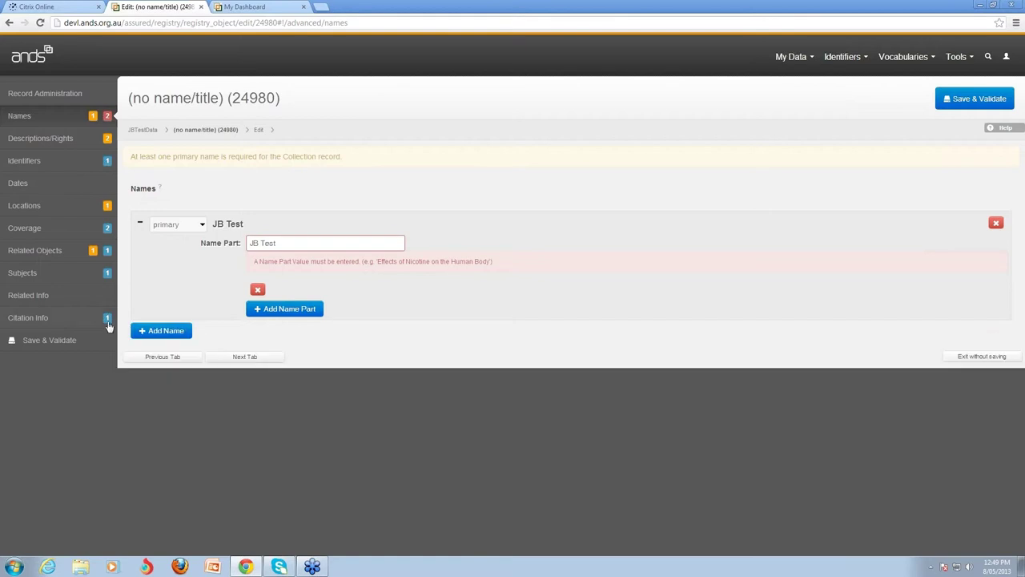
{"action": "left_click", "coordinate": [74, 341]}
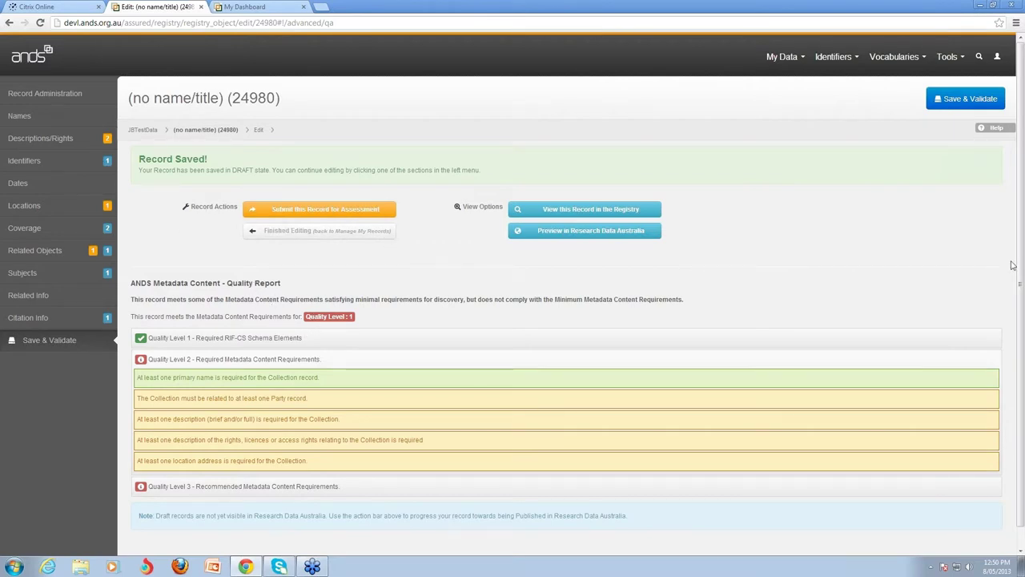
- Review the Party record requirement in the quality report and collapse the Quality Level 2 section
{"action": "left_click_drag", "start_coordinate": [1022, 259], "coordinate": [1023, 277]}
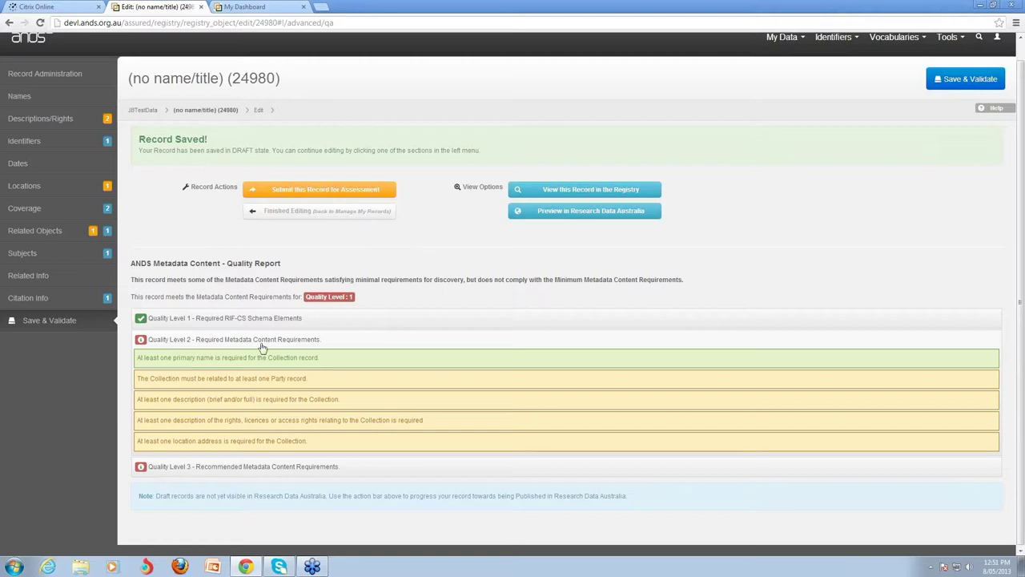
{"action": "left_click_drag", "start_coordinate": [311, 380], "coordinate": [137, 382]}
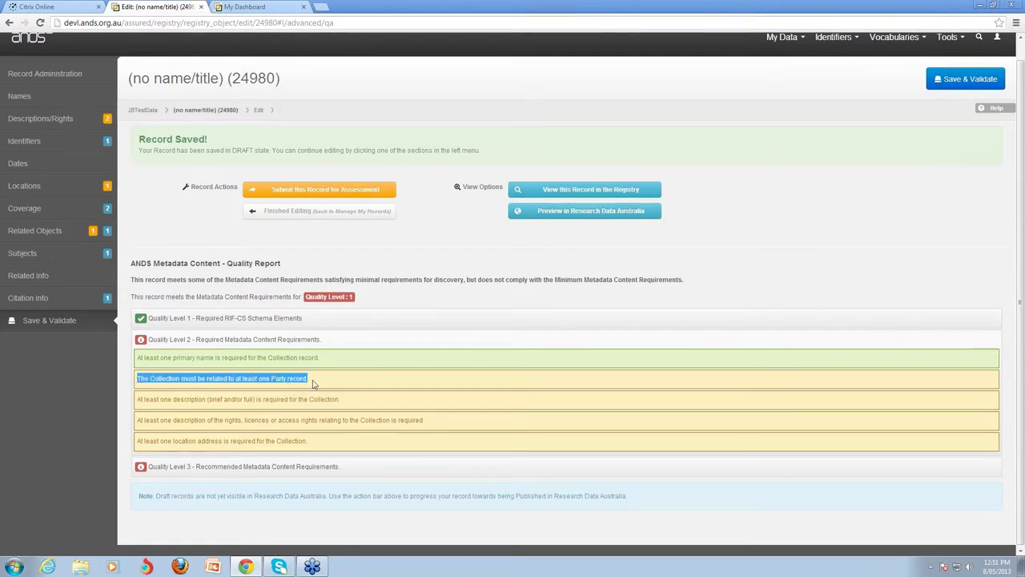
{"action": "left_click", "coordinate": [268, 393]}
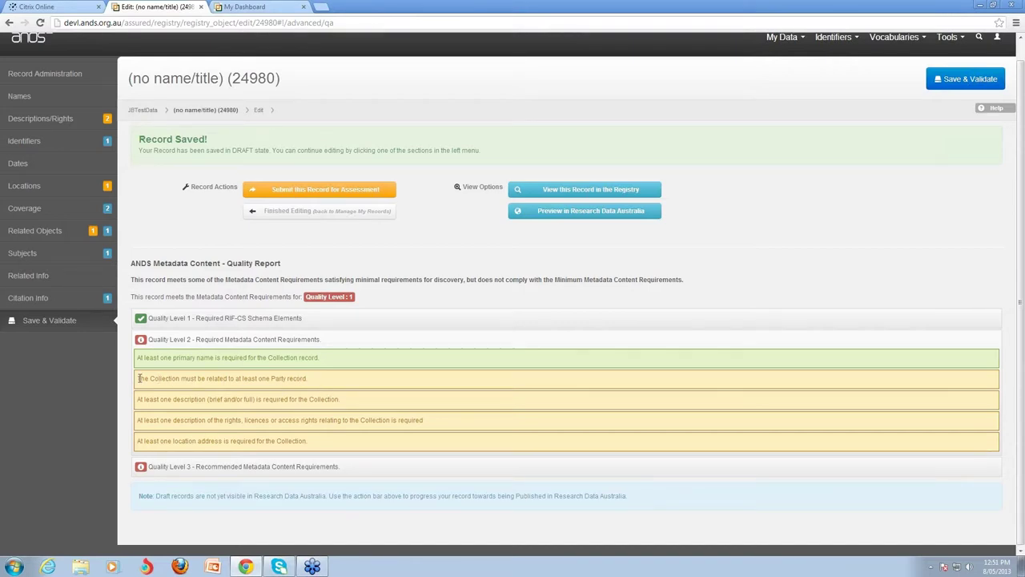
{"action": "scroll", "coordinate": [336, 381], "scroll_direction": "up", "scroll_amount": 1}
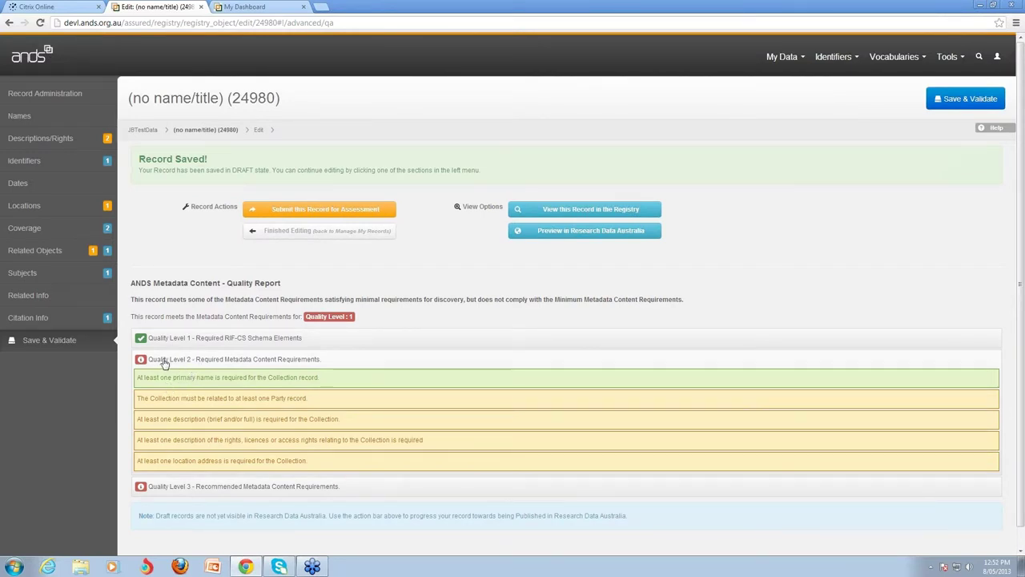
{"action": "left_click", "coordinate": [163, 361]}
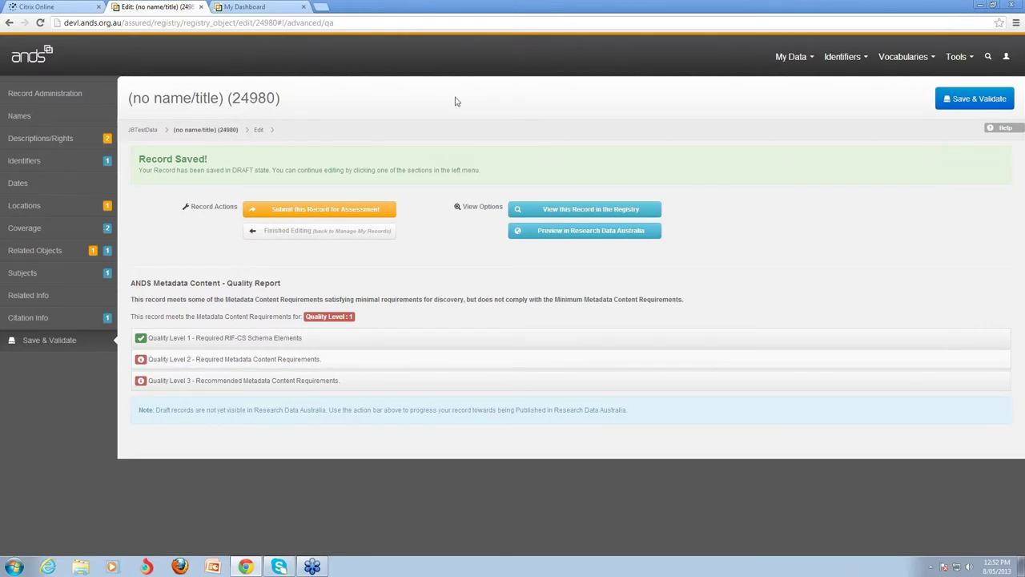
{"action": "left_click", "coordinate": [842, 60]}
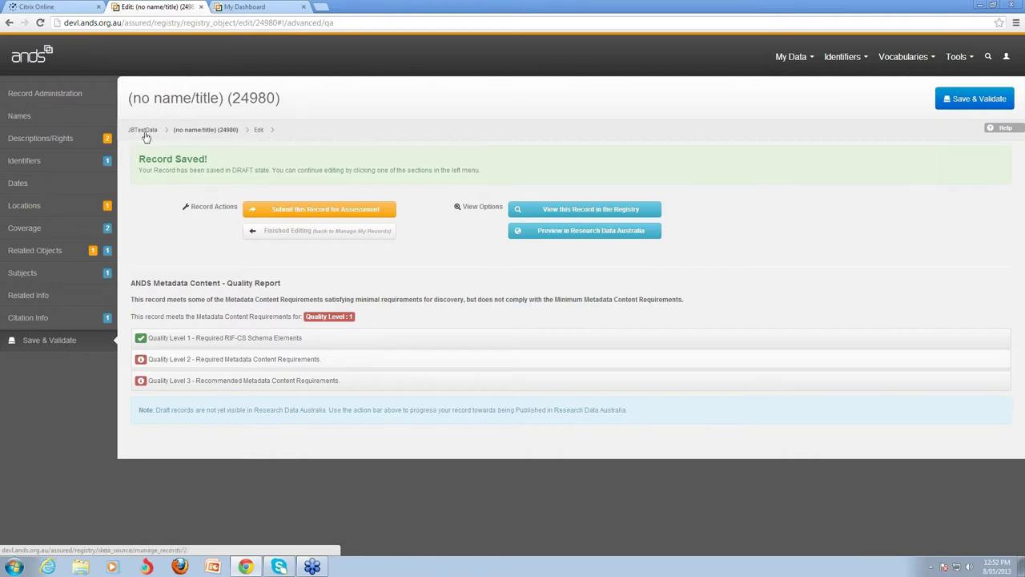
- From the JBTestData overview, view Nested Collections 3, then preview Reverse Relationships (ID 24979) in Research Data Australia
{"action": "left_click", "coordinate": [141, 130]}
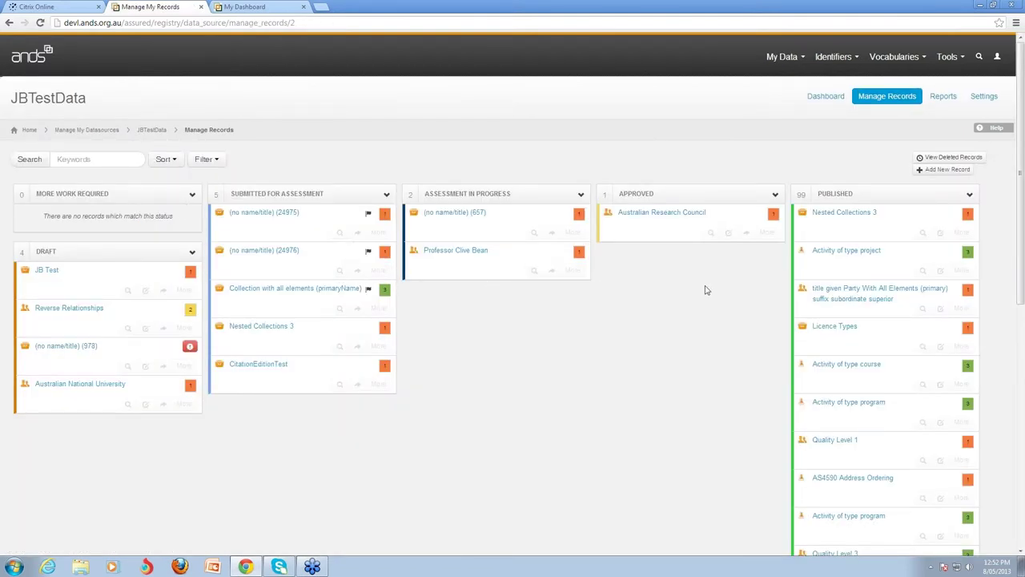
{"action": "left_click", "coordinate": [923, 233]}
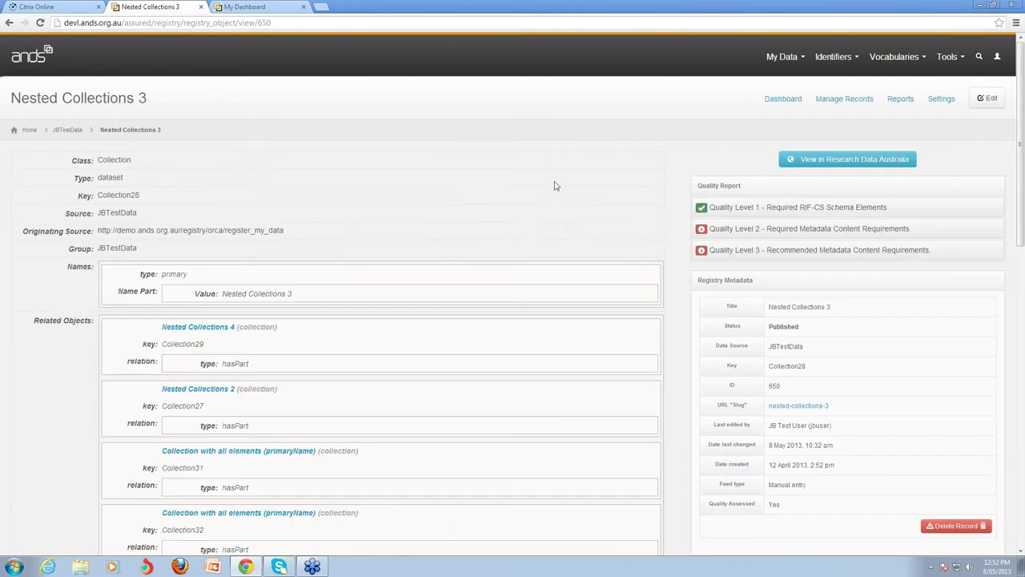
{"action": "left_click", "coordinate": [68, 130]}
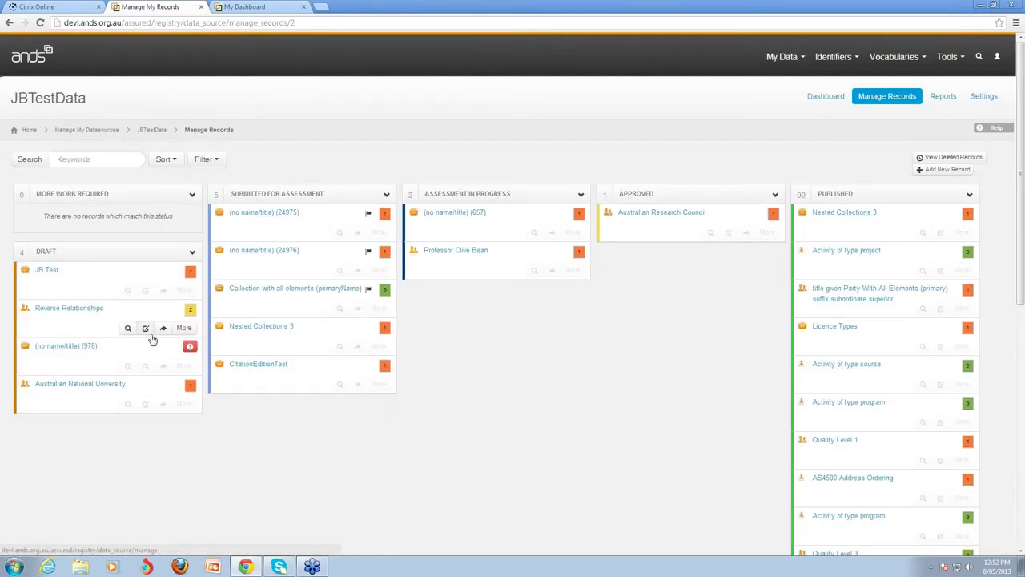
{"action": "left_click", "coordinate": [128, 329]}
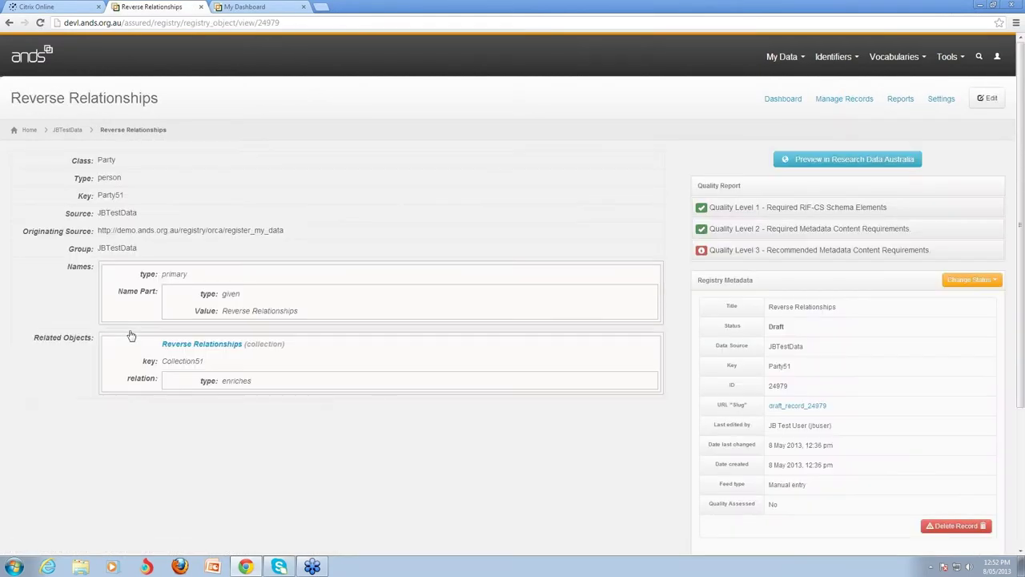
{"action": "left_click", "coordinate": [837, 159]}
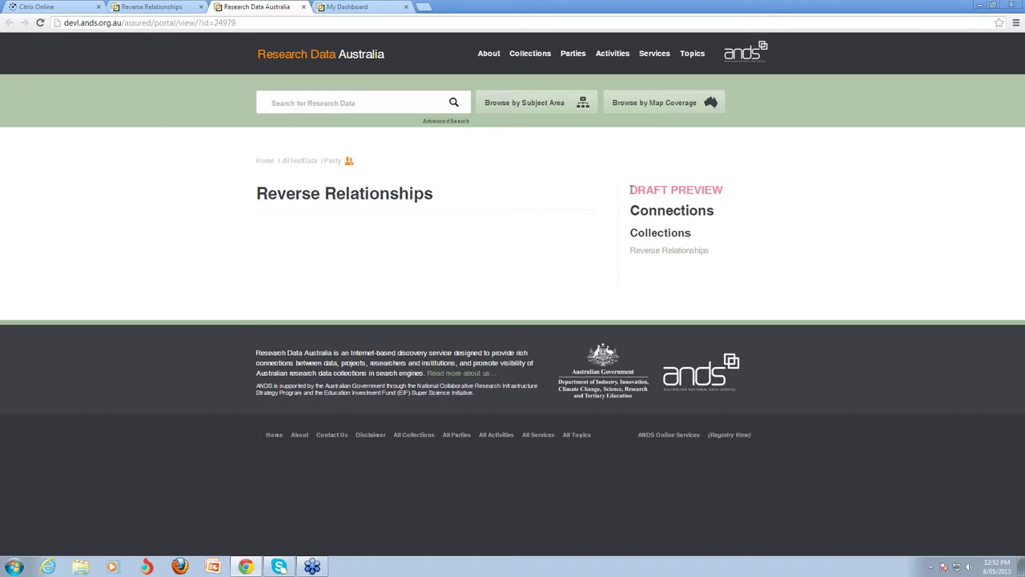
- Highlight the DRAFT PREVIEW label, then switch back to the Reverse Relationships registry page
{"action": "left_click_drag", "start_coordinate": [630, 189], "coordinate": [725, 192]}
{"action": "left_click", "coordinate": [724, 193]}
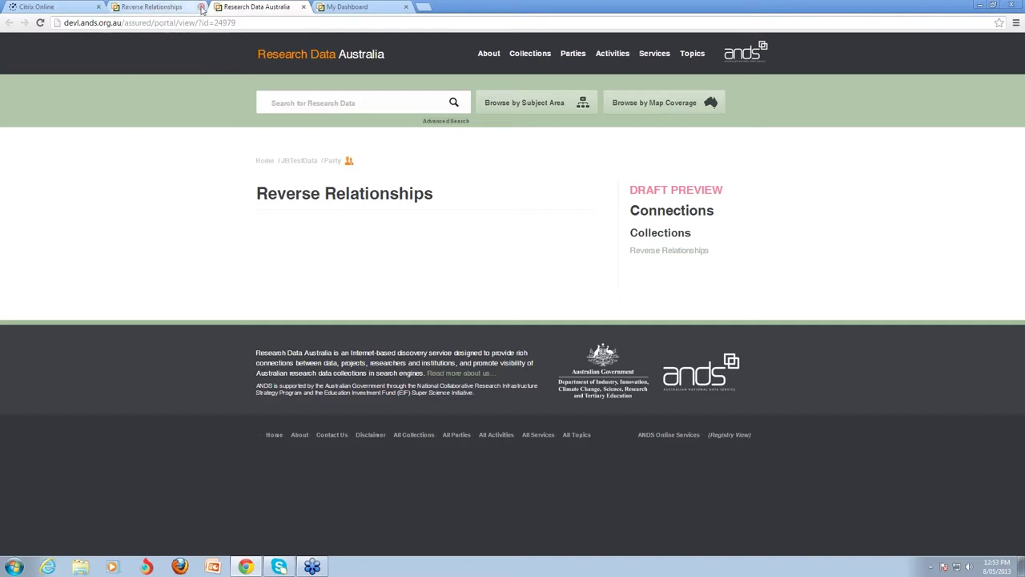
{"action": "left_click", "coordinate": [163, 7]}
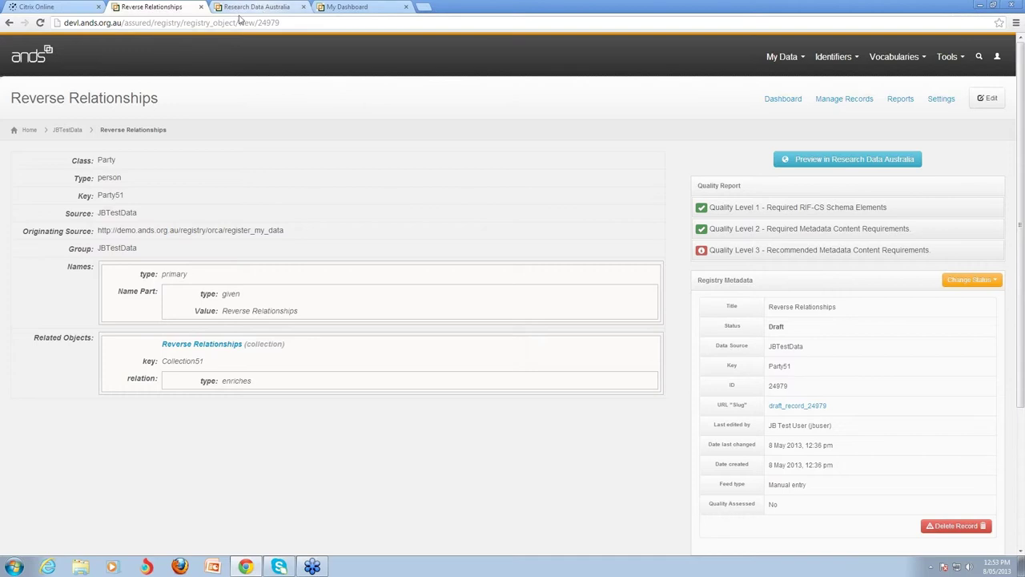
- From the My Dashboard tab, go to Identifiers > My Digital Object Identifiers (DOI) to reach the DOI Query Tool
{"action": "left_click", "coordinate": [346, 6]}
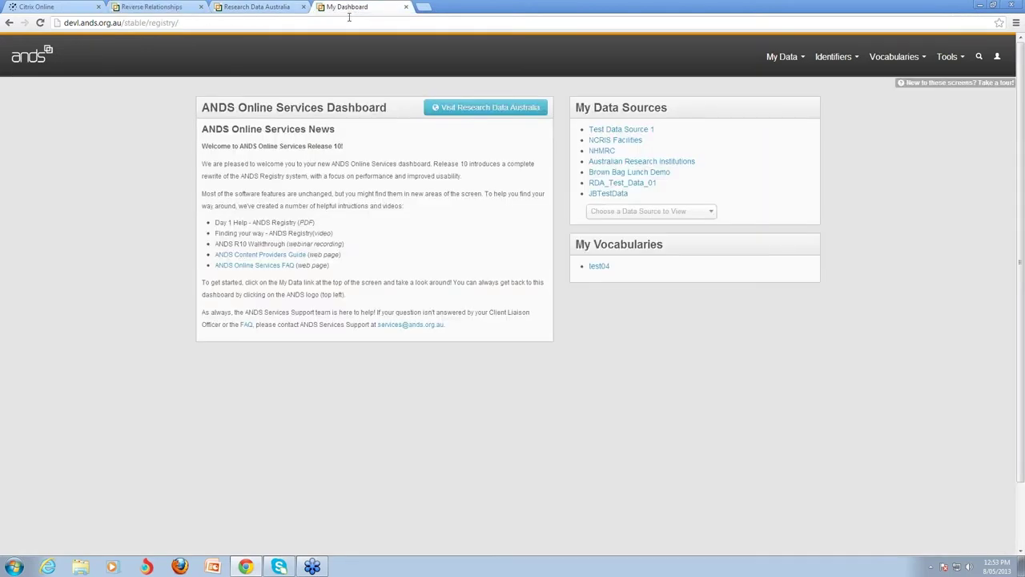
{"action": "left_click", "coordinate": [947, 60]}
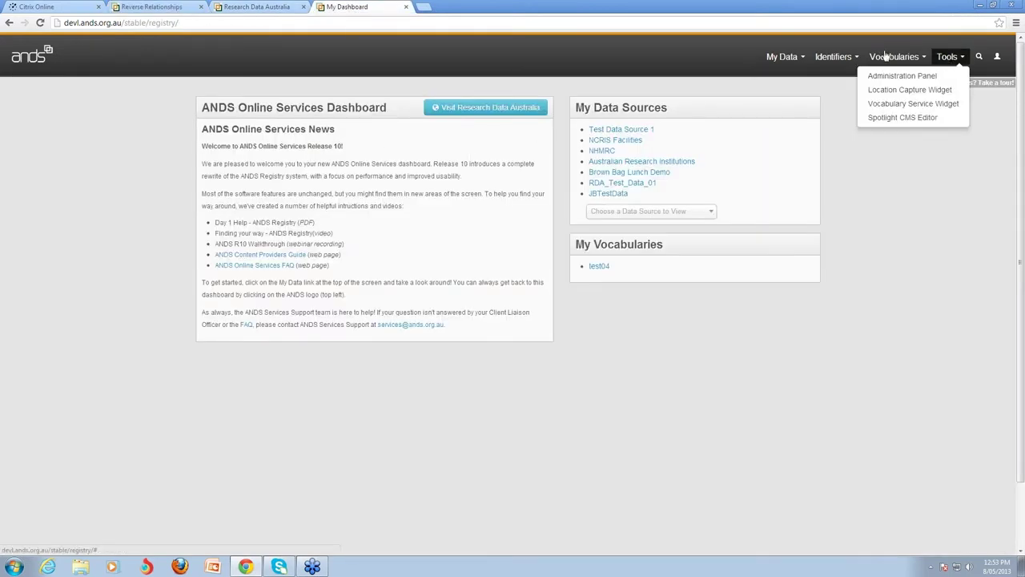
{"action": "left_click", "coordinate": [825, 60]}
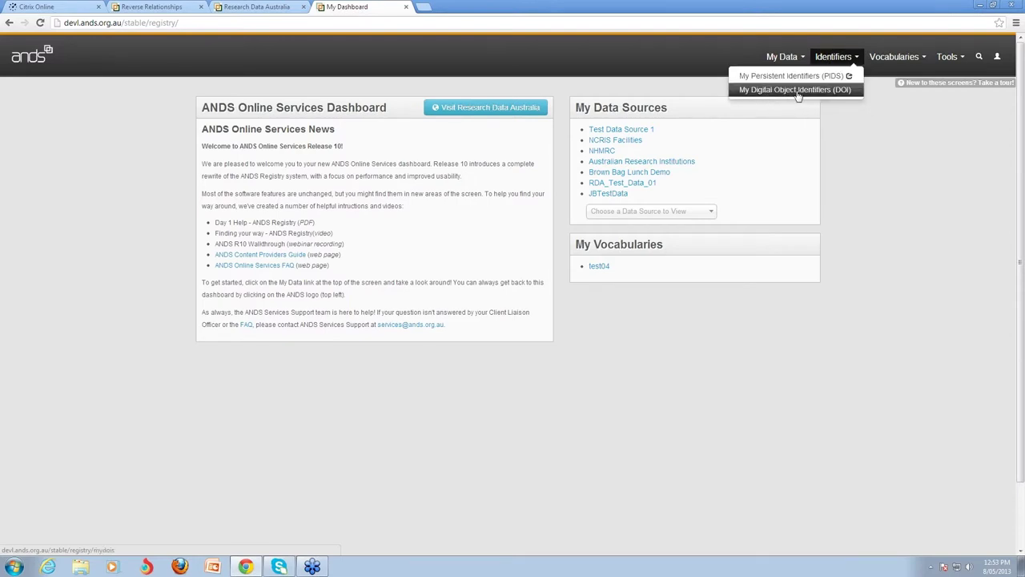
{"action": "left_click", "coordinate": [798, 90]}
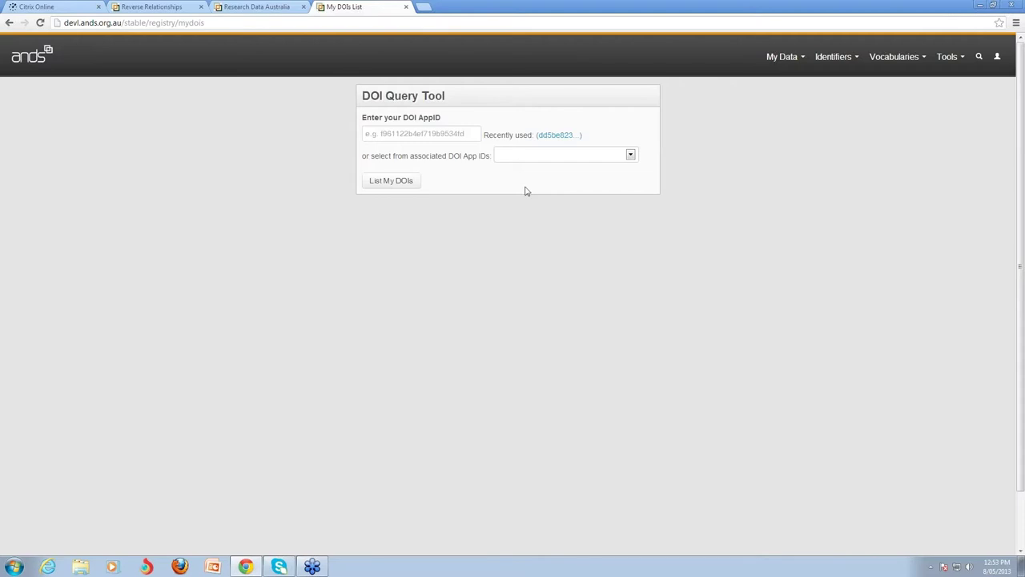
- Select the second associated App ID (ANDS R10 Testing) and list its three DOIs
{"action": "left_click", "coordinate": [631, 156]}
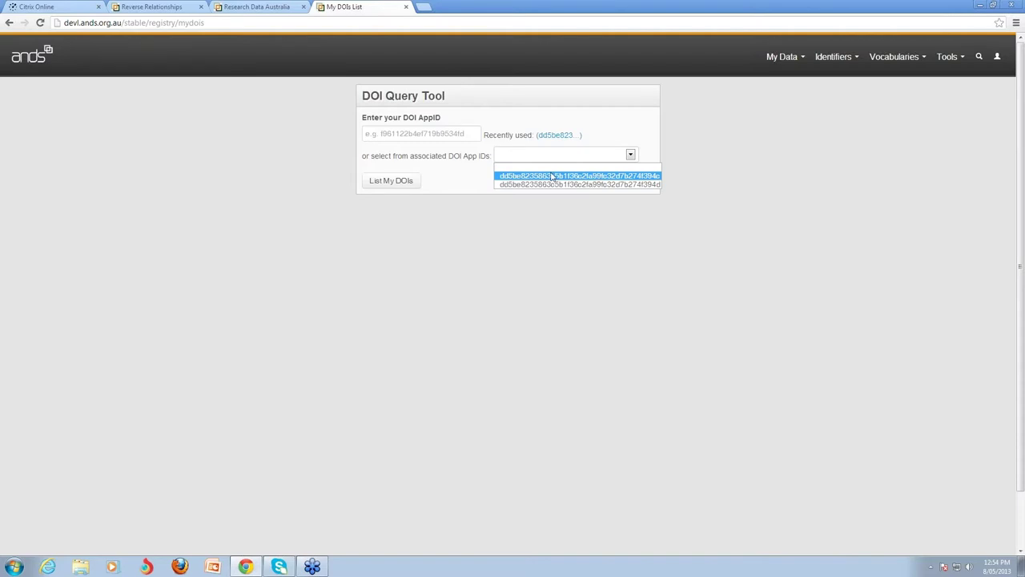
{"action": "left_click", "coordinate": [479, 189]}
{"action": "left_click", "coordinate": [630, 156]}
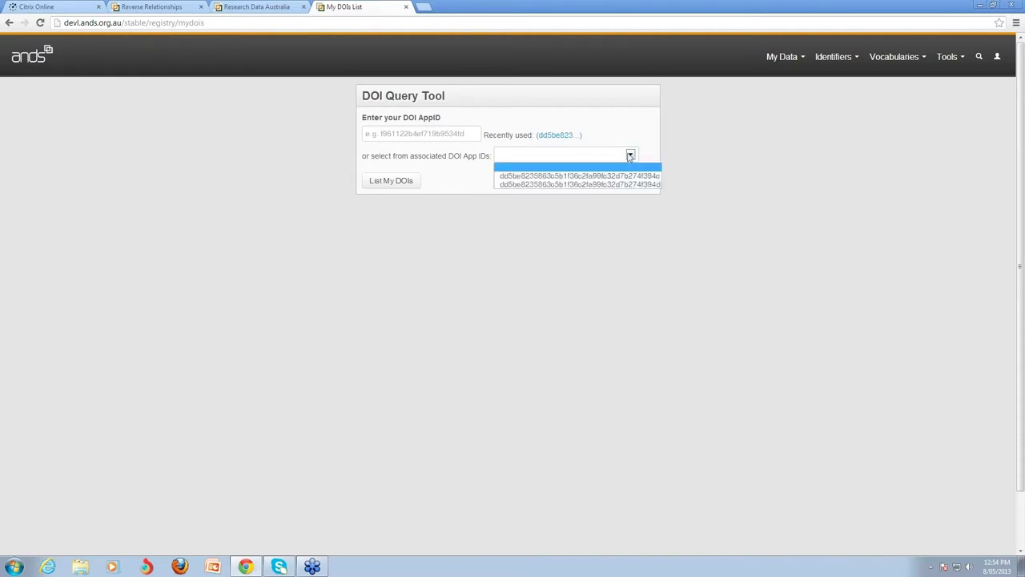
{"action": "left_click", "coordinate": [641, 184]}
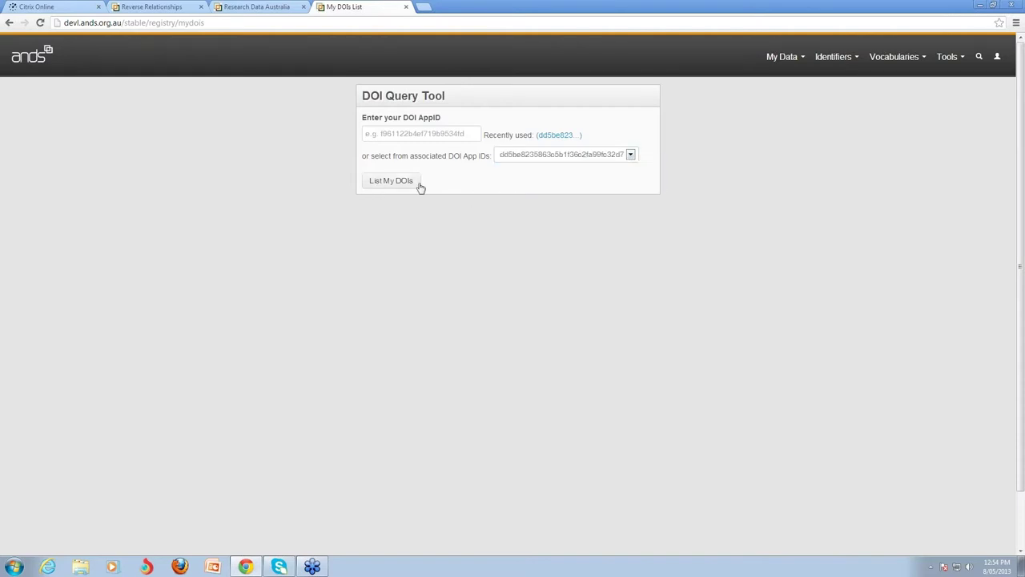
{"action": "left_click", "coordinate": [388, 181]}
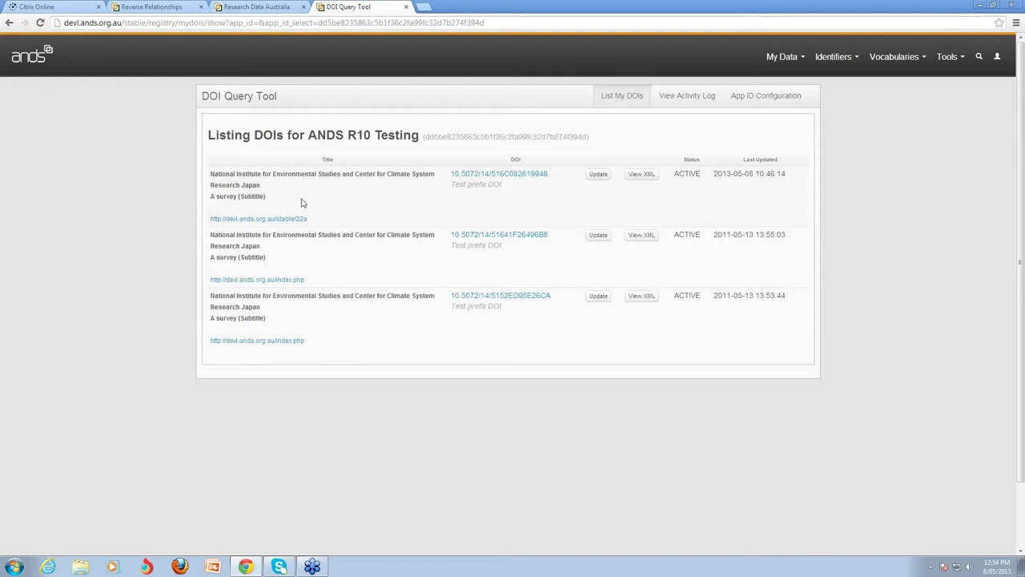
{"action": "left_click", "coordinate": [598, 176]}
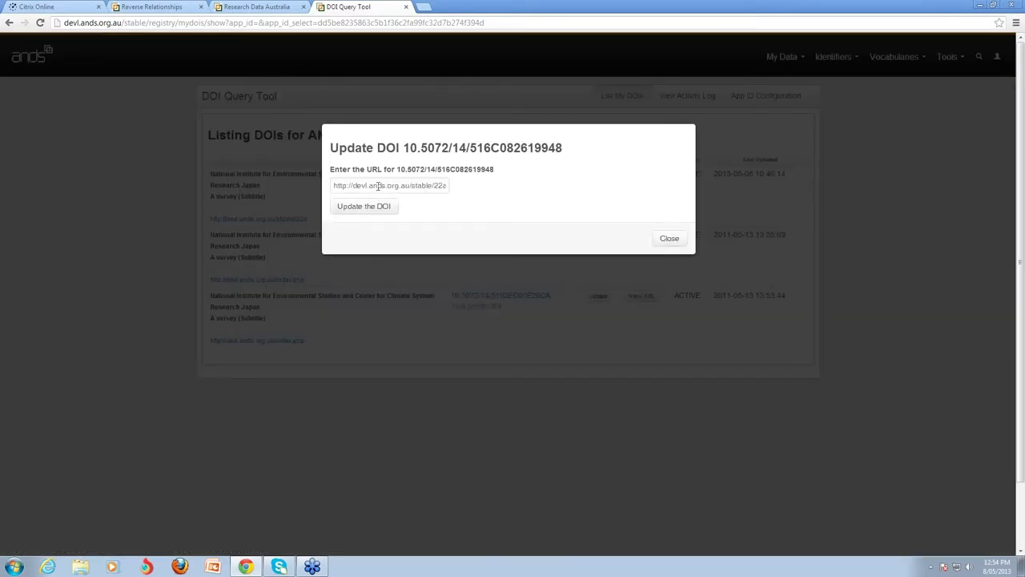
{"action": "left_click", "coordinate": [410, 185]}
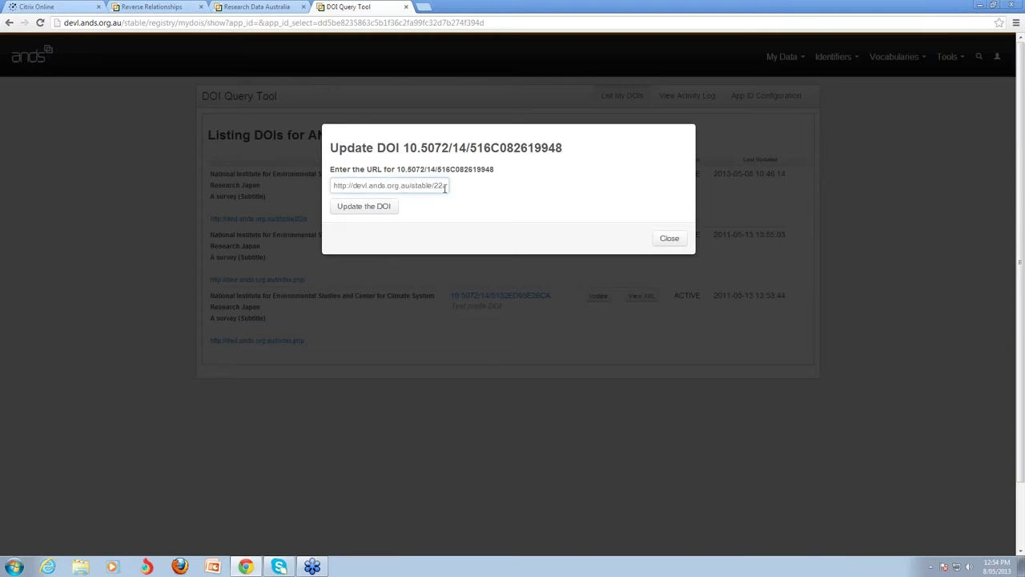
{"action": "left_click_drag", "start_coordinate": [445, 185], "coordinate": [463, 193]}
{"action": "type", "text": "4444"}
{"action": "left_click", "coordinate": [382, 210]}
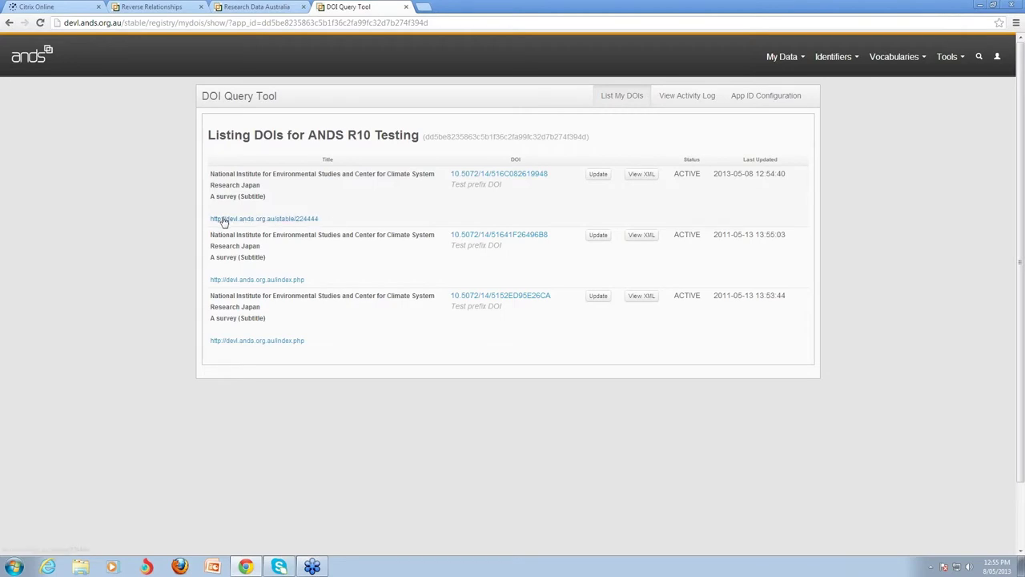
{"action": "left_click", "coordinate": [748, 97]}
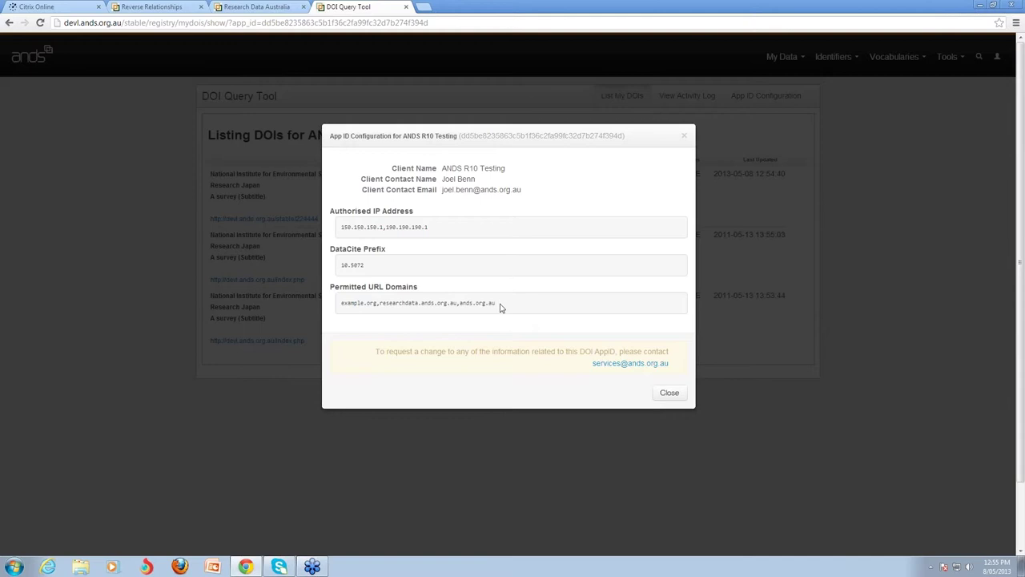
{"action": "left_click", "coordinate": [674, 400]}
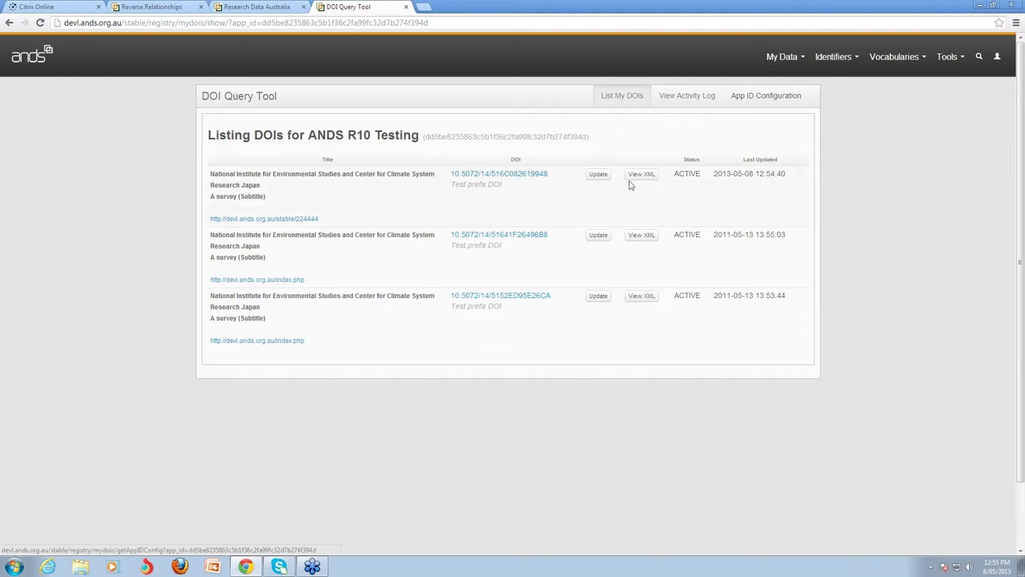
{"action": "left_click", "coordinate": [779, 58]}
- Visit the data sources management page, return to the dashboard, and open Research Data Australia in a new tab
{"action": "left_click", "coordinate": [637, 62]}
{"action": "left_click", "coordinate": [785, 56]}
{"action": "left_click", "coordinate": [753, 76]}
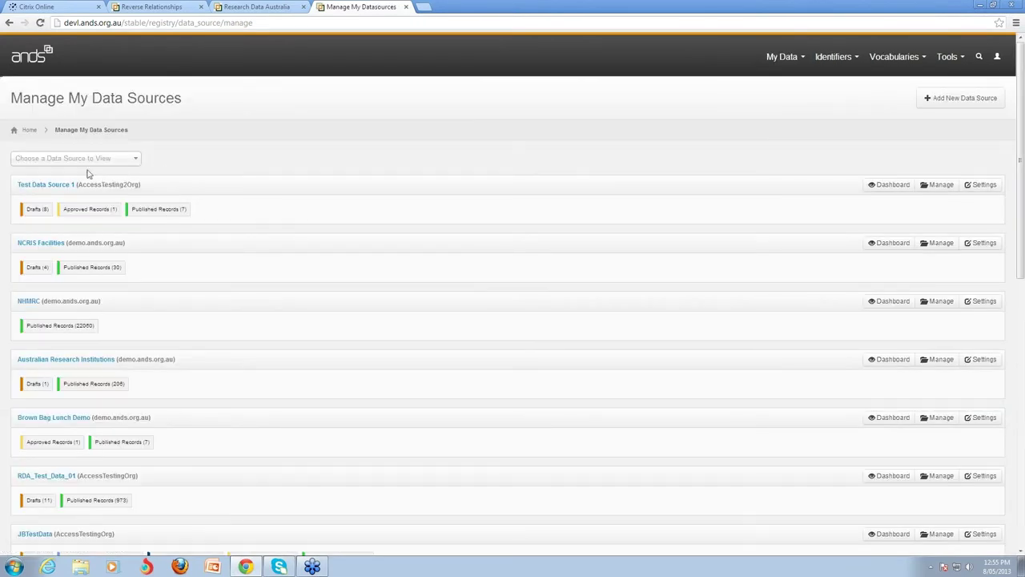
{"action": "left_click", "coordinate": [34, 58]}
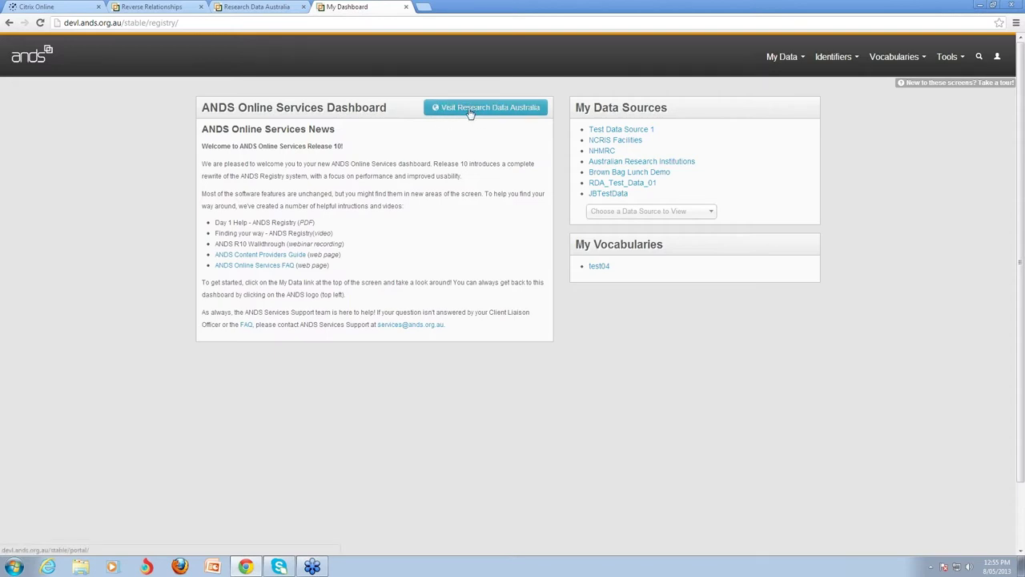
{"action": "left_click", "coordinate": [470, 109]}
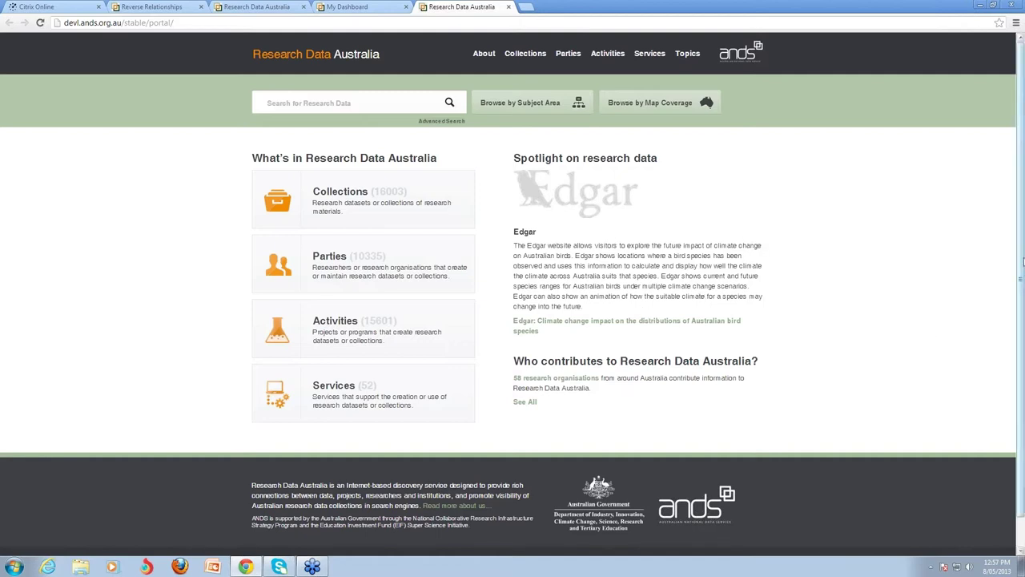
{"action": "scroll", "coordinate": [1020, 268], "scroll_direction": "down", "scroll_amount": 1}
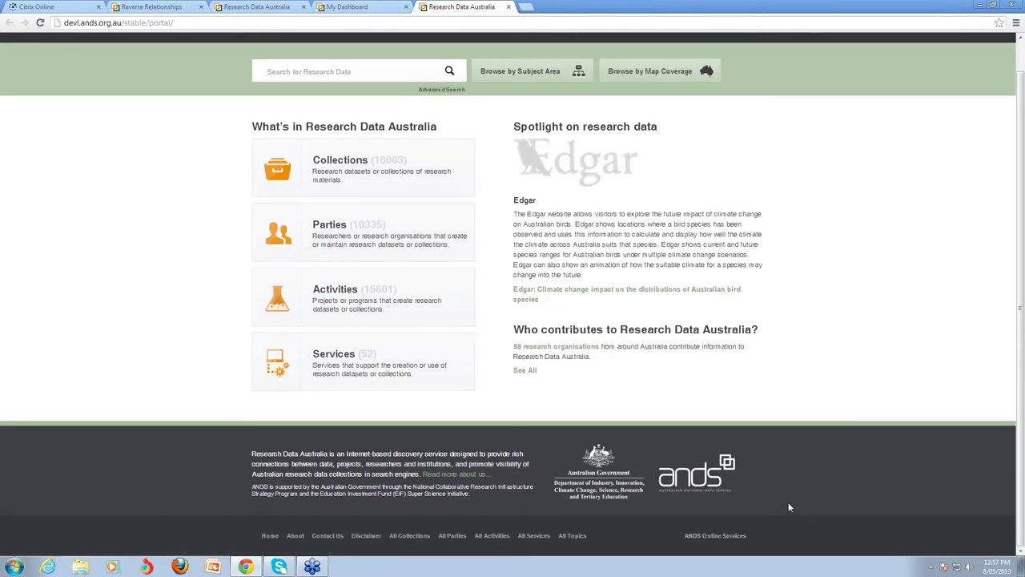
{"action": "scroll", "coordinate": [1022, 293], "scroll_direction": "up", "scroll_amount": 1}
{"action": "scroll", "coordinate": [1022, 292], "scroll_direction": "down", "scroll_amount": 1}
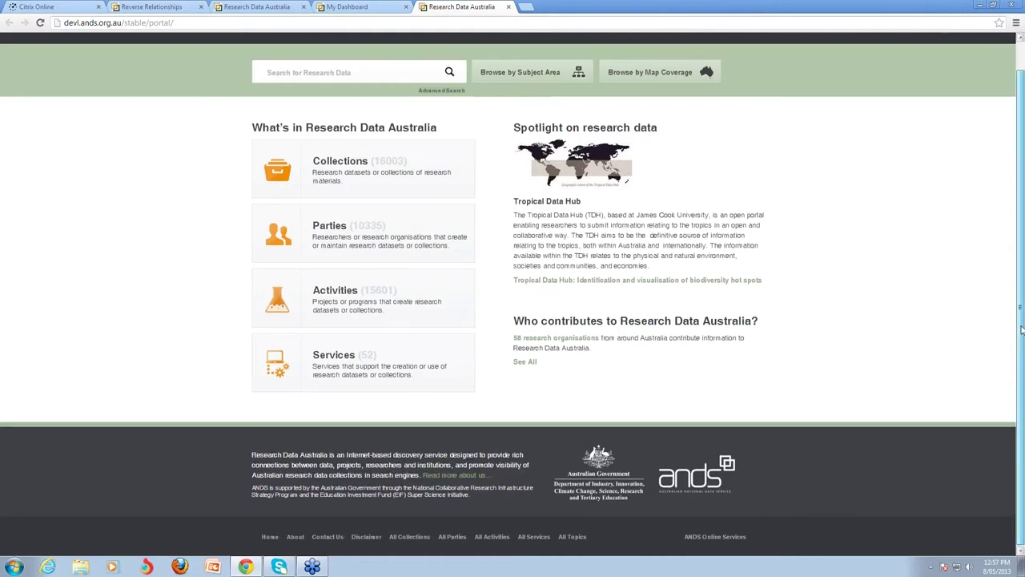
{"action": "scroll", "coordinate": [1021, 274], "scroll_direction": "up", "scroll_amount": 1}
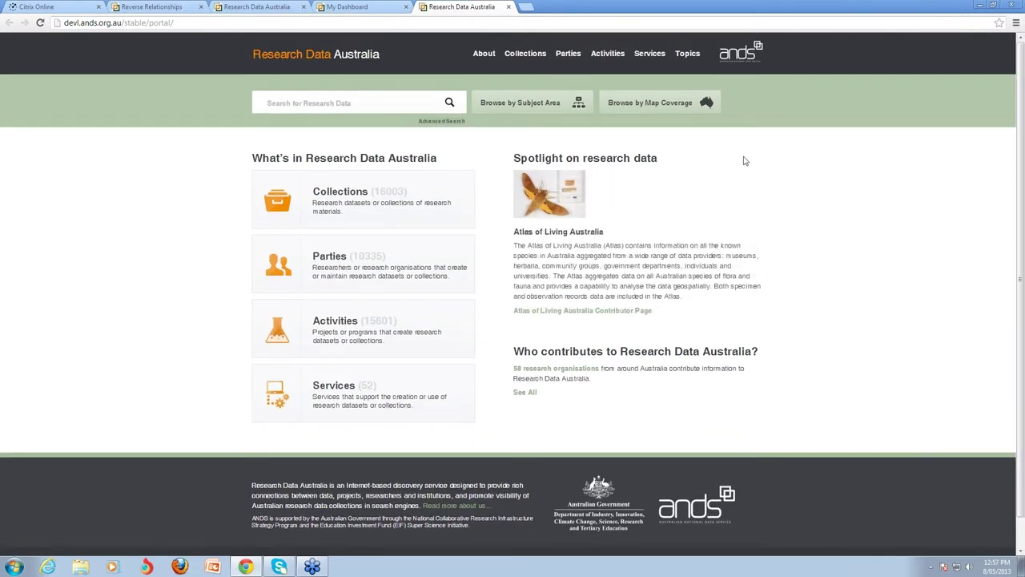
- Centre and zoom the coverage map on Australia, then draw a search rectangle over South Australia
{"action": "left_click", "coordinate": [629, 105]}
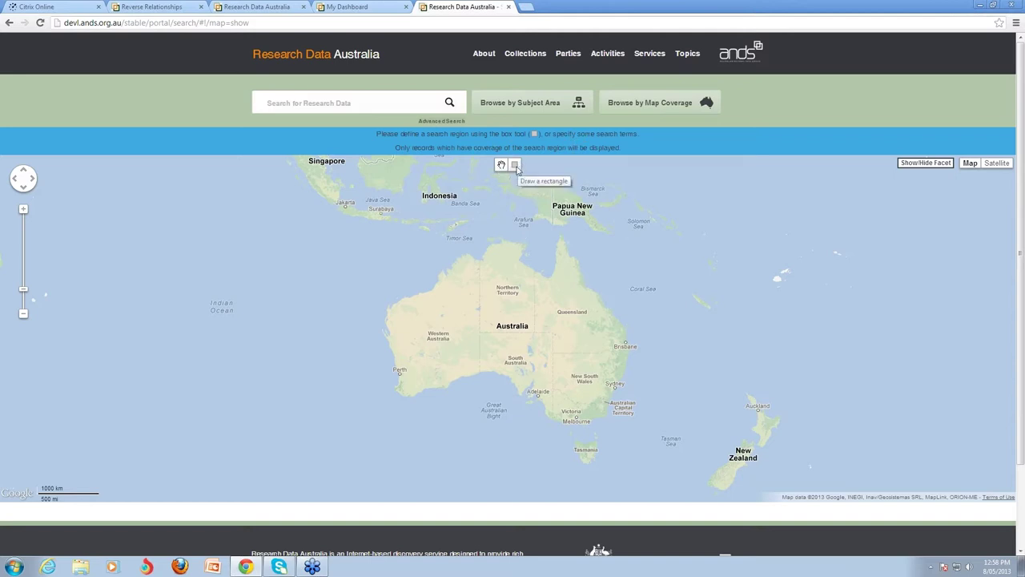
{"action": "mouse_move", "coordinate": [555, 252]}
{"action": "left_mouse_down"}
{"action": "mouse_move", "coordinate": [482, 250]}
{"action": "mouse_move", "coordinate": [558, 233]}
{"action": "left_mouse_up"}
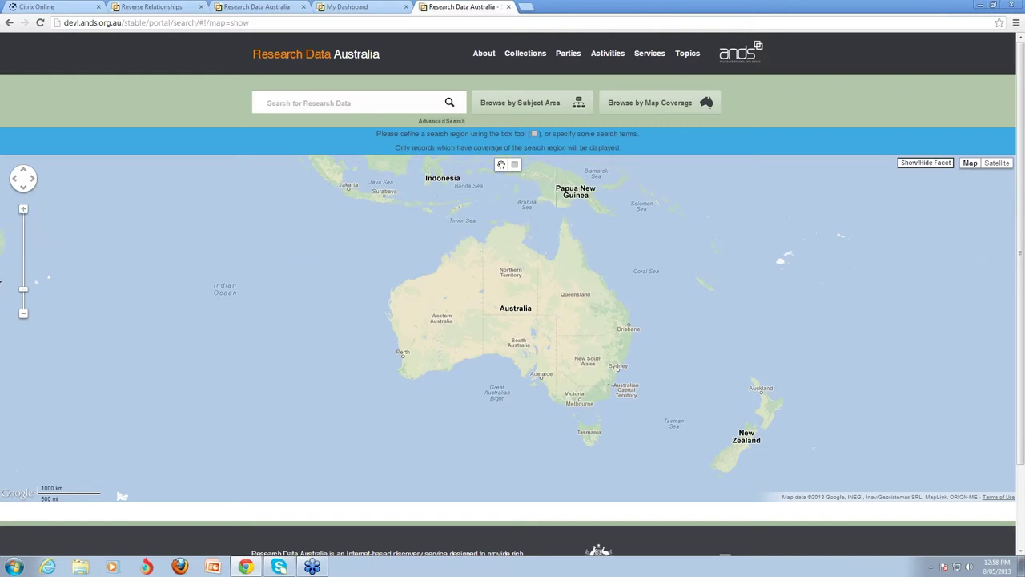
{"action": "left_click", "coordinate": [23, 210]}
{"action": "left_click_drag", "start_coordinate": [626, 280], "coordinate": [594, 301]}
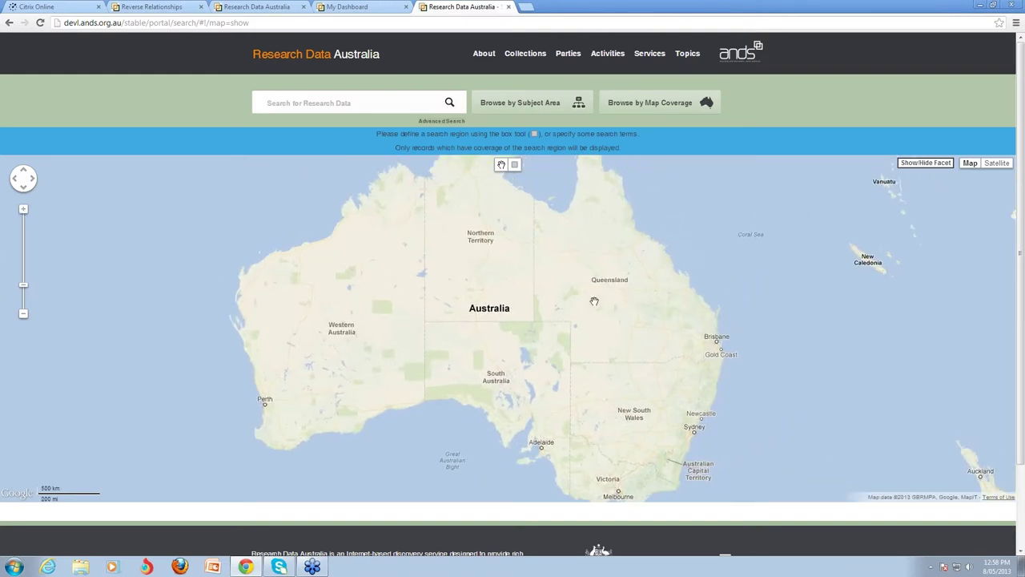
{"action": "left_click", "coordinate": [514, 165]}
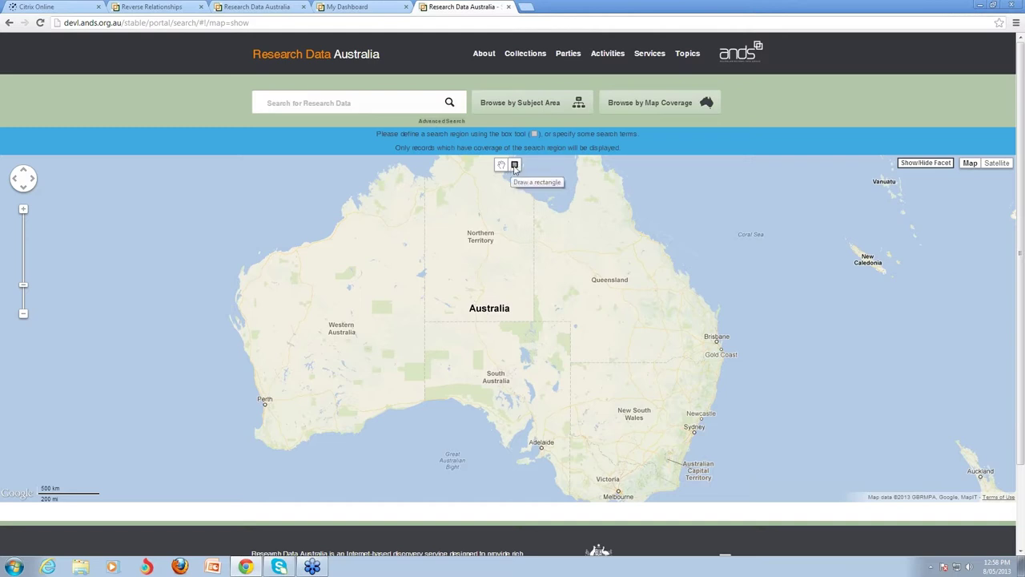
{"action": "left_click_drag", "start_coordinate": [441, 331], "coordinate": [538, 389]}
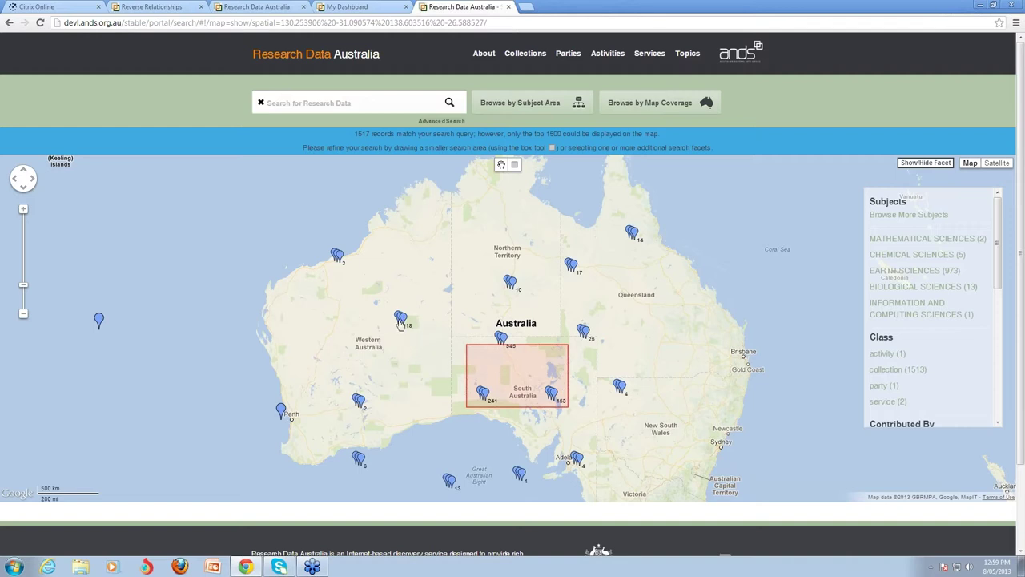
{"action": "left_click", "coordinate": [402, 319]}
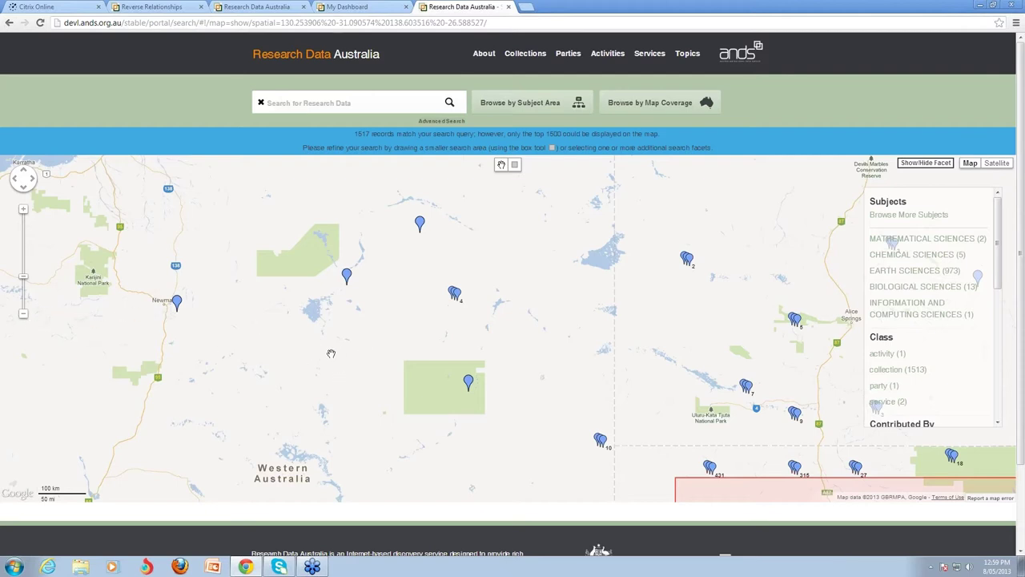
{"action": "left_click", "coordinate": [24, 318]}
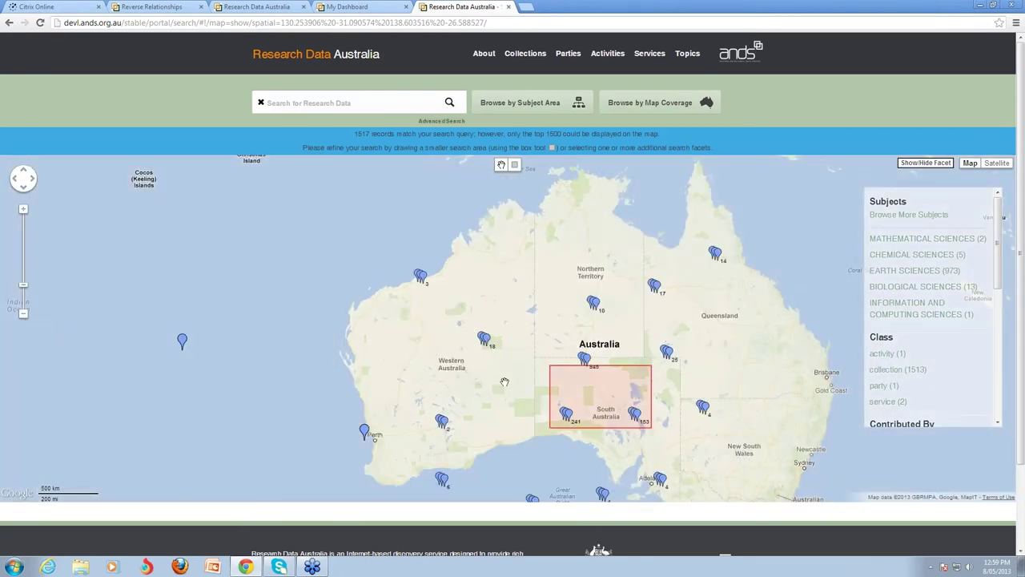
{"action": "left_click", "coordinate": [485, 340]}
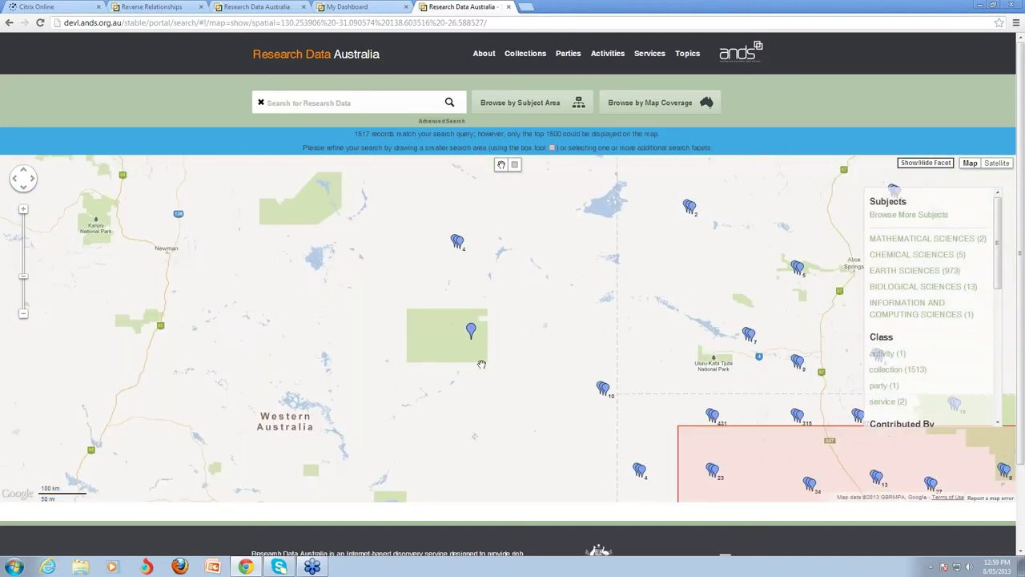
{"action": "left_click_drag", "start_coordinate": [366, 312], "coordinate": [363, 367]}
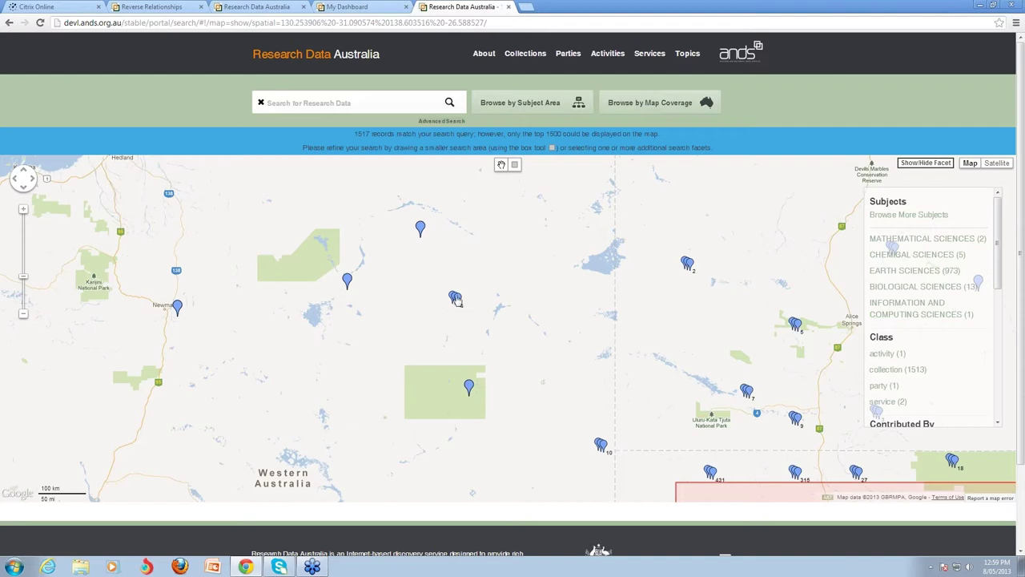
{"action": "left_click", "coordinate": [455, 298]}
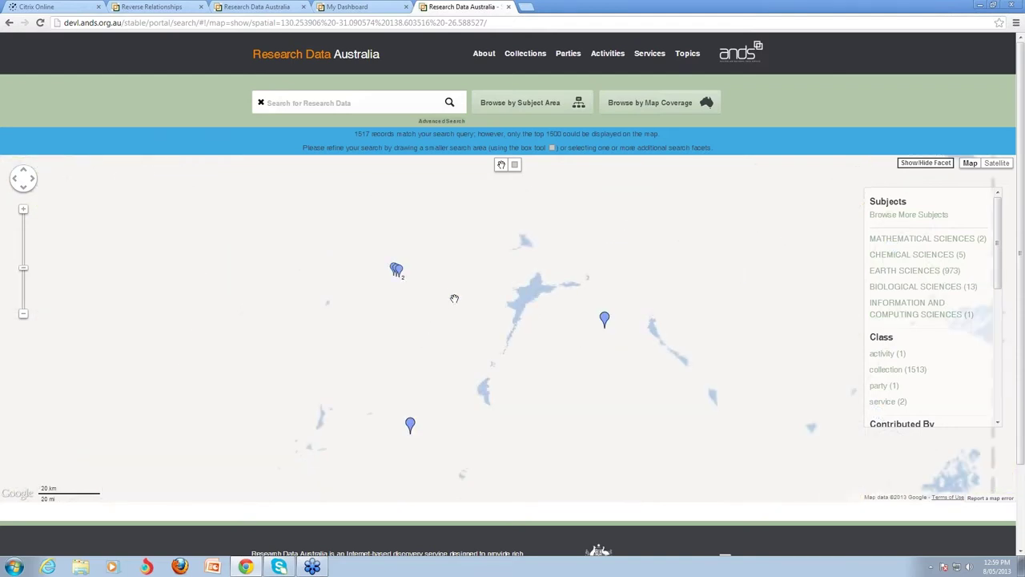
{"action": "left_click", "coordinate": [396, 269]}
{"action": "left_click", "coordinate": [24, 315]}
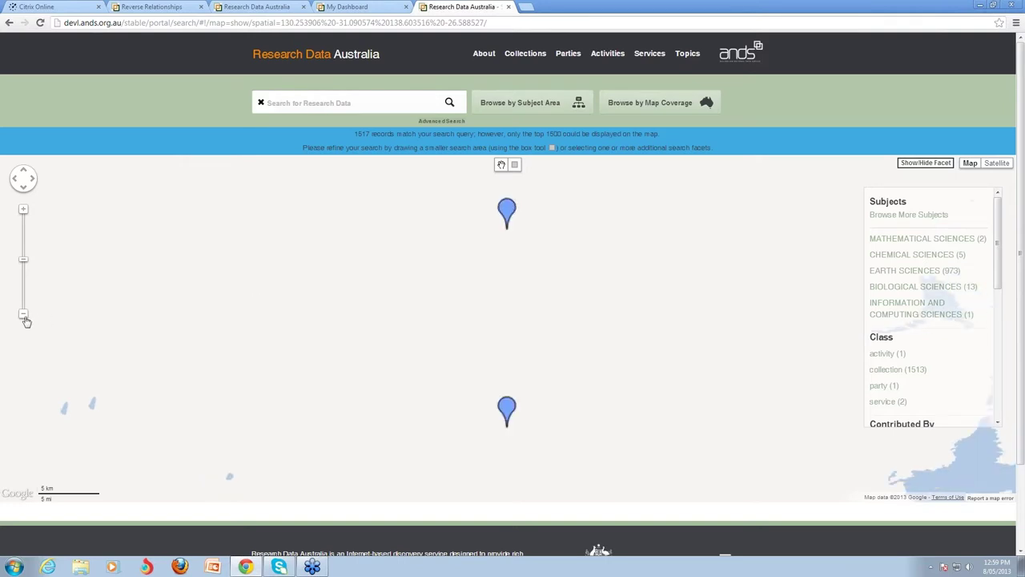
{"action": "left_click", "coordinate": [24, 317]}
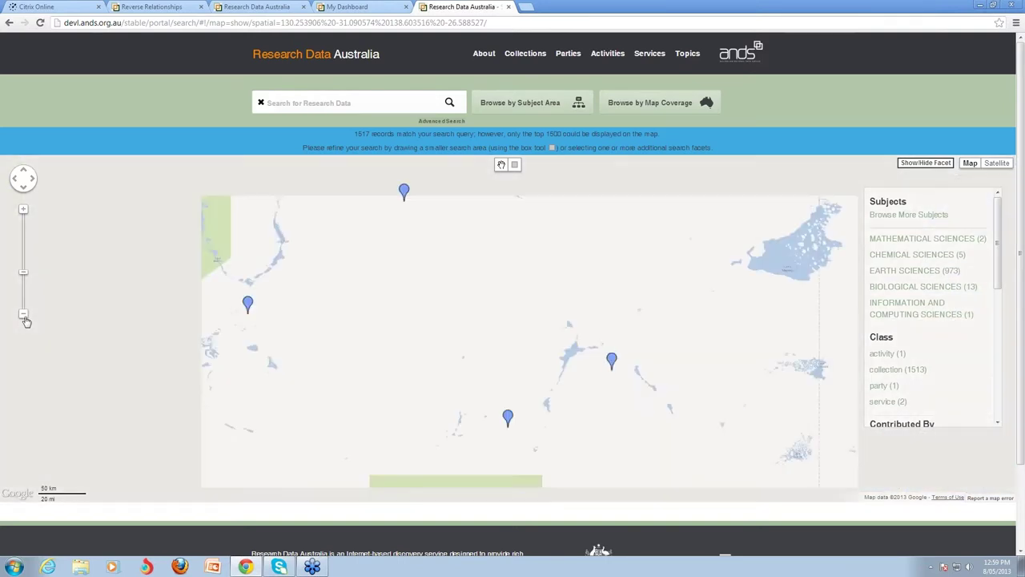
{"action": "left_click", "coordinate": [24, 317]}
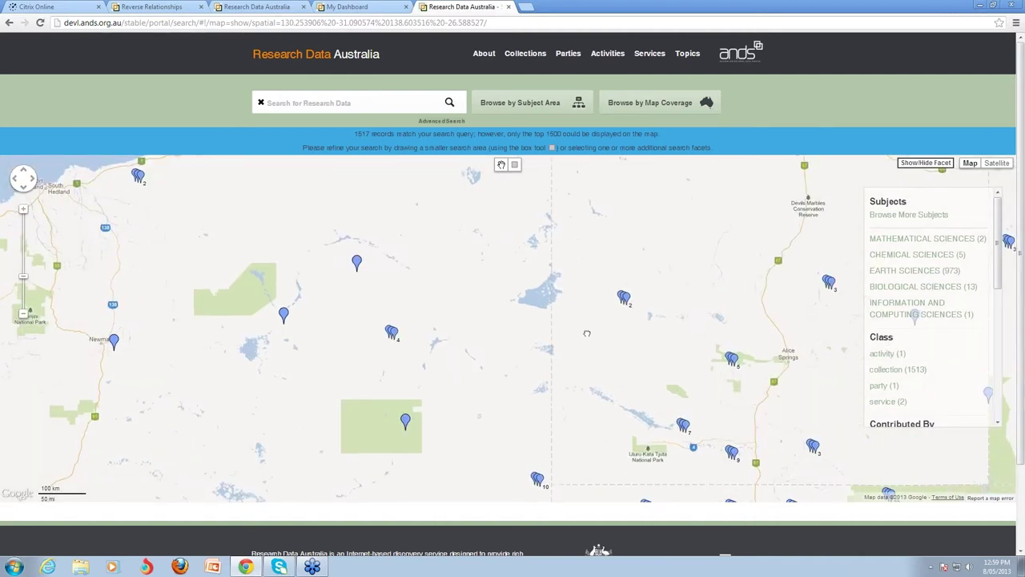
{"action": "left_click_drag", "start_coordinate": [623, 322], "coordinate": [531, 301]}
{"action": "scroll", "coordinate": [537, 298], "scroll_direction": "up", "scroll_amount": 3}
{"action": "left_click", "coordinate": [24, 315]}
{"action": "left_click", "coordinate": [24, 316]}
{"action": "left_click_drag", "start_coordinate": [673, 477], "coordinate": [572, 416]}
{"action": "scroll", "coordinate": [572, 416], "scroll_direction": "up", "scroll_amount": 3}
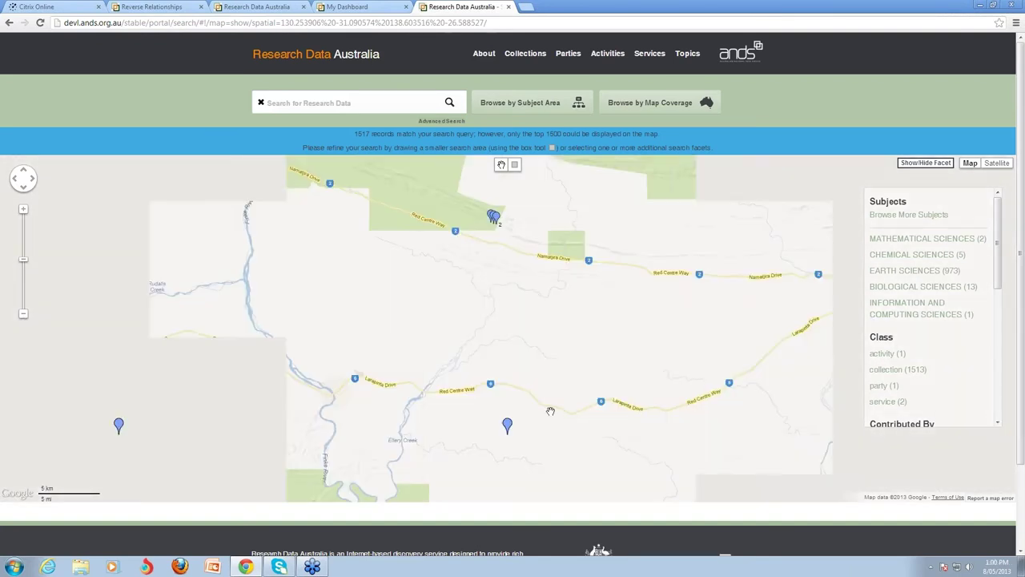
{"action": "left_click", "coordinate": [494, 216]}
{"action": "left_click_drag", "start_coordinate": [349, 237], "coordinate": [270, 340]}
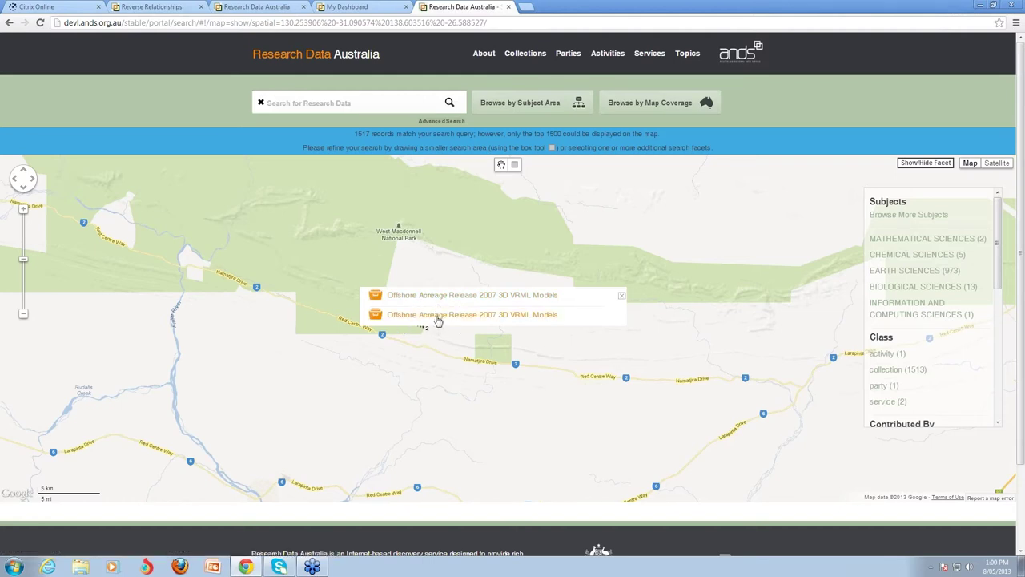
{"action": "left_click", "coordinate": [622, 295]}
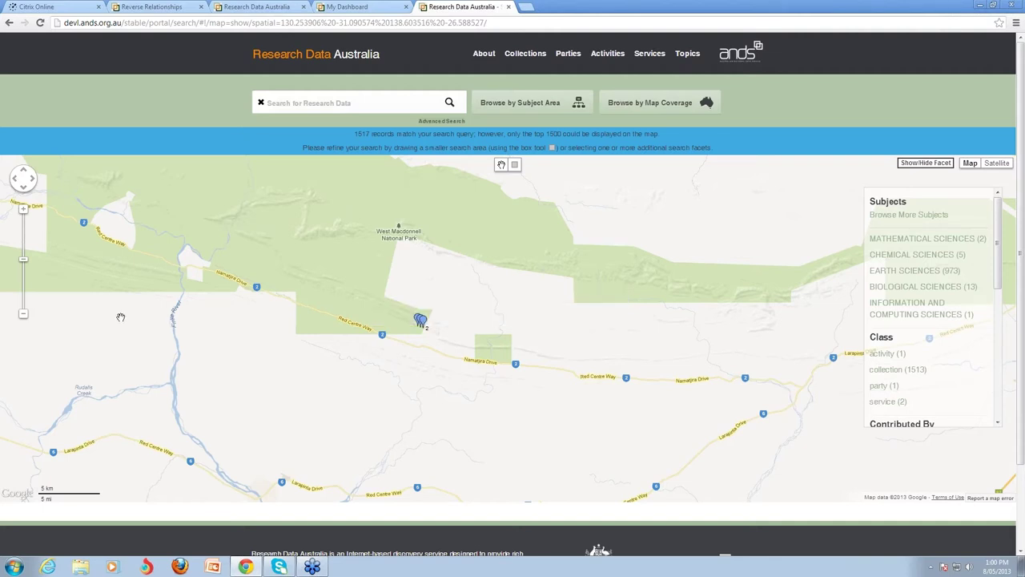
{"action": "left_click", "coordinate": [24, 316]}
{"action": "left_click", "coordinate": [24, 316]}
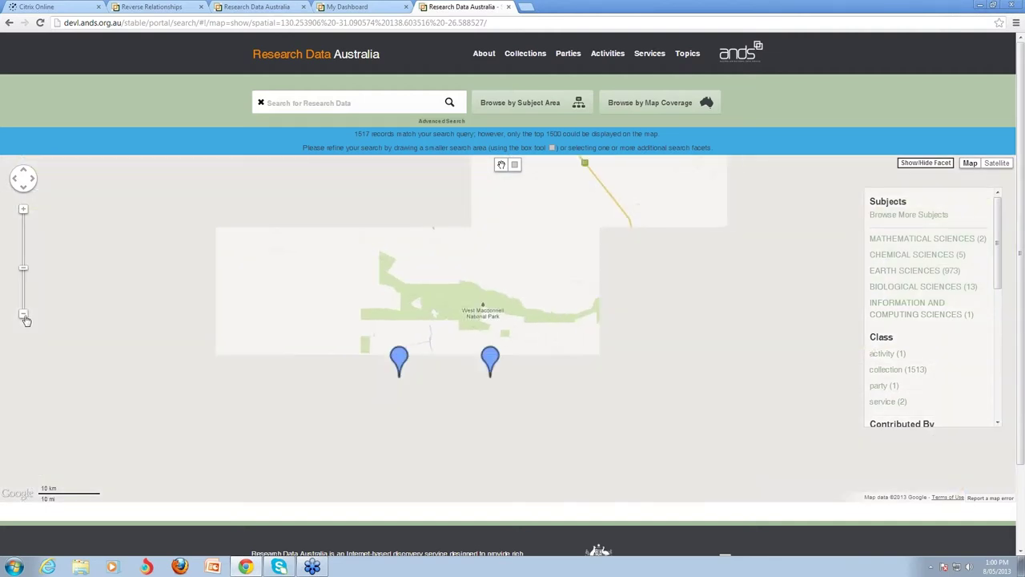
{"action": "left_click", "coordinate": [24, 317]}
{"action": "left_click", "coordinate": [24, 317]}
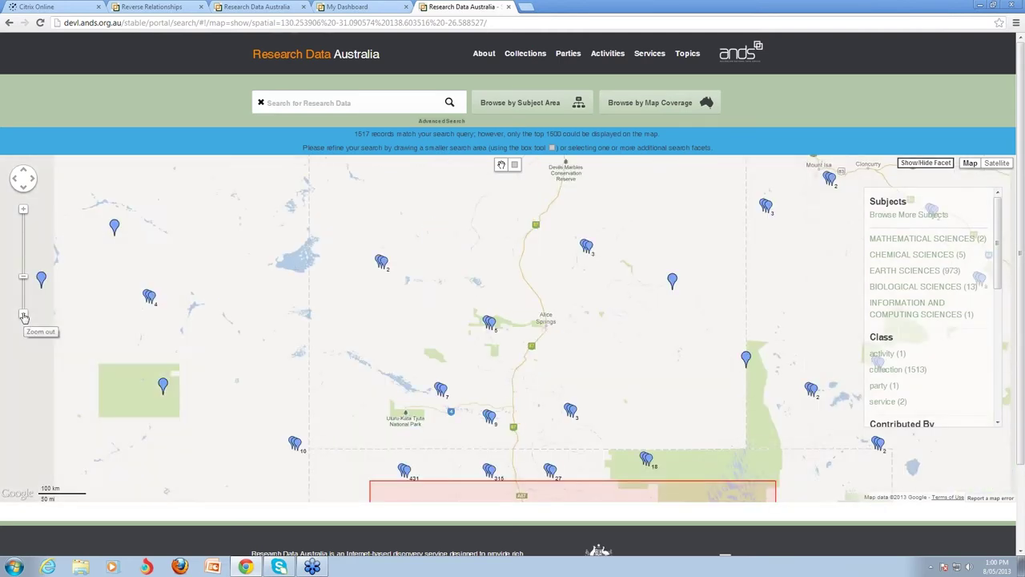
{"action": "left_click", "coordinate": [24, 316]}
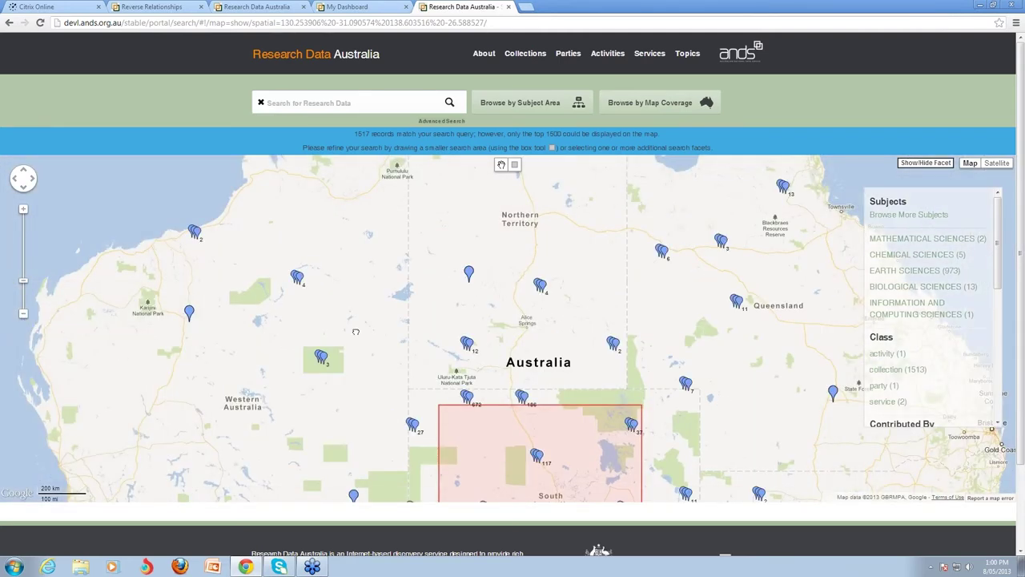
{"action": "left_click_drag", "start_coordinate": [356, 332], "coordinate": [290, 265]}
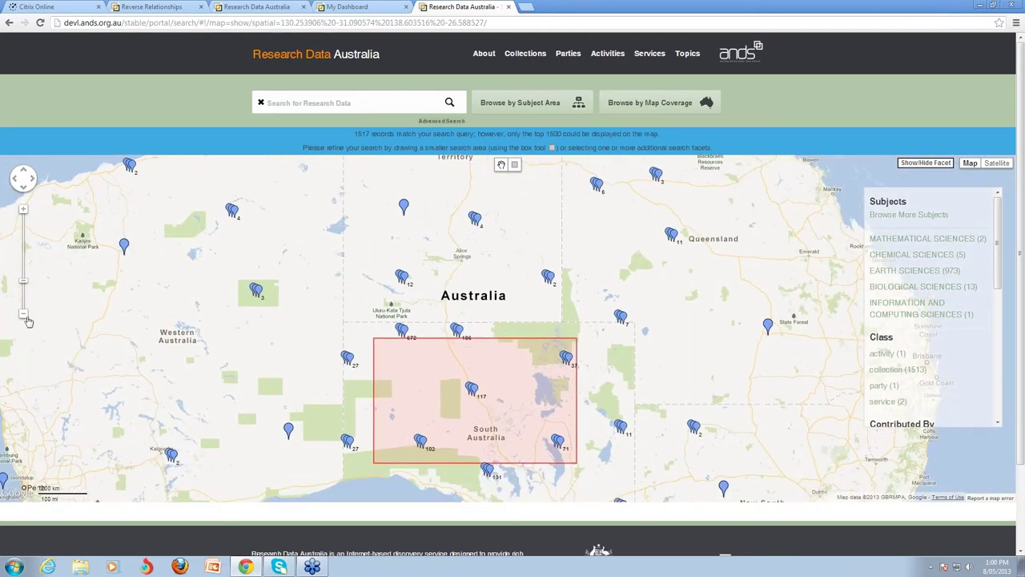
{"action": "left_click", "coordinate": [25, 316]}
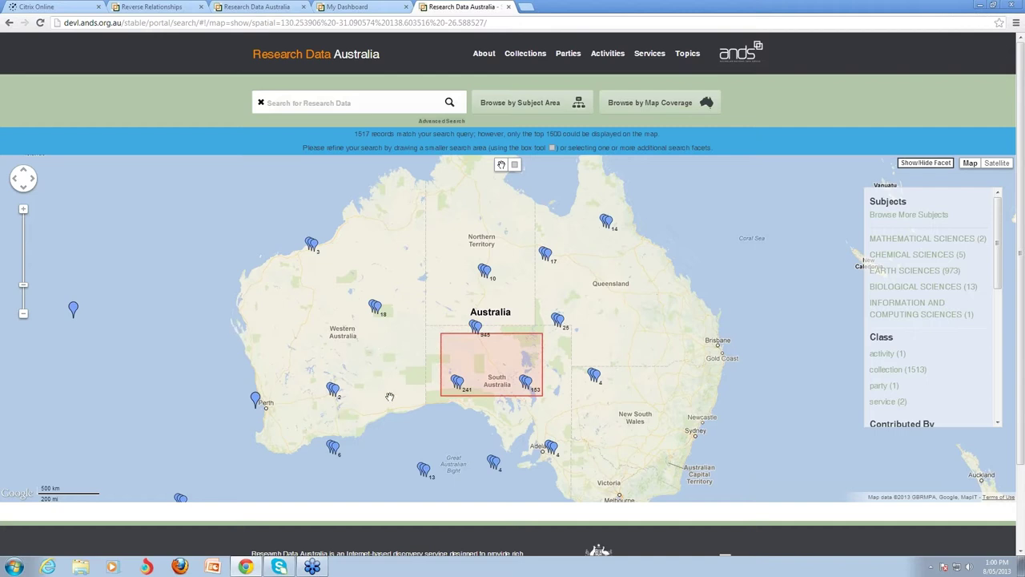
{"action": "left_click_drag", "start_coordinate": [389, 378], "coordinate": [345, 357]}
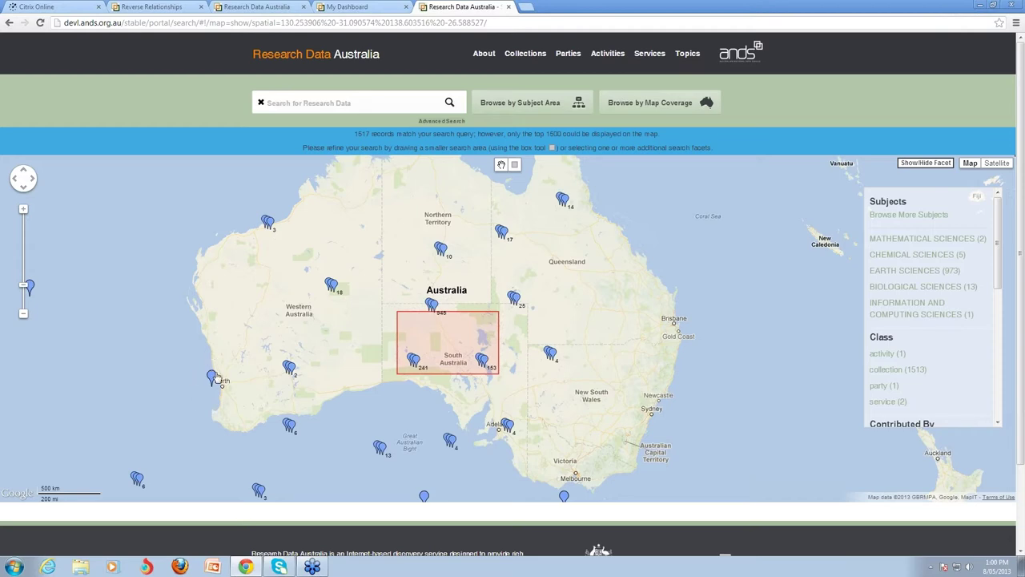
{"action": "left_click", "coordinate": [212, 377]}
{"action": "mouse_move", "coordinate": [32, 295]}
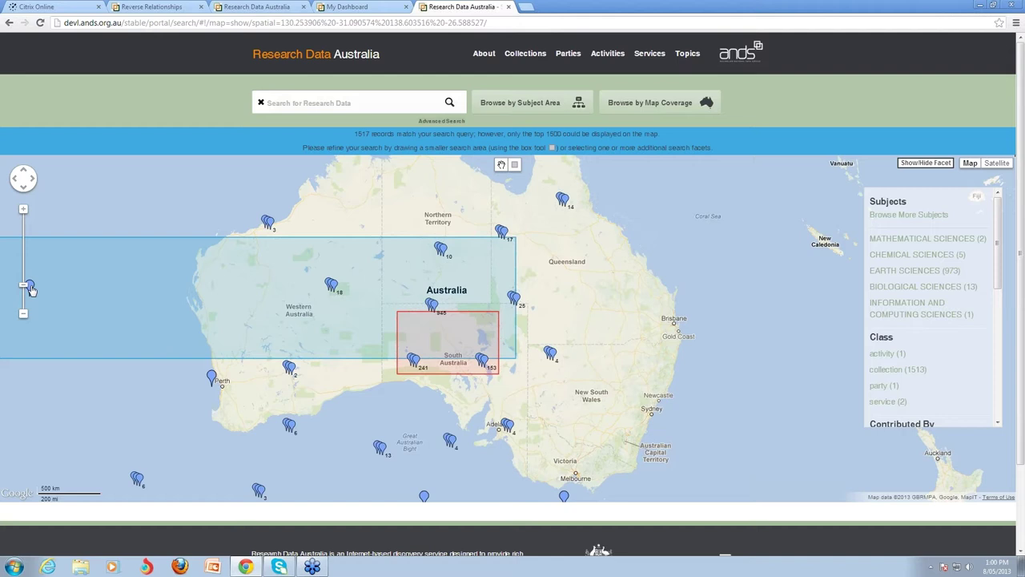
{"action": "left_click_drag", "start_coordinate": [672, 283], "coordinate": [719, 274]}
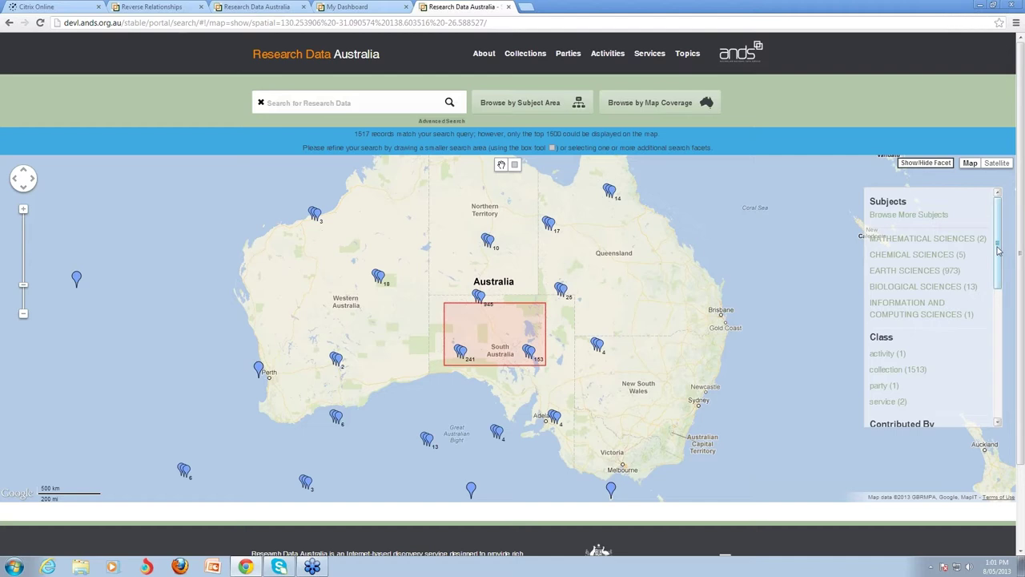
{"action": "left_click_drag", "start_coordinate": [998, 251], "coordinate": [966, 355]}
- Limit results to collections, clear the South Australia map search, and show then hide the facet filters
{"action": "left_click", "coordinate": [886, 338]}
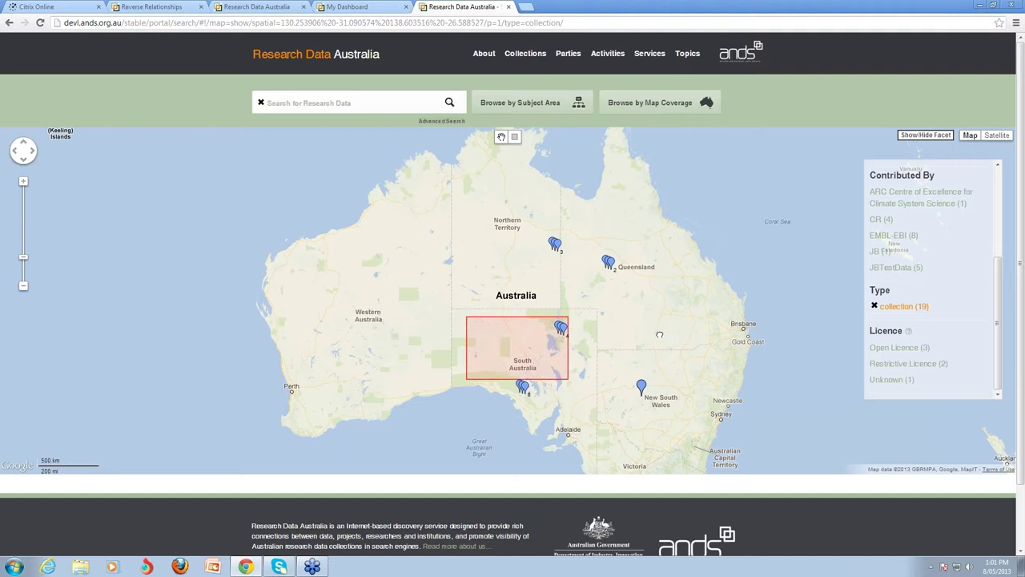
{"action": "left_click_drag", "start_coordinate": [660, 334], "coordinate": [620, 312]}
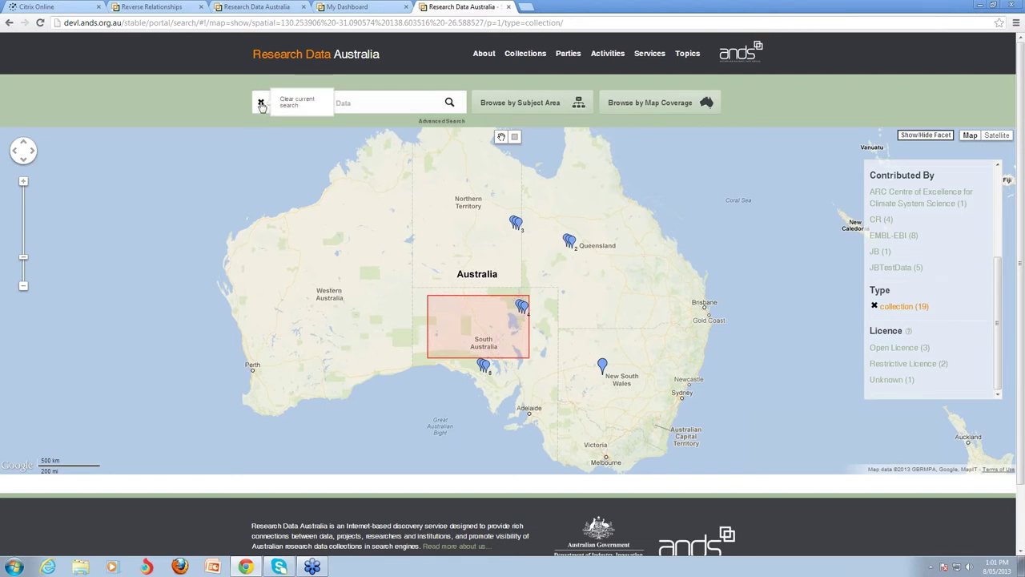
{"action": "left_click", "coordinate": [261, 104]}
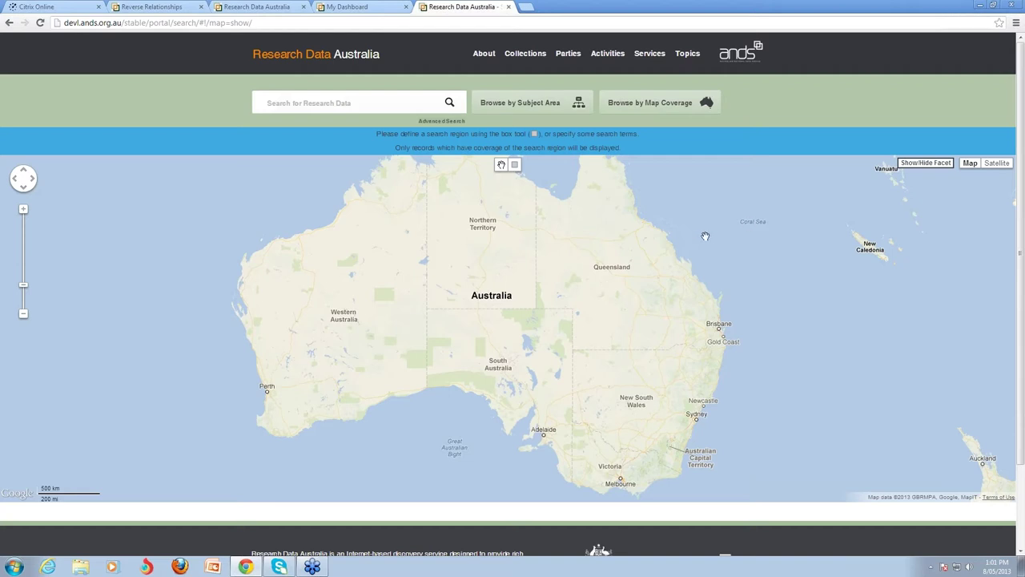
{"action": "left_click", "coordinate": [923, 163]}
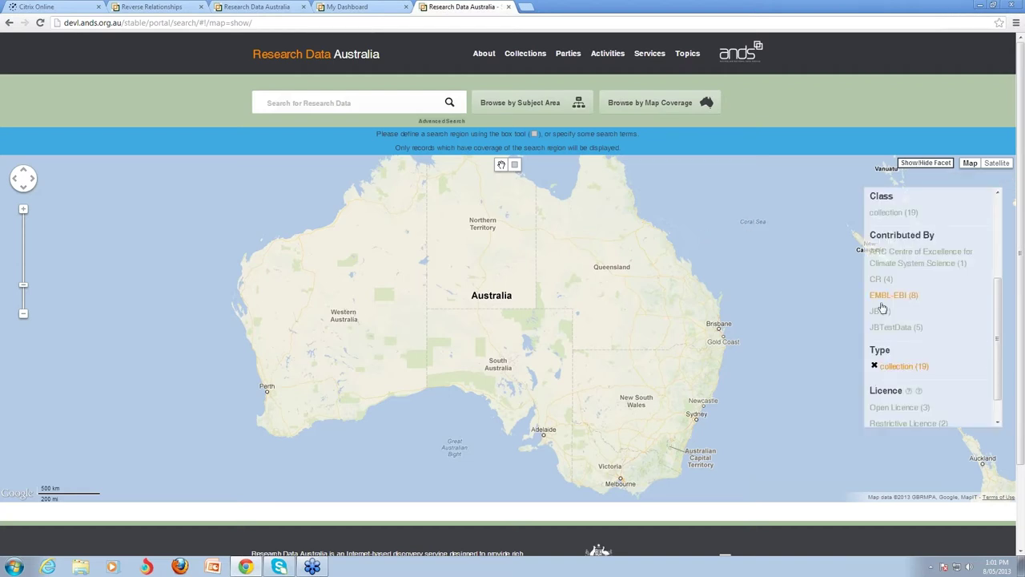
{"action": "left_click_drag", "start_coordinate": [729, 294], "coordinate": [699, 286]}
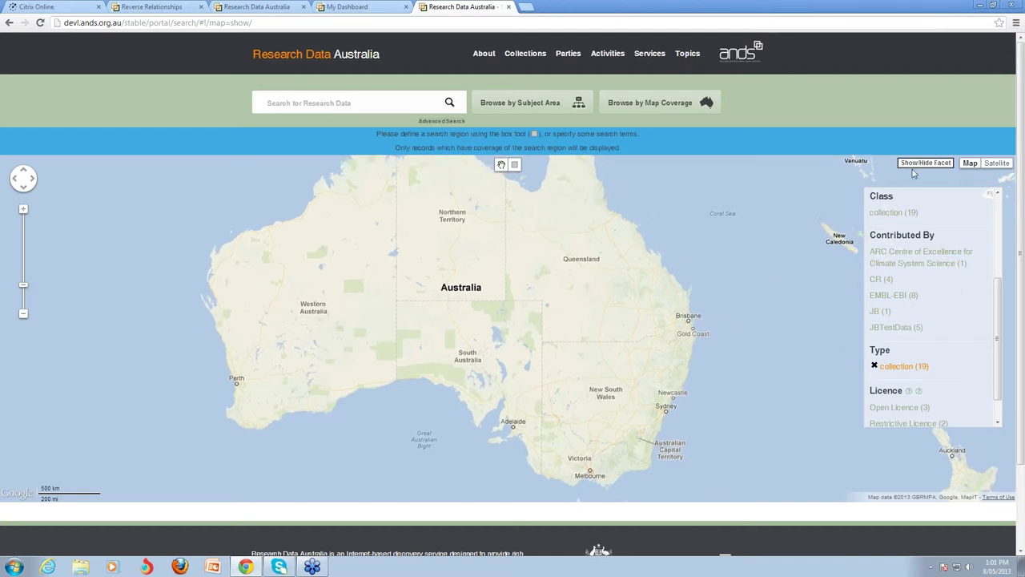
{"action": "left_click", "coordinate": [913, 164]}
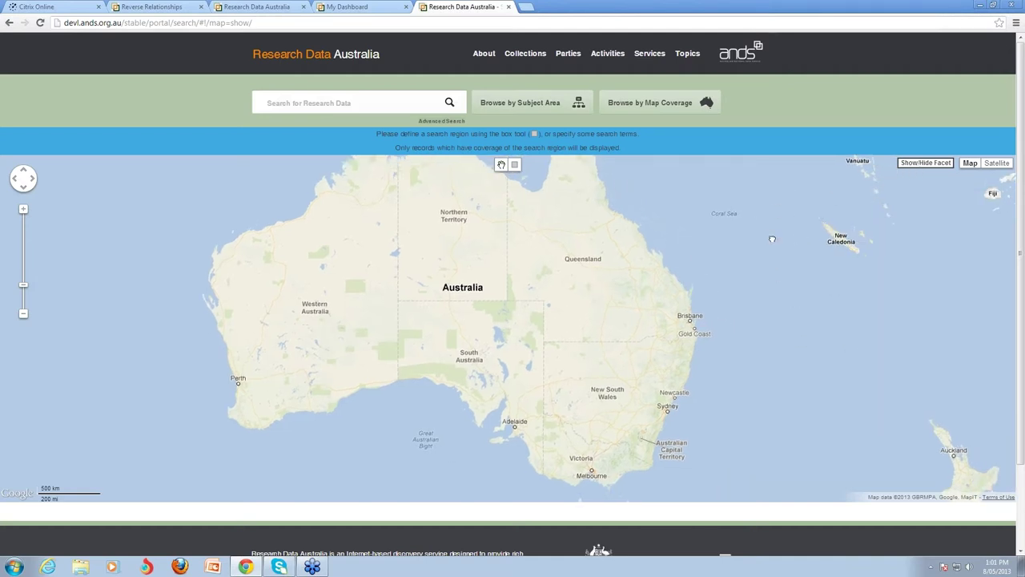
{"action": "left_click_drag", "start_coordinate": [487, 295], "coordinate": [519, 306]}
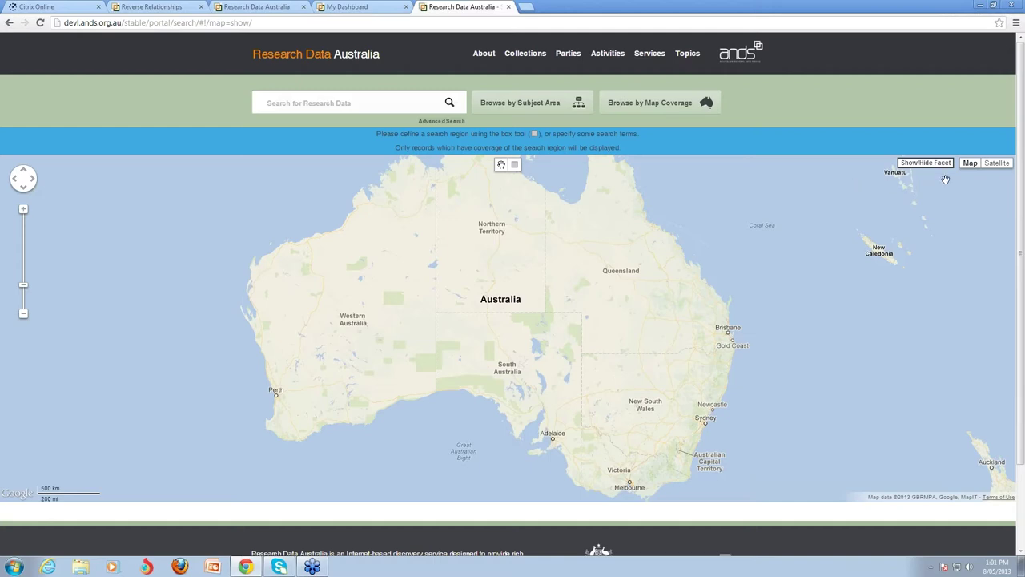
- Switch the map to satellite imagery, zoomed in over central Australia, then reload the map page
{"action": "left_click", "coordinate": [999, 164]}
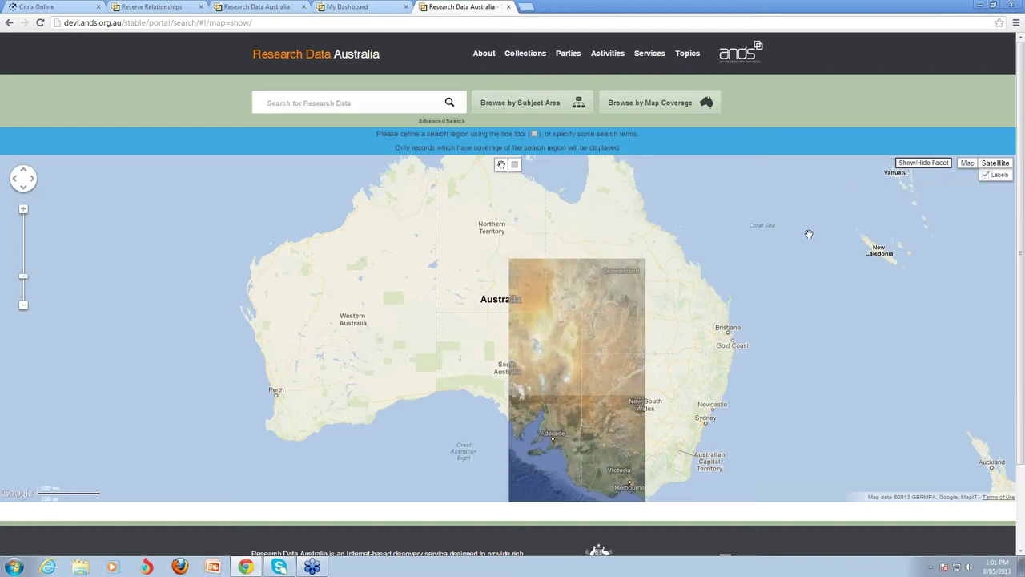
{"action": "left_click", "coordinate": [23, 209]}
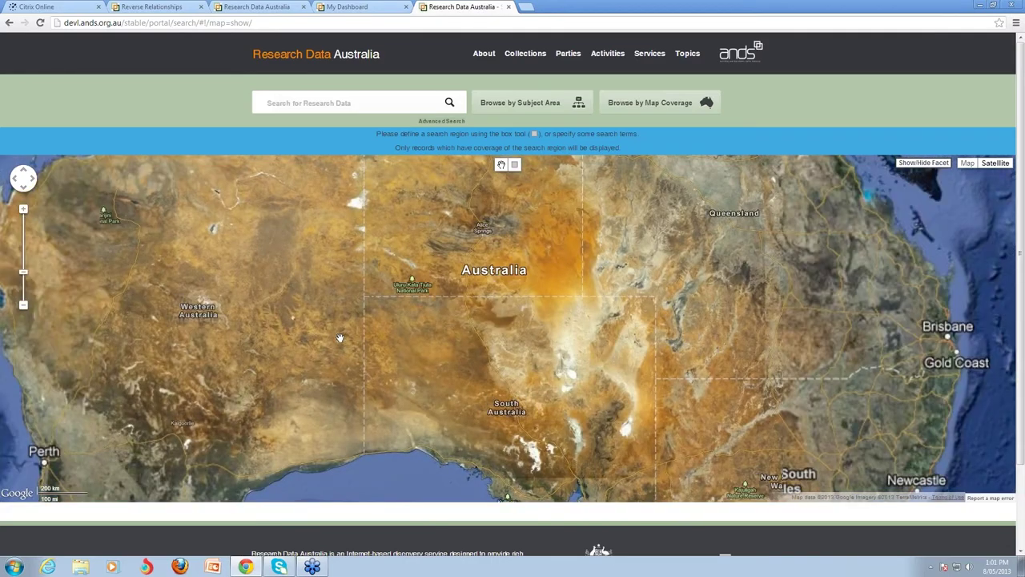
{"action": "left_click_drag", "start_coordinate": [354, 330], "coordinate": [381, 326]}
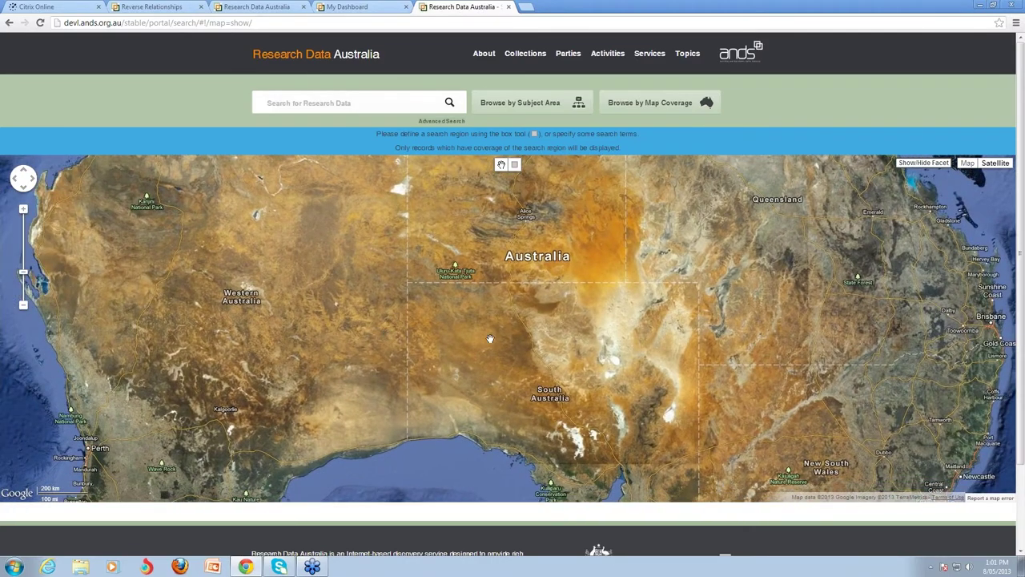
{"action": "left_click_drag", "start_coordinate": [259, 219], "coordinate": [239, 211]}
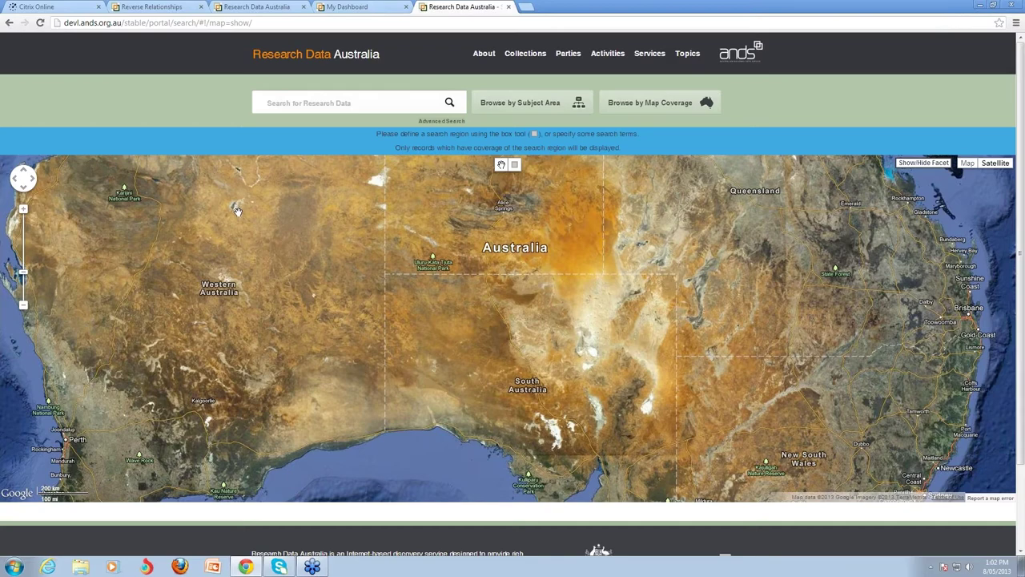
{"action": "left_click", "coordinate": [639, 104]}
- Open Browse by Subject Area and follow MATHEMATICAL SCIENCES > APPLIED MATHEMATICS > NUMERICAL AND COMPUTATIONAL MATHEMATICS
{"action": "left_click", "coordinate": [512, 104]}
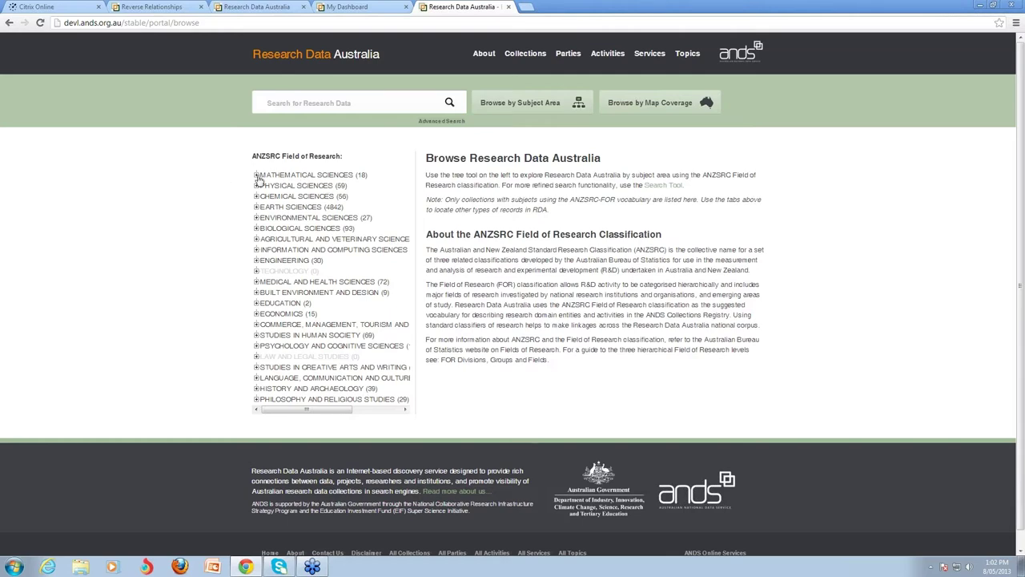
{"action": "left_click", "coordinate": [256, 176]}
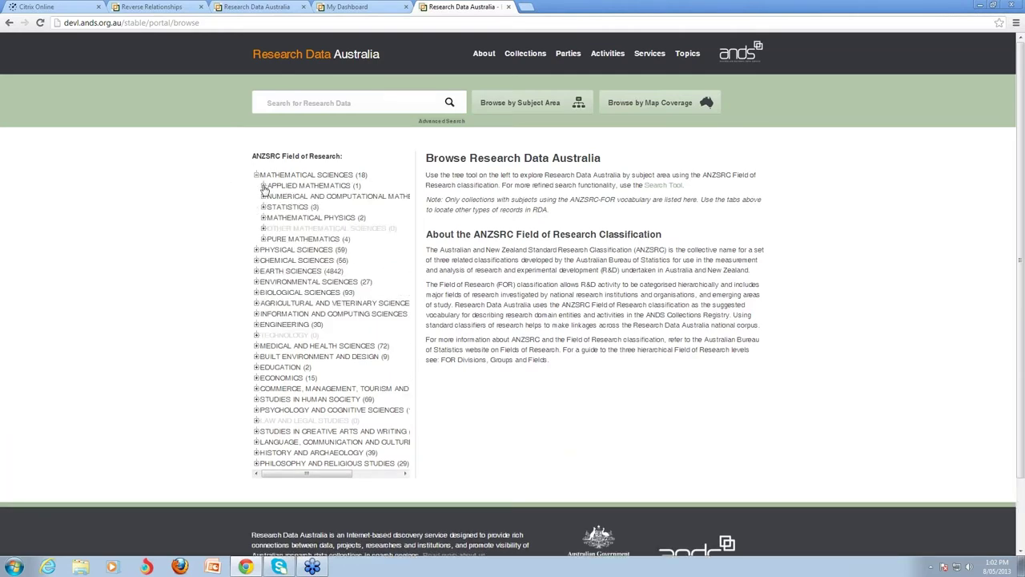
{"action": "left_click", "coordinate": [263, 185]}
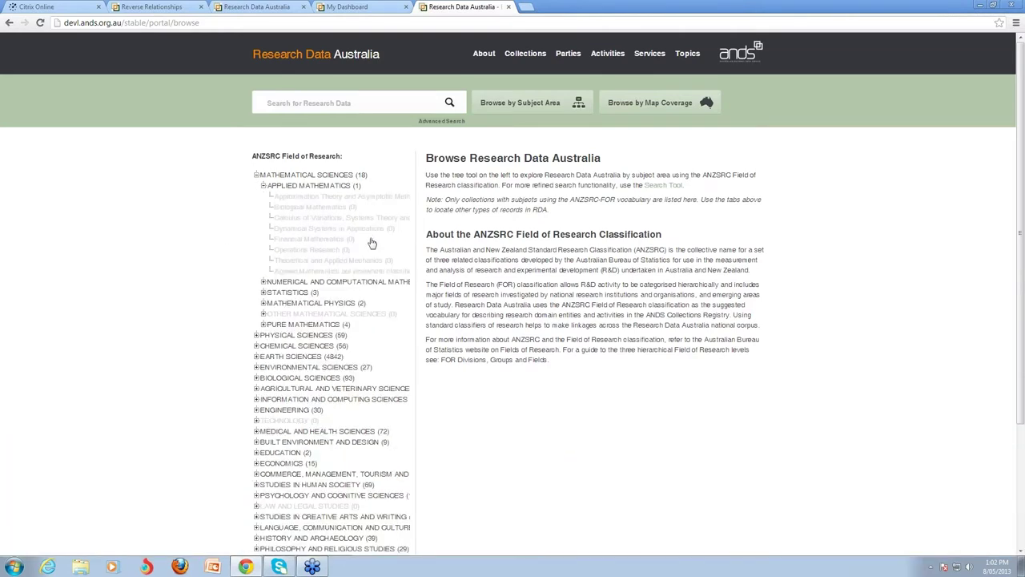
{"action": "left_click", "coordinate": [336, 282]}
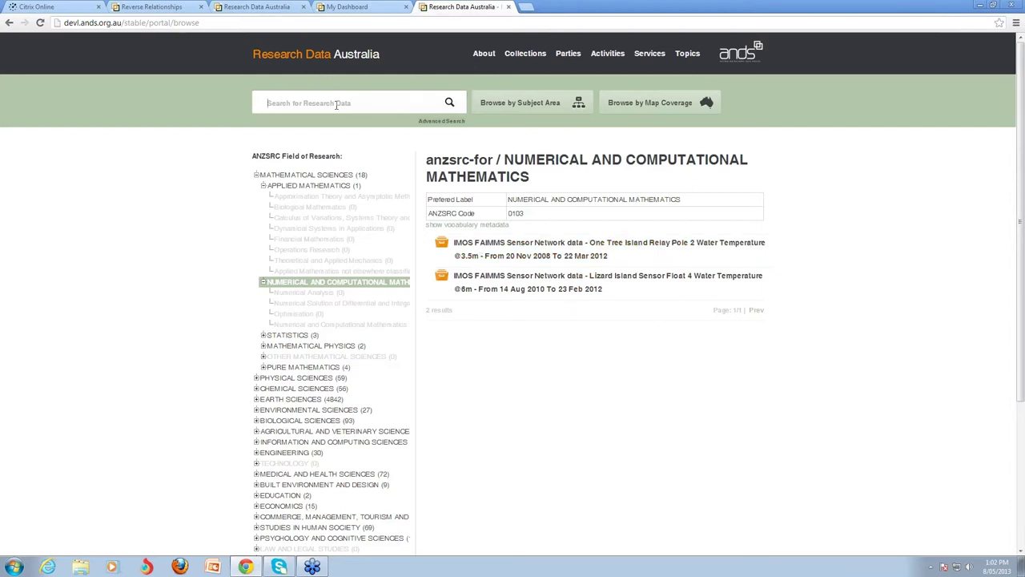
- Search for 'collection with all'
{"action": "type", "text": "st"}
{"action": "key", "text": "BackSpace"}
{"action": "key", "text": "BackSpace"}
{"action": "type", "text": "e"}
{"action": "key", "text": "Return"}
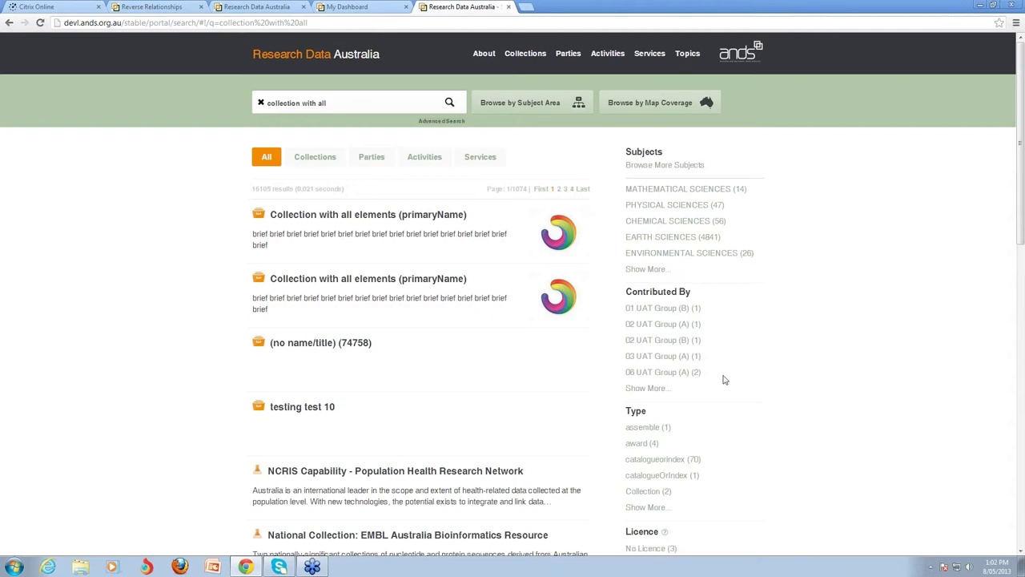
- Apply and remove the MATHEMATICAL SCIENCES facet, then limit results to Collections
{"action": "left_click", "coordinate": [673, 189]}
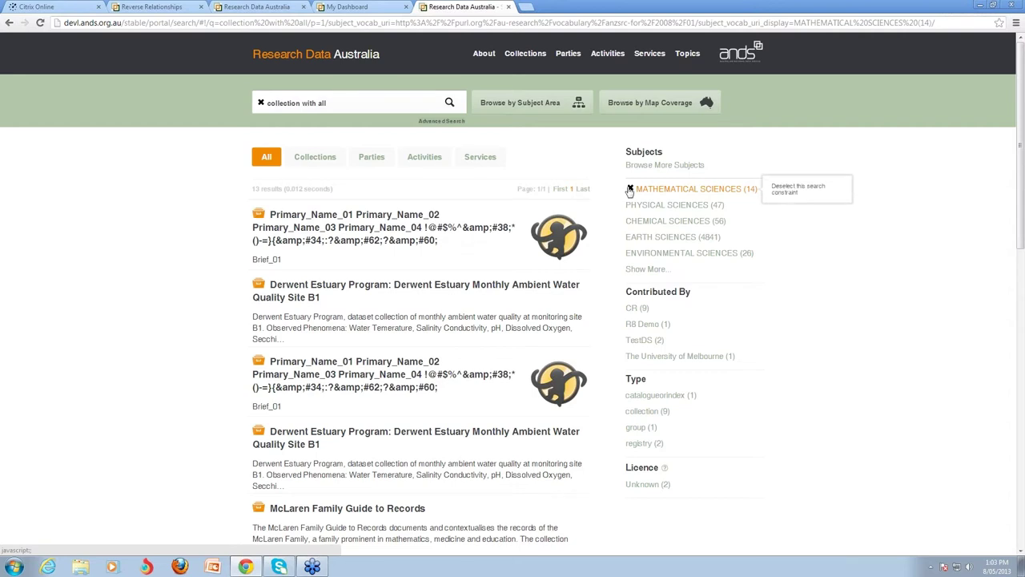
{"action": "left_click", "coordinate": [630, 189]}
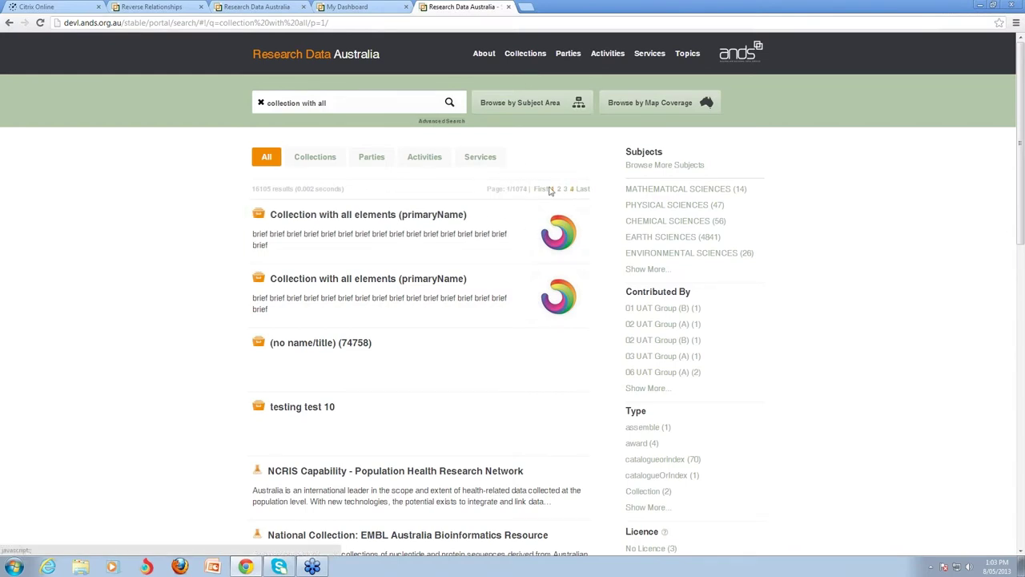
{"action": "left_click", "coordinate": [305, 160]}
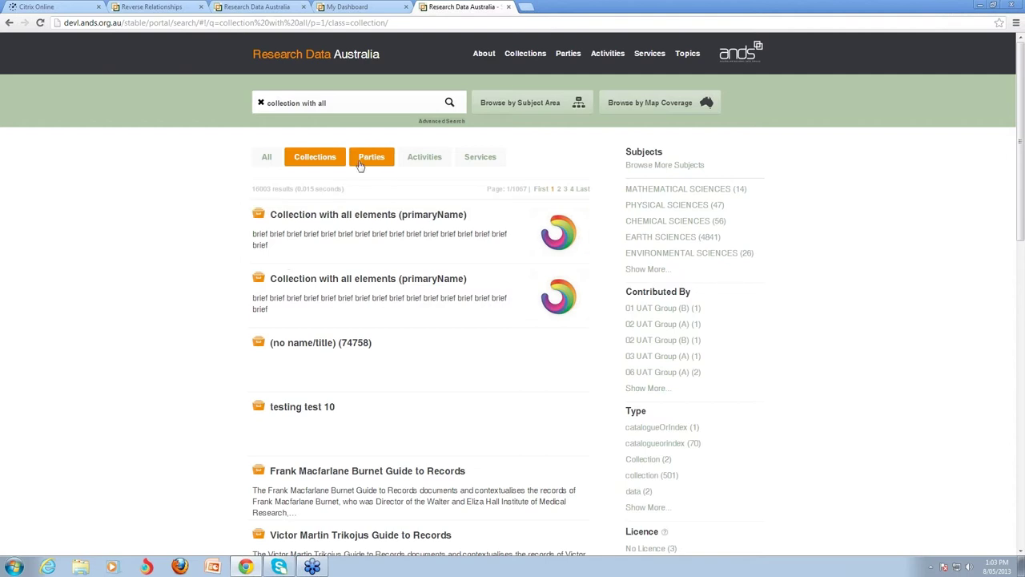
{"action": "left_click", "coordinate": [443, 124]}
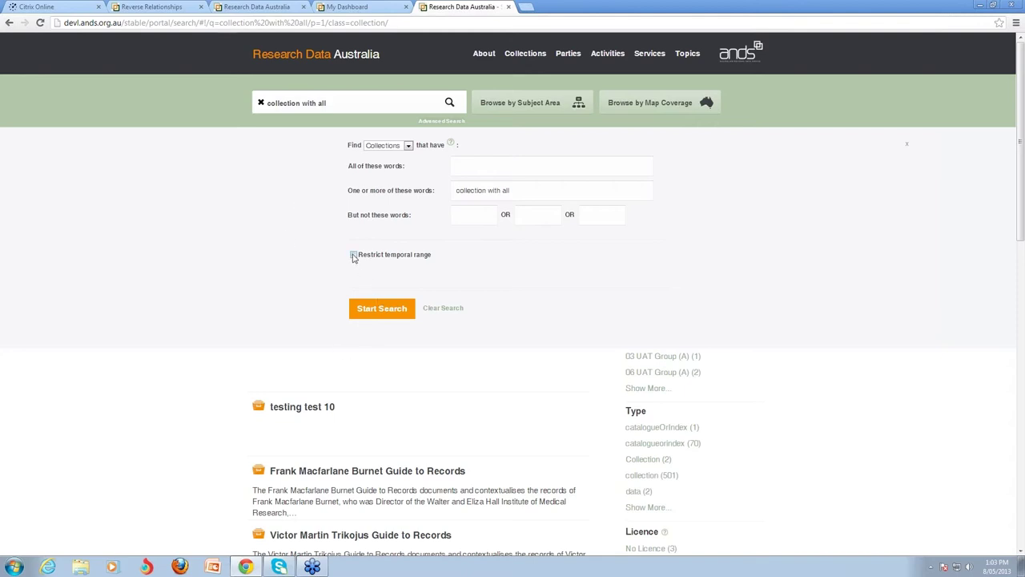
{"action": "left_click", "coordinate": [353, 256]}
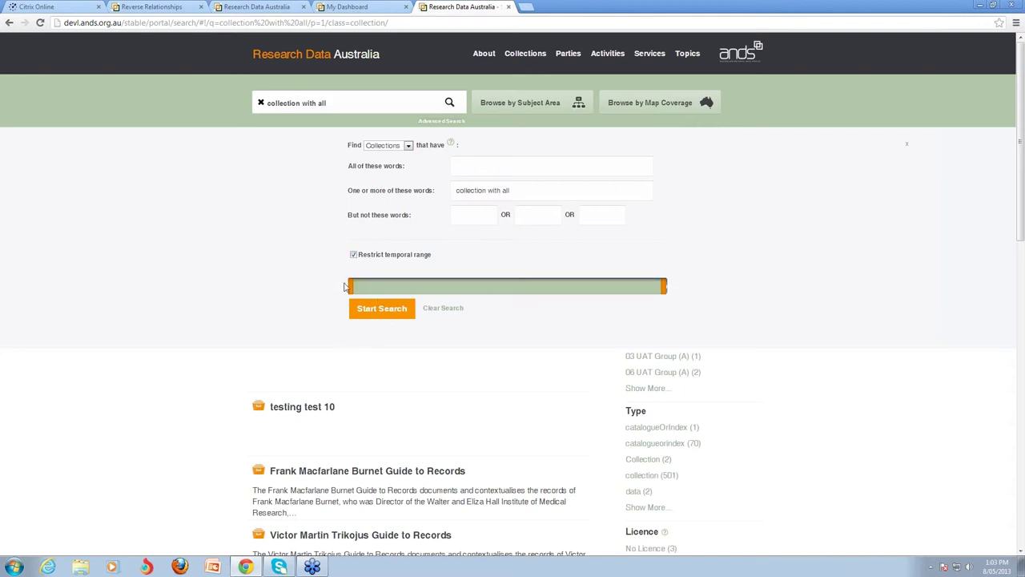
{"action": "left_click_drag", "start_coordinate": [350, 285], "coordinate": [388, 286]}
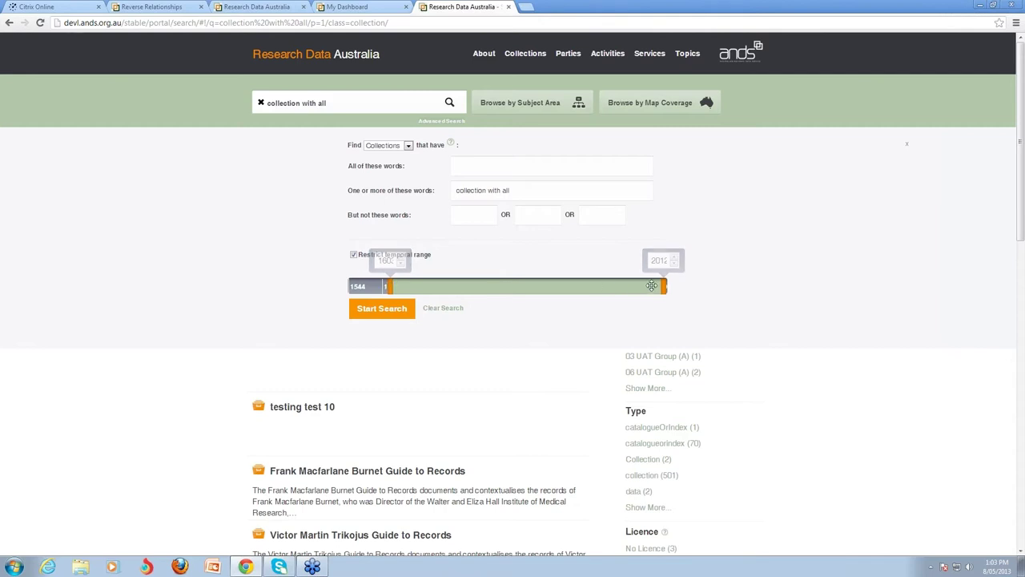
{"action": "left_click_drag", "start_coordinate": [652, 286], "coordinate": [632, 286]}
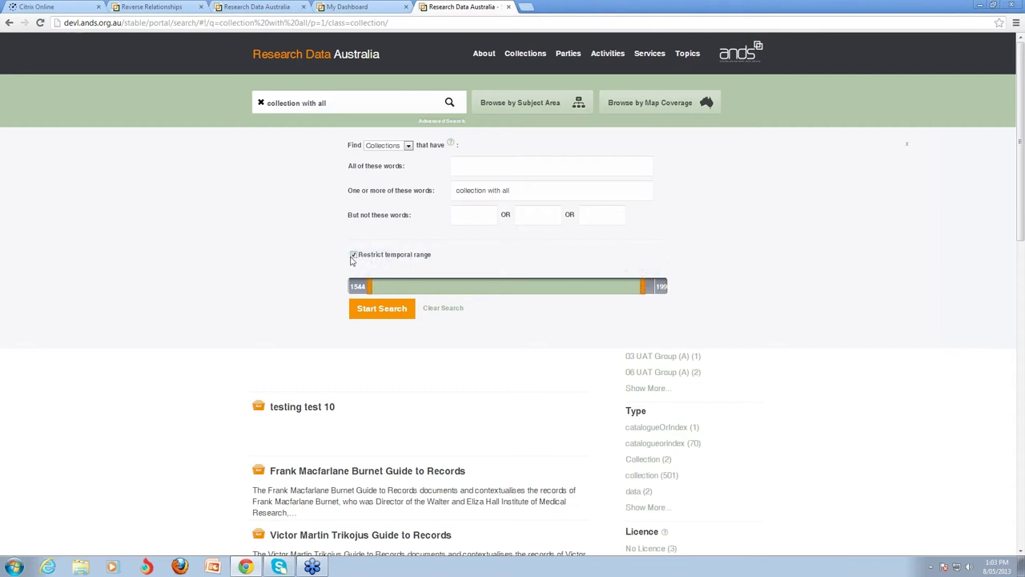
{"action": "left_click", "coordinate": [353, 255]}
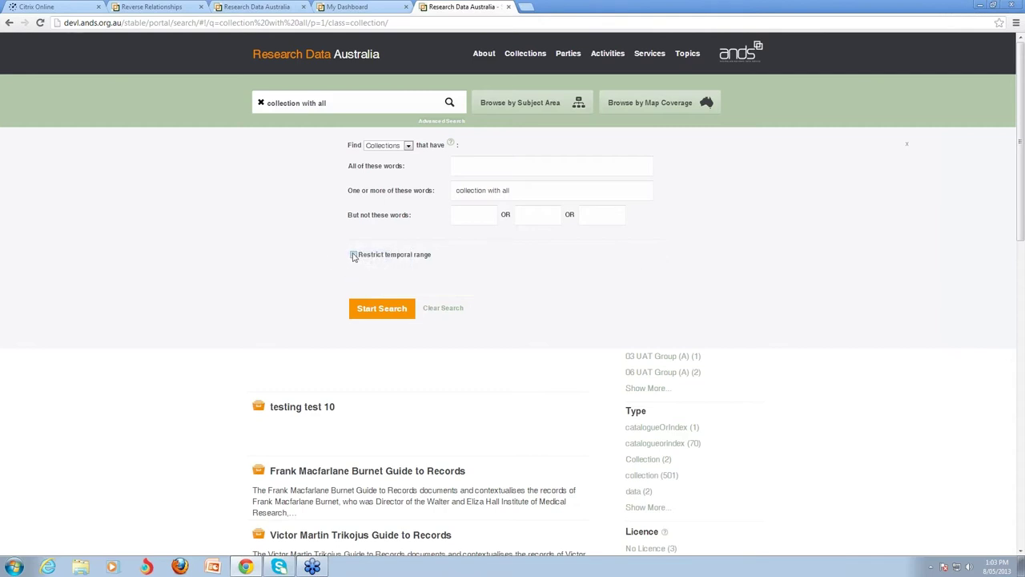
{"action": "left_click", "coordinate": [445, 122]}
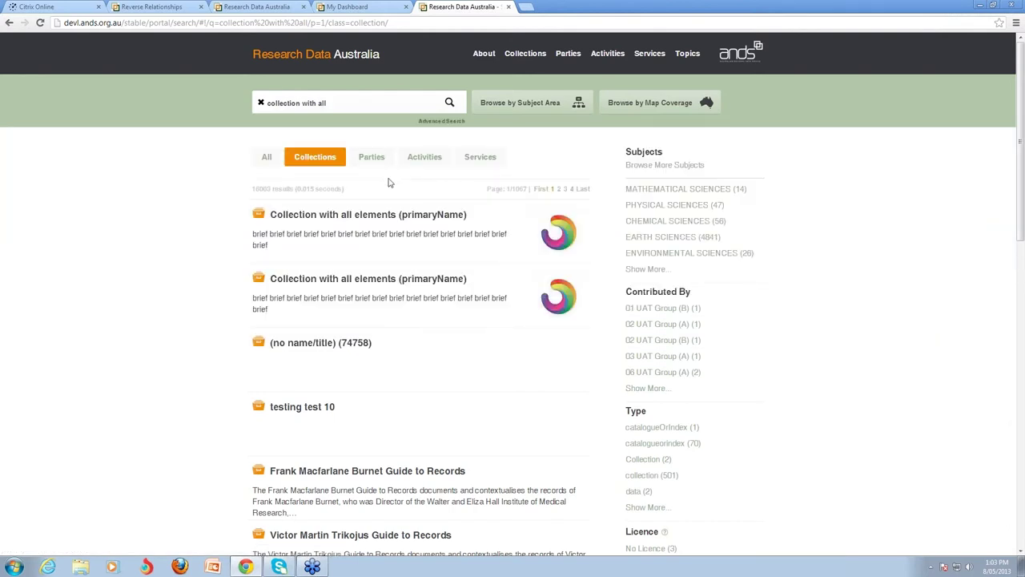
- Open 'Collection with all elements (primaryName)' and scroll to its Collection Structure and CC-BY licence
{"action": "left_click", "coordinate": [356, 230]}
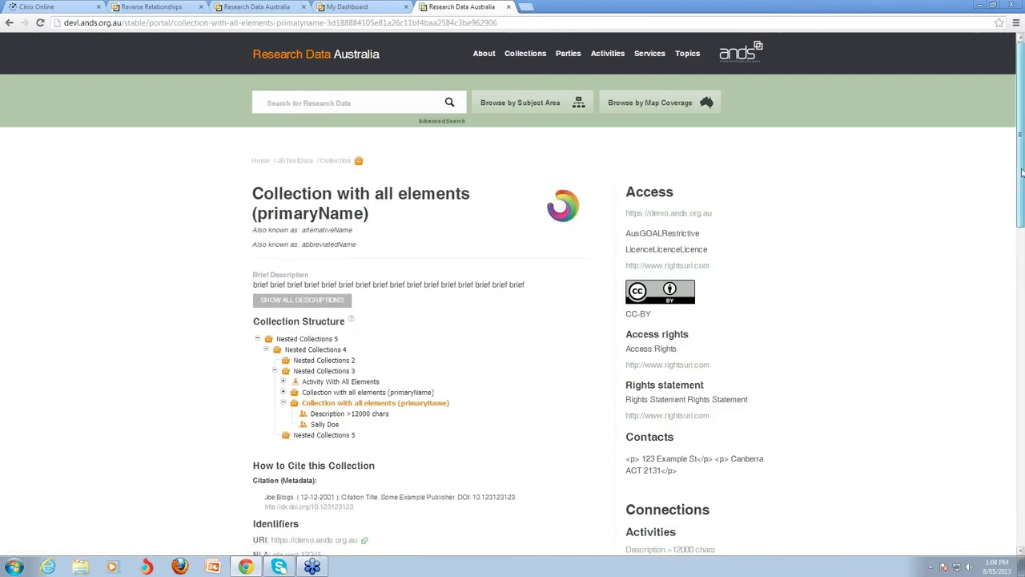
{"action": "scroll", "coordinate": [1022, 172], "scroll_direction": "down", "scroll_amount": 1}
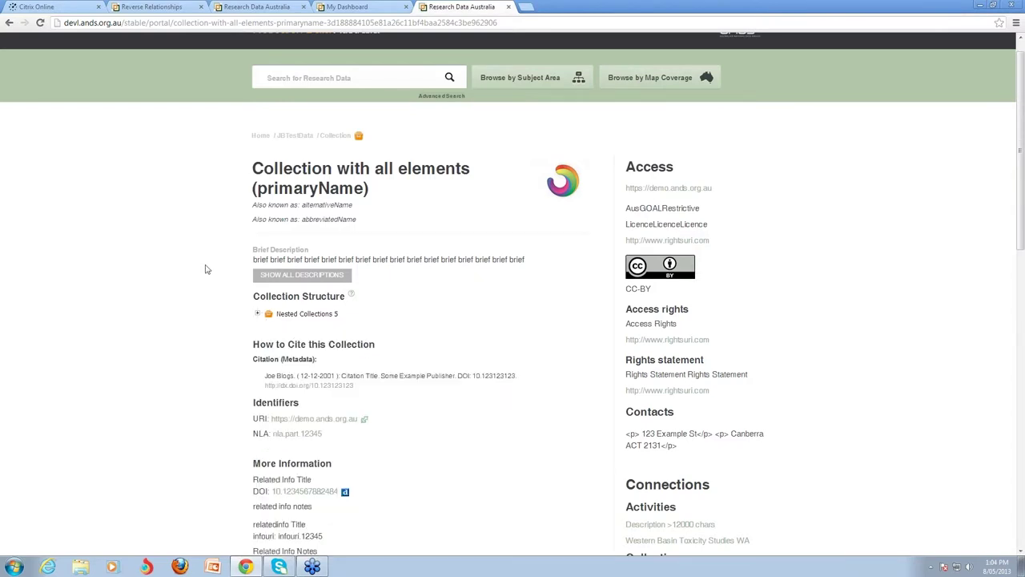
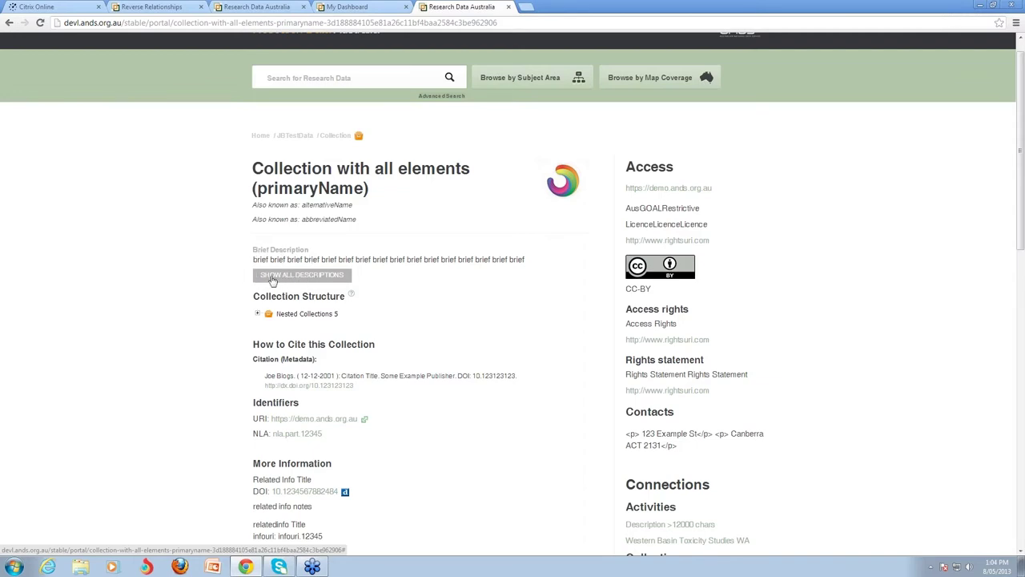
- Show all descriptions and read the full description, significance statement, notes and delivery method
{"action": "left_click", "coordinate": [273, 278]}
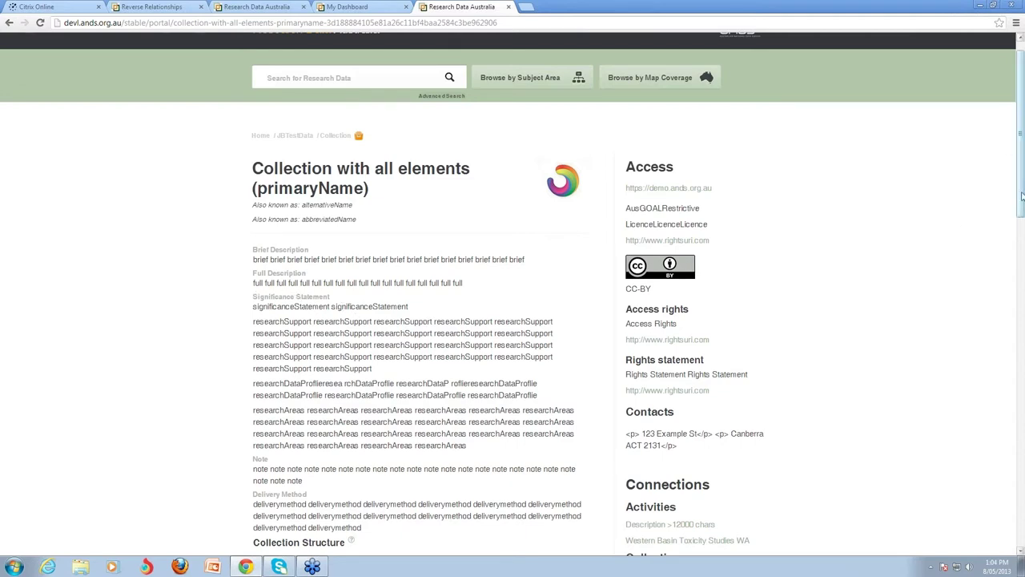
{"action": "left_click_drag", "start_coordinate": [1022, 190], "coordinate": [1022, 207]}
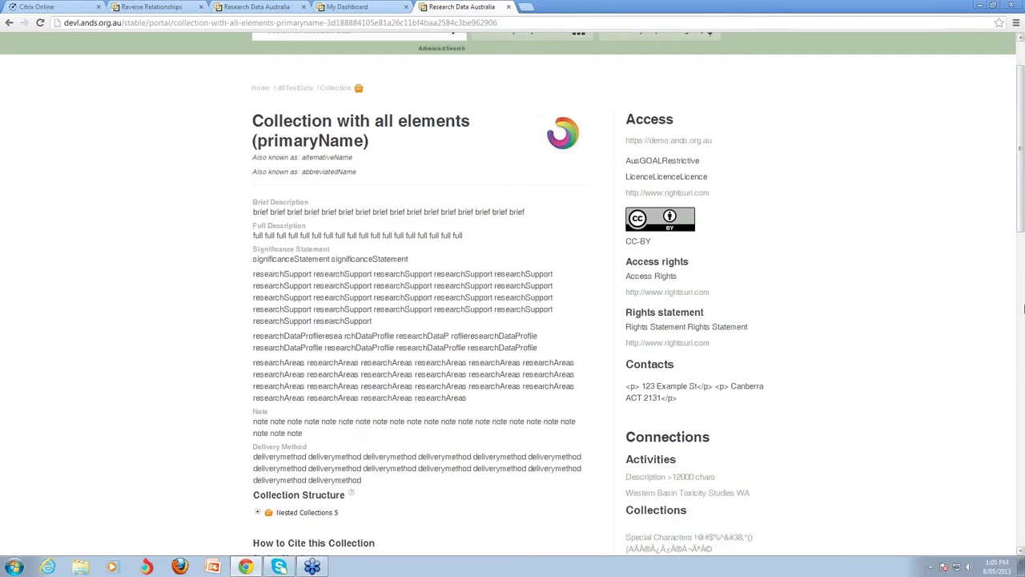
{"action": "left_click_drag", "start_coordinate": [1021, 218], "coordinate": [1018, 293]}
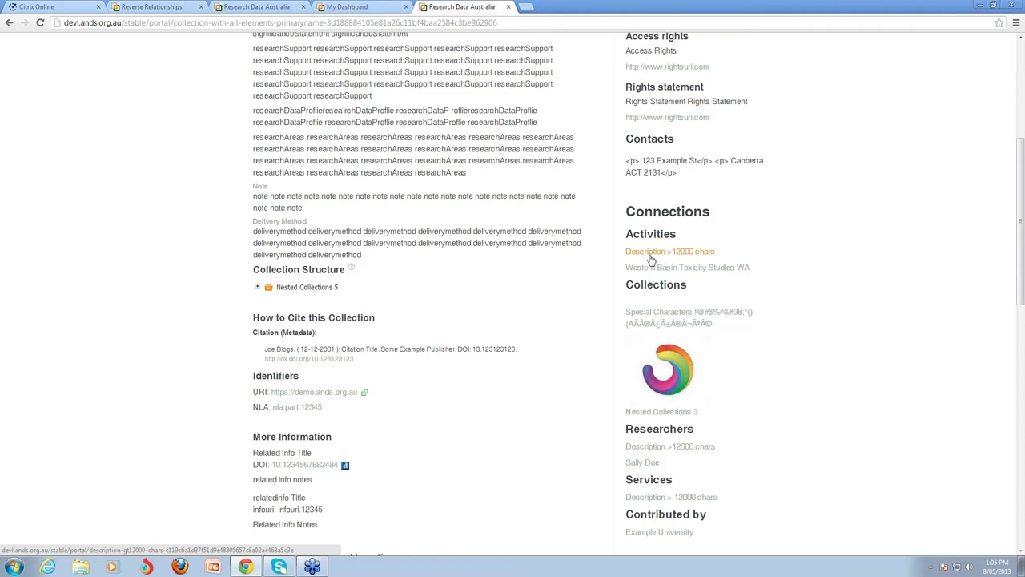
{"action": "left_click", "coordinate": [653, 253]}
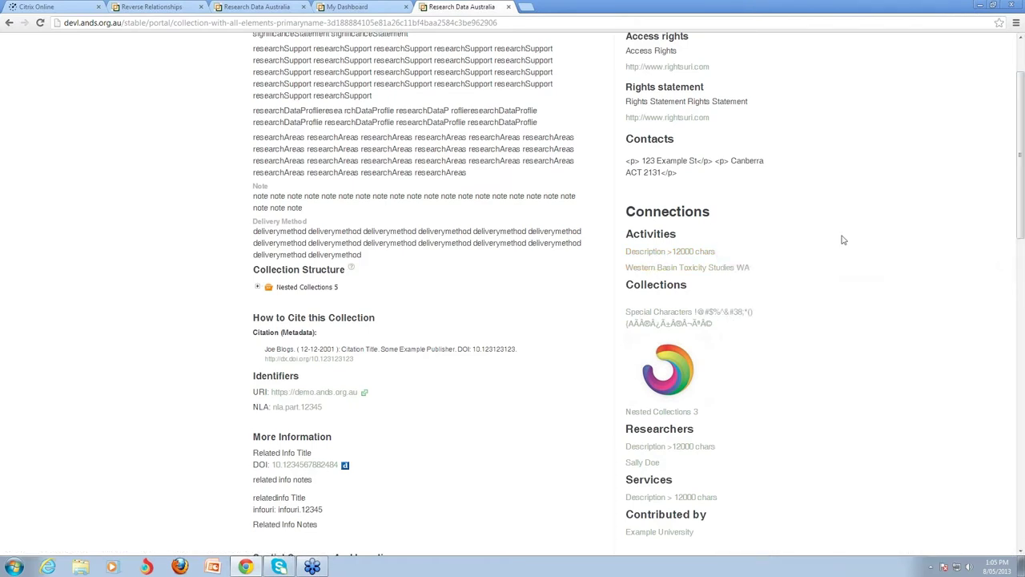
{"action": "mouse_move", "coordinate": [655, 255]}
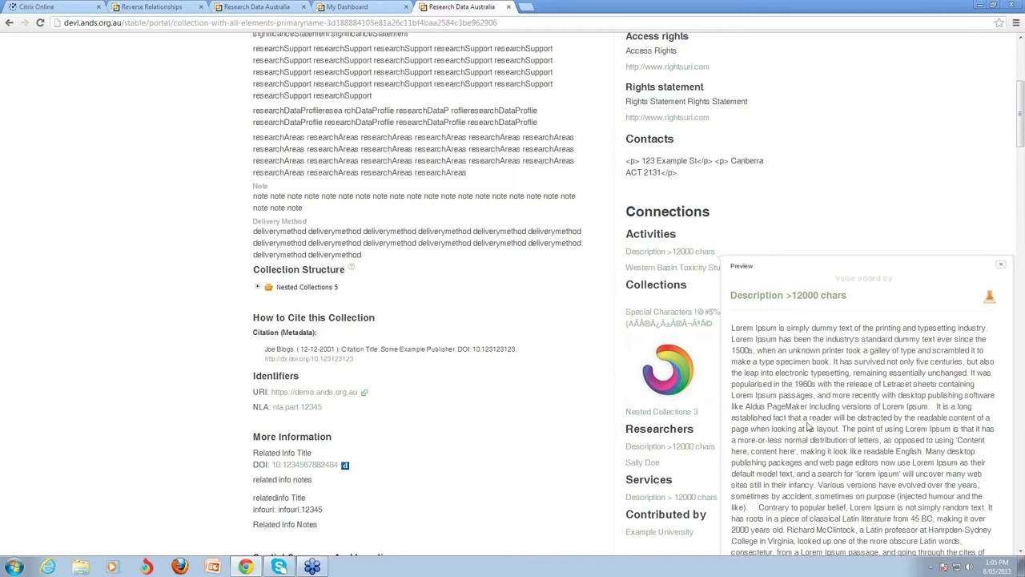
{"action": "left_click", "coordinate": [657, 270]}
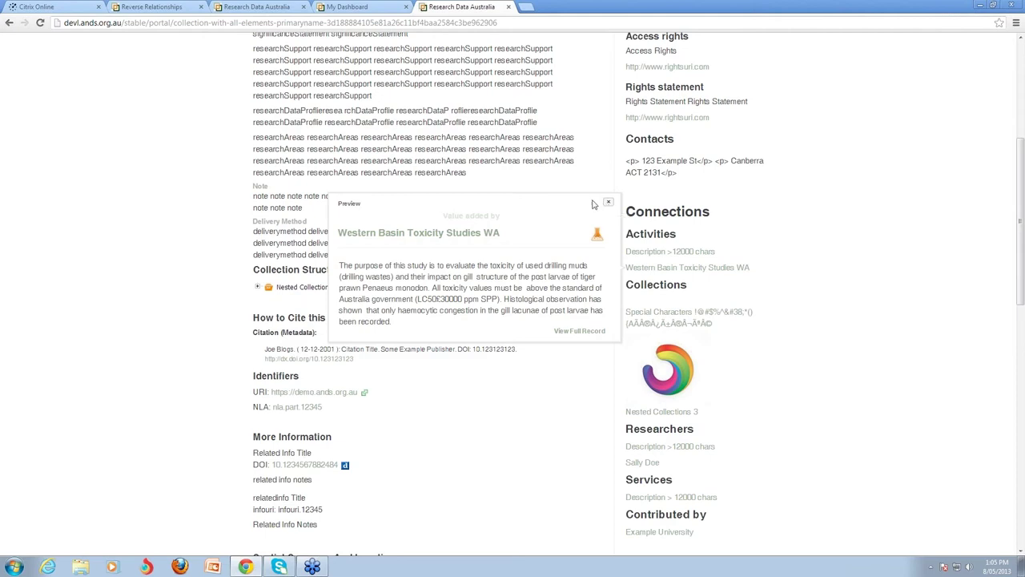
{"action": "left_click", "coordinate": [505, 169]}
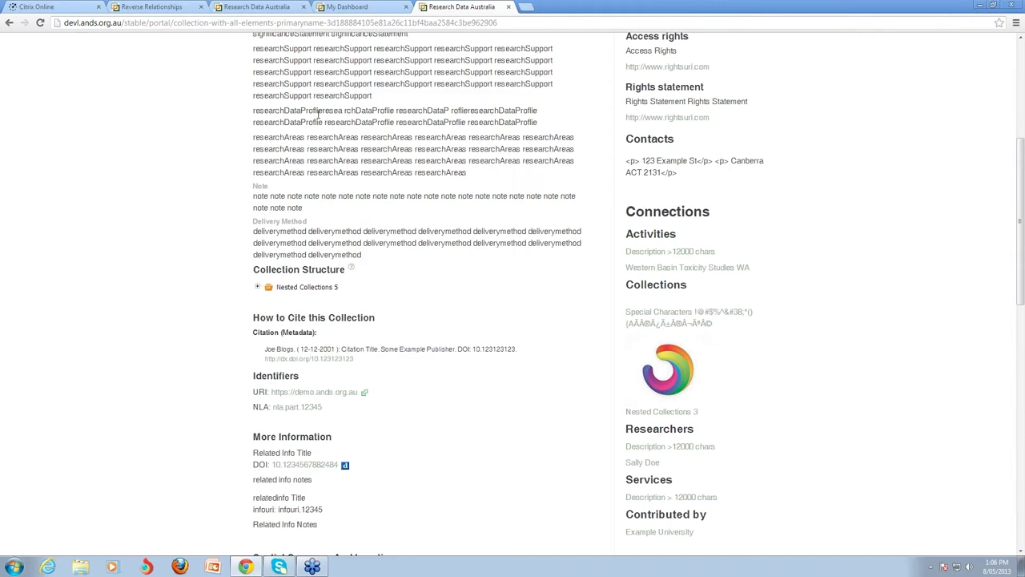
{"action": "scroll", "coordinate": [1020, 219], "scroll_direction": "up", "scroll_amount": 4}
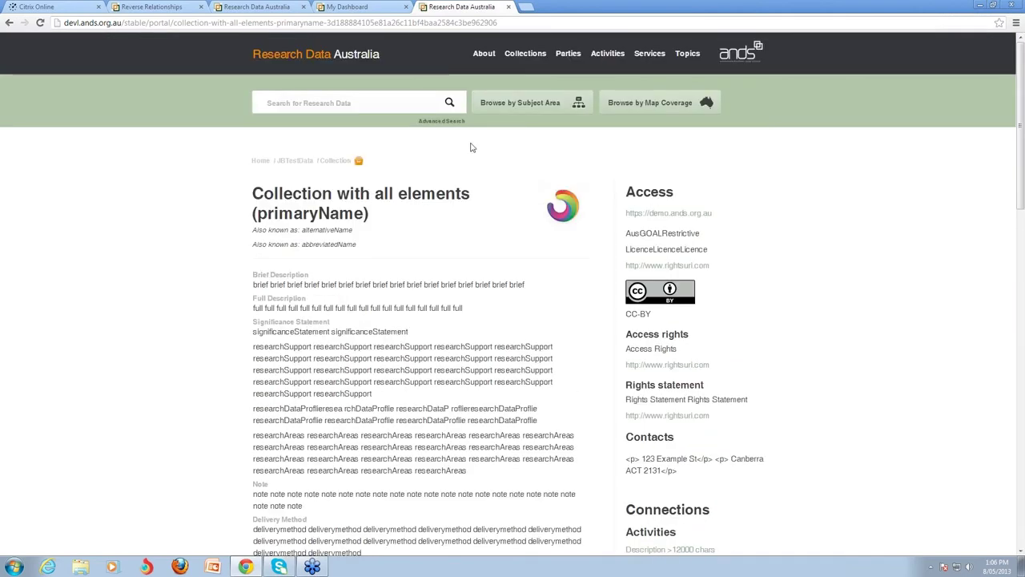
- Search 'identifier types', open IdentifierTypes, and review its NLA, ABN, ARC, DOI, ORCID identifiers
{"action": "left_click", "coordinate": [371, 108]}
{"action": "type", "text": "ident"}
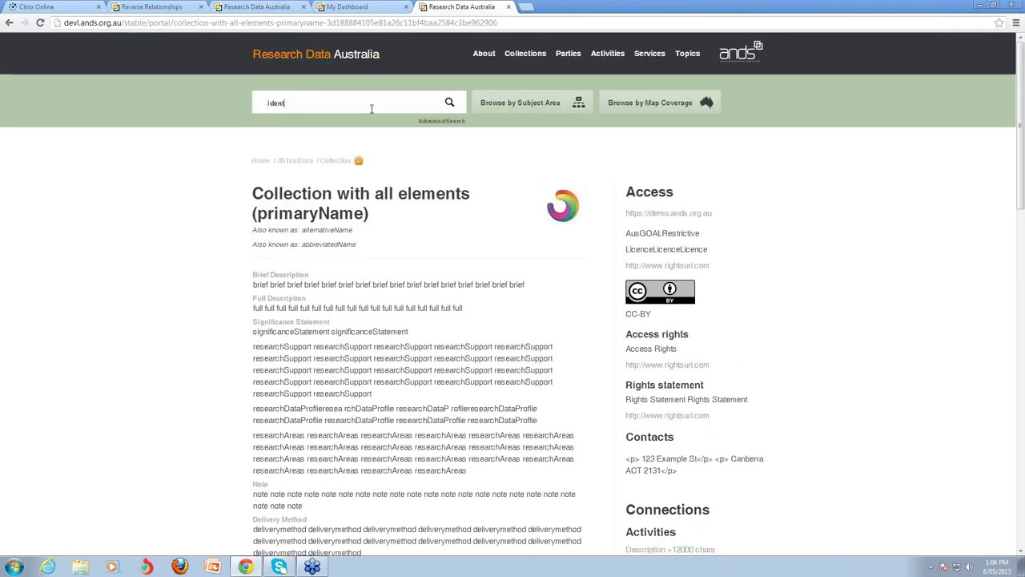
{"action": "type", "text": "ifier types"}
{"action": "key", "text": "Return"}
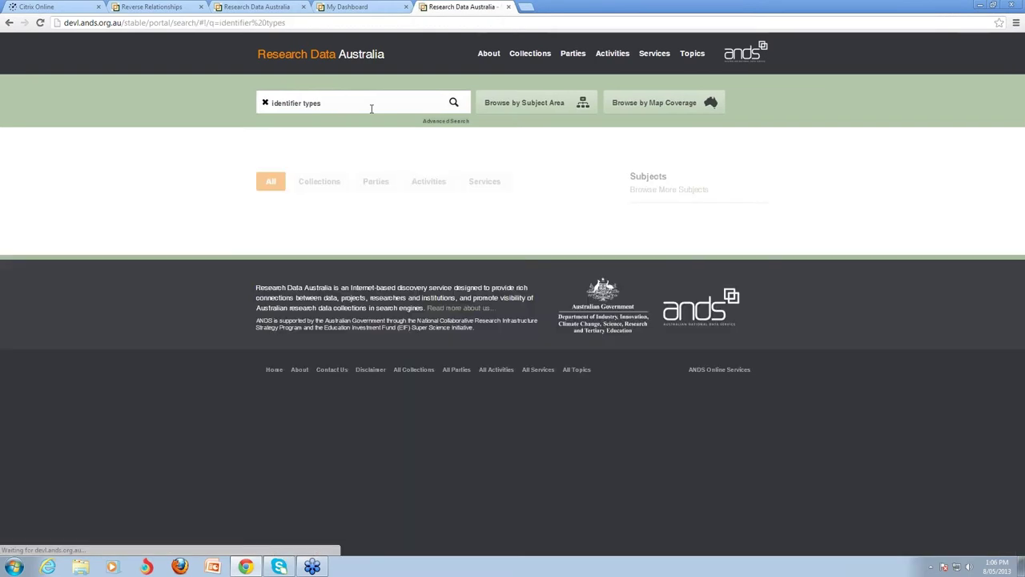
{"action": "left_click", "coordinate": [315, 217]}
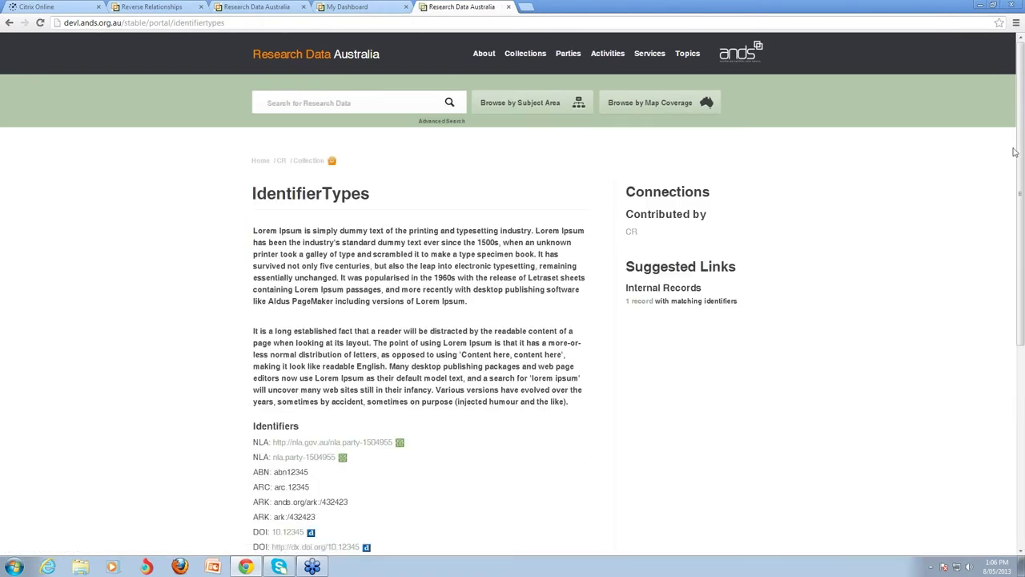
{"action": "left_click_drag", "start_coordinate": [1022, 144], "coordinate": [1011, 284]}
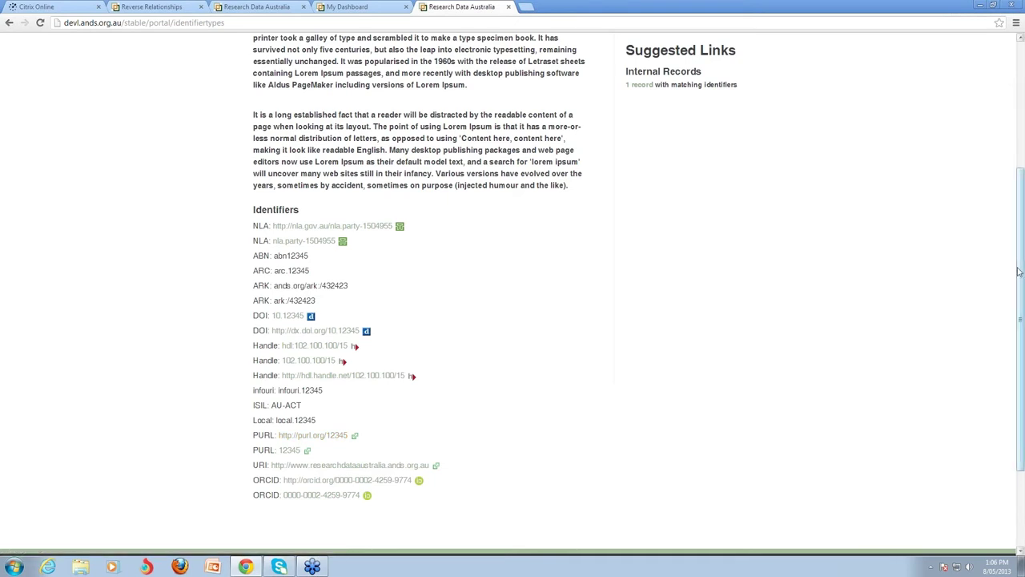
{"action": "scroll", "coordinate": [1020, 272], "scroll_direction": "down", "scroll_amount": 1}
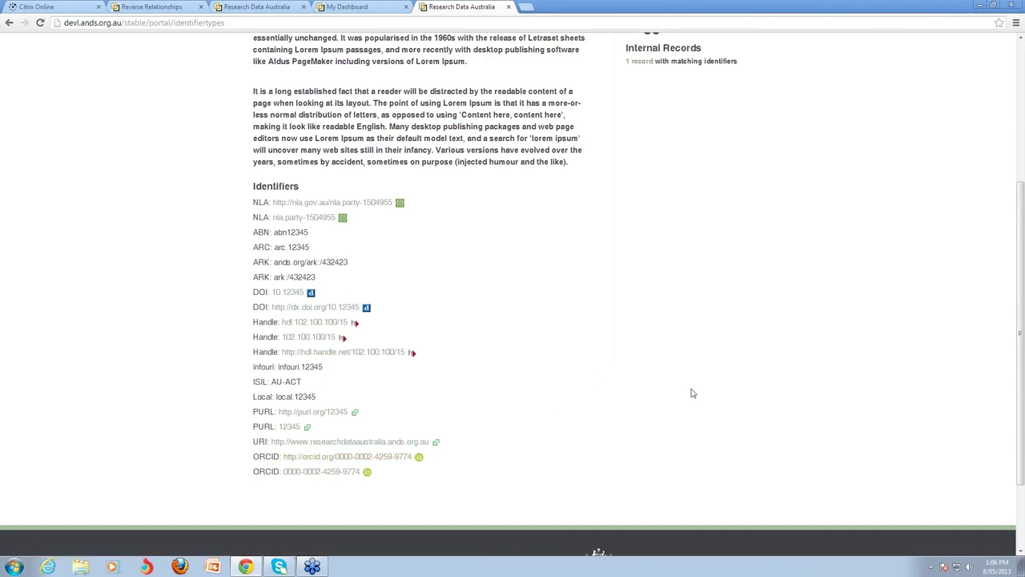
{"action": "left_click_drag", "start_coordinate": [1022, 385], "coordinate": [1023, 270]}
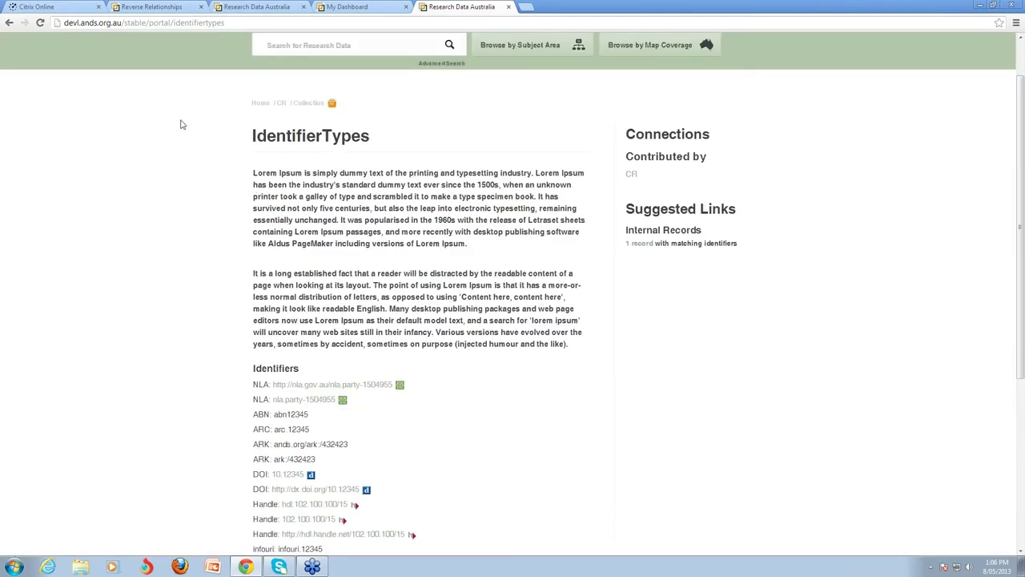
- Search for 'embl-ebi', fixing typos, and open the EMBL-EBI Bioinformatics Resource record
{"action": "left_click", "coordinate": [310, 51]}
{"action": "type", "text": "embl-b"}
{"action": "key", "text": "BackSpace"}
{"action": "type", "text": "wbi"}
{"action": "key", "text": "Return"}
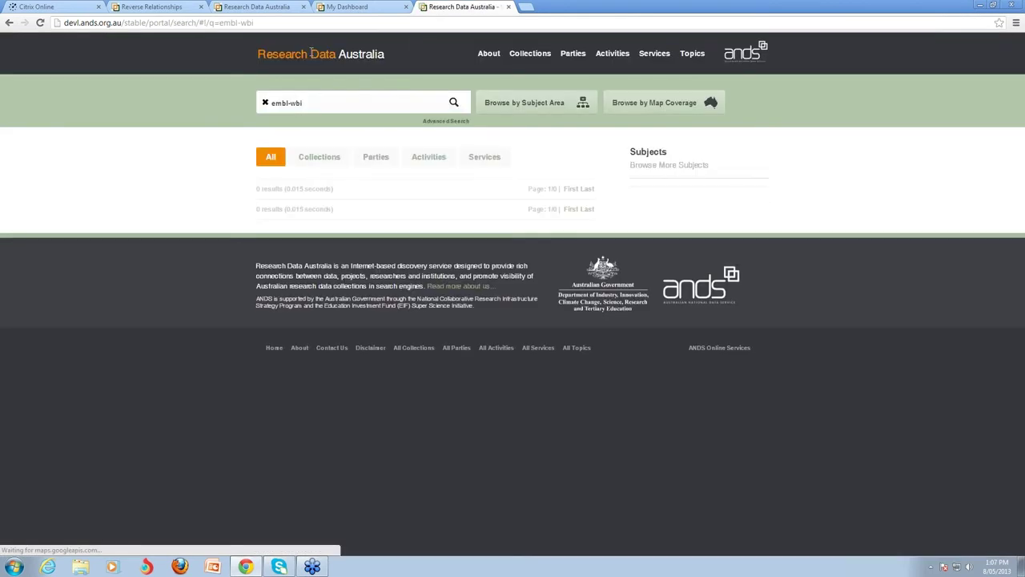
{"action": "left_click", "coordinate": [297, 102]}
{"action": "key", "text": "BackSpace"}
{"action": "type", "text": "e"}
{"action": "key", "text": "Return"}
{"action": "left_click", "coordinate": [443, 215]}
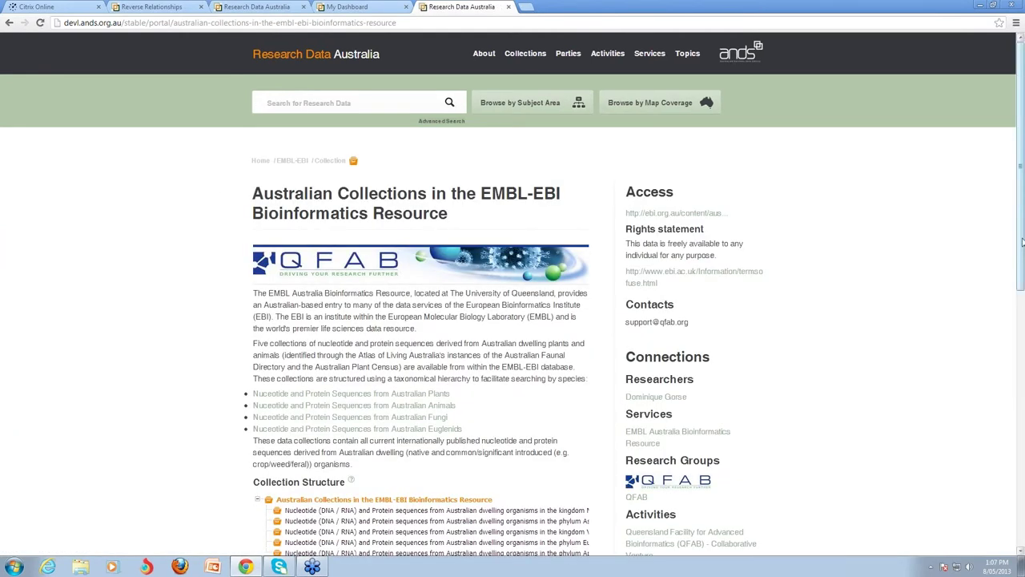
- Preview the nested Metazoa (Animalia) collection from the Collection Structure tree
{"action": "left_click_drag", "start_coordinate": [1022, 242], "coordinate": [1022, 323]}
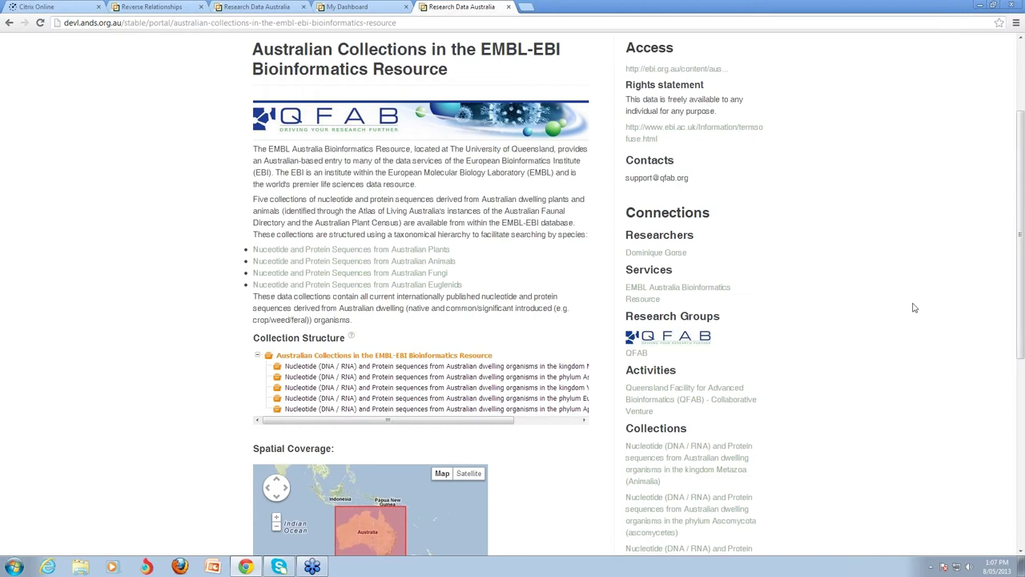
{"action": "left_click_drag", "start_coordinate": [1022, 283], "coordinate": [1021, 318]}
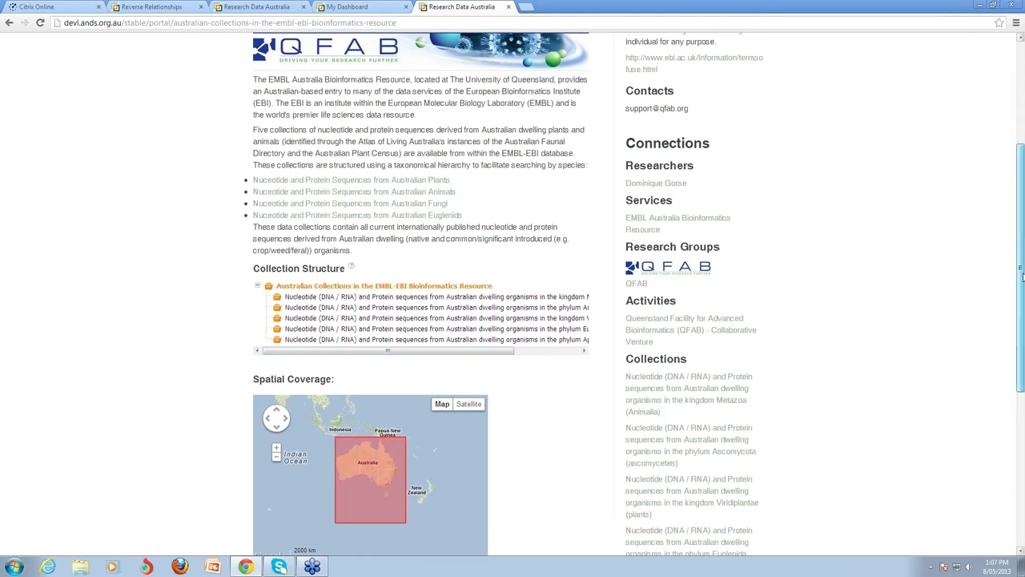
{"action": "scroll", "coordinate": [1023, 276], "scroll_direction": "up", "scroll_amount": 1}
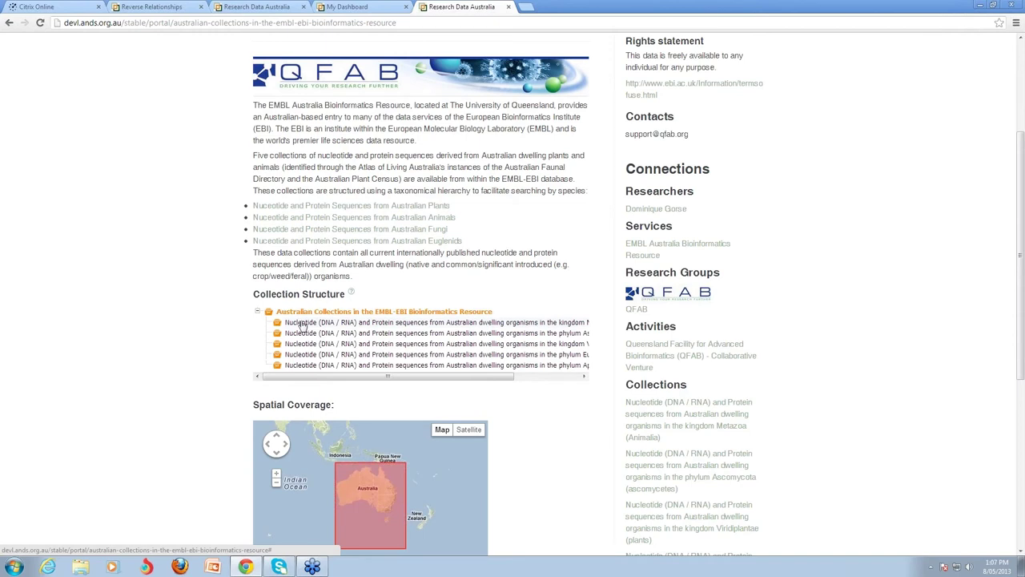
{"action": "left_click", "coordinate": [303, 325]}
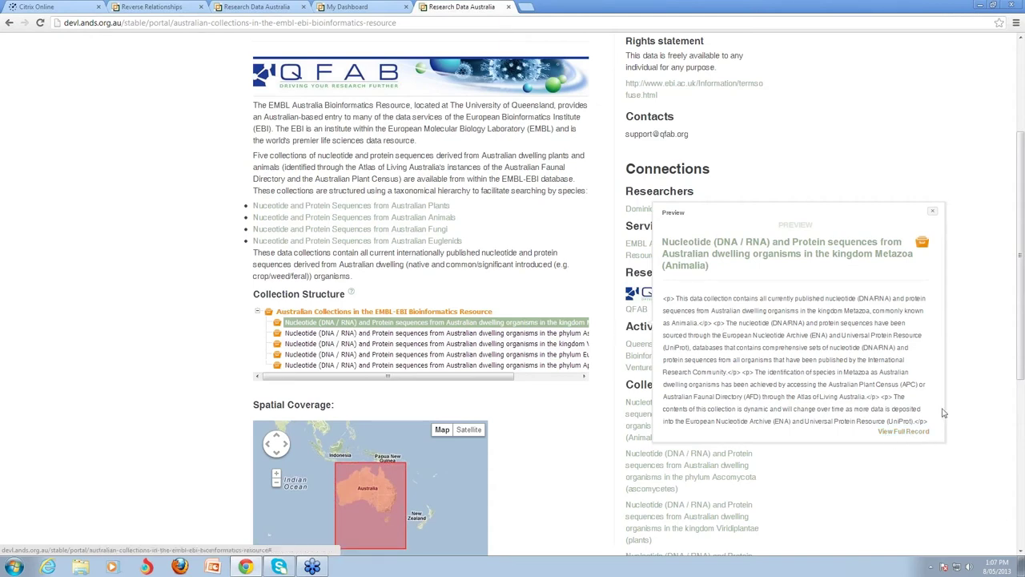
- Open the full Metazoa nucleotide and protein sequences record and browse its identifiers and suggested links
{"action": "left_click", "coordinate": [906, 431]}
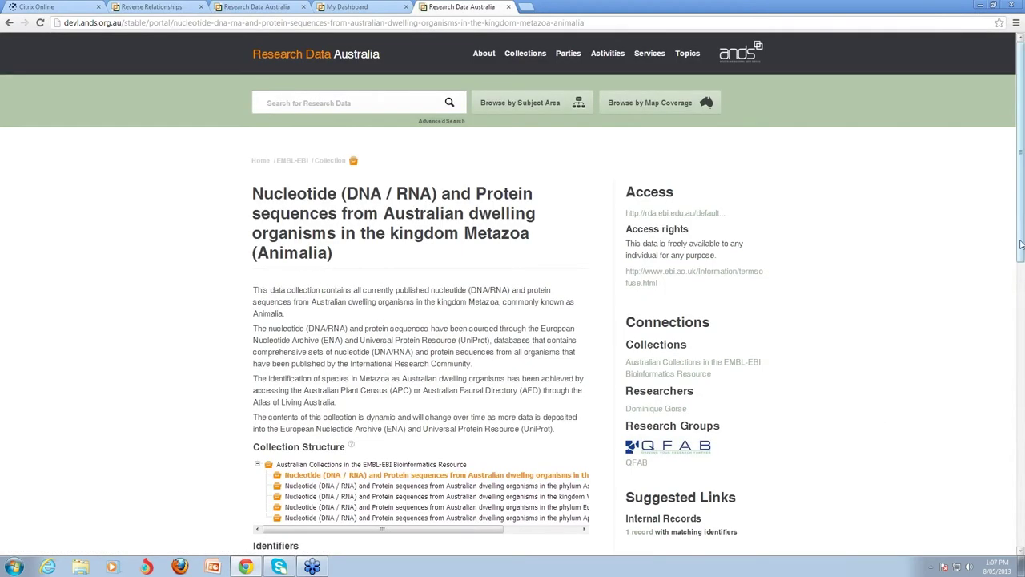
{"action": "left_click_drag", "start_coordinate": [1022, 248], "coordinate": [1014, 296]}
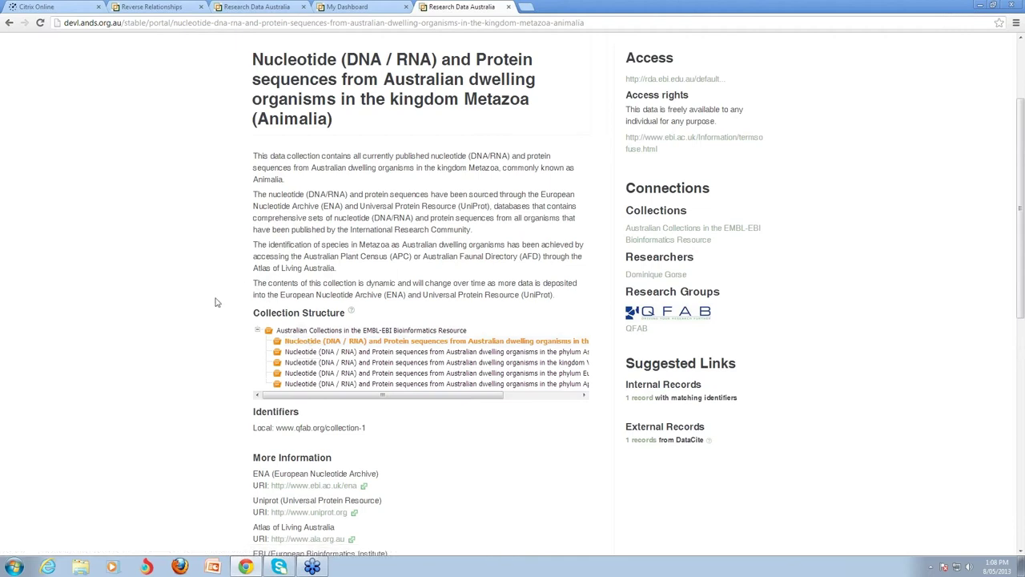
{"action": "mouse_move", "coordinate": [350, 315]}
{"action": "scroll", "coordinate": [651, 413], "scroll_direction": "down", "scroll_amount": 1}
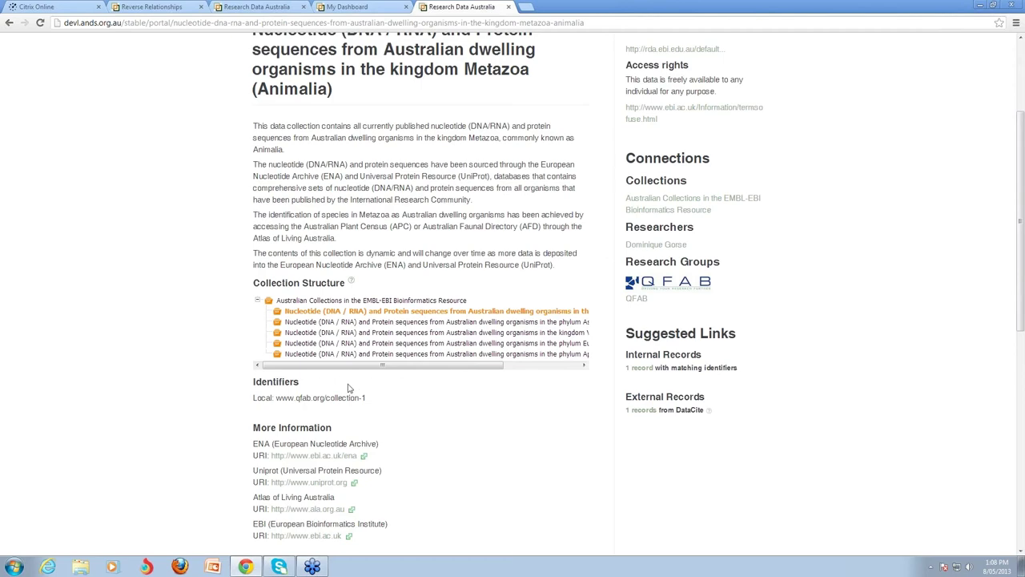
{"action": "scroll", "coordinate": [331, 237], "scroll_direction": "up", "scroll_amount": 1}
{"action": "scroll", "coordinate": [331, 237], "scroll_direction": "up", "scroll_amount": 4}
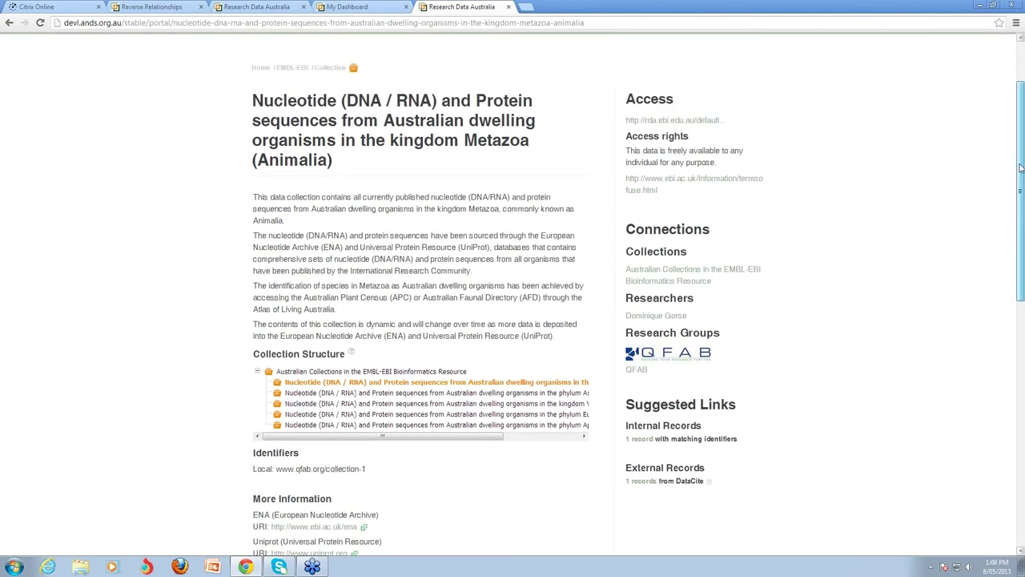
- Search 'collection with' and open the first 'Collection with all elements (primaryName)' result
{"action": "type", "text": "collection with all"}
{"action": "key", "text": "Return"}
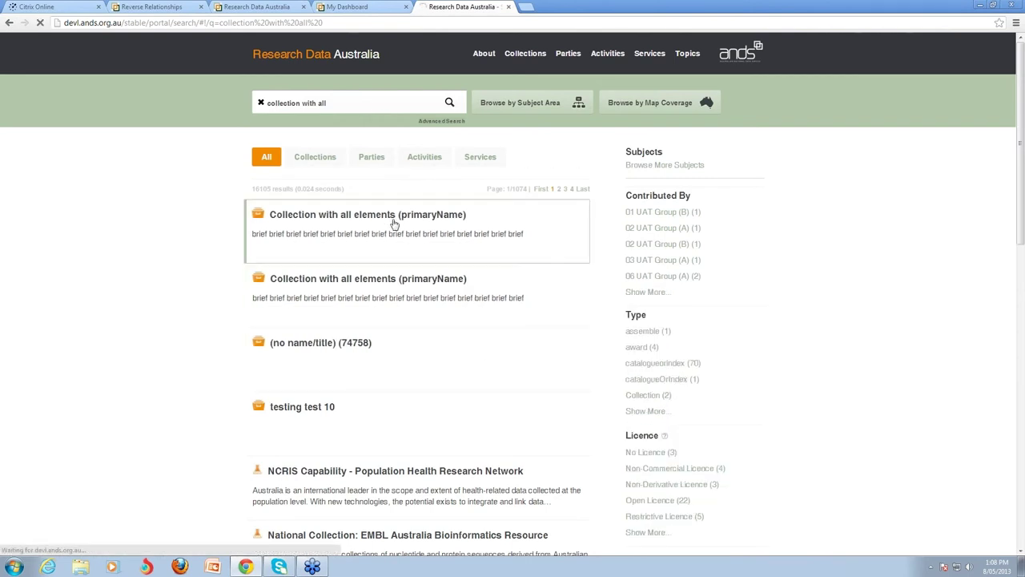
{"action": "left_click", "coordinate": [394, 223]}
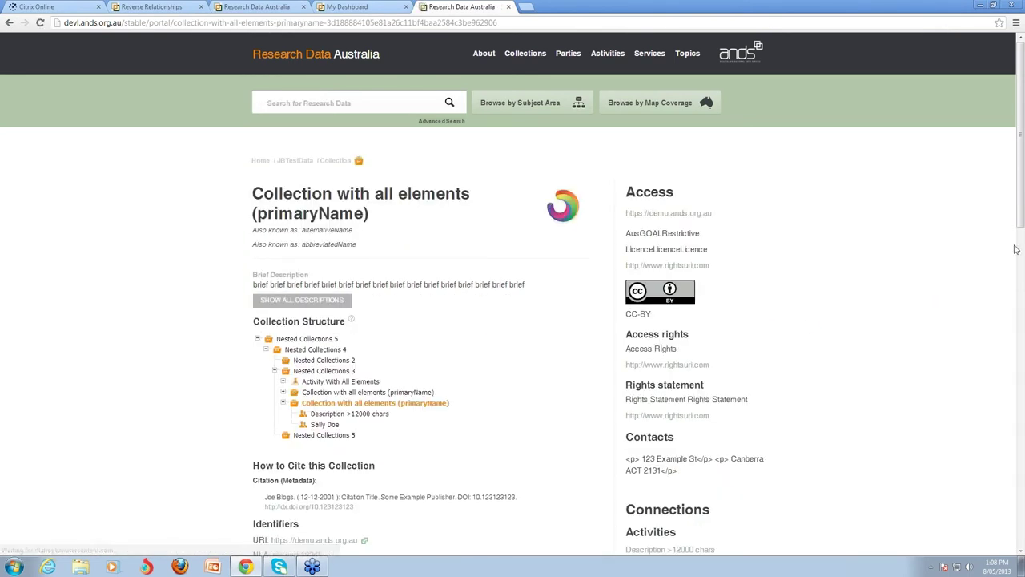
- Expand the Activity and Collection nodes, then collapse the tree to Nested Collections 5
{"action": "scroll", "coordinate": [680, 320], "scroll_direction": "down", "scroll_amount": 1}
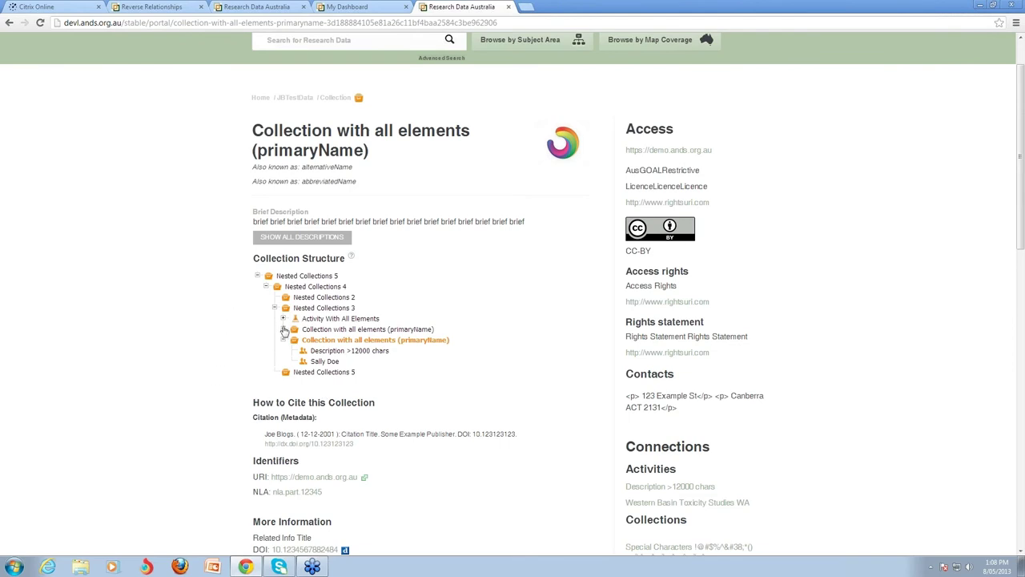
{"action": "left_click", "coordinate": [284, 330]}
{"action": "left_click", "coordinate": [283, 318]}
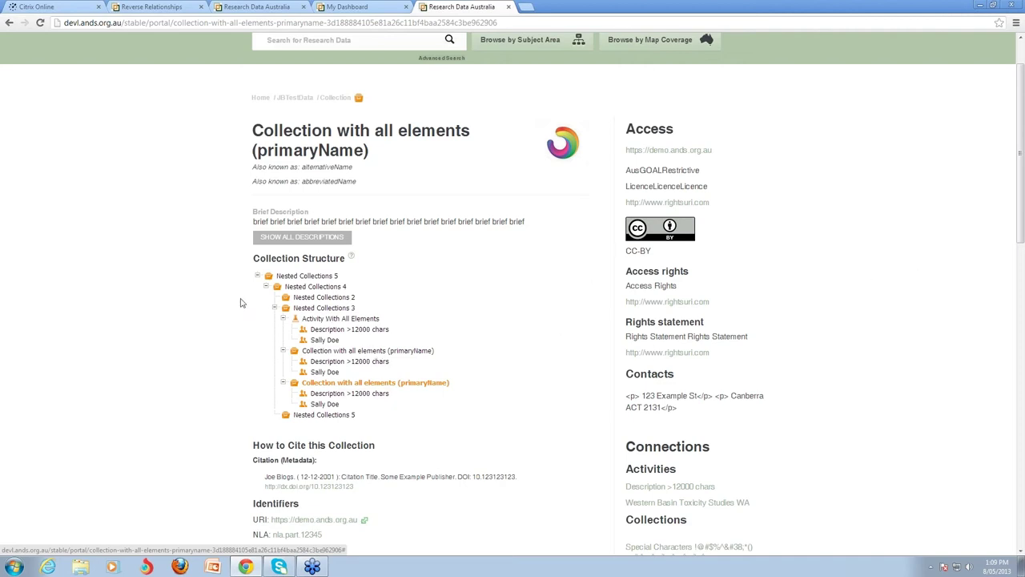
{"action": "left_click", "coordinate": [257, 276]}
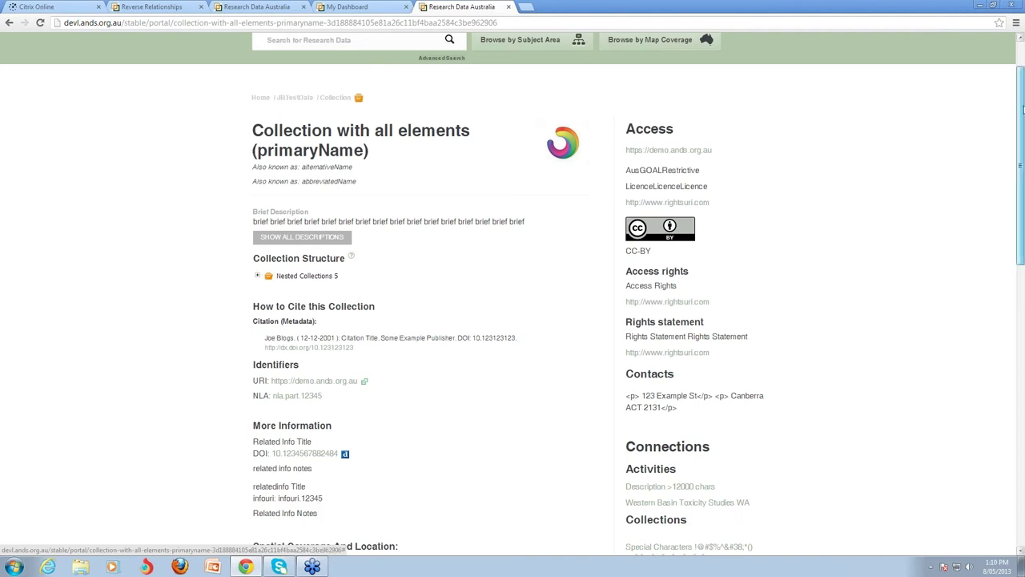
{"action": "scroll", "coordinate": [1022, 110], "scroll_direction": "up", "scroll_amount": 1}
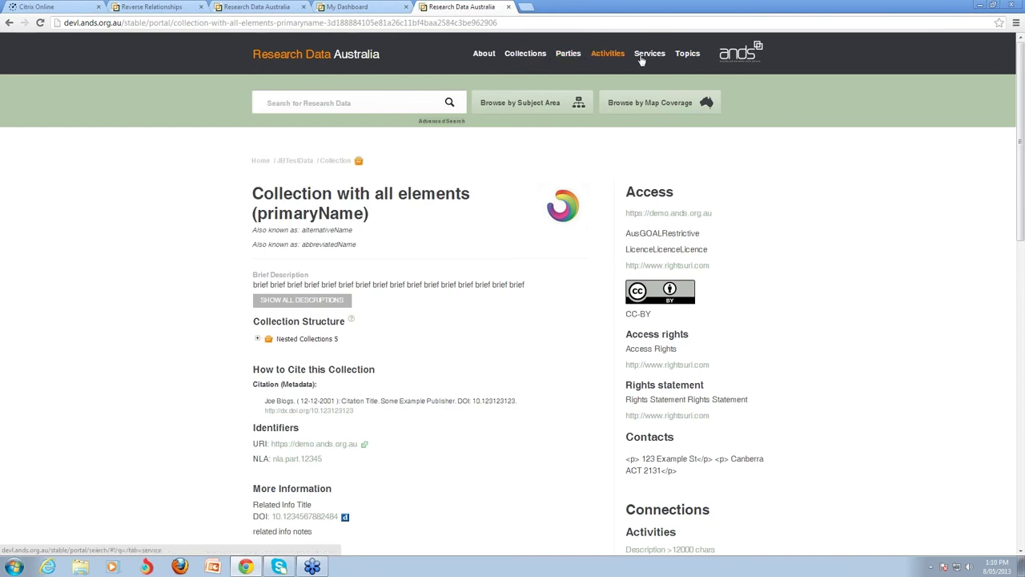
- Filter activities to contributor National Health and Medical Research Council, showing 16565 results
{"action": "left_click", "coordinate": [608, 54]}
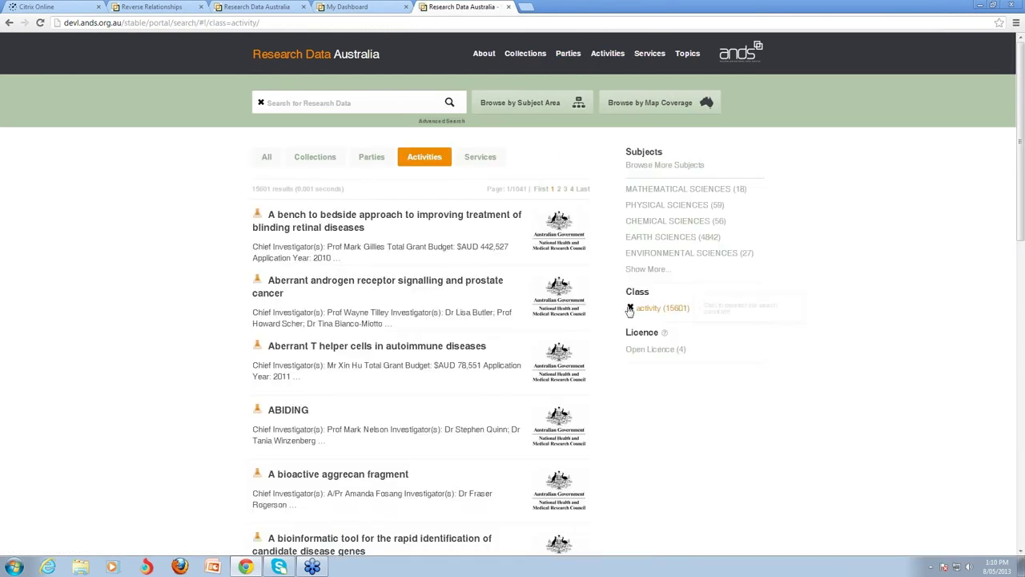
{"action": "left_click", "coordinate": [630, 308]}
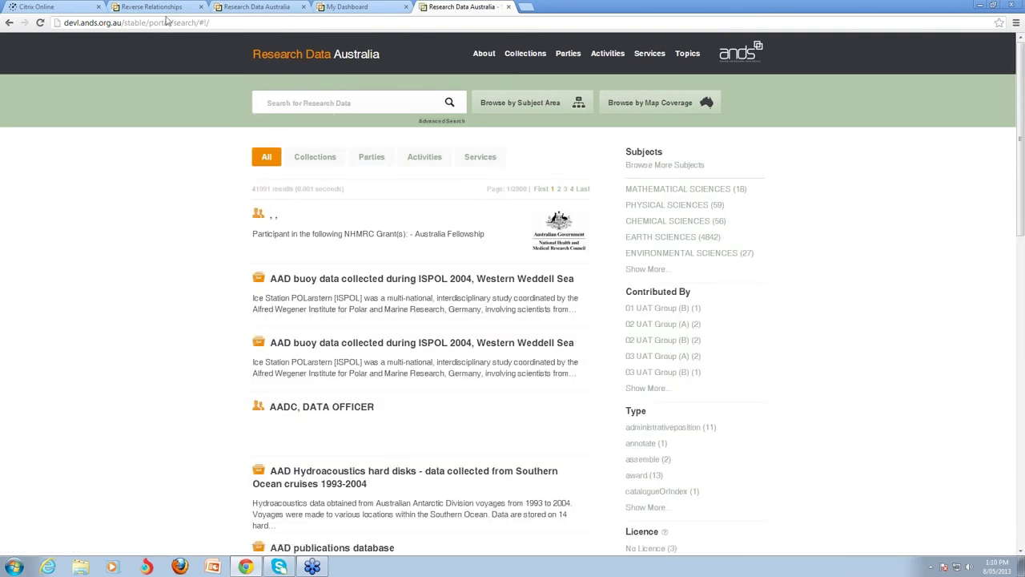
{"action": "left_click", "coordinate": [160, 8]}
{"action": "left_click", "coordinate": [257, 6]}
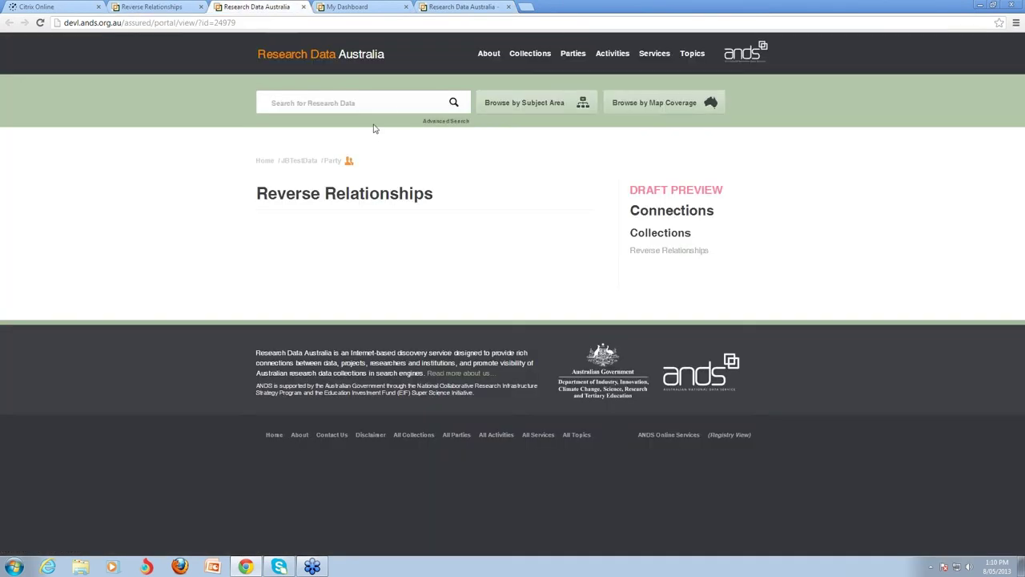
{"action": "left_click", "coordinate": [614, 56]}
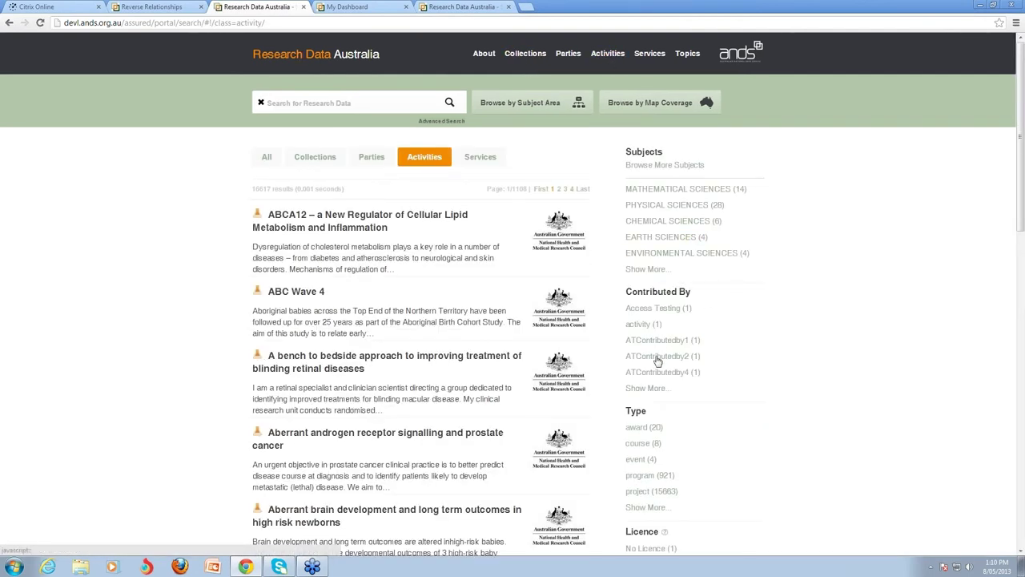
{"action": "left_click", "coordinate": [649, 390]}
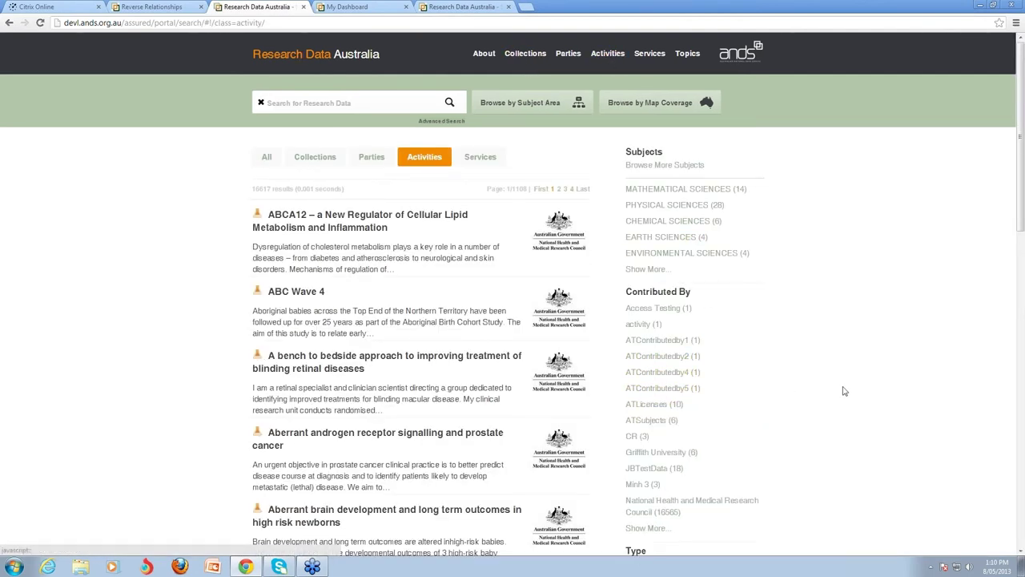
{"action": "left_click", "coordinate": [645, 509]}
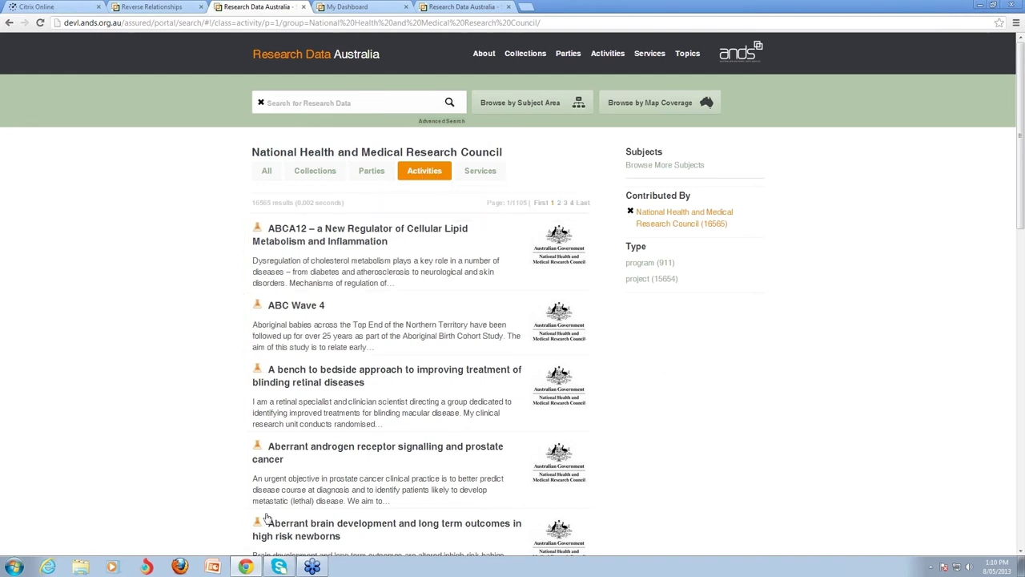
- Open the prostate cancer androgen receptor grant, then its lead investigator's full researcher record
{"action": "left_click", "coordinate": [323, 458]}
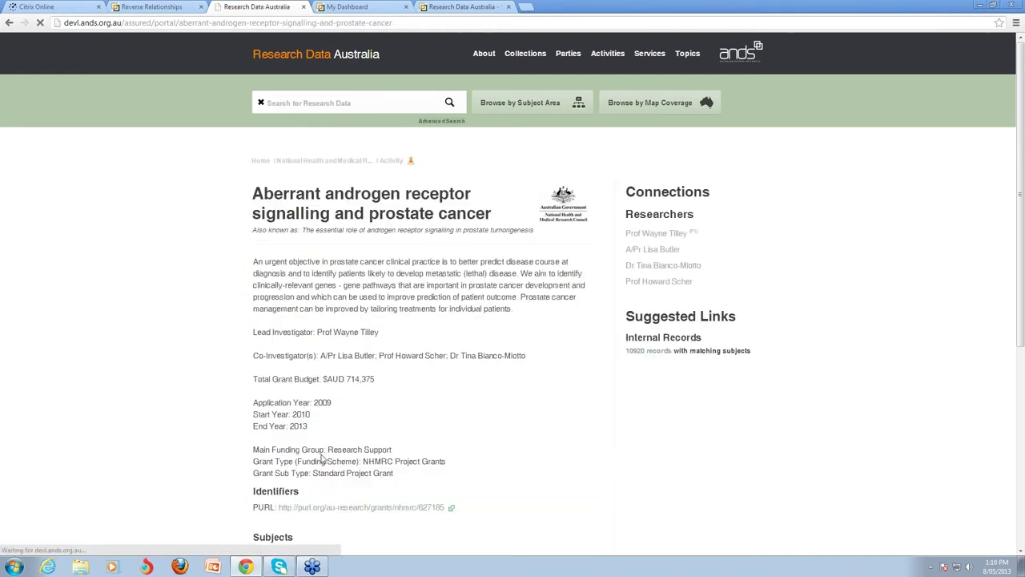
{"action": "left_click_drag", "start_coordinate": [1021, 218], "coordinate": [1021, 259]}
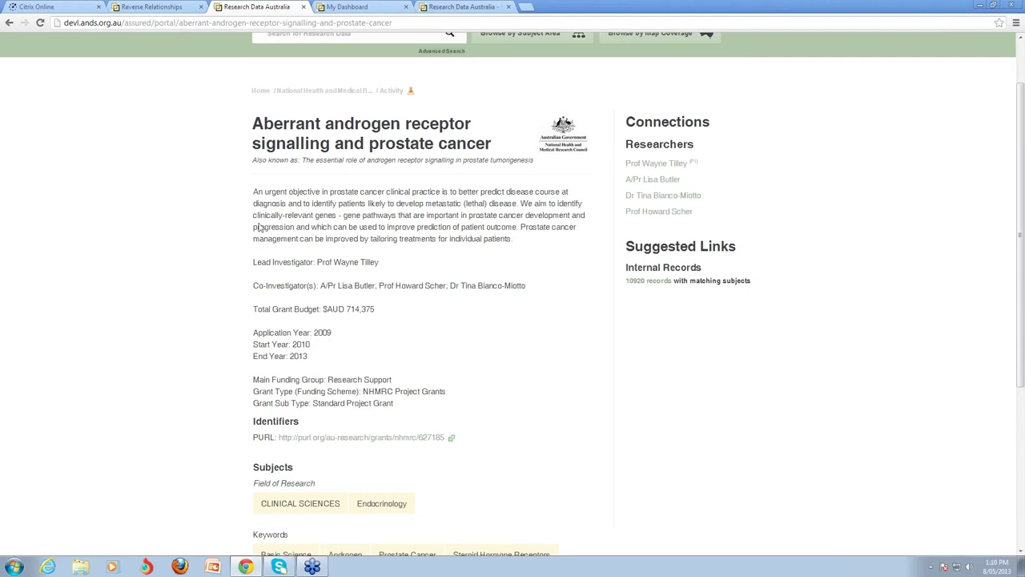
{"action": "scroll", "coordinate": [269, 261], "scroll_direction": "down", "scroll_amount": 1}
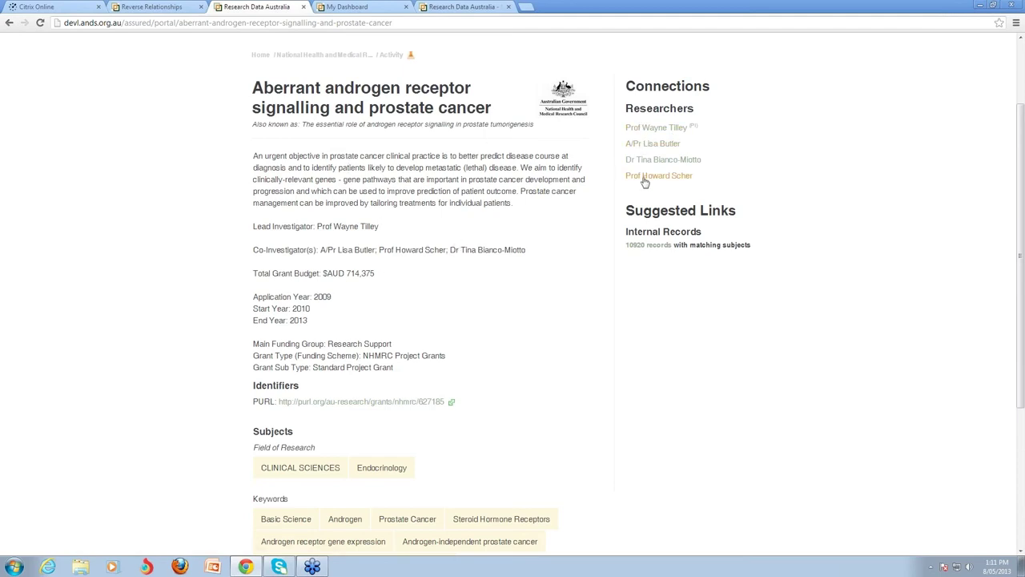
{"action": "left_click", "coordinate": [657, 129]}
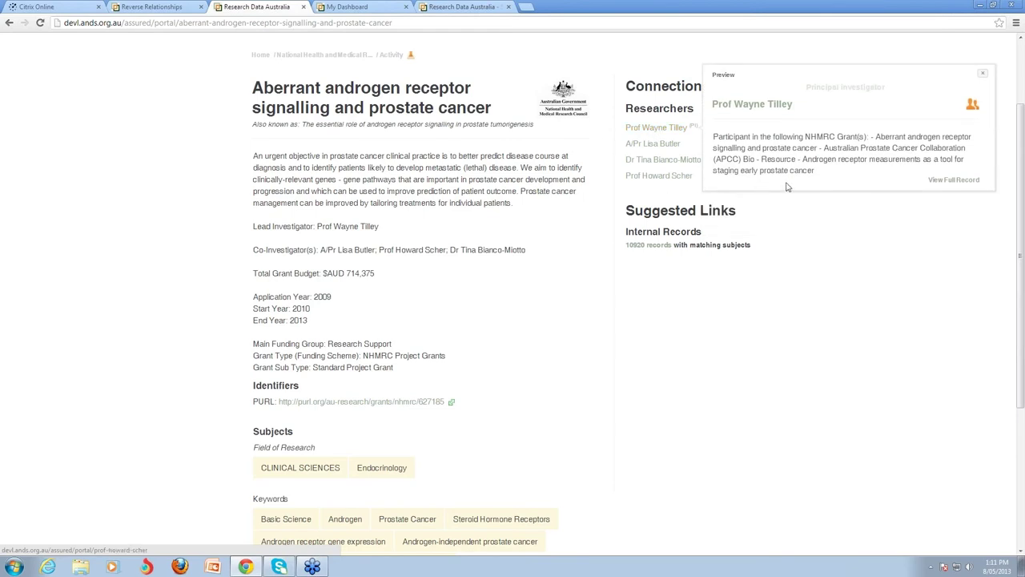
{"action": "left_click", "coordinate": [953, 179]}
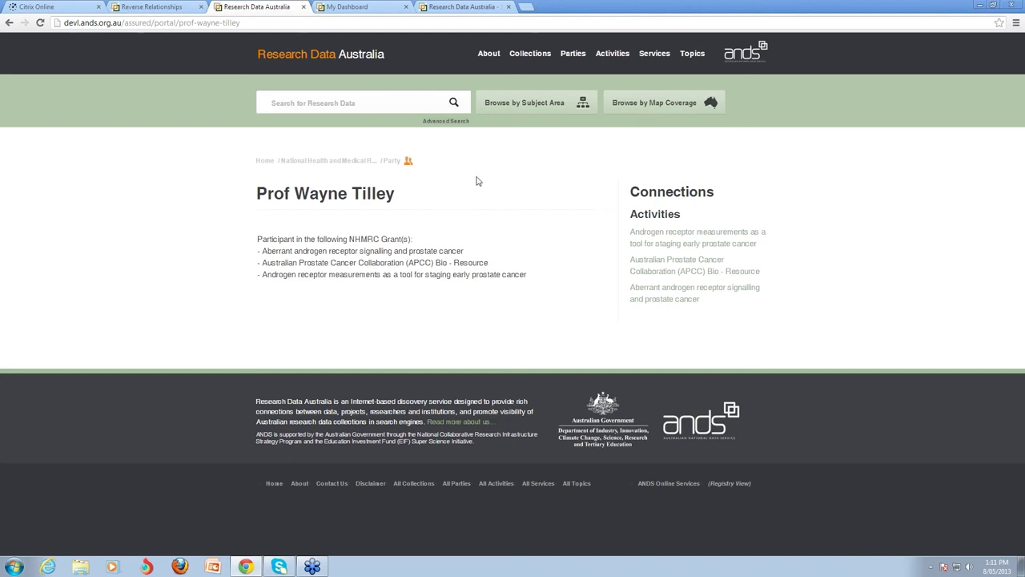
{"action": "left_click", "coordinate": [305, 56]}
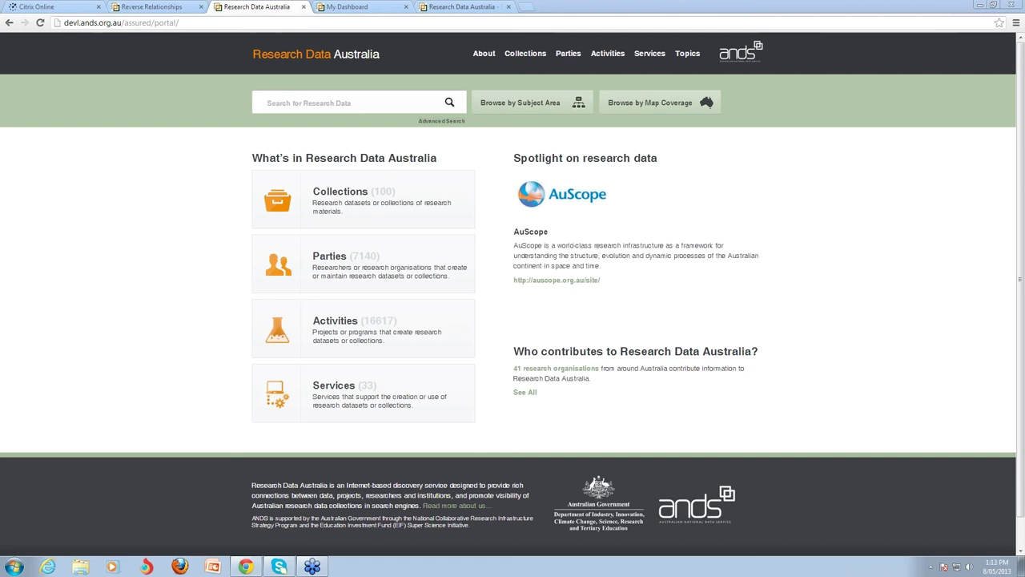
- Switch to the My Dashboard tab showing the ANDS Online Services dashboard
{"action": "left_click", "coordinate": [375, 7]}
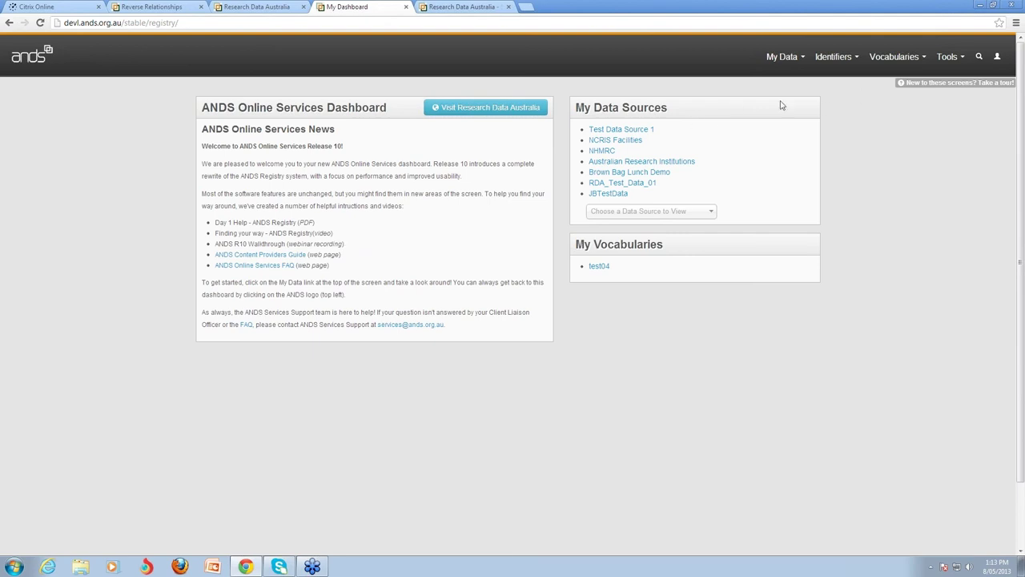
- Open JBTestData from My Data and go to its Manage Records page
{"action": "left_click", "coordinate": [783, 59]}
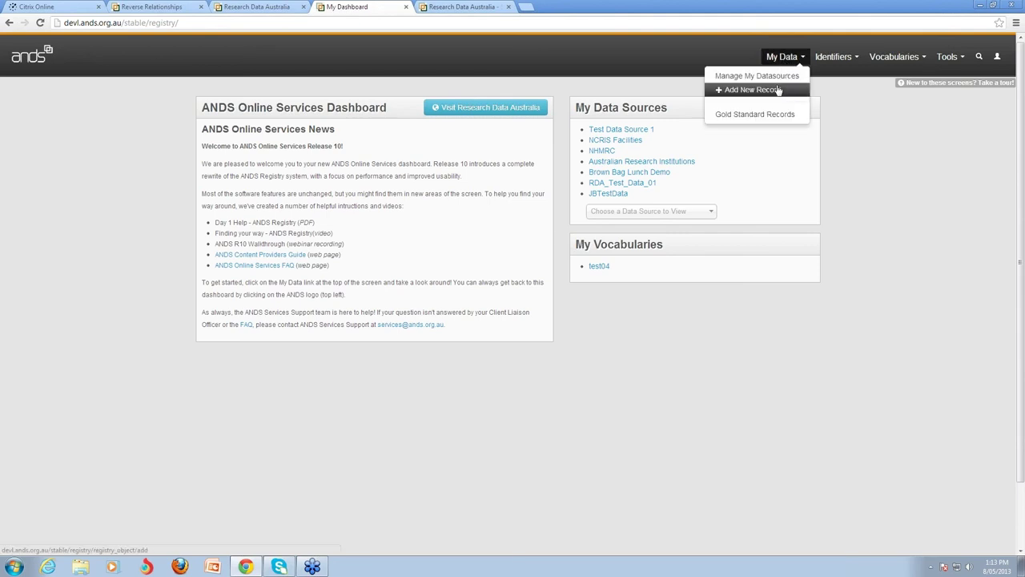
{"action": "left_click", "coordinate": [613, 193]}
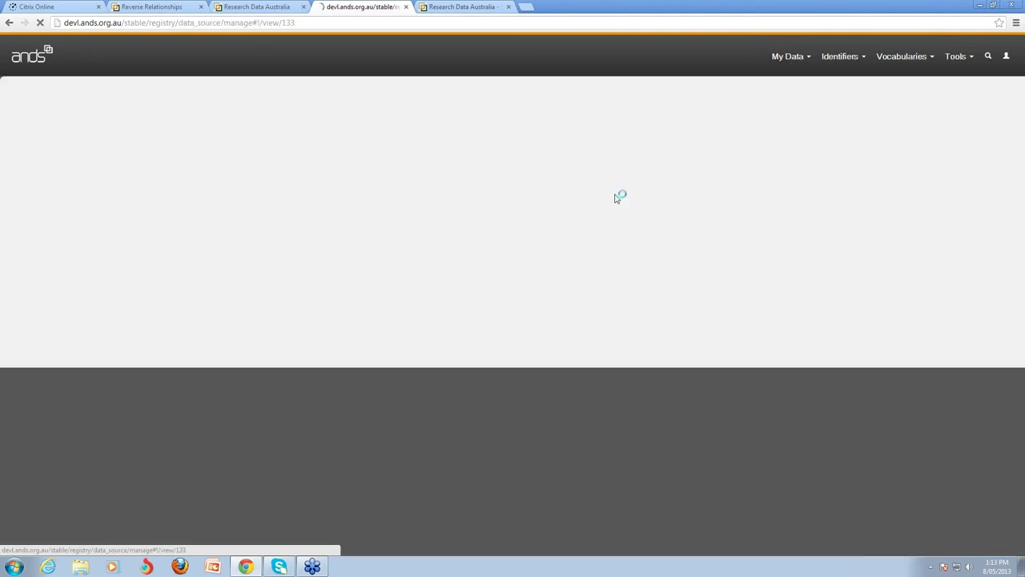
{"action": "left_click", "coordinate": [890, 100]}
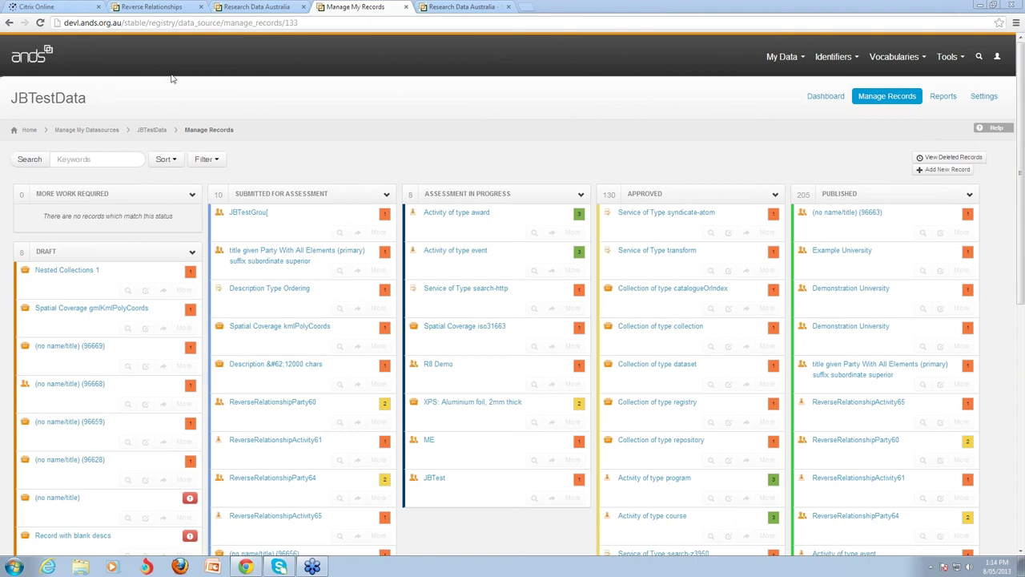
- Load the ANDS website at ands.org.au and go to News & Events > ANDS Services News
{"action": "left_click", "coordinate": [479, 9]}
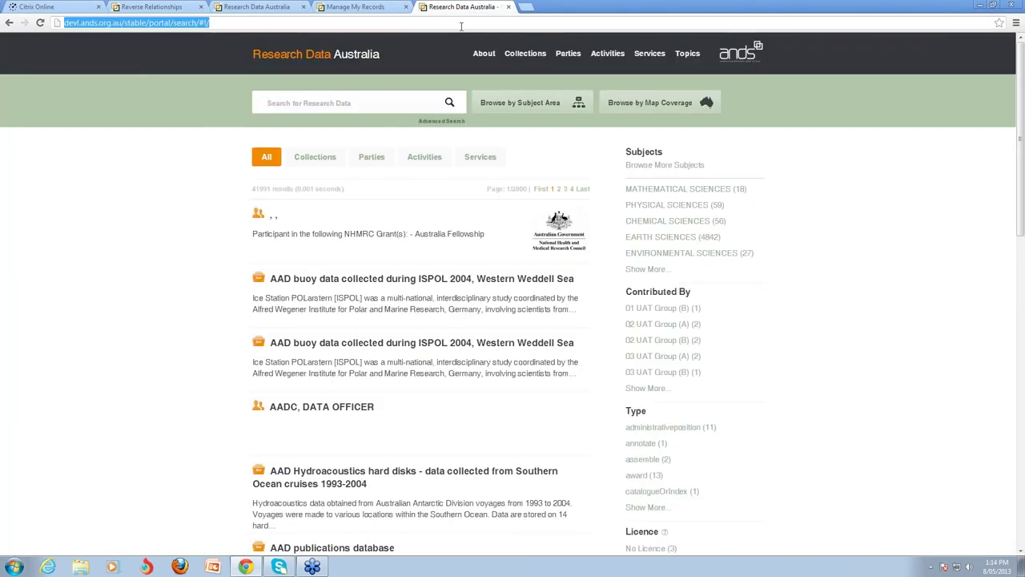
{"action": "type", "text": "ands"}
{"action": "key", "text": "Return"}
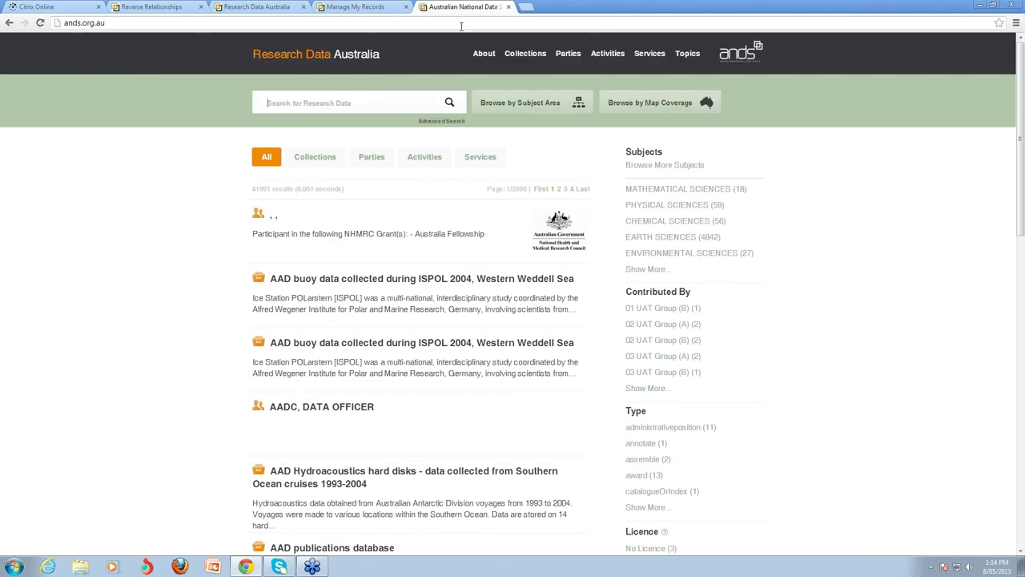
{"action": "mouse_move", "coordinate": [58, 249]}
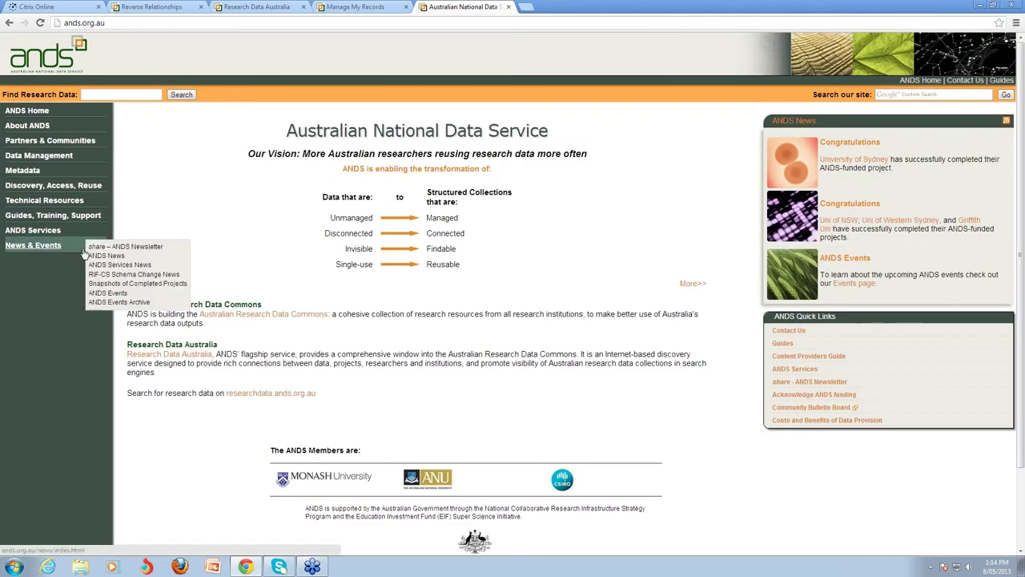
{"action": "left_click", "coordinate": [100, 265]}
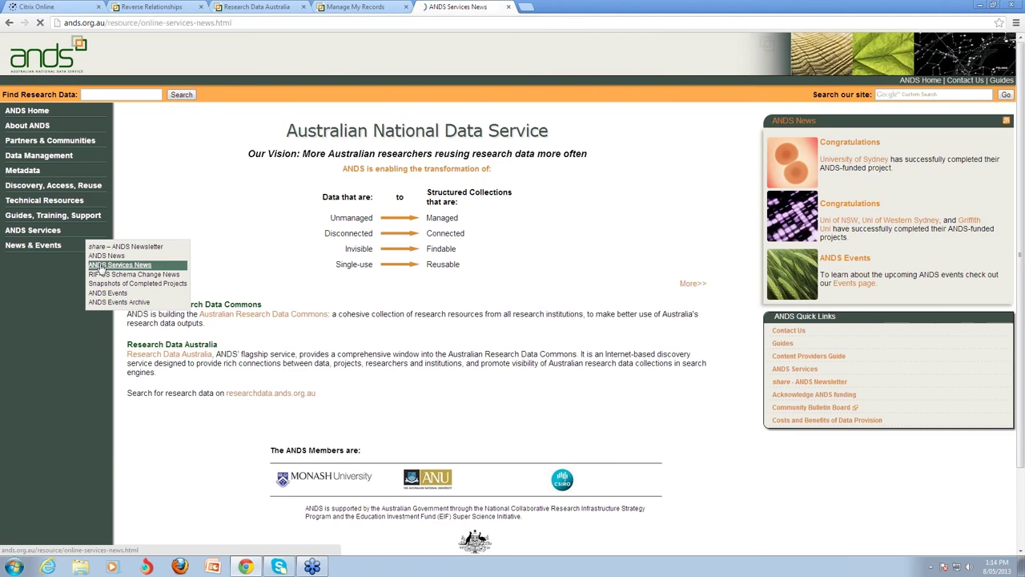